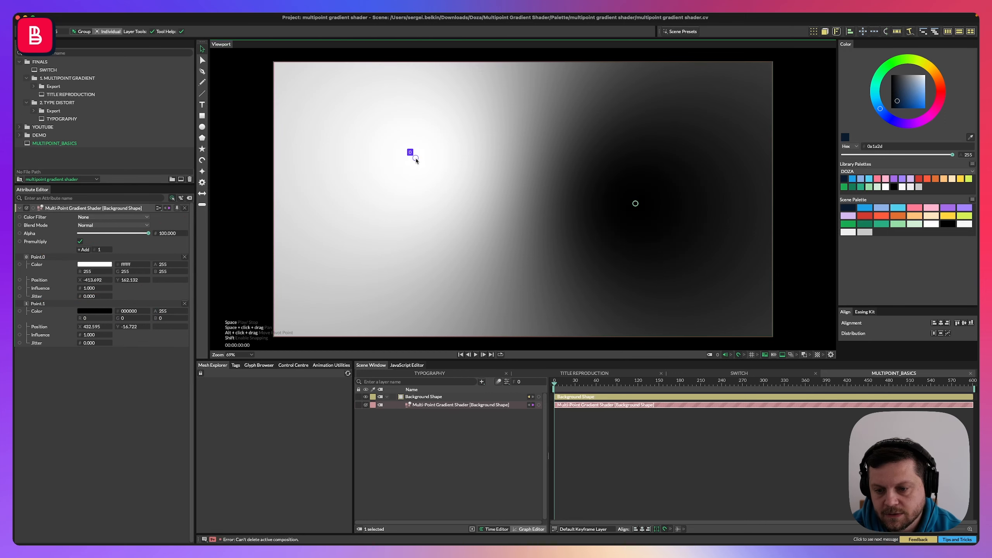
Move the white gradient point lower and set the black point's influence to 5.
{"action": "left_click_drag", "start_coordinate": [416, 160], "coordinate": [410, 226]}
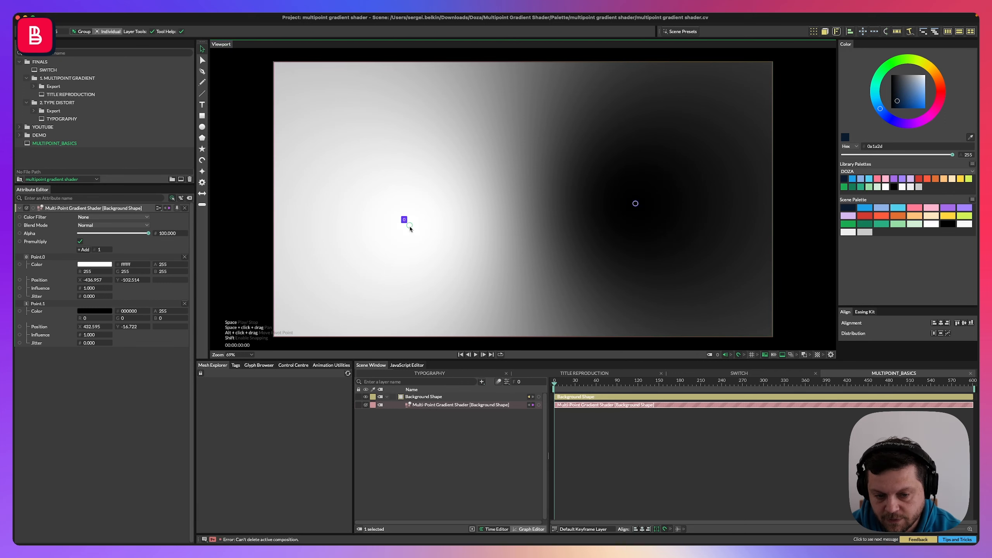
{"action": "left_click_drag", "start_coordinate": [638, 209], "coordinate": [717, 212]}
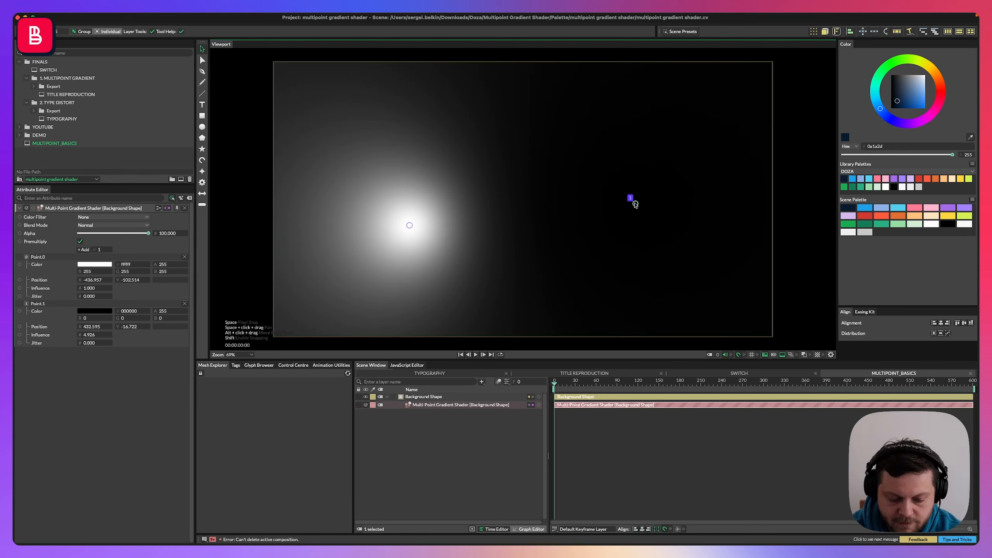
{"action": "mouse_move", "coordinate": [636, 203]}
{"action": "left_mouse_down"}
{"action": "mouse_move", "coordinate": [166, 326]}
{"action": "mouse_move", "coordinate": [31, 309]}
{"action": "mouse_move", "coordinate": [98, 337]}
{"action": "left_mouse_up"}
{"action": "left_click", "coordinate": [89, 334]}
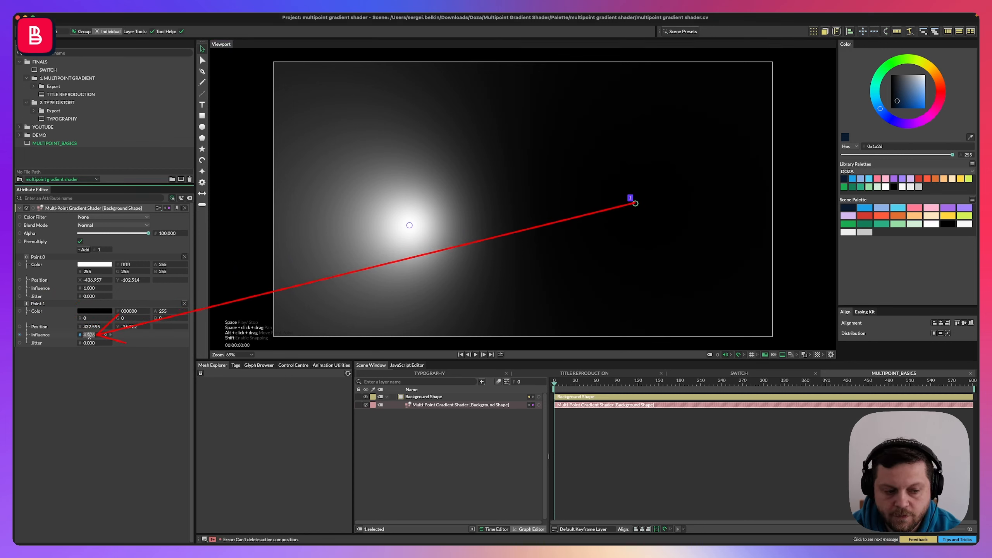
{"action": "key", "text": "Return"}
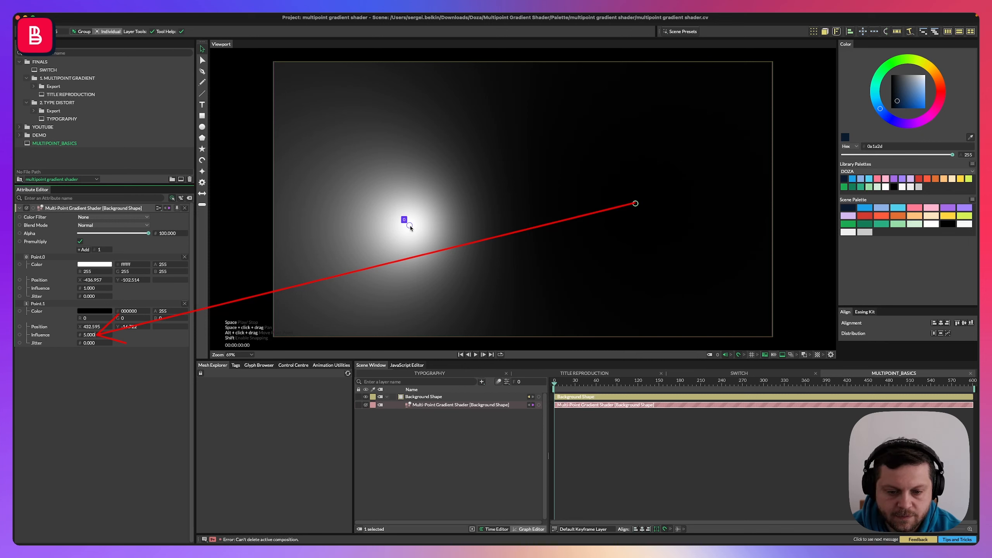
Lower the white point's influence to about 0.56 and raise its jitter to about 67.6.
{"action": "left_click", "coordinate": [410, 228]}
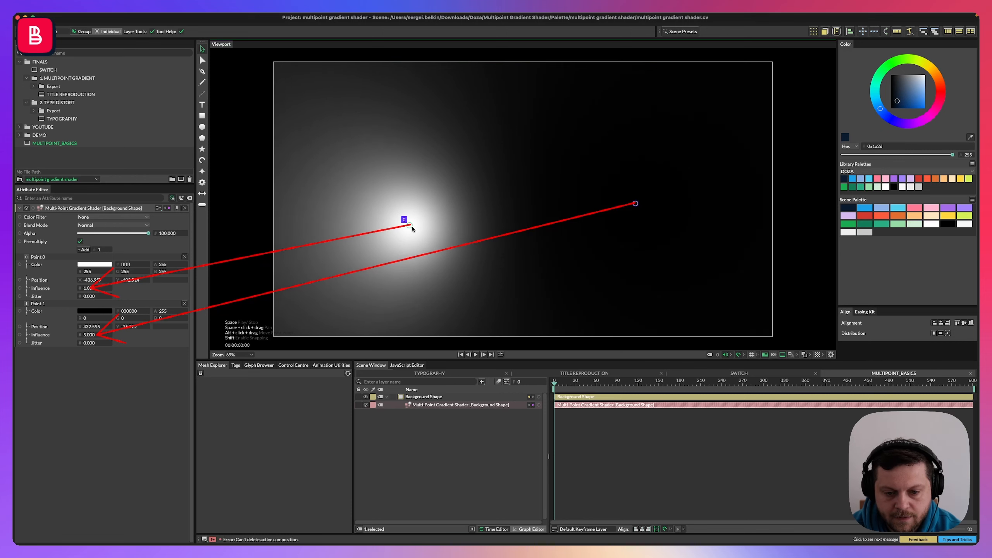
{"action": "left_click_drag", "start_coordinate": [409, 230], "coordinate": [387, 231]}
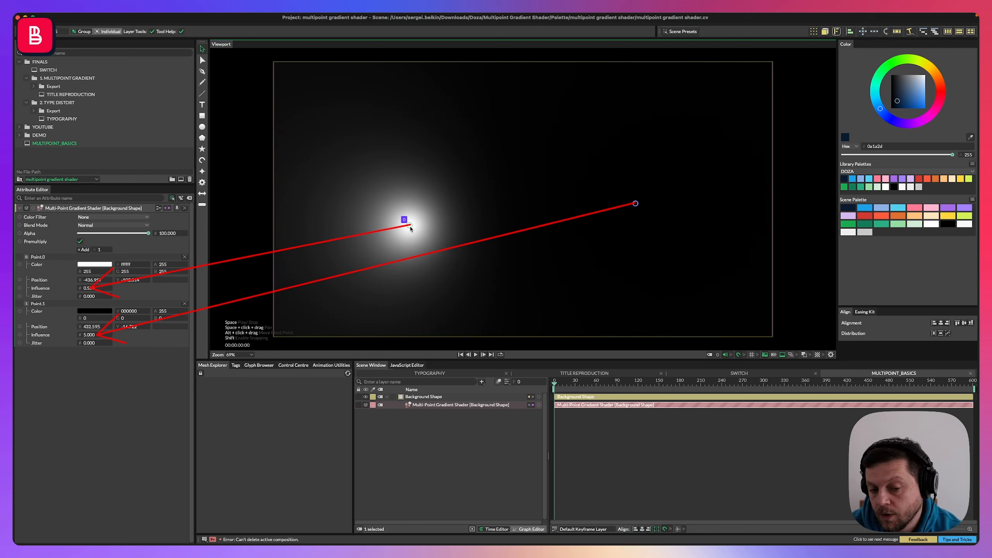
{"action": "left_click_drag", "start_coordinate": [411, 229], "coordinate": [425, 231]}
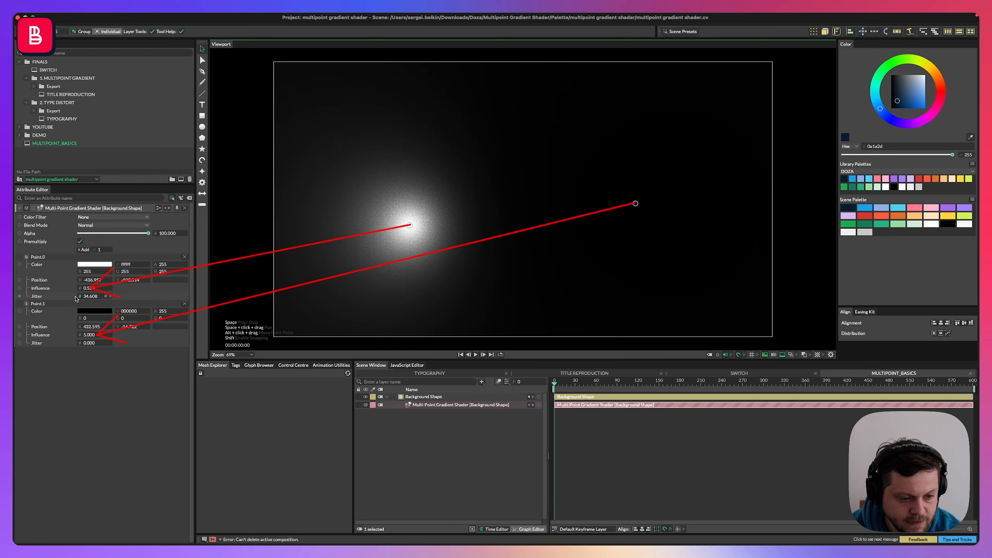
{"action": "mouse_move", "coordinate": [89, 299]}
{"action": "left_mouse_down"}
{"action": "mouse_move", "coordinate": [140, 299]}
{"action": "mouse_move", "coordinate": [106, 299]}
{"action": "left_mouse_up"}
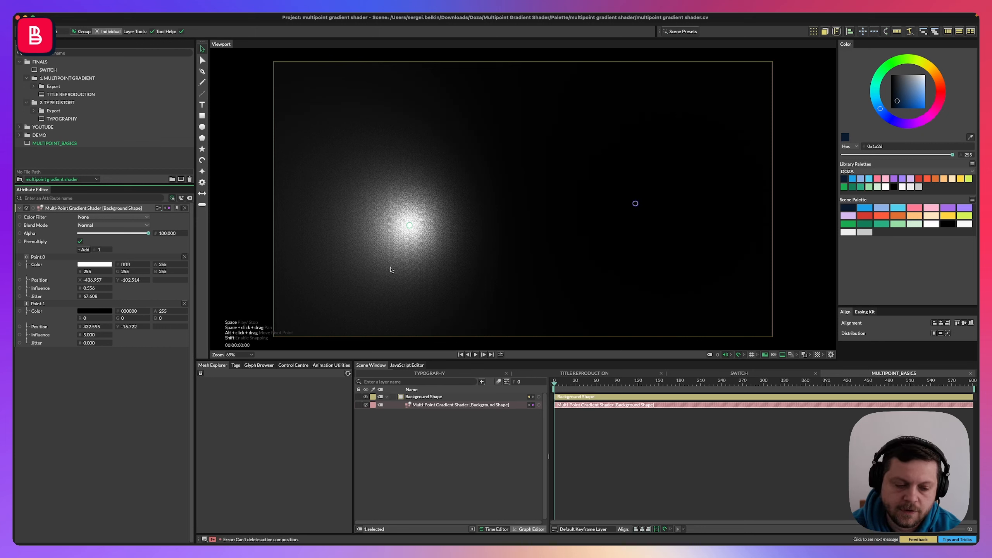
Move the white point up and to the right, and reset its jitter to 0.
{"action": "left_click_drag", "start_coordinate": [406, 226], "coordinate": [478, 181]}
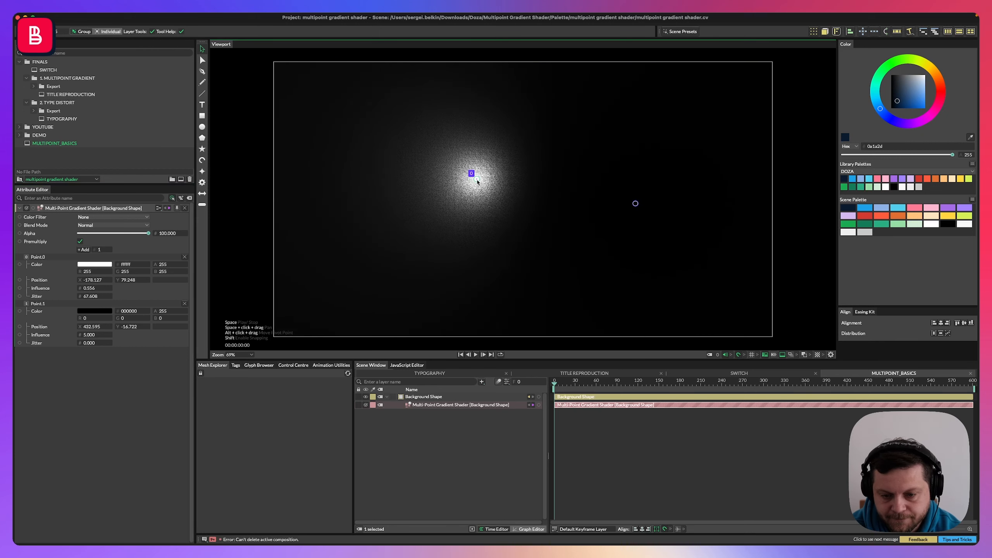
{"action": "left_click", "coordinate": [101, 297]}
{"action": "type", "text": "0"}
{"action": "key", "text": "Return"}
Reset the influence of both gradient points to 1.
{"action": "type", "text": "1"}
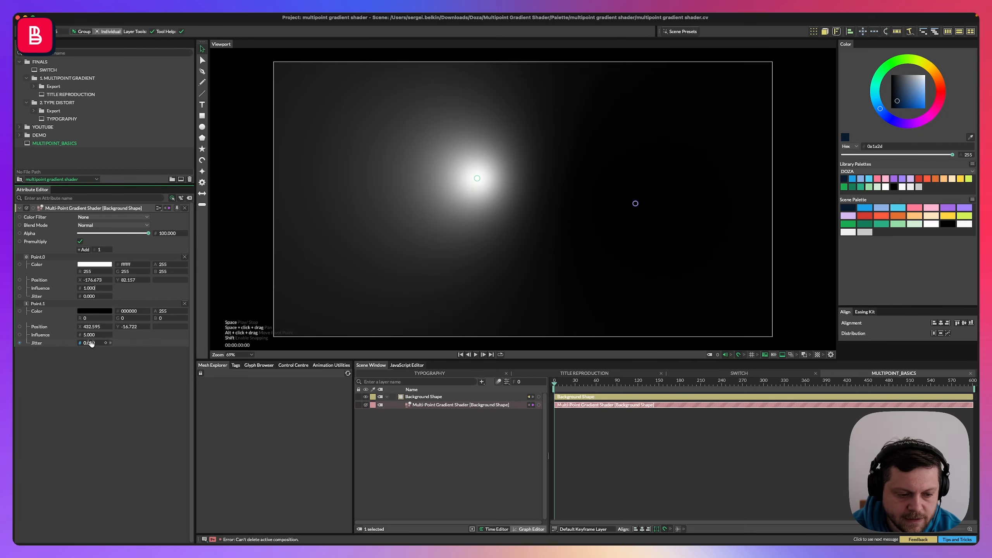
{"action": "left_click", "coordinate": [89, 335]}
{"action": "type", "text": "1"}
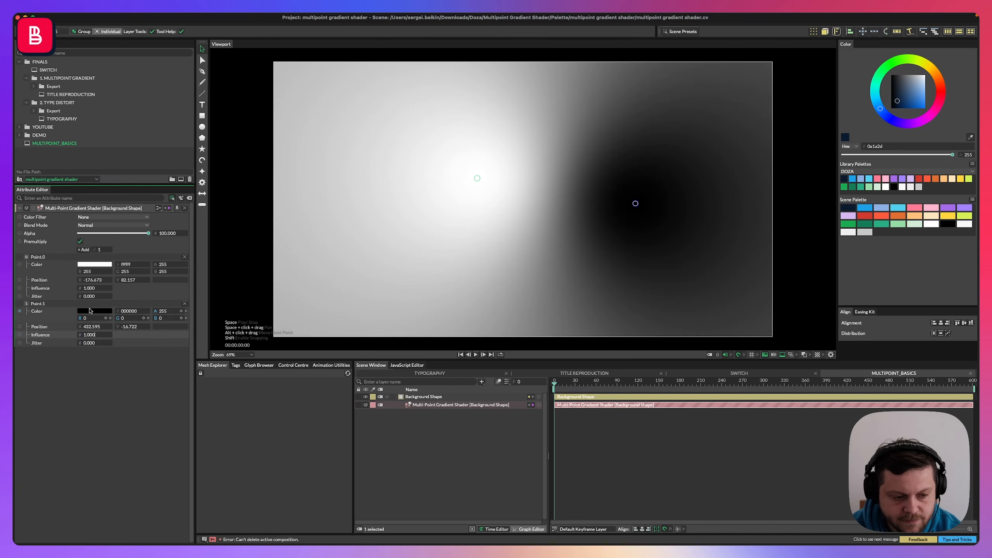
Reposition the white point toward the lower left and the black point toward the upper right.
{"action": "left_click_drag", "start_coordinate": [478, 178], "coordinate": [417, 201]}
{"action": "key", "text": "super+z"}
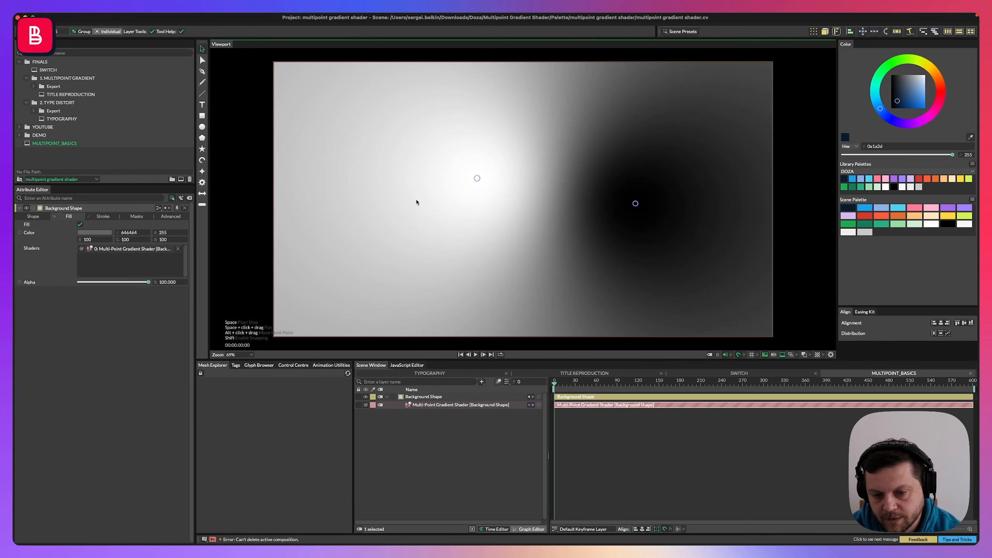
{"action": "left_click_drag", "start_coordinate": [477, 179], "coordinate": [445, 272]}
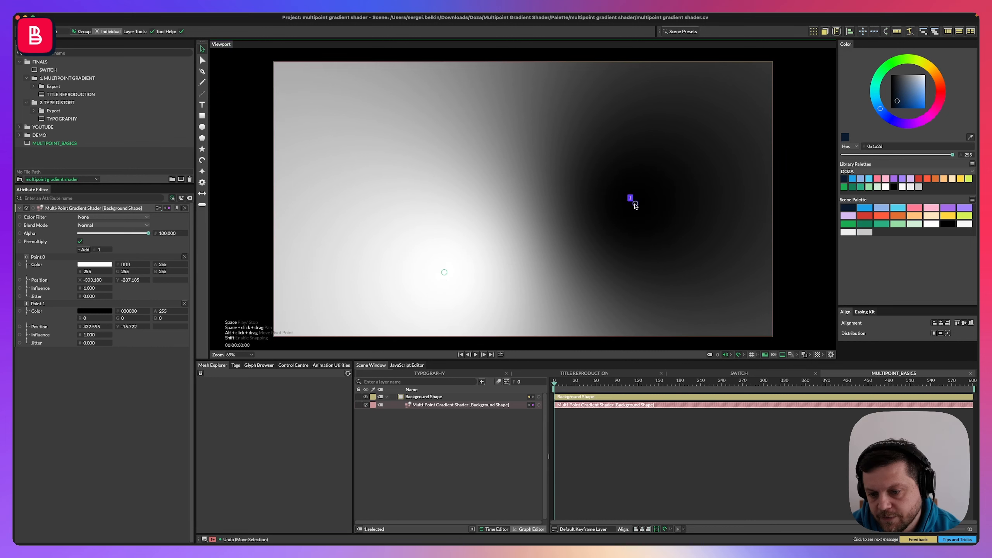
{"action": "left_click_drag", "start_coordinate": [635, 203], "coordinate": [659, 166]}
{"action": "left_click_drag", "start_coordinate": [443, 272], "coordinate": [416, 272]}
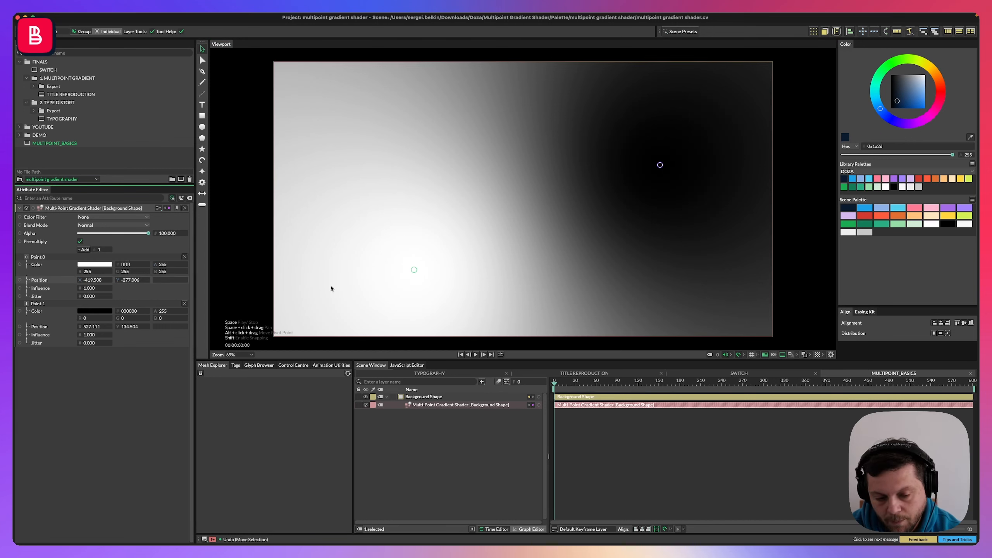
Add a Noise behaviour to the white point's position and rename it WHITE.
{"action": "right_click", "coordinate": [47, 287]}
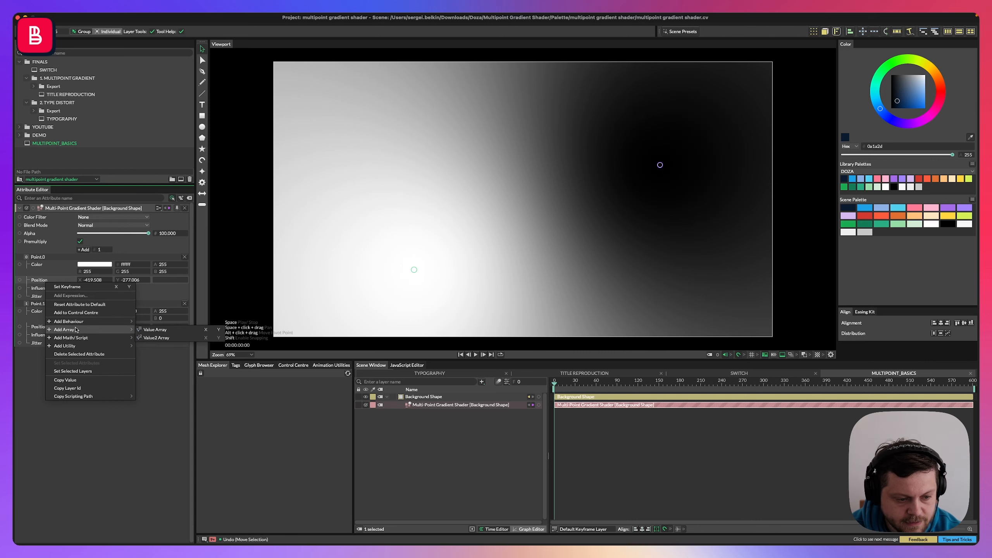
{"action": "mouse_move", "coordinate": [90, 321]}
{"action": "left_click", "coordinate": [168, 378]}
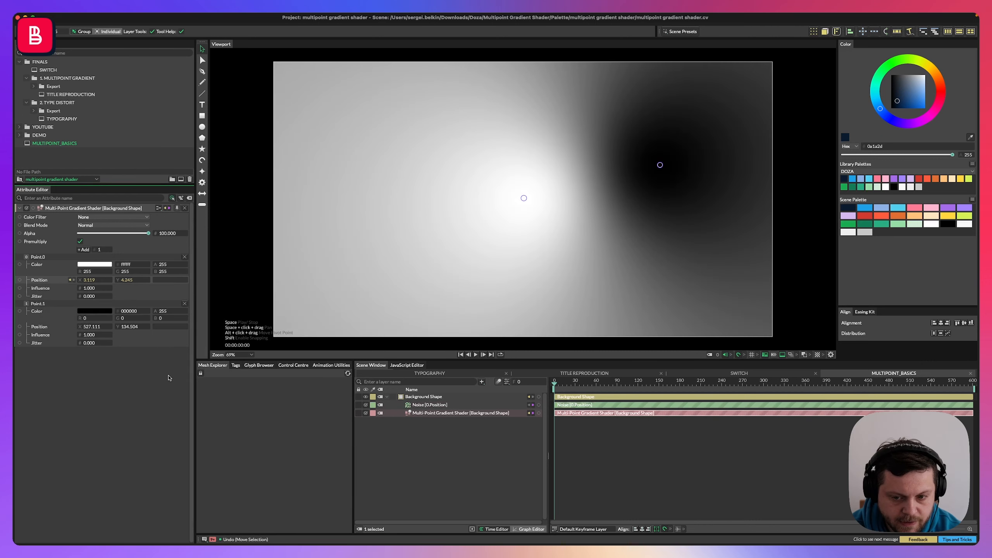
{"action": "double_click", "coordinate": [428, 406]}
{"action": "type", "text": "E"}
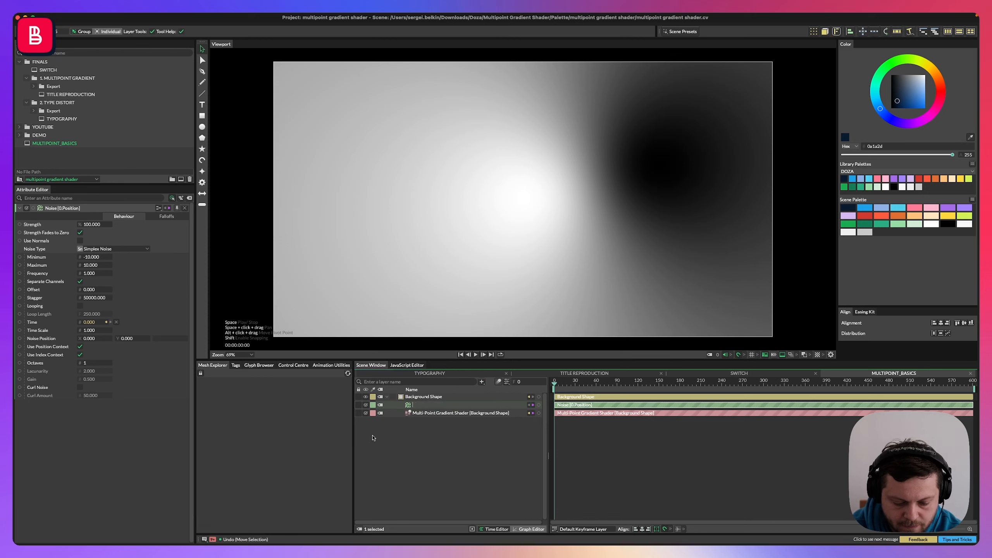
{"action": "type", "text": "HITE"}
{"action": "key", "text": "Return"}
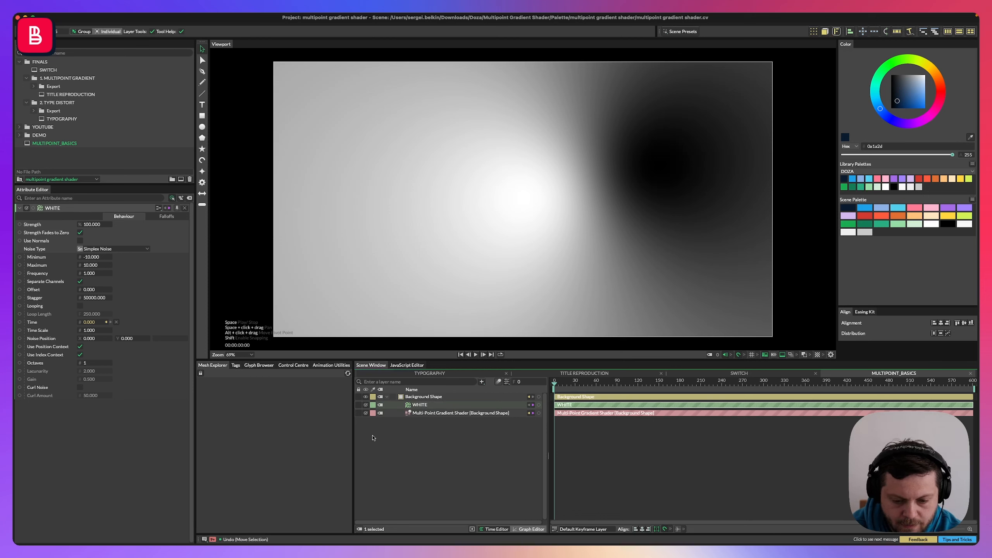
Add a Noise behaviour to the black point's position and rename it BLACK.
{"action": "left_click", "coordinate": [458, 414]}
{"action": "right_click", "coordinate": [56, 331]}
{"action": "mouse_move", "coordinate": [78, 377]}
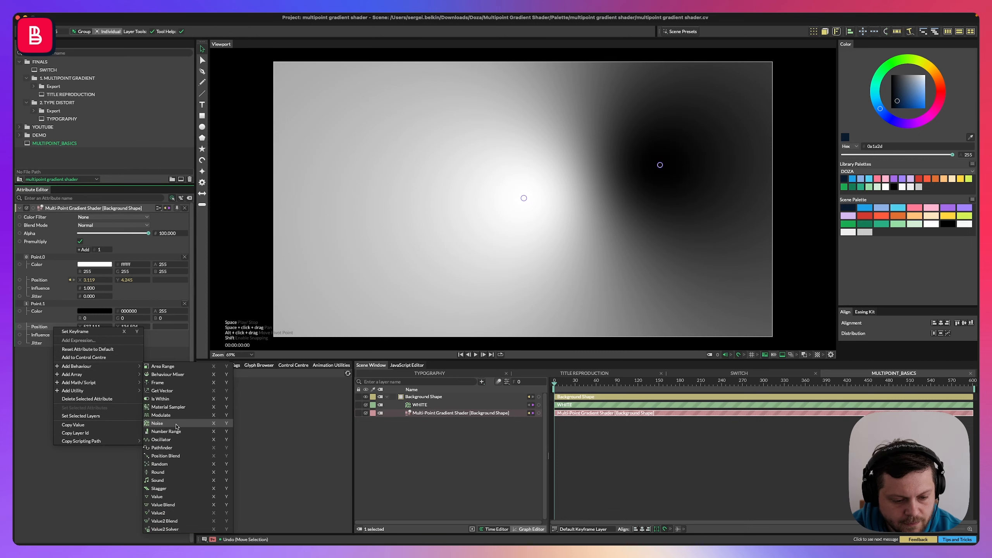
{"action": "left_click", "coordinate": [177, 423]}
{"action": "double_click", "coordinate": [425, 413]}
{"action": "type", "text": "BLACK"}
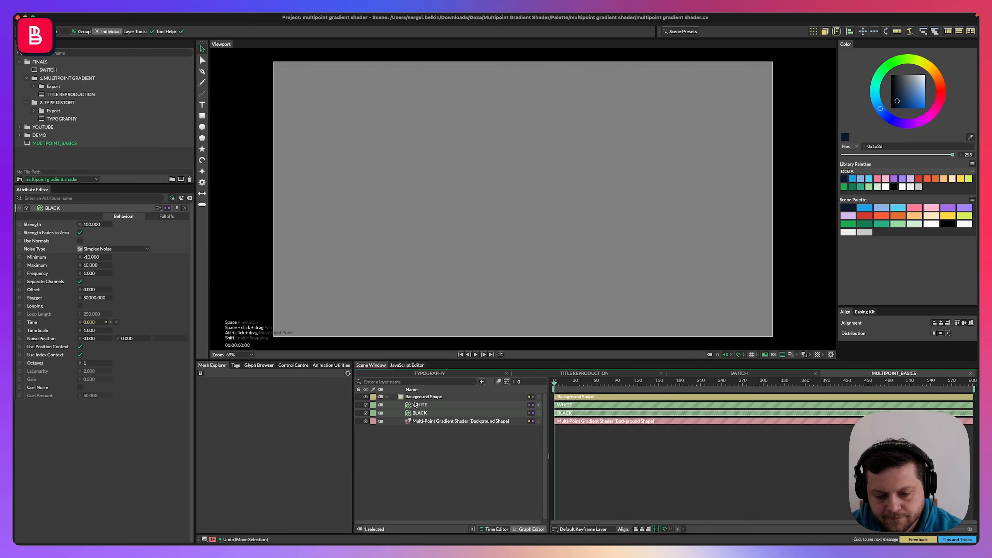
Set the WHITE noise's minimum to -150 and maximum to 150.
{"action": "left_click", "coordinate": [418, 405]}
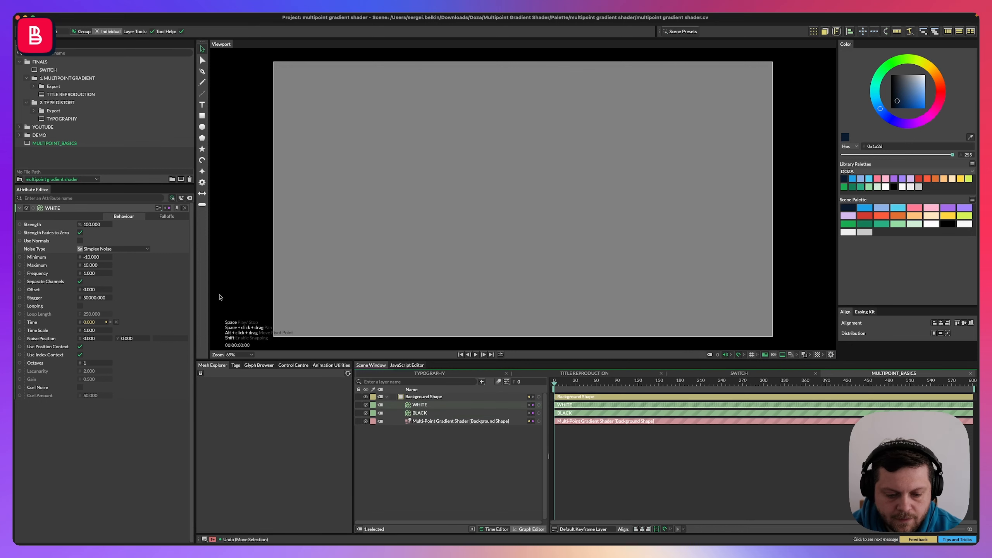
{"action": "double_click", "coordinate": [85, 258]}
{"action": "type", "text": "-150"}
{"action": "key", "text": "Return"}
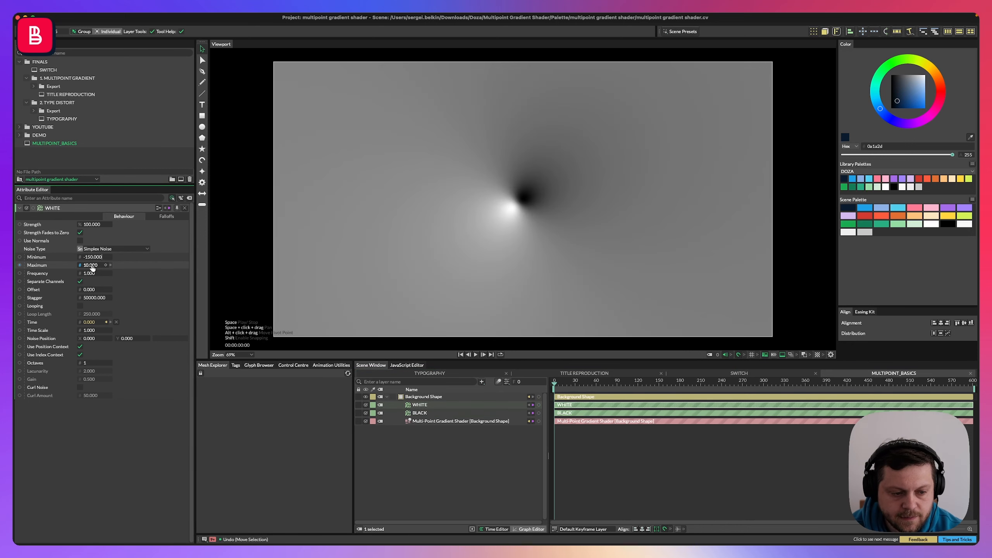
{"action": "double_click", "coordinate": [92, 266]}
{"action": "type", "text": "150"}
{"action": "key", "text": "Return"}
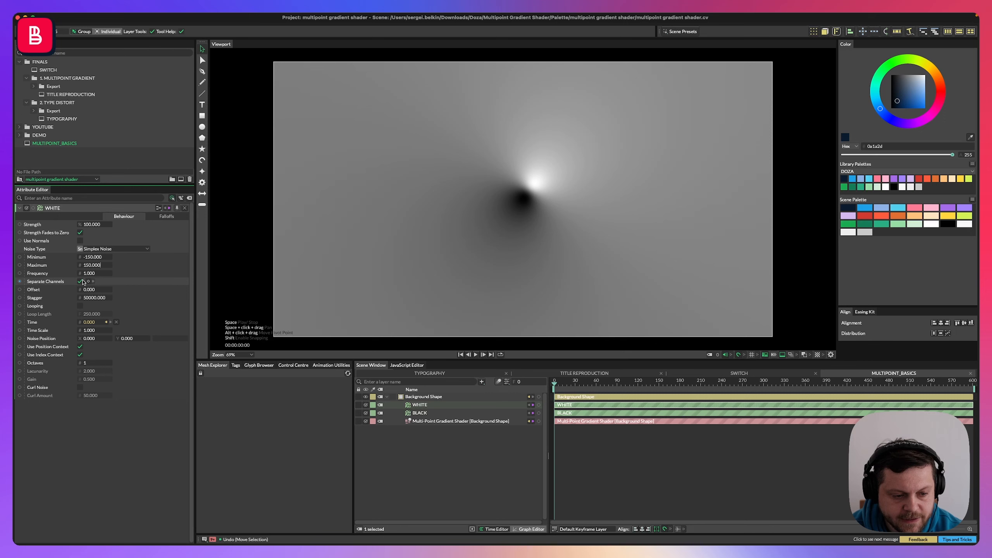
Set the WHITE noise's frequency to 0.2 and enable looping with a loop length of 600.
{"action": "double_click", "coordinate": [89, 274]}
{"action": "type", "text": "0.2"}
{"action": "key", "text": "Return"}
{"action": "left_click", "coordinate": [81, 306]}
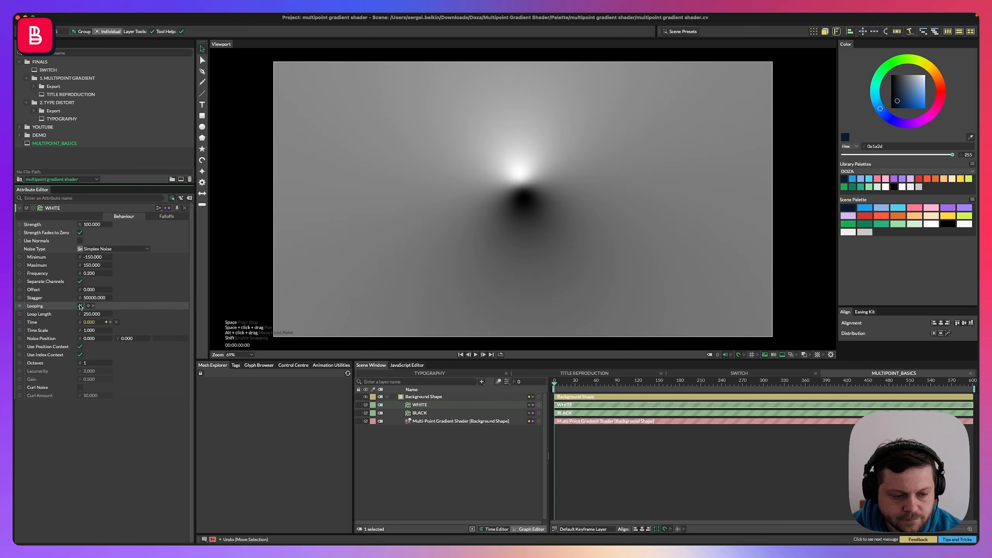
{"action": "double_click", "coordinate": [92, 314]}
{"action": "type", "text": "600"}
{"action": "key", "text": "Return"}
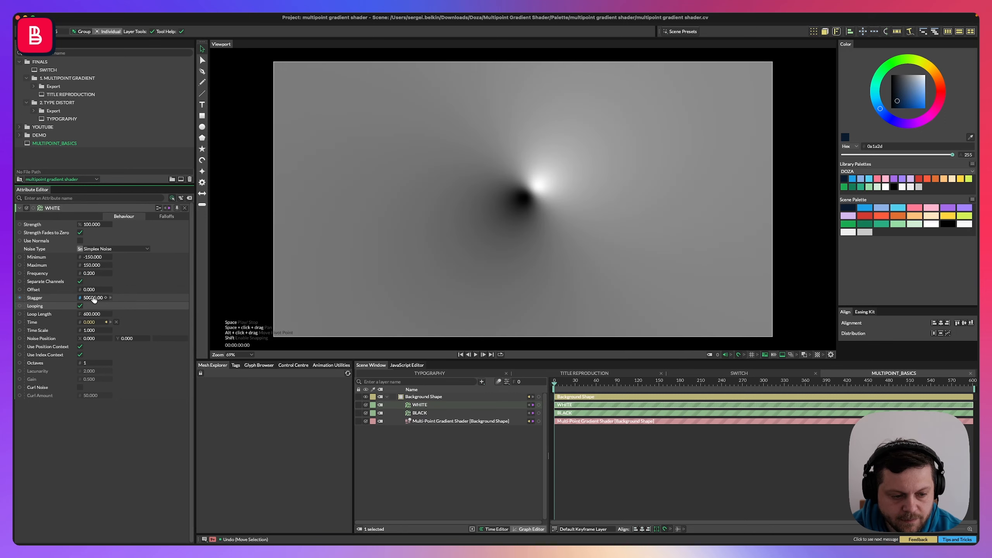
With playback running, set the BLACK noise's minimum to -250 and maximum to 300.
{"action": "left_click", "coordinate": [599, 465]}
{"action": "key", "text": "space"}
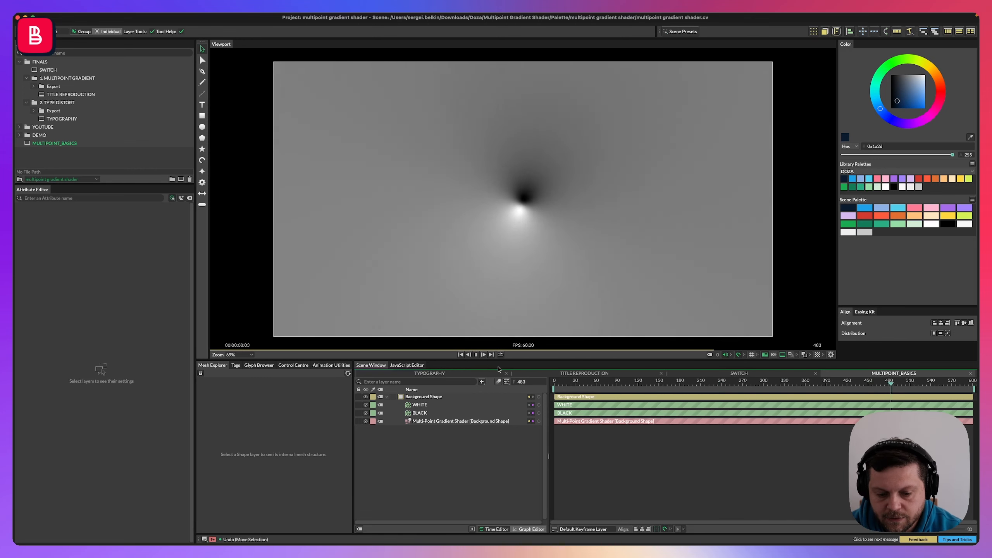
{"action": "left_click", "coordinate": [420, 412]}
{"action": "left_click", "coordinate": [93, 257]}
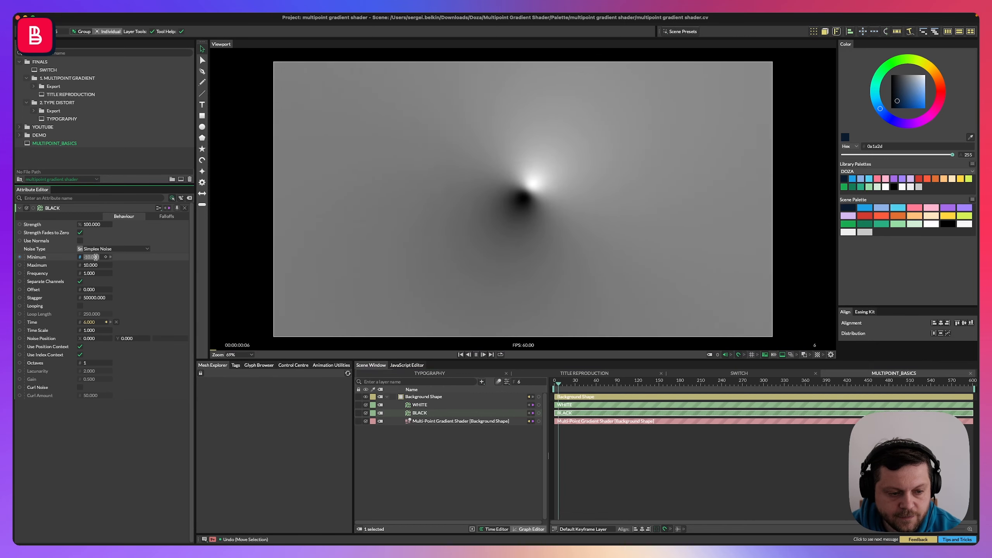
{"action": "type", "text": "-250"}
{"action": "key", "text": "Return"}
{"action": "left_click", "coordinate": [93, 265]}
{"action": "type", "text": "300"}
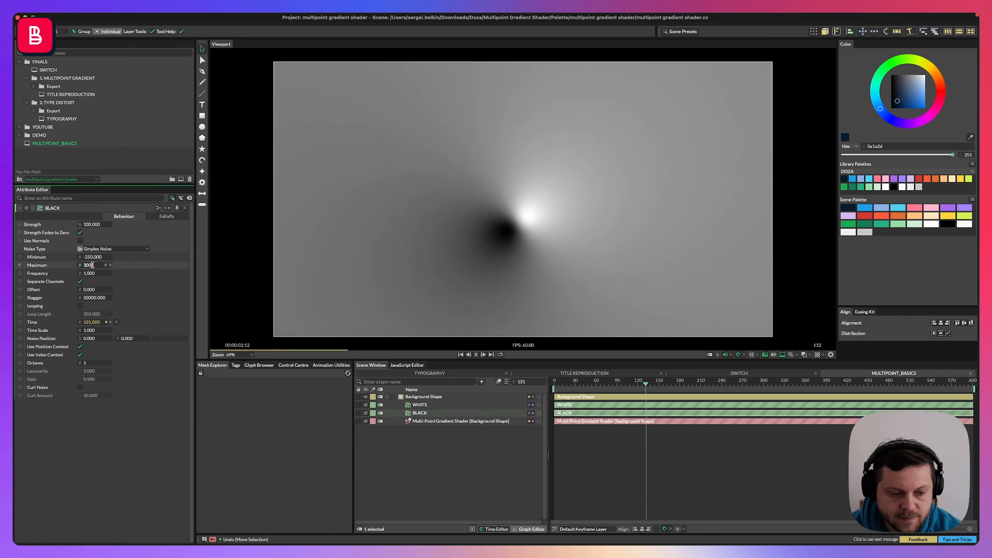
{"action": "key", "text": "Return"}
Set the BLACK noise's frequency to 0.3 and enable looping with a loop length of 600.
{"action": "left_click", "coordinate": [94, 274]}
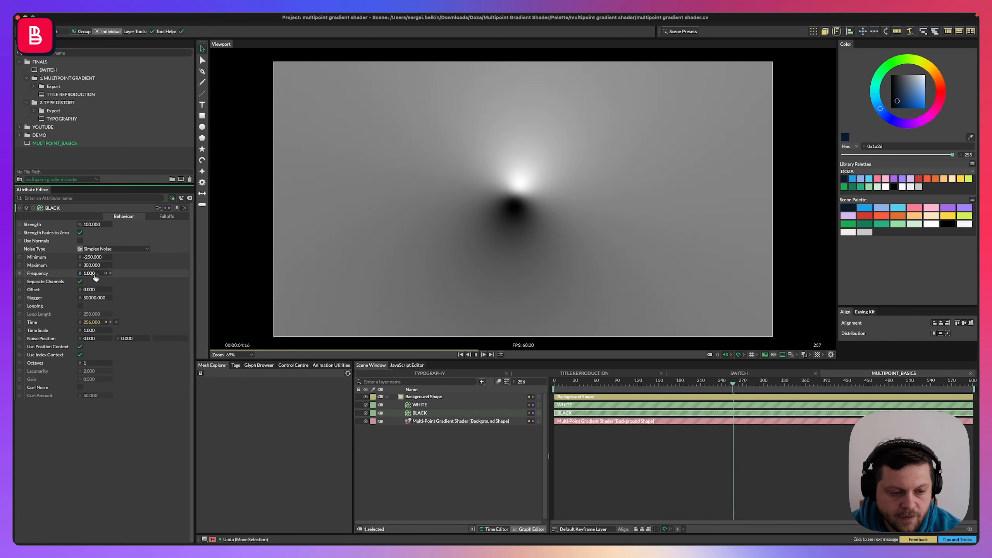
{"action": "type", "text": "0.3"}
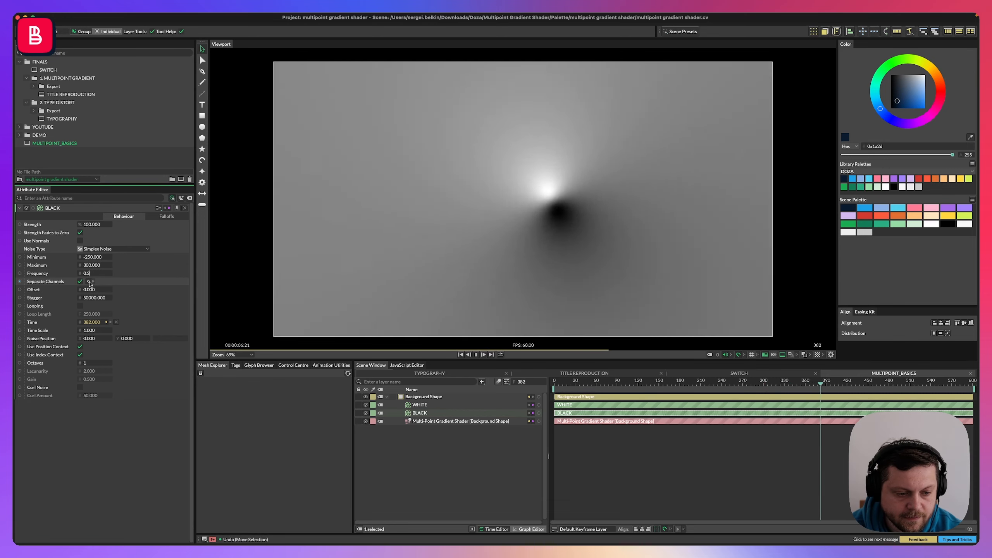
{"action": "left_click", "coordinate": [80, 306]}
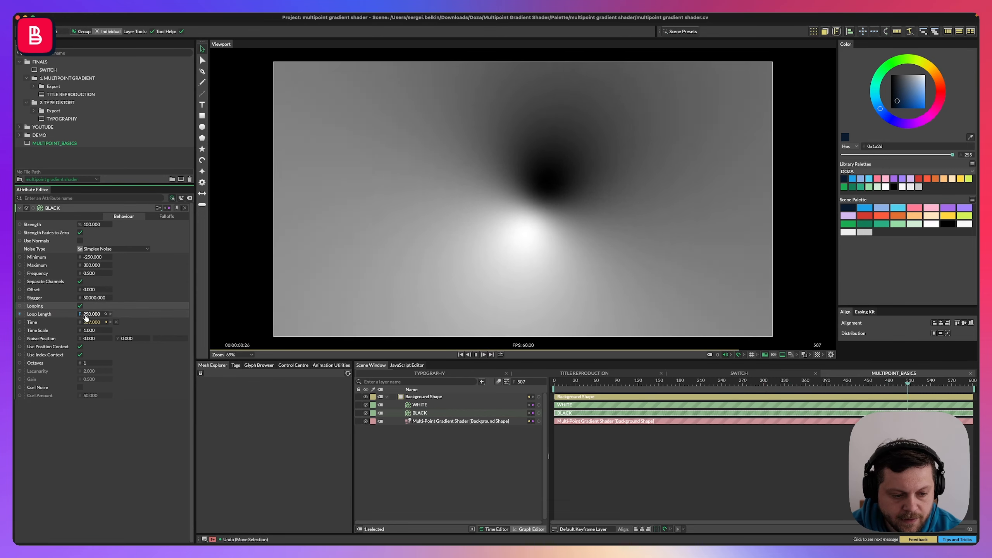
{"action": "left_click", "coordinate": [94, 314]}
{"action": "type", "text": "600"}
{"action": "key", "text": "Return"}
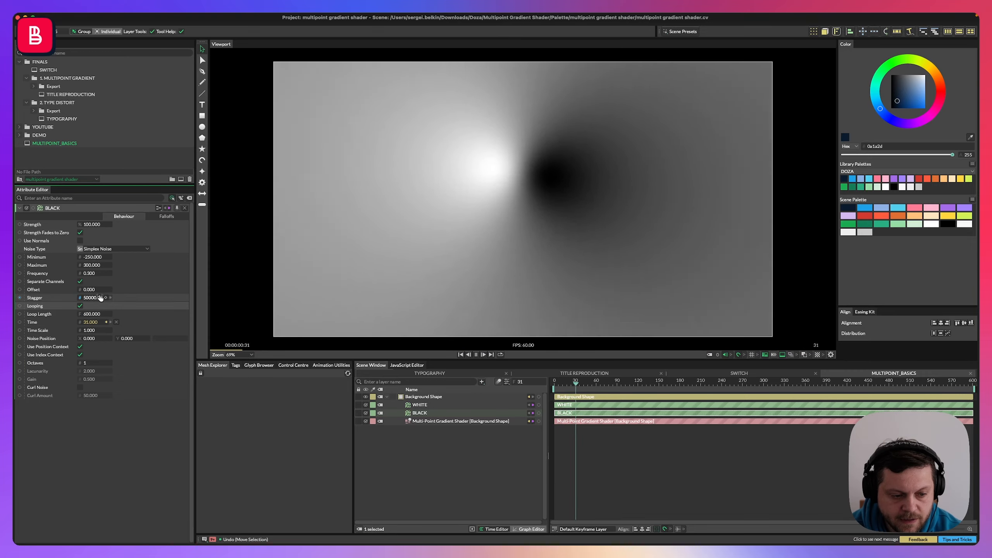
Select the shader together with the BLACK noise and raise the BLACK noise's maximum to about 5025.
{"action": "left_click", "coordinate": [435, 422]}
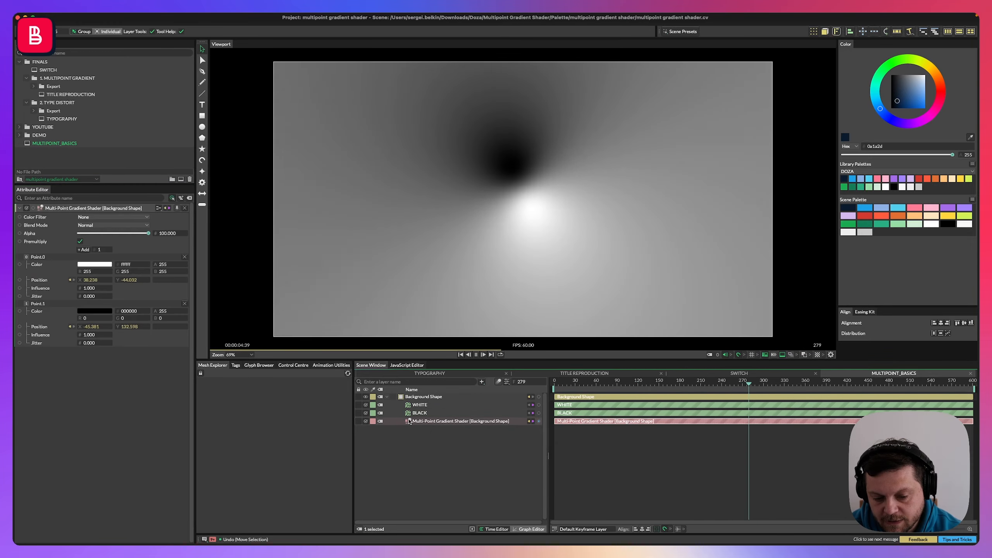
{"action": "left_click", "coordinate": [419, 413]}
{"action": "left_click", "coordinate": [418, 422], "text": "shift"}
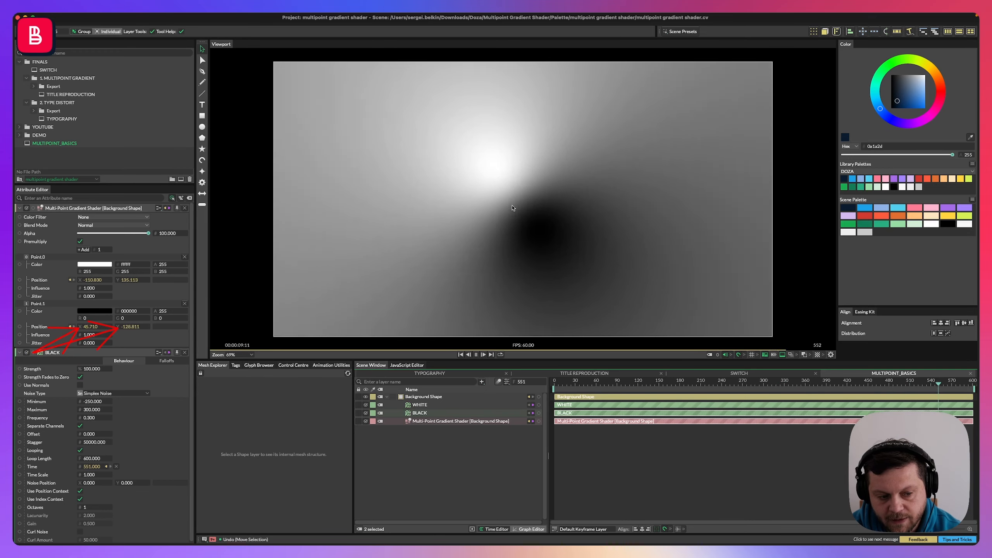
{"action": "left_click_drag", "start_coordinate": [91, 410], "coordinate": [233, 410]}
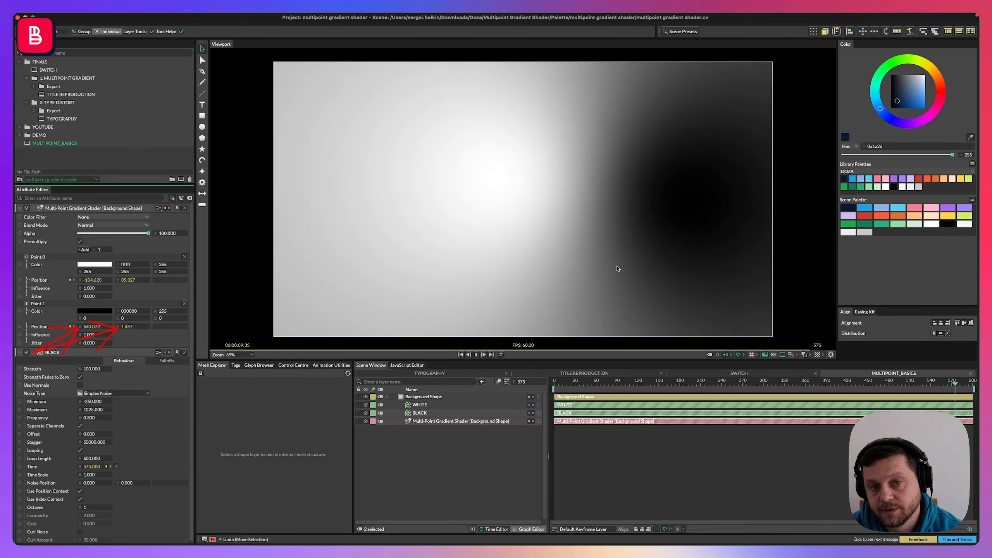
Add a Noise behaviour to the white point's Influence and rename it WHITE_INFL.
{"action": "key", "text": "space"}
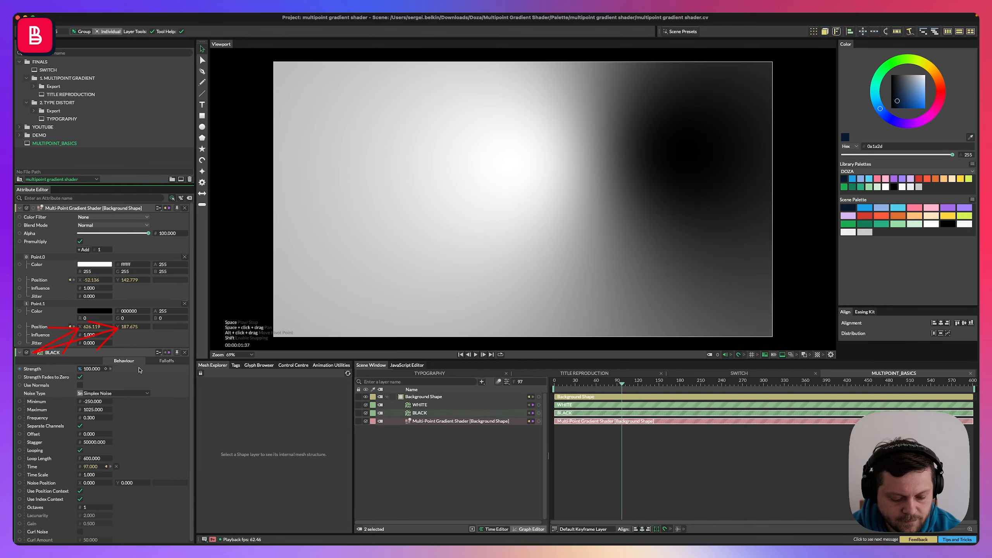
{"action": "right_click", "coordinate": [37, 291]}
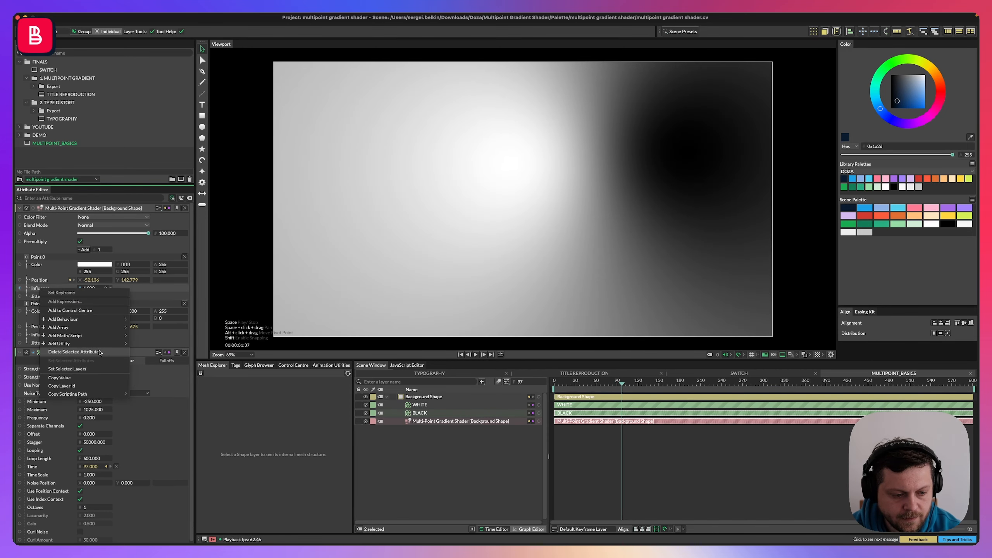
{"action": "mouse_move", "coordinate": [78, 319]}
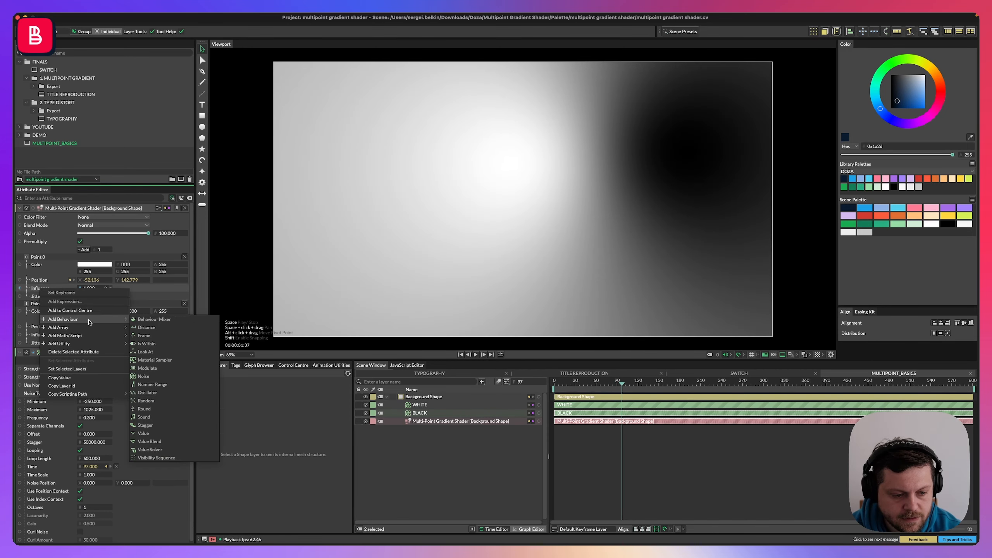
{"action": "left_click", "coordinate": [157, 376]}
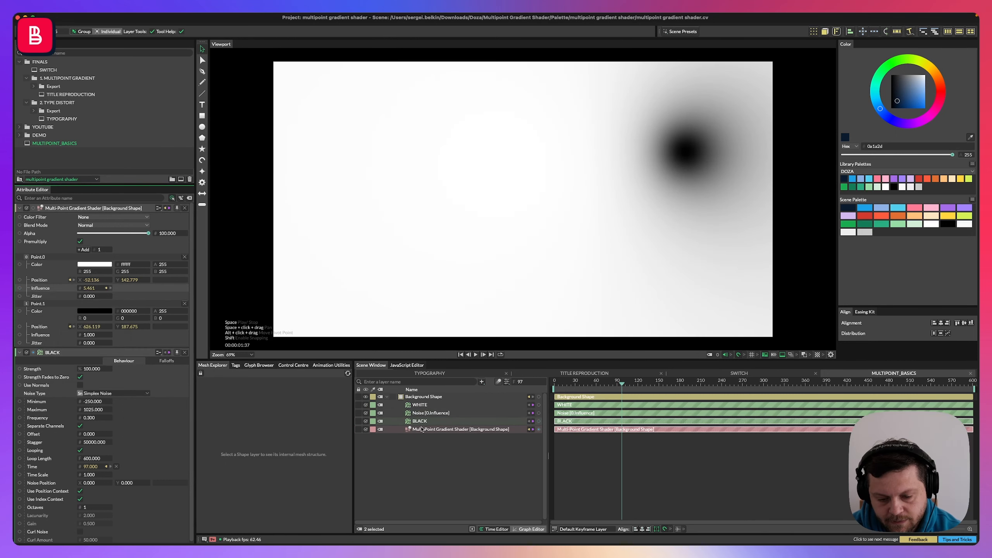
{"action": "left_click", "coordinate": [409, 430]}
{"action": "type", "text": "WHITE_INFL"}
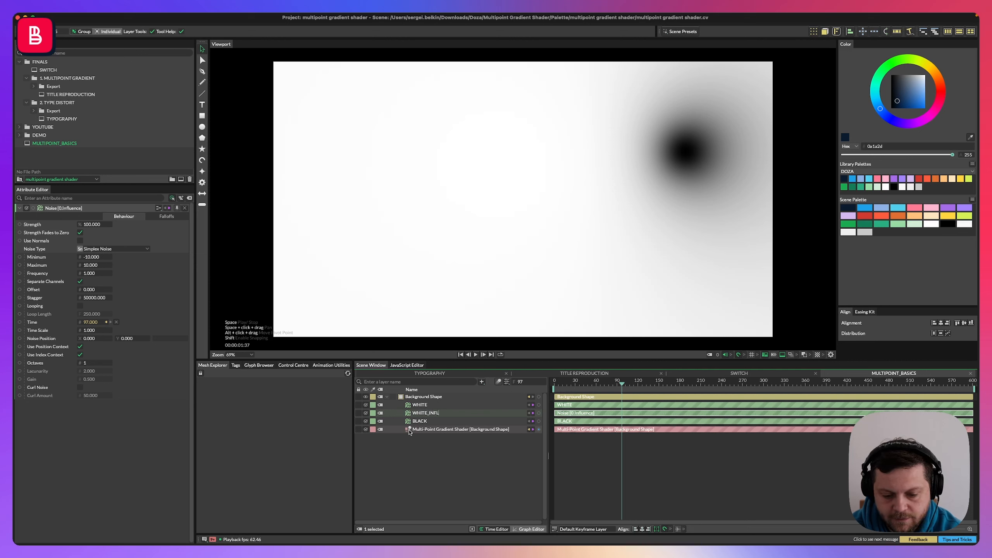
{"action": "key", "text": "Return"}
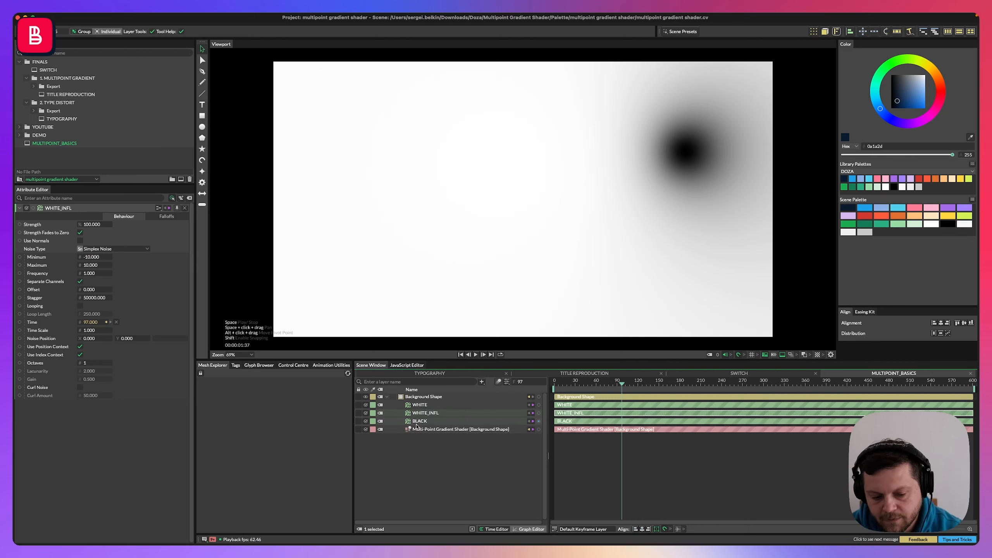
Select the WHITE, WHITE_INFL and BLACK noise layers and move them under the Multi-Point Gradient Shader layer.
{"action": "left_click", "coordinate": [410, 423]}
{"action": "left_click", "coordinate": [411, 406], "text": "shift"}
{"action": "left_click_drag", "start_coordinate": [416, 424], "coordinate": [427, 430]}
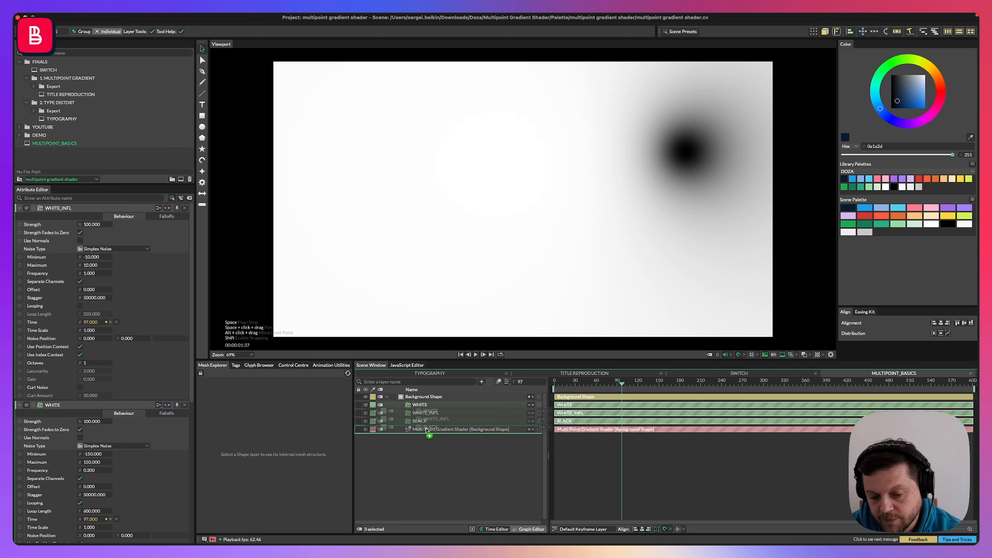
{"action": "left_click_drag", "start_coordinate": [427, 430], "coordinate": [426, 435]}
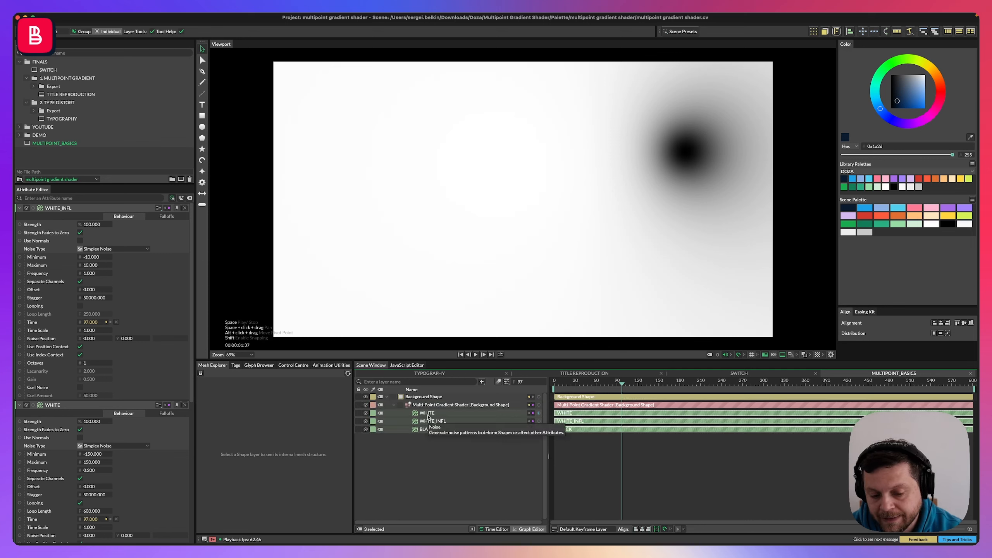
Set WHITE_INFL's minimum to 1 and maximum to 4.
{"action": "left_click", "coordinate": [415, 421]}
{"action": "left_click", "coordinate": [92, 257]}
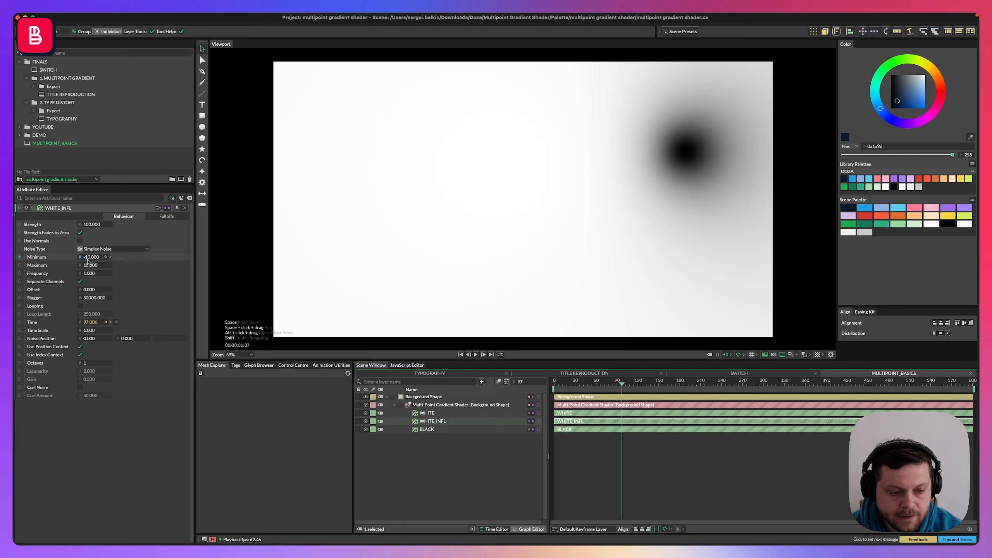
{"action": "type", "text": "1"}
{"action": "key", "text": "Tab"}
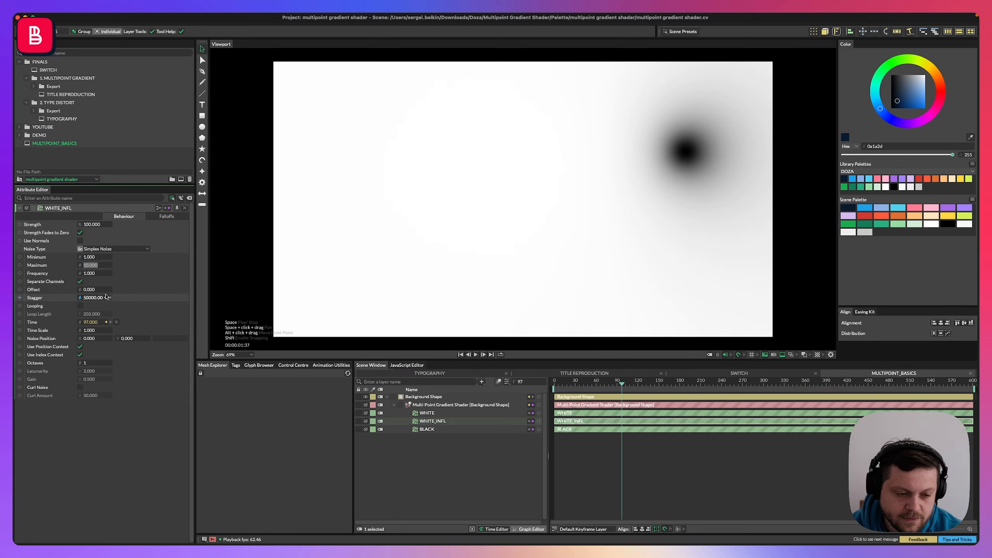
{"action": "type", "text": "4"}
{"action": "key", "text": "Return"}
Enable looping on WHITE_INFL with a loop length of 600 and set its frequency to 0.3.
{"action": "left_click", "coordinate": [80, 306]}
{"action": "left_click", "coordinate": [92, 314]}
{"action": "type", "text": "60"}
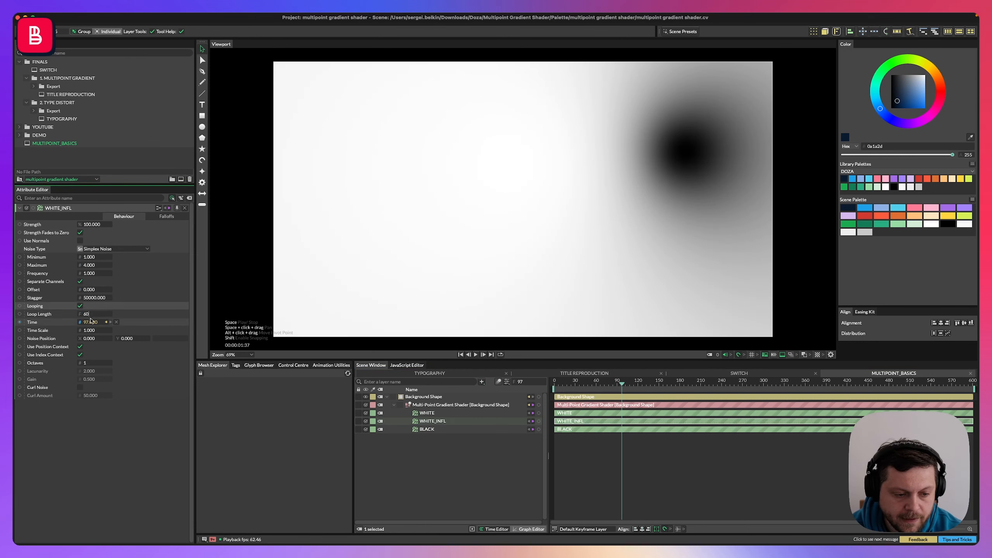
{"action": "key", "text": "Return"}
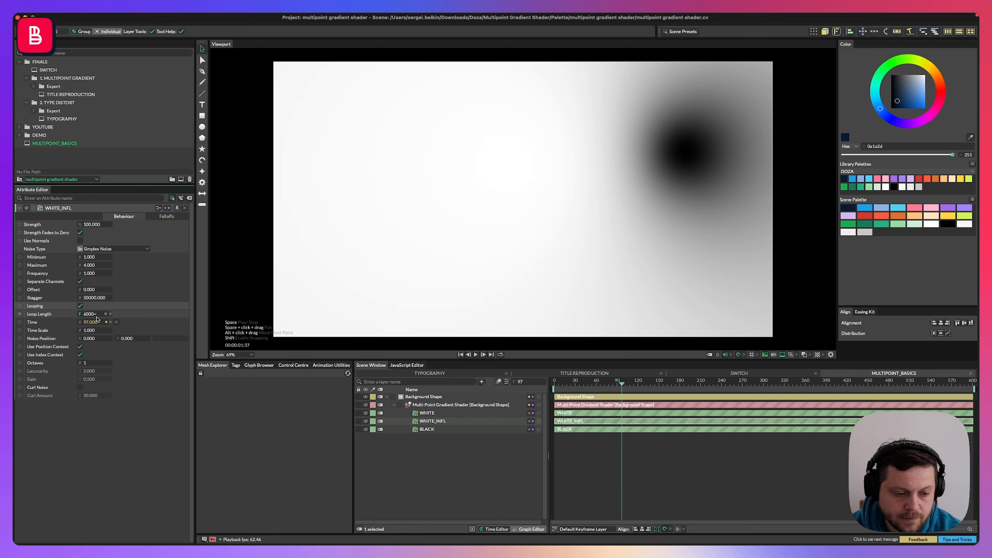
{"action": "left_click", "coordinate": [94, 273]}
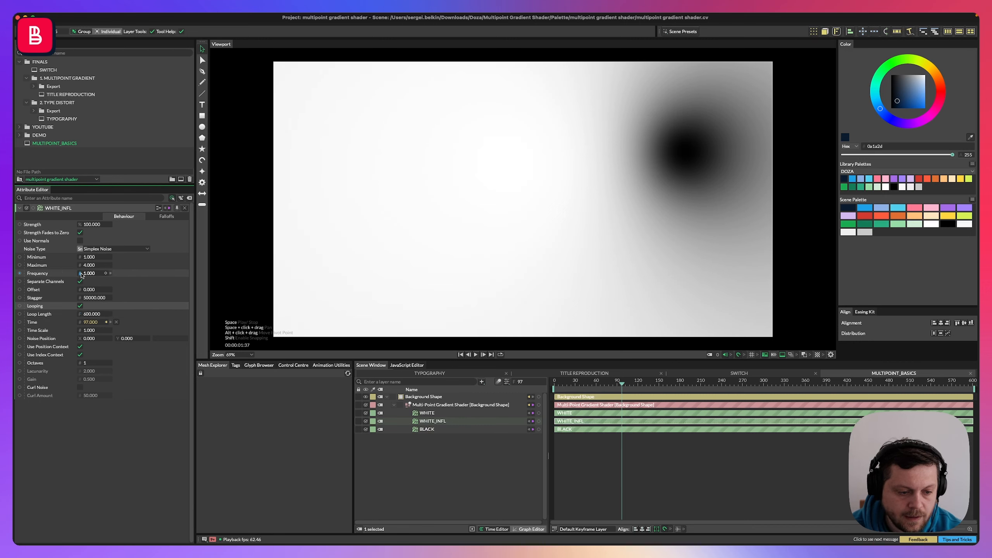
{"action": "type", "text": "0.3"}
{"action": "key", "text": "Return"}
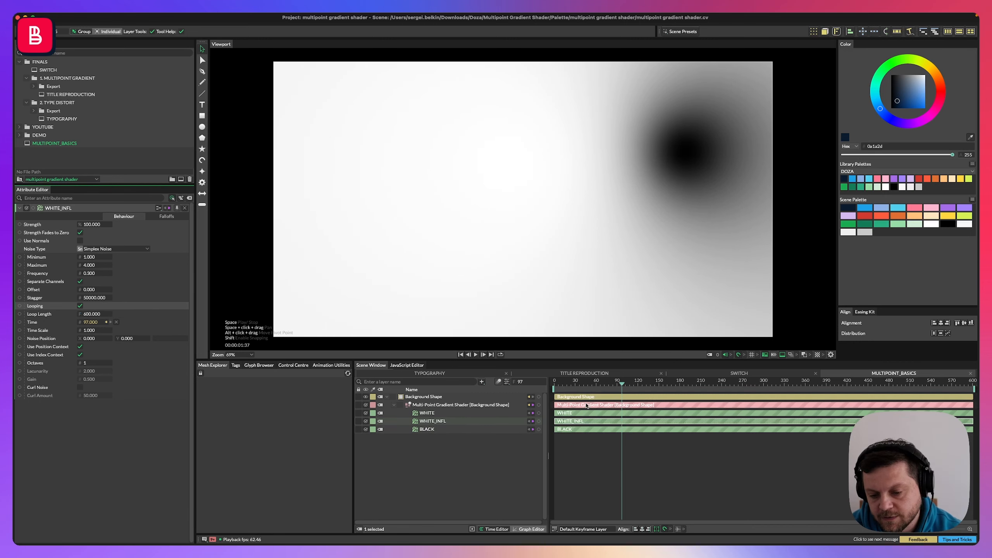
With playback running, set WHITE_INFL's minimum to 0.2 and maximum to 1.5.
{"action": "left_click_drag", "start_coordinate": [622, 384], "coordinate": [499, 410]}
{"action": "key", "text": "space"}
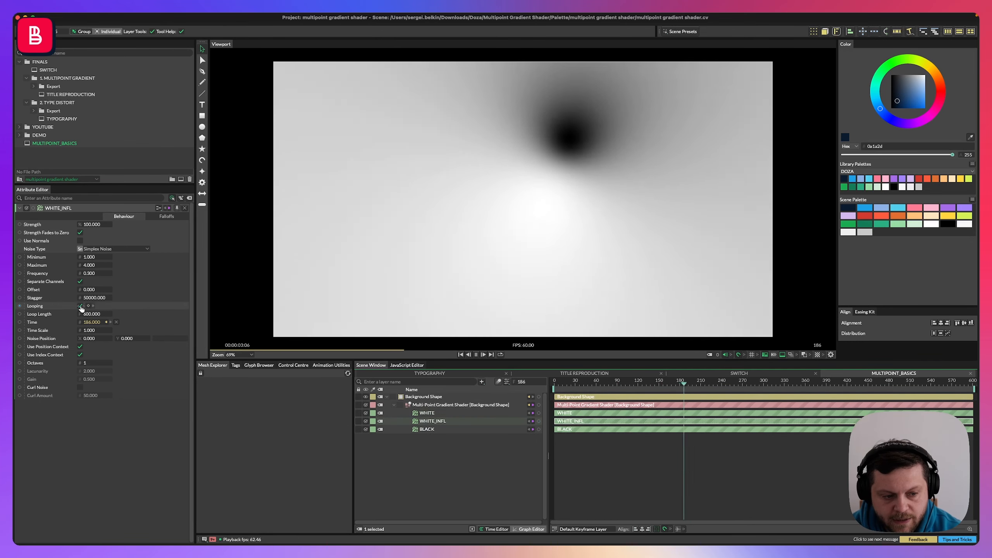
{"action": "left_click", "coordinate": [90, 258]}
{"action": "type", "text": "0.2"}
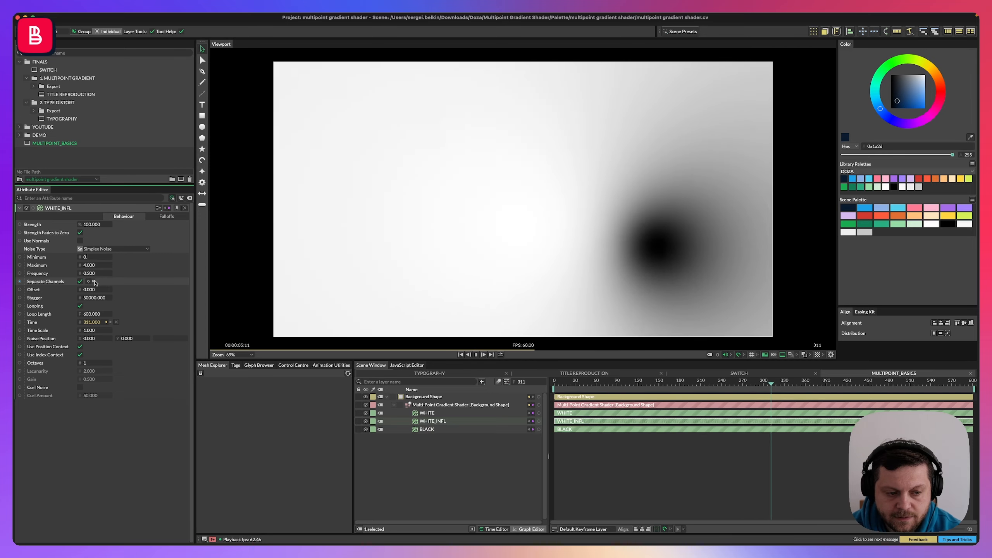
{"action": "key", "text": "Return"}
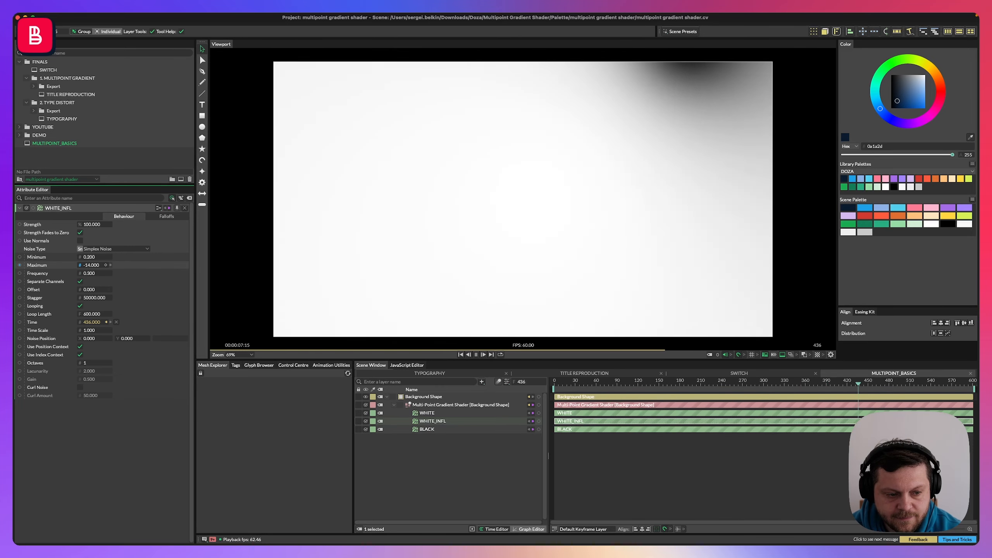
{"action": "key", "text": "Up"}
{"action": "key", "text": "Up"}
{"action": "key", "text": "Up"}
{"action": "key", "text": "Up"}
{"action": "key", "text": "Up"}
{"action": "key", "text": "Up"}
{"action": "key", "text": "Up"}
{"action": "key", "text": "Up"}
{"action": "key", "text": "Up"}
{"action": "key", "text": "Up"}
{"action": "key", "text": "Up"}
{"action": "key", "text": "Up"}
{"action": "key", "text": "Up"}
{"action": "key", "text": "Up"}
{"action": "key", "text": "Up"}
{"action": "key", "text": "Up"}
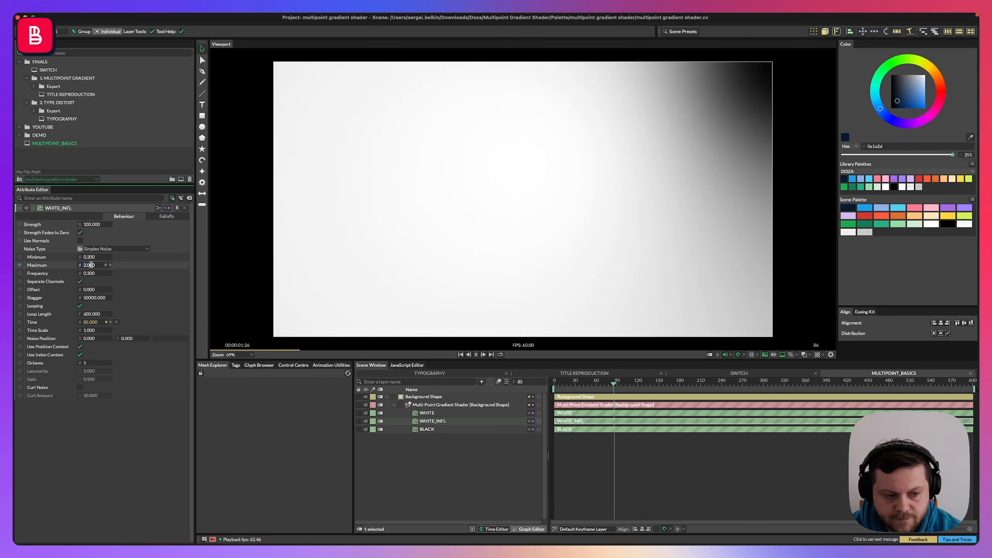
{"action": "triple_click", "coordinate": [91, 266]}
{"action": "type", "text": "1.5"}
{"action": "key", "text": "Return"}
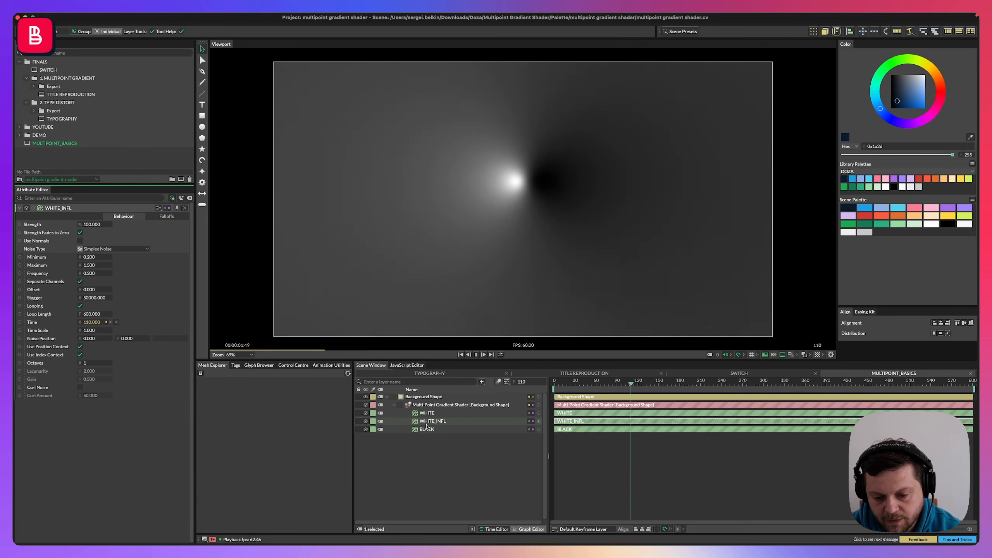
Select the shader and reset the white point's position to 0, 0.
{"action": "left_click", "coordinate": [392, 410]}
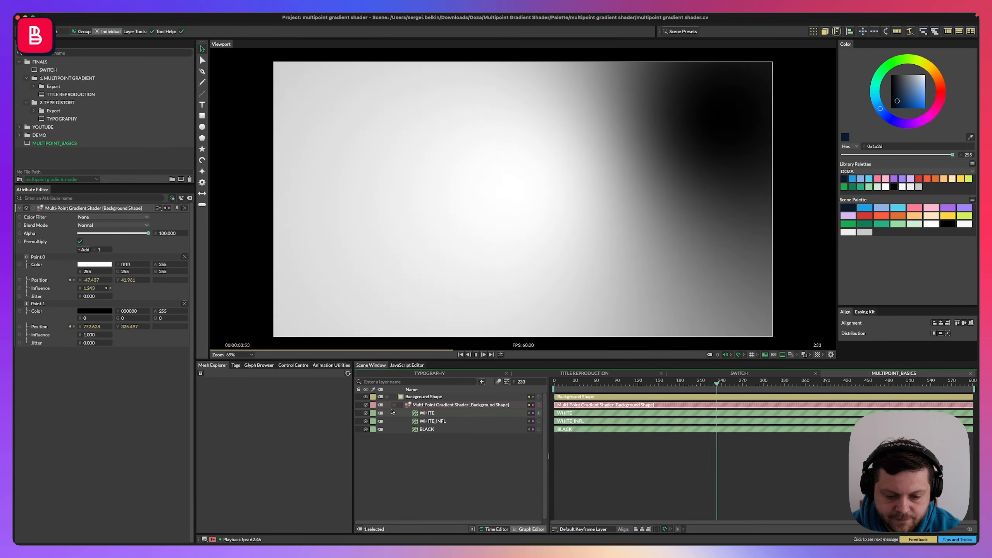
{"action": "left_click", "coordinate": [394, 405]}
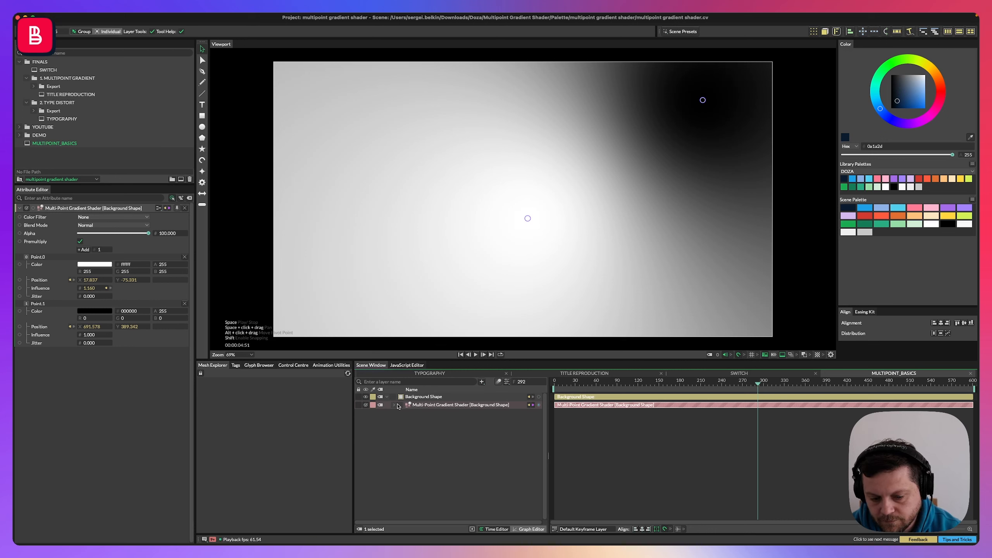
{"action": "left_click", "coordinate": [395, 406]}
{"action": "left_click", "coordinate": [427, 414]}
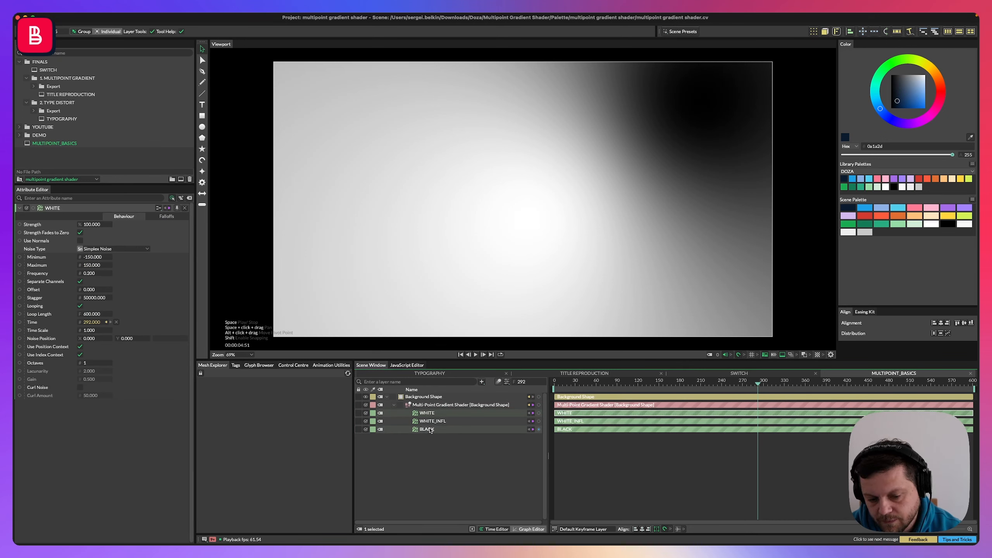
{"action": "left_click", "coordinate": [394, 405]}
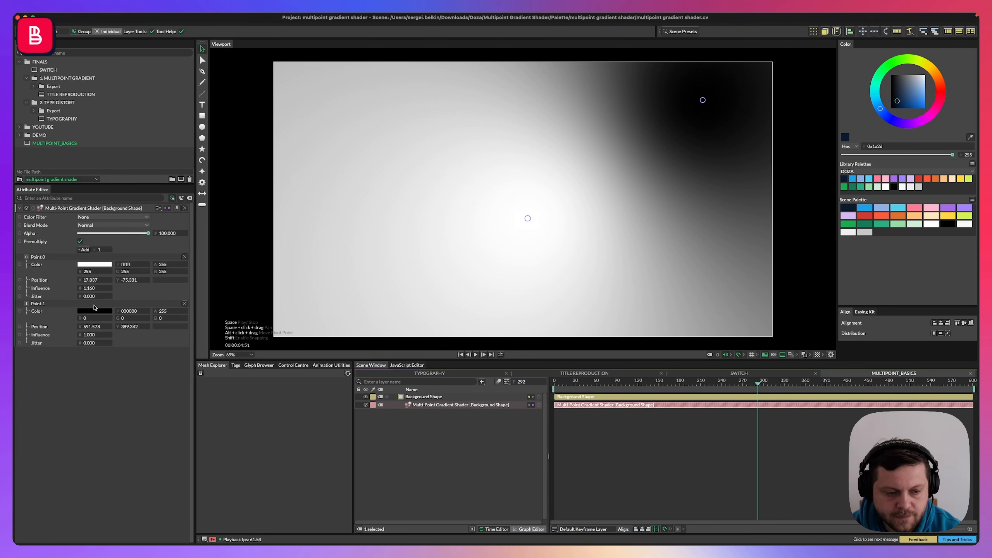
{"action": "double_click", "coordinate": [91, 281]}
{"action": "type", "text": "0"}
{"action": "double_click", "coordinate": [129, 281]}
{"action": "type", "text": "0"}
{"action": "key", "text": "Return"}
Reset the black point's position to 0, 0.
{"action": "double_click", "coordinate": [96, 328]}
{"action": "type", "text": "00"}
{"action": "key", "text": "Return"}
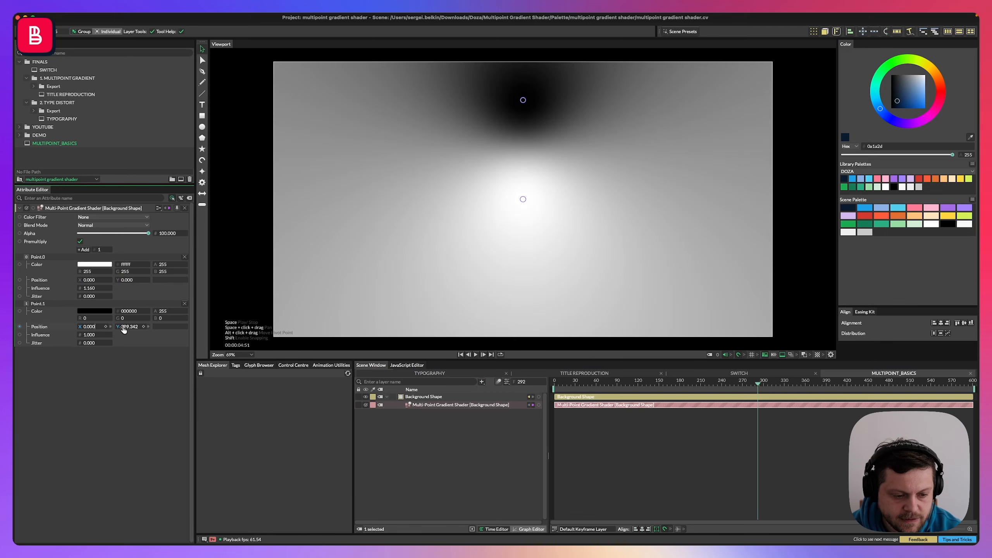
{"action": "double_click", "coordinate": [124, 328]}
{"action": "type", "text": "0"}
{"action": "key", "text": "Return"}
Set the white point's influence to 1 and drag the white point toward the lower right of the frame.
{"action": "double_click", "coordinate": [94, 290]}
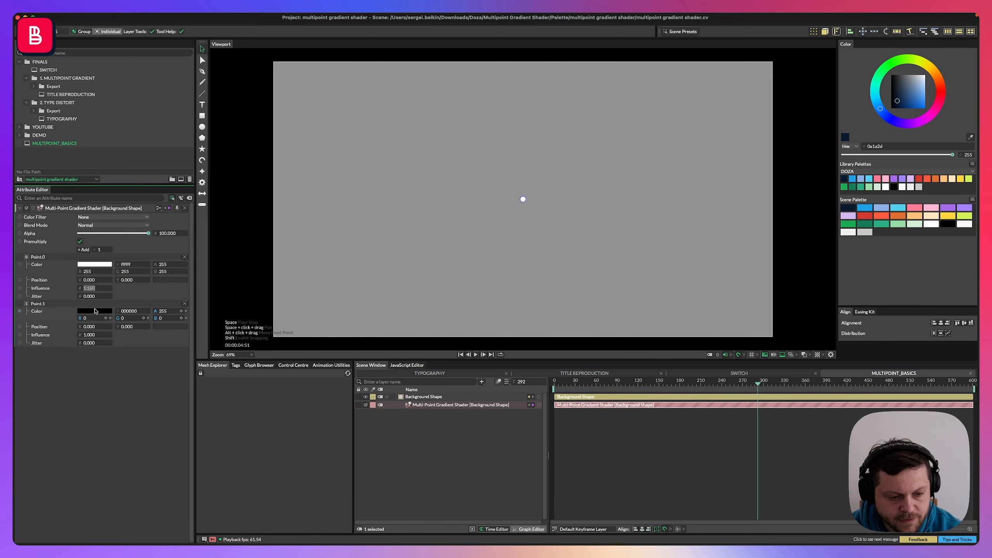
{"action": "type", "text": "1"}
{"action": "key", "text": "Return"}
{"action": "left_click", "coordinate": [298, 277]}
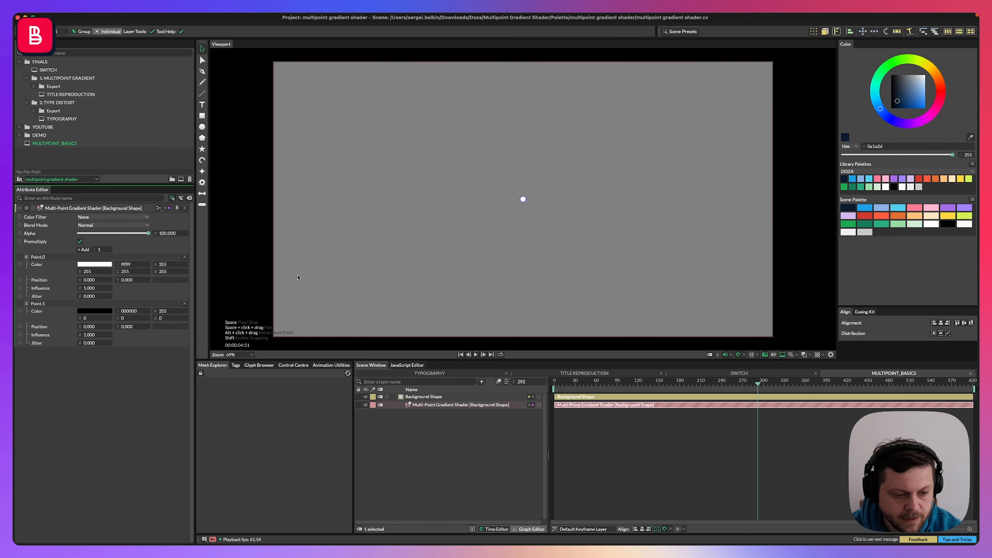
{"action": "left_click_drag", "start_coordinate": [523, 199], "coordinate": [632, 257]}
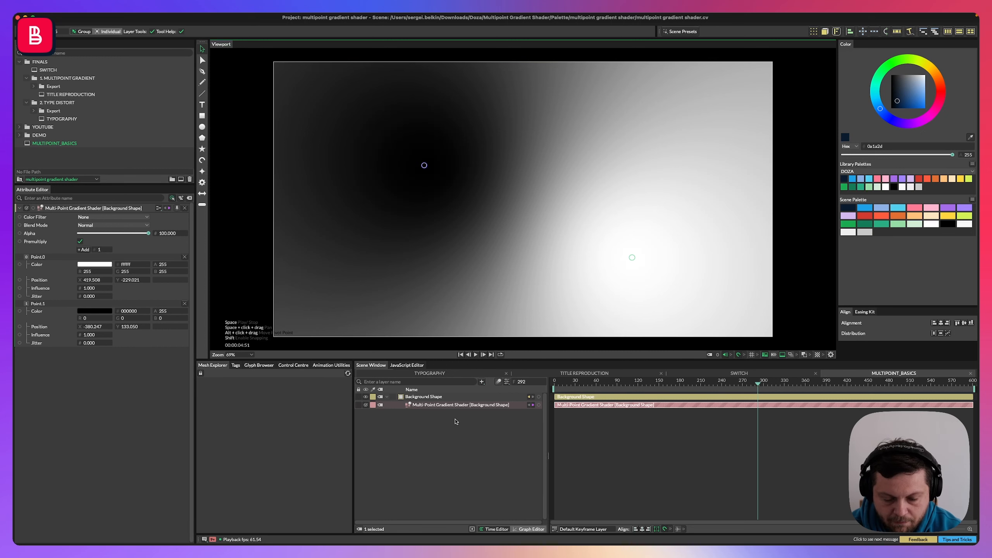
Add a Null layer and rename it NULL_BLACK.
{"action": "key", "text": "Tab"}
{"action": "type", "text": "NULL"}
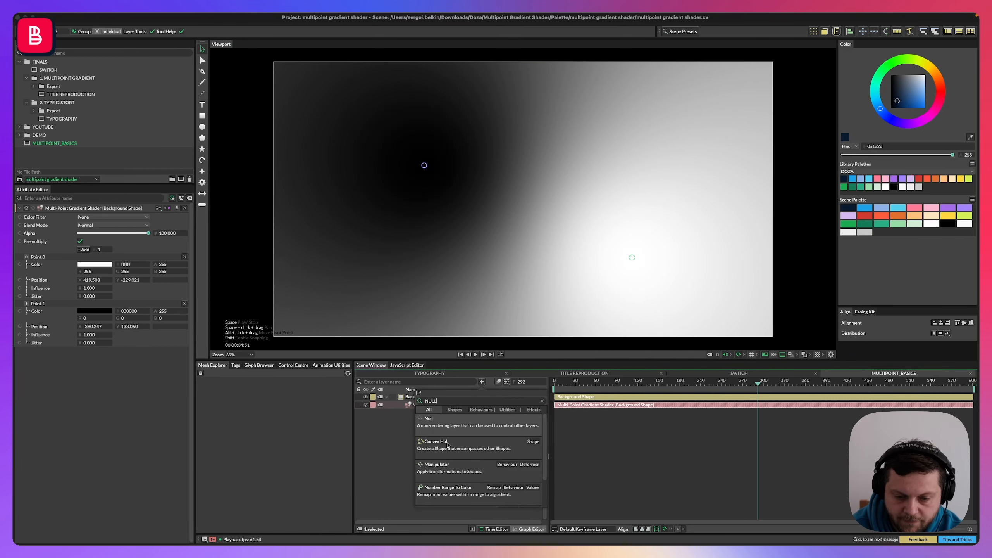
{"action": "key", "text": "Return"}
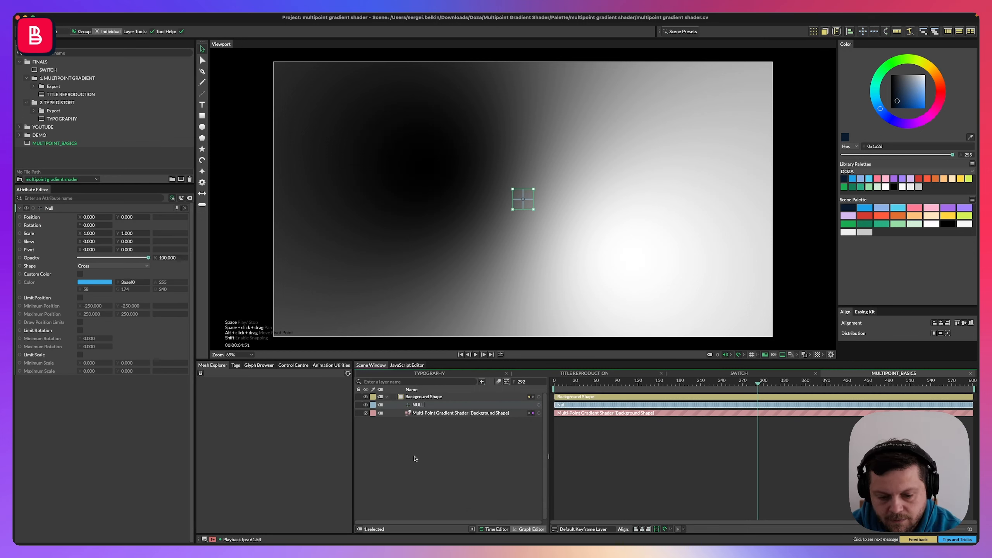
{"action": "type", "text": "NULL_BLACK"}
{"action": "key", "text": "Return"}
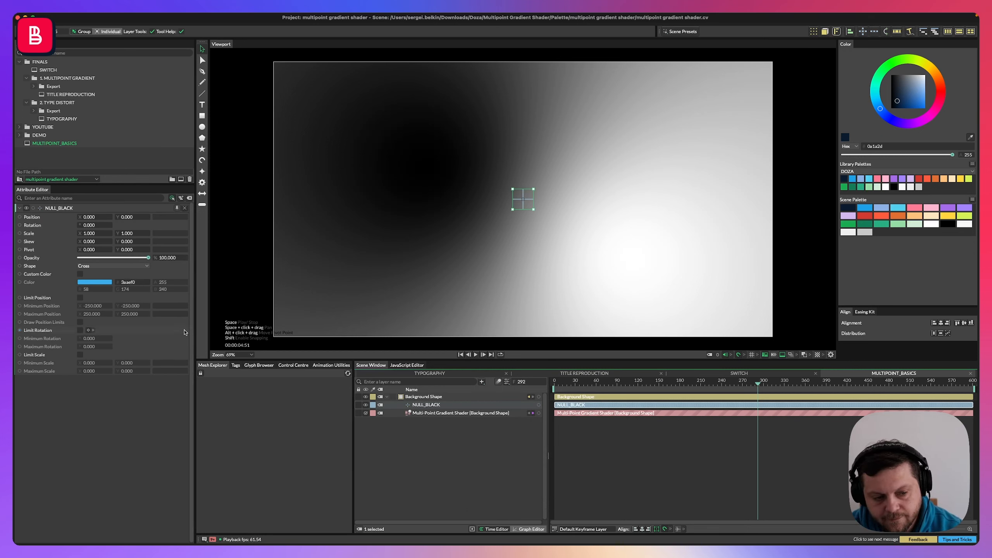
Style the null as a circle with a custom bright blue colour 00b4ff.
{"action": "left_click", "coordinate": [88, 267]}
{"action": "left_click", "coordinate": [84, 276]}
{"action": "left_click", "coordinate": [80, 274]}
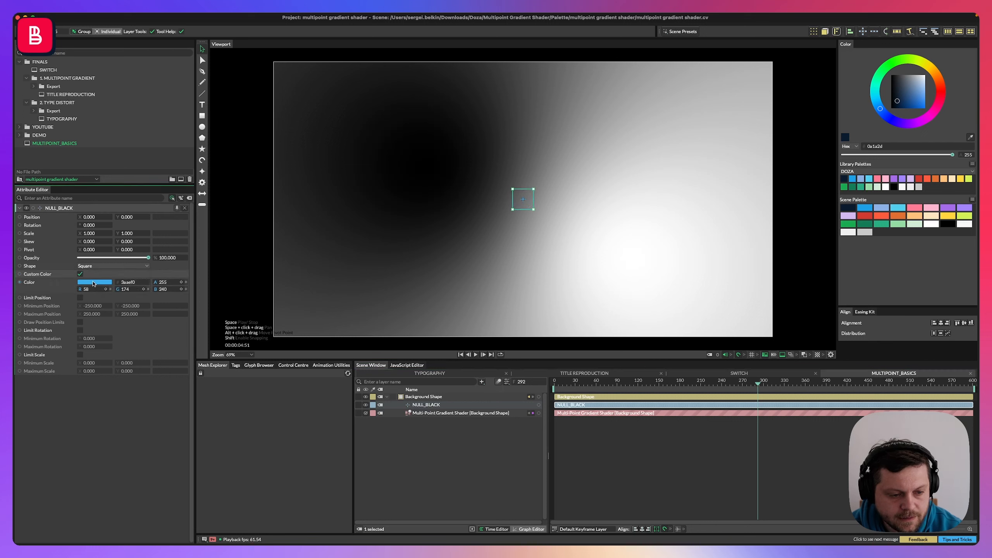
{"action": "left_click", "coordinate": [84, 282]}
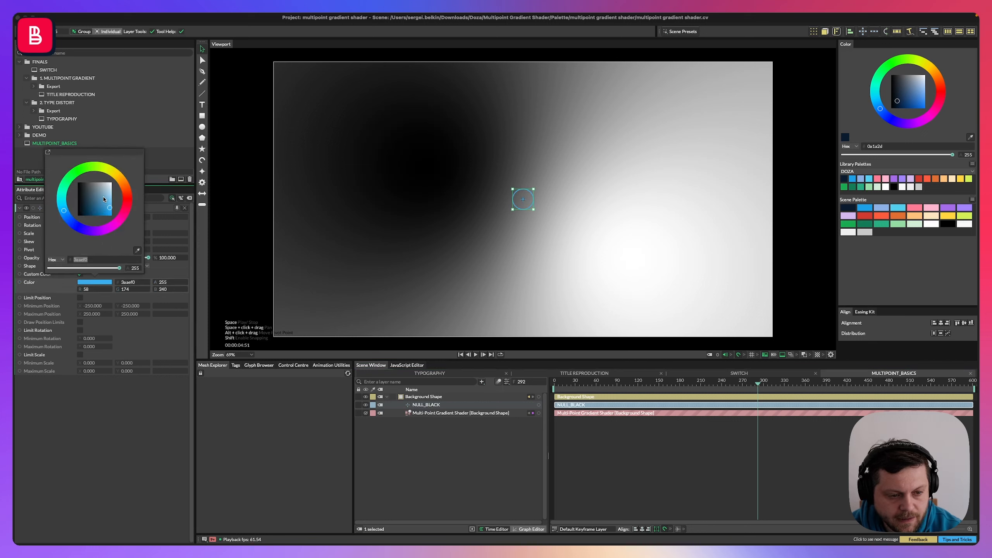
{"action": "left_click_drag", "start_coordinate": [105, 205], "coordinate": [58, 212]}
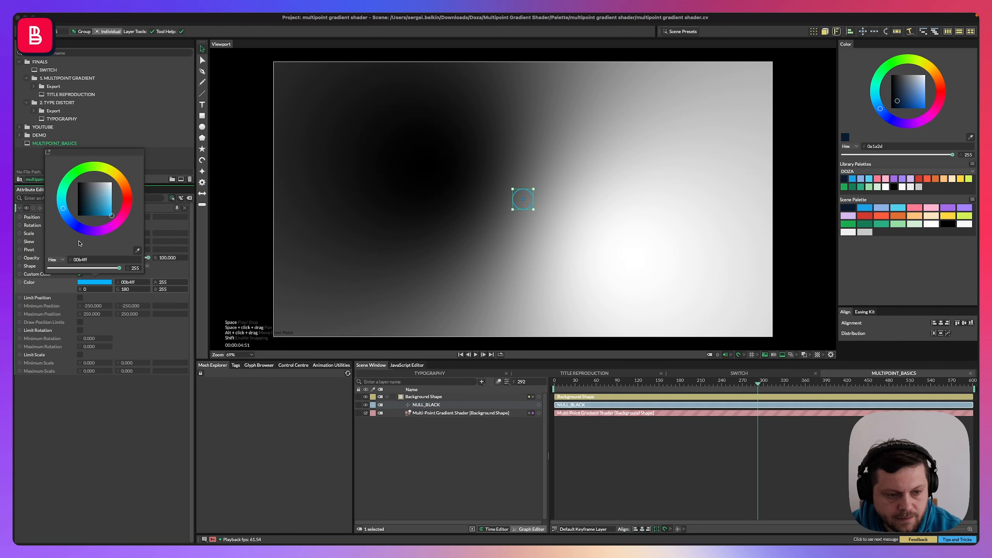
{"action": "left_click", "coordinate": [77, 280]}
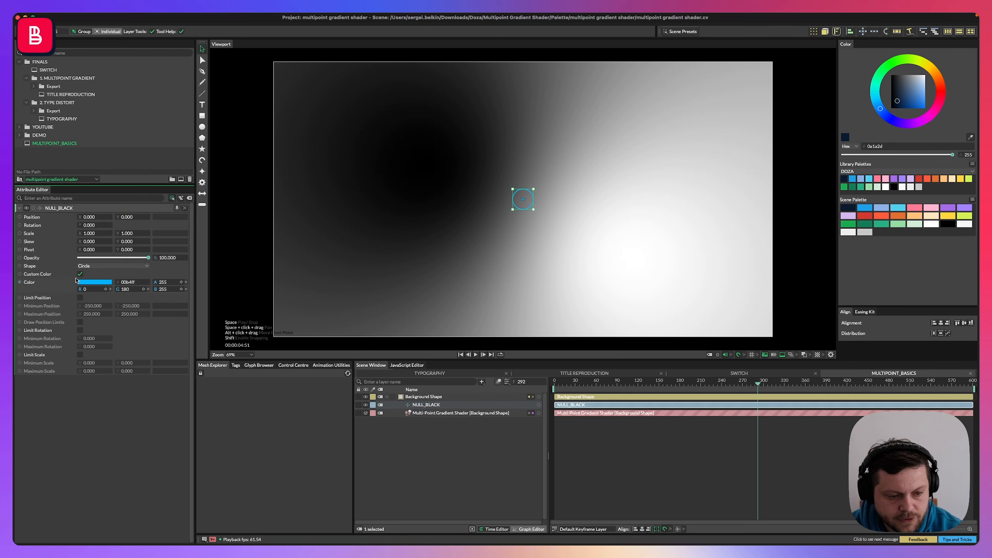
Set the null's scale to 2 by 2.
{"action": "type", "text": "2"}
{"action": "key", "text": "Tab"}
{"action": "type", "text": "2"}
{"action": "key", "text": "Return"}
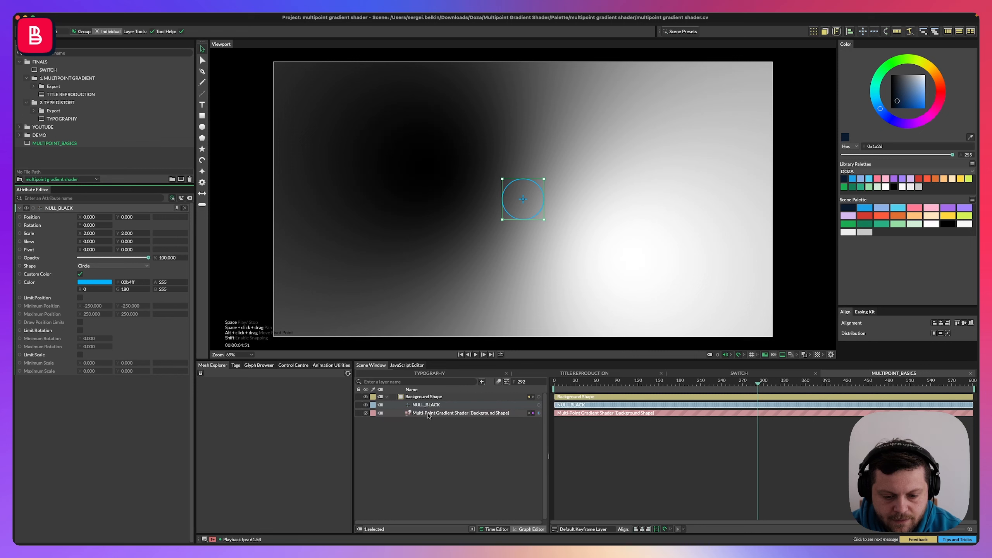
Nudge the null upward and link its position to the black point's Point.1 Position in the gradient shader.
{"action": "mouse_move", "coordinate": [517, 207]}
{"action": "left_mouse_down"}
{"action": "mouse_move", "coordinate": [622, 252]}
{"action": "mouse_move", "coordinate": [510, 154]}
{"action": "mouse_move", "coordinate": [482, 185]}
{"action": "mouse_move", "coordinate": [534, 195]}
{"action": "mouse_move", "coordinate": [517, 190]}
{"action": "left_mouse_up"}
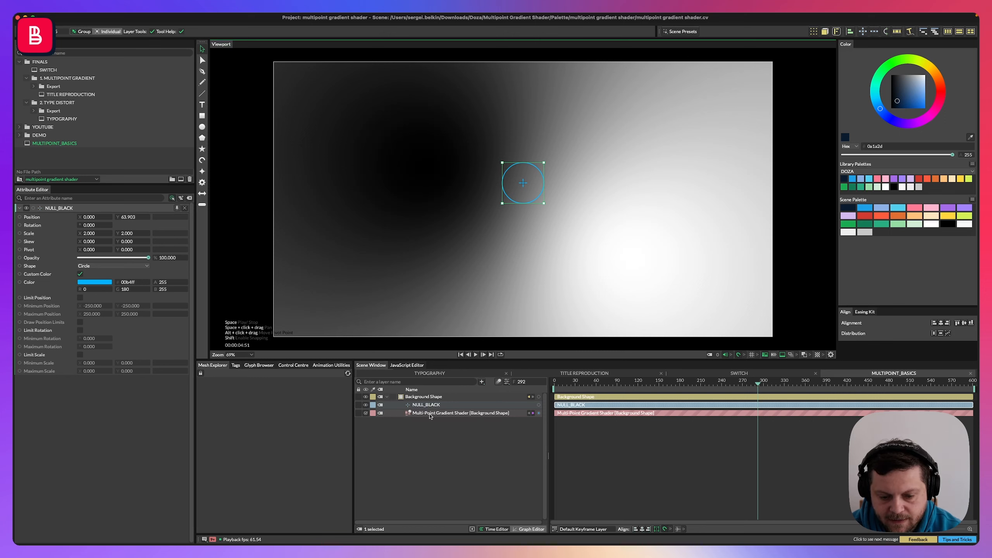
{"action": "left_click", "coordinate": [420, 414], "text": "shift"}
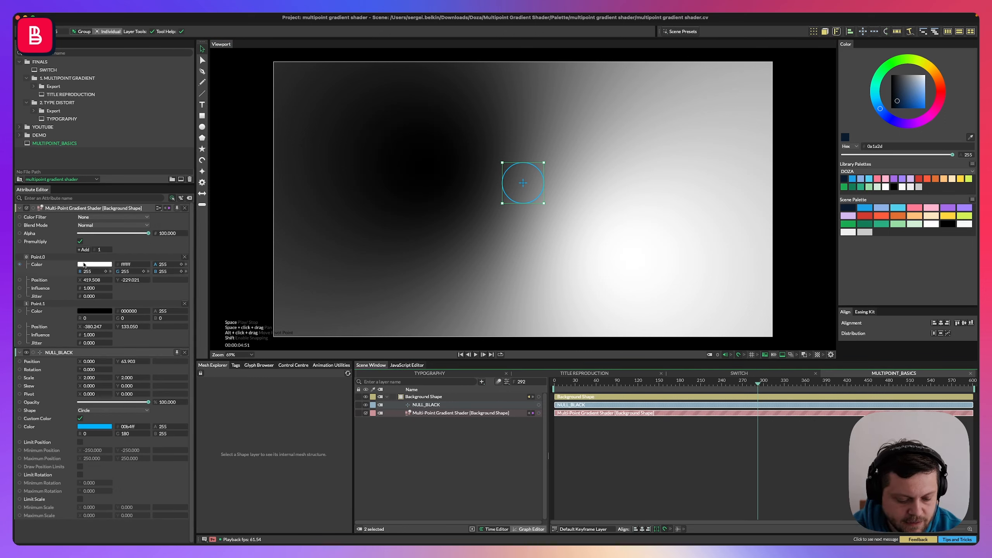
{"action": "key", "text": "w"}
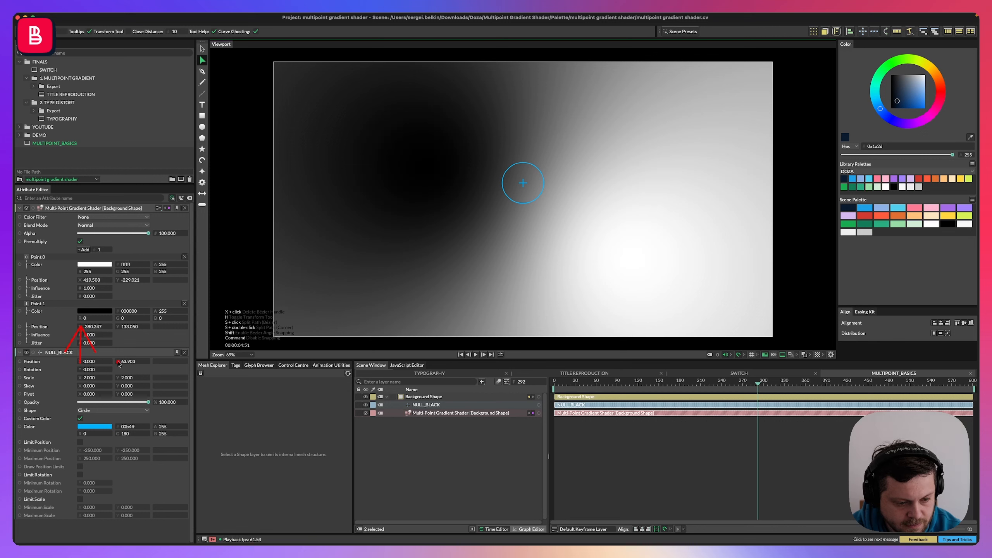
{"action": "left_click_drag", "start_coordinate": [81, 364], "coordinate": [121, 328]}
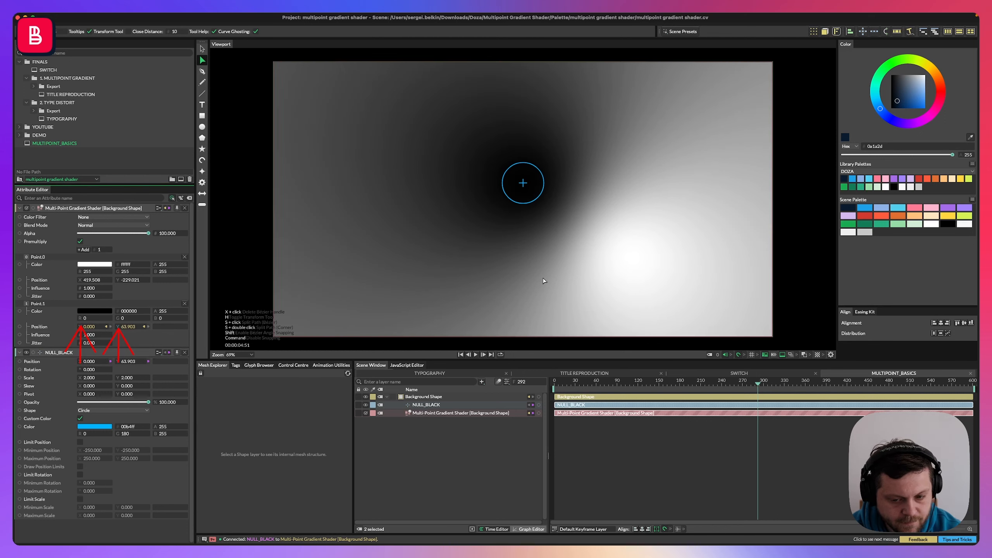
{"action": "left_click", "coordinate": [525, 186]}
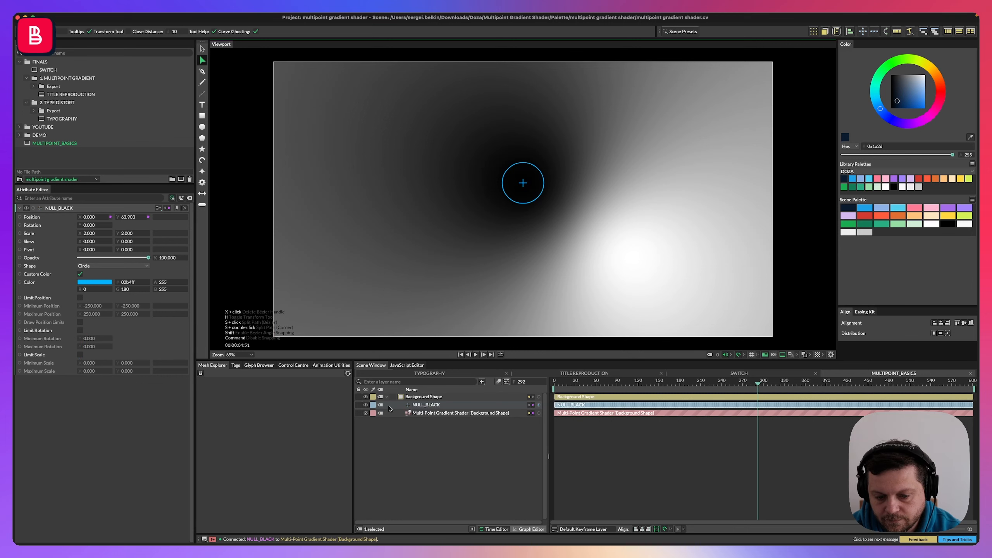
{"action": "left_click", "coordinate": [376, 462]}
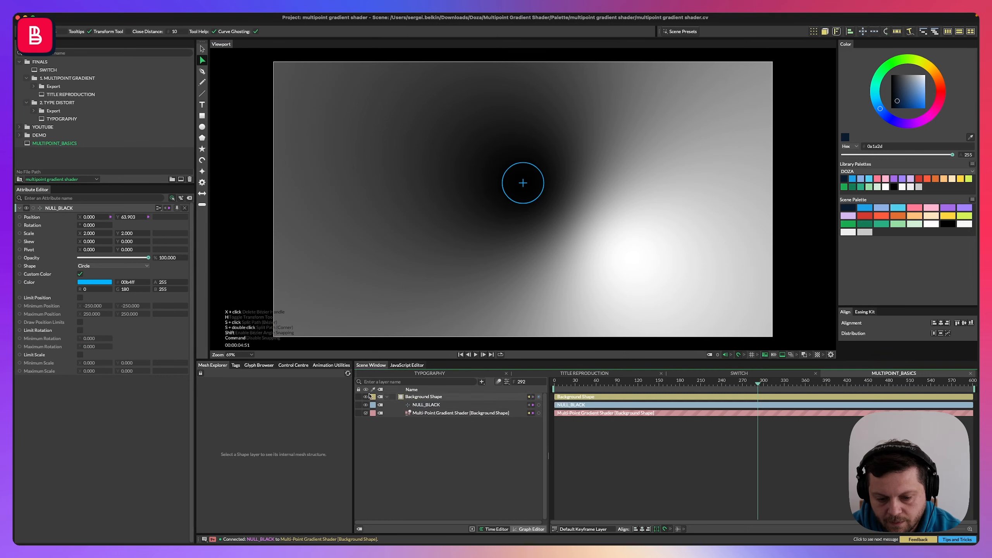
{"action": "left_click", "coordinate": [524, 184]}
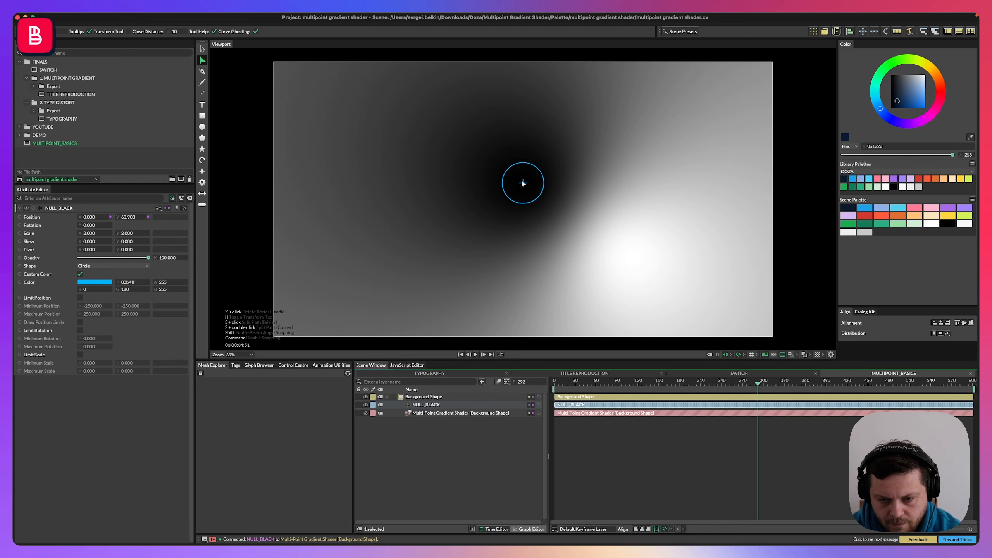
{"action": "left_click", "coordinate": [69, 236]}
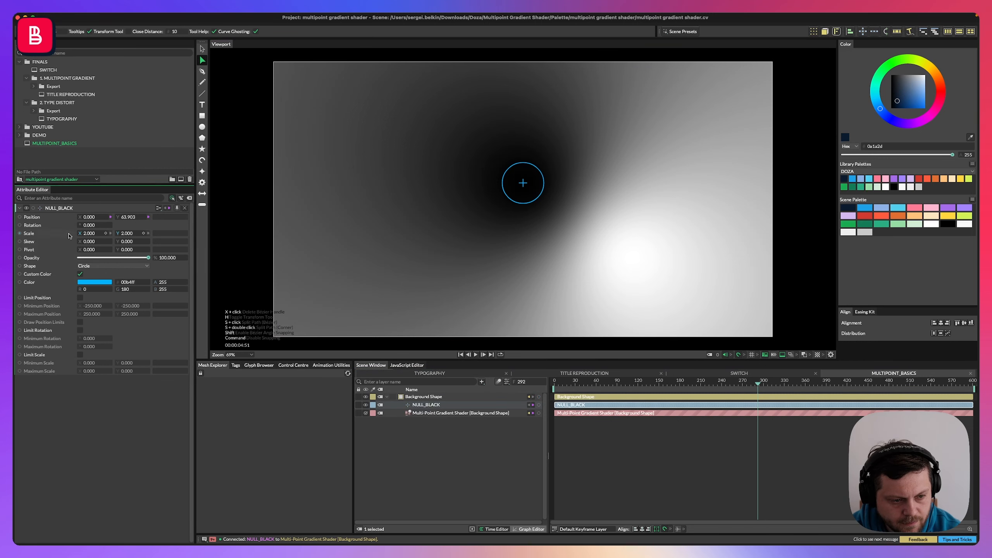
{"action": "left_click", "coordinate": [396, 184]}
{"action": "left_click", "coordinate": [528, 170]}
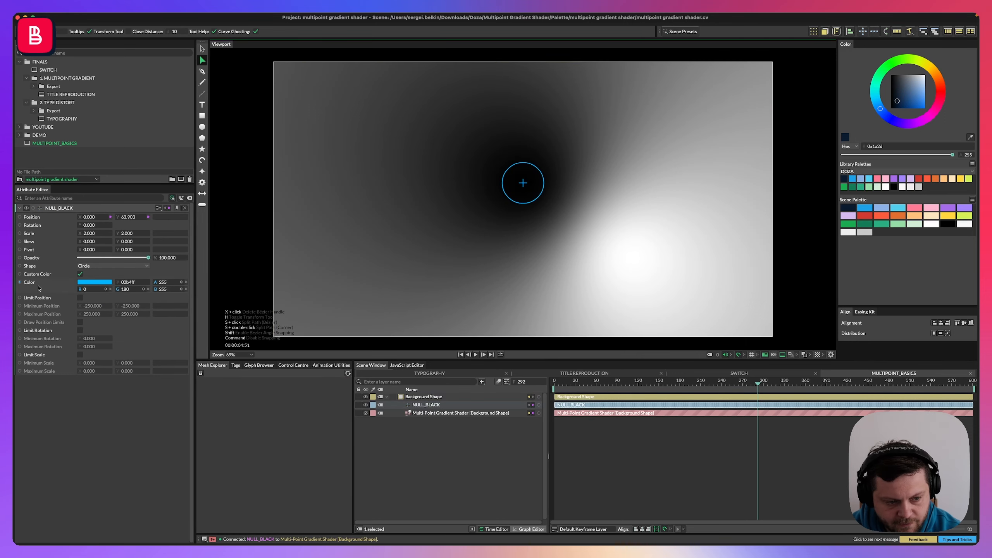
Move the NULL_BLACK layer above the Background Shape layer in the layer stack.
{"action": "left_click", "coordinate": [365, 405]}
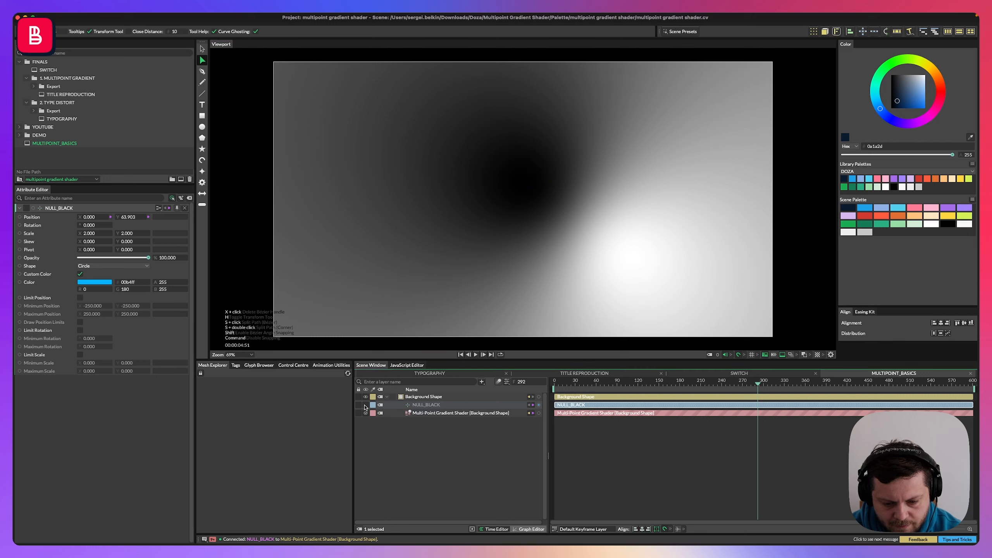
{"action": "left_click", "coordinate": [365, 405]}
{"action": "left_click_drag", "start_coordinate": [426, 406], "coordinate": [420, 393]}
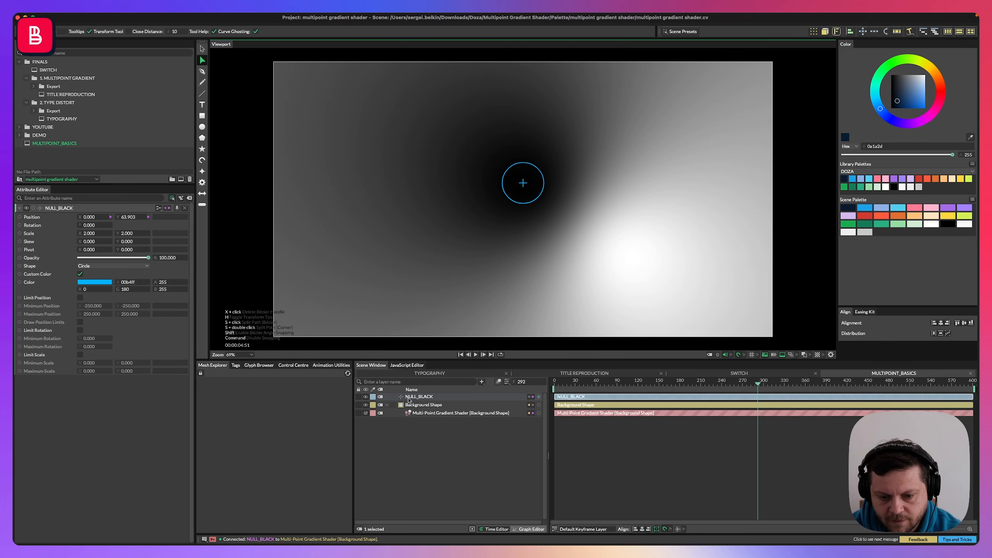
{"action": "left_click", "coordinate": [424, 440]}
Move the null toward the upper left of the frame, to about -80, 150.
{"action": "left_click", "coordinate": [419, 397]}
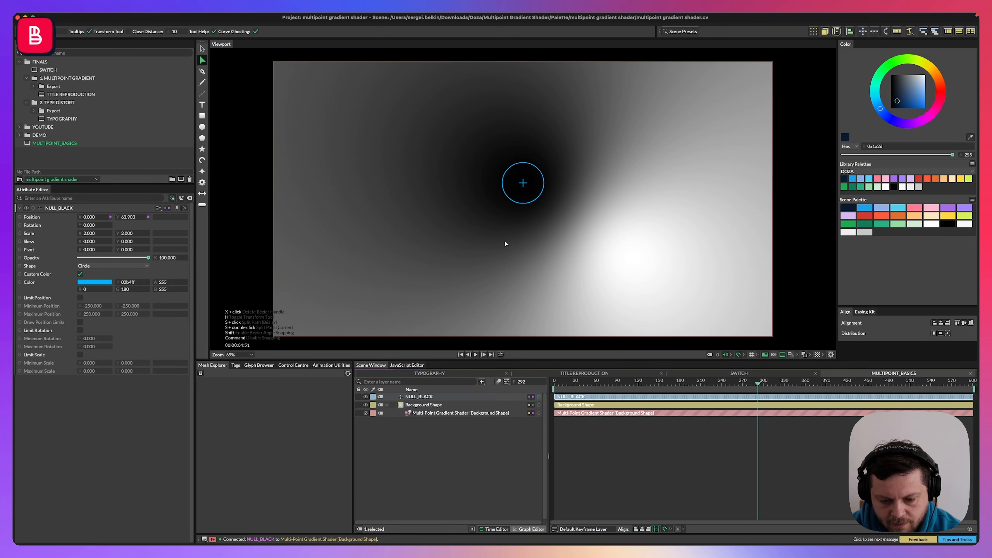
{"action": "key", "text": "shift+Down"}
{"action": "key", "text": "shift+Down"}
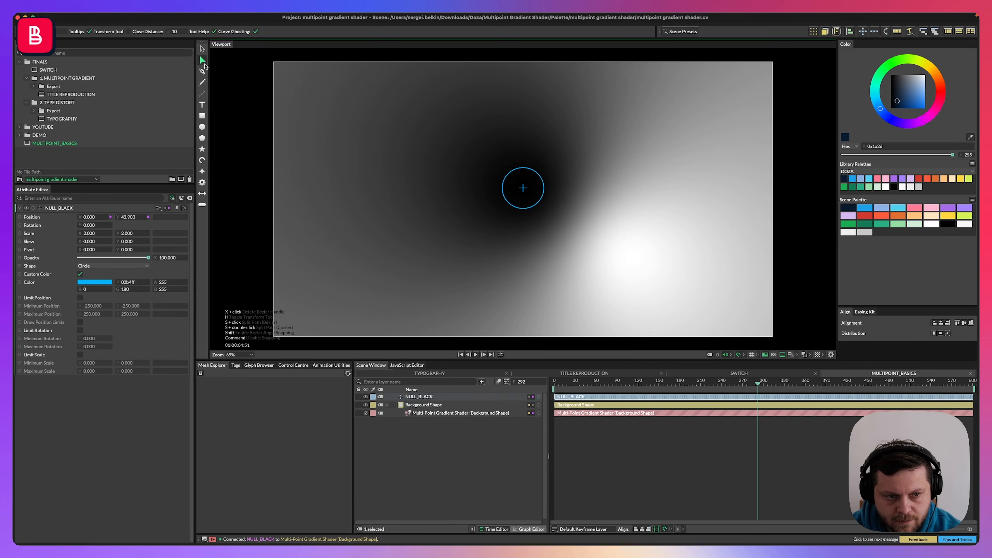
{"action": "left_click", "coordinate": [202, 49]}
{"action": "left_click_drag", "start_coordinate": [522, 202], "coordinate": [500, 175]}
Drag the black gradient point further left, to about -380, 100.
{"action": "left_click", "coordinate": [429, 413], "text": "shift"}
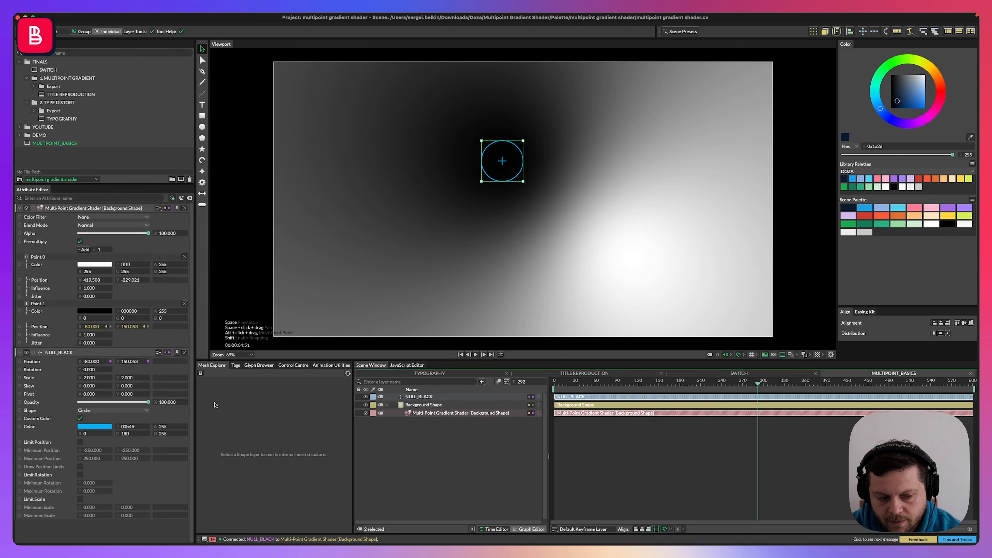
{"action": "left_click", "coordinate": [417, 413]}
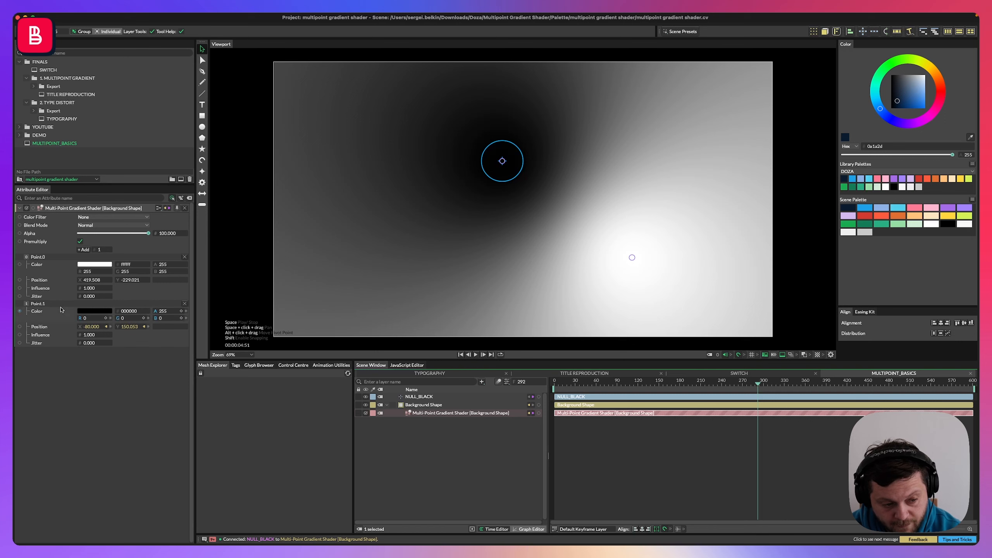
{"action": "left_click", "coordinate": [502, 160]}
{"action": "left_click_drag", "start_coordinate": [506, 172], "coordinate": [423, 189]}
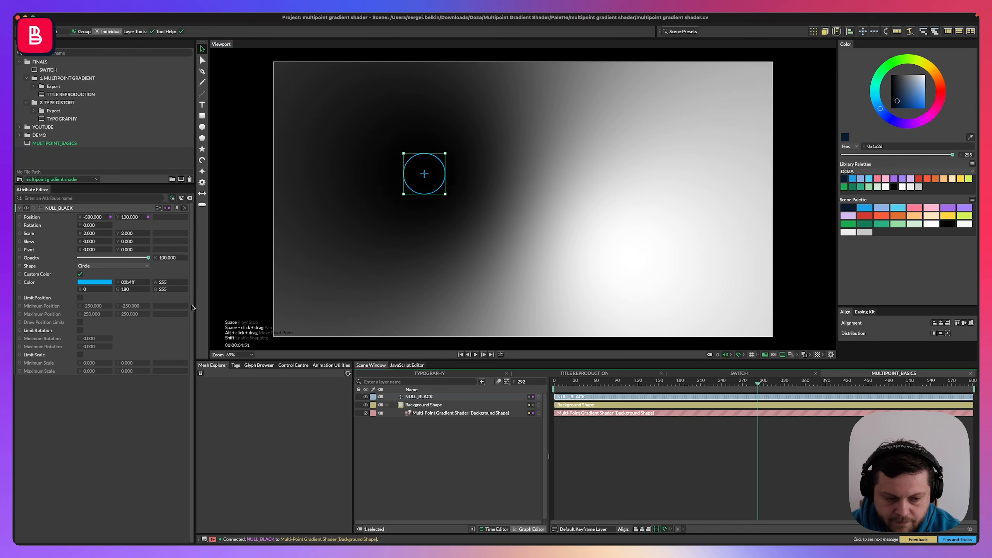
Disconnect the black point's Position from the null.
{"action": "left_click", "coordinate": [443, 413]}
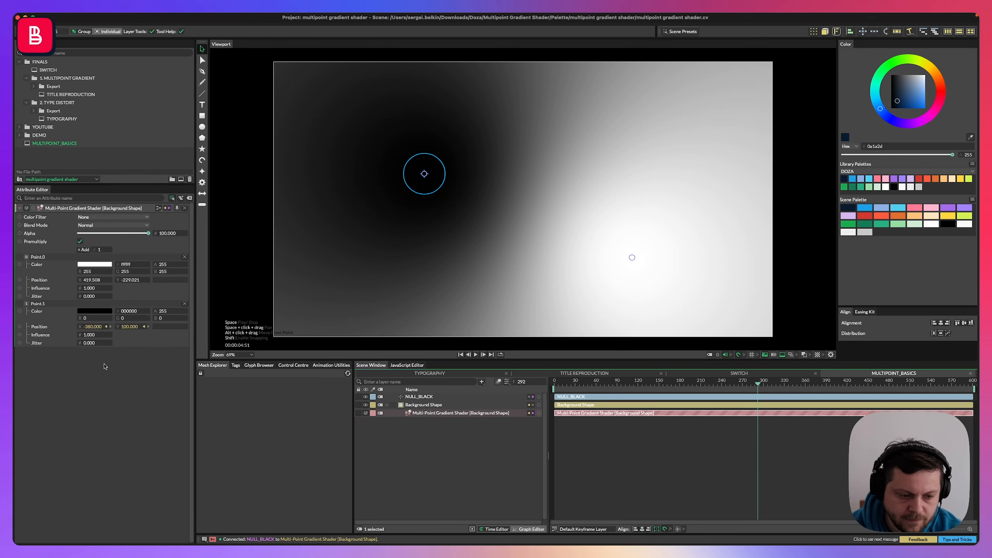
{"action": "left_click", "coordinate": [107, 327]}
{"action": "left_click", "coordinate": [272, 327]}
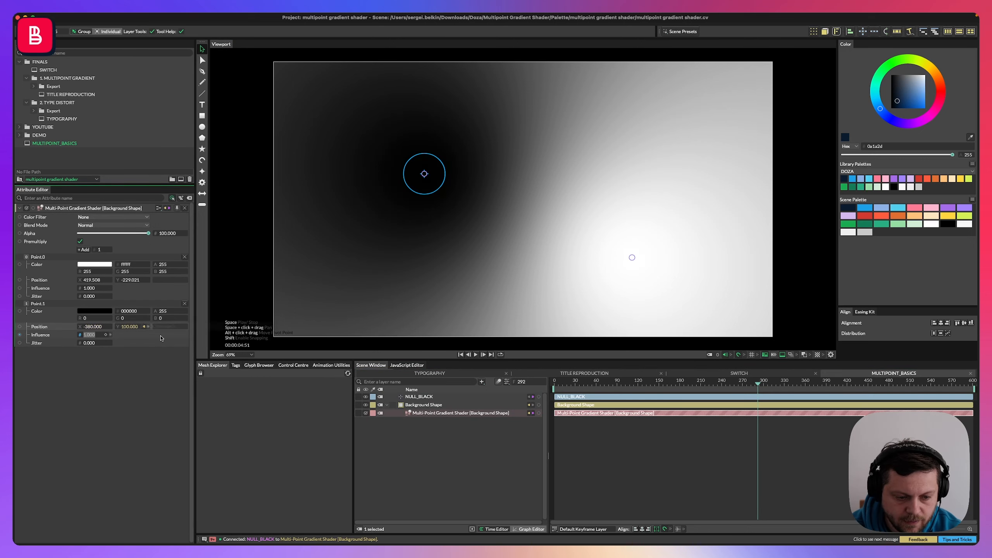
{"action": "left_click", "coordinate": [148, 327]}
{"action": "left_click", "coordinate": [310, 329]}
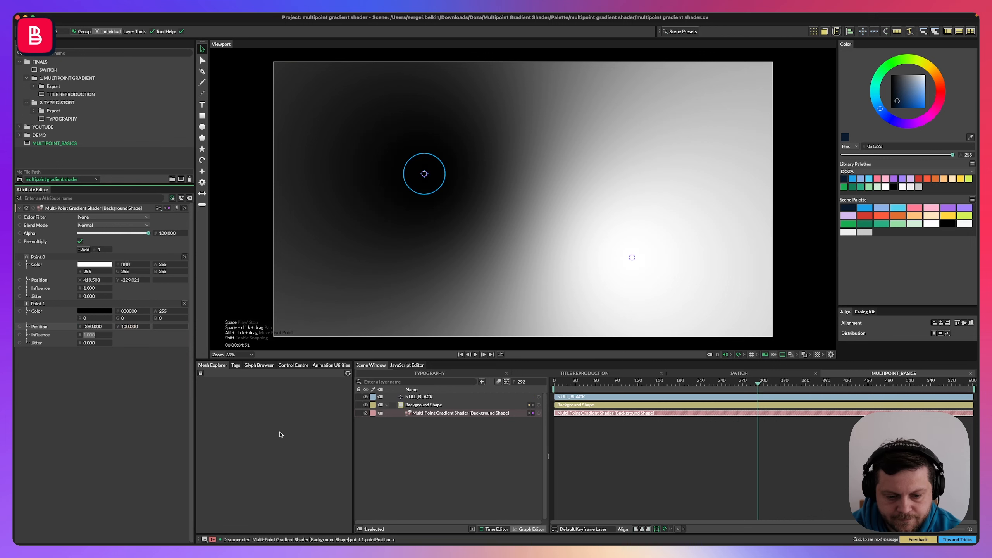
Add a Math2 utility to the black point's Position.
{"action": "right_click", "coordinate": [46, 331]}
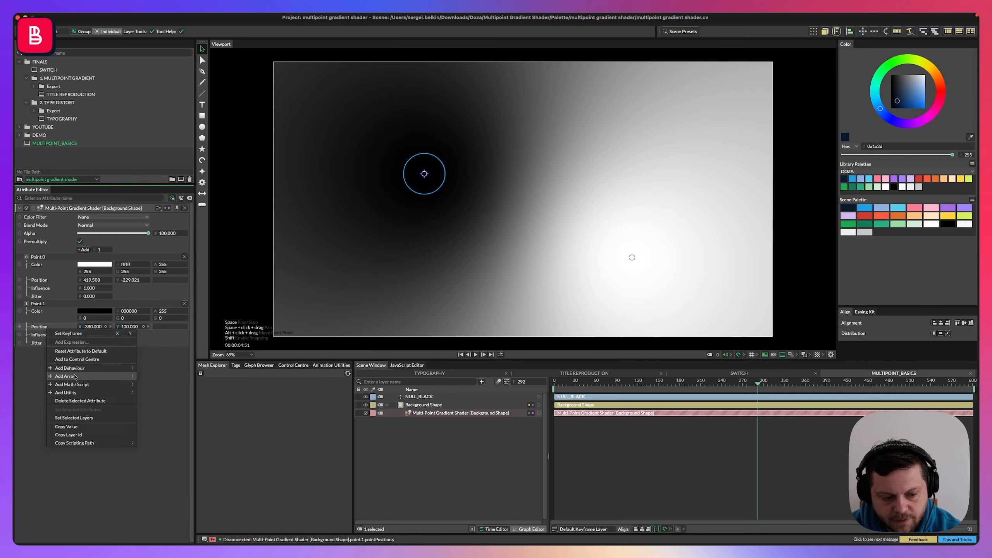
{"action": "mouse_move", "coordinate": [94, 392]}
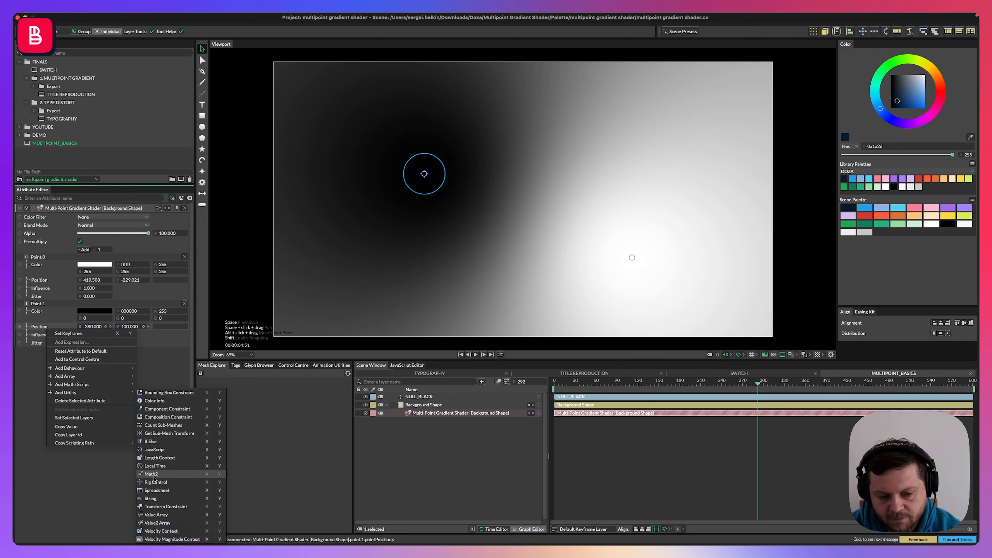
{"action": "left_click", "coordinate": [152, 474]}
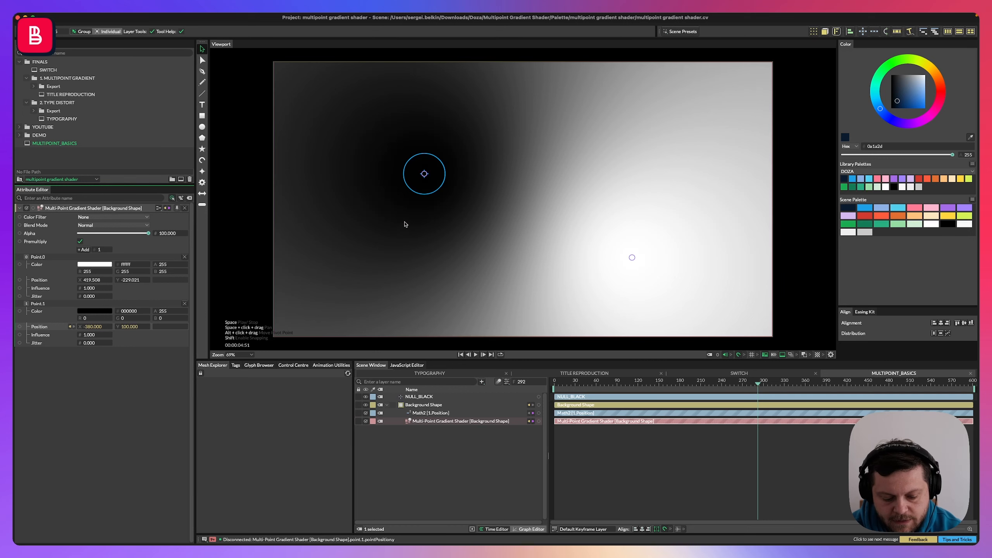
{"action": "mouse_move", "coordinate": [404, 212]}
{"action": "left_mouse_down"}
{"action": "mouse_move", "coordinate": [413, 236]}
{"action": "mouse_move", "coordinate": [409, 221]}
{"action": "mouse_move", "coordinate": [418, 232]}
{"action": "mouse_move", "coordinate": [433, 219]}
{"action": "mouse_move", "coordinate": [420, 237]}
{"action": "mouse_move", "coordinate": [440, 226]}
{"action": "mouse_move", "coordinate": [438, 240]}
{"action": "mouse_move", "coordinate": [424, 174]}
{"action": "mouse_move", "coordinate": [429, 186]}
{"action": "left_mouse_up"}
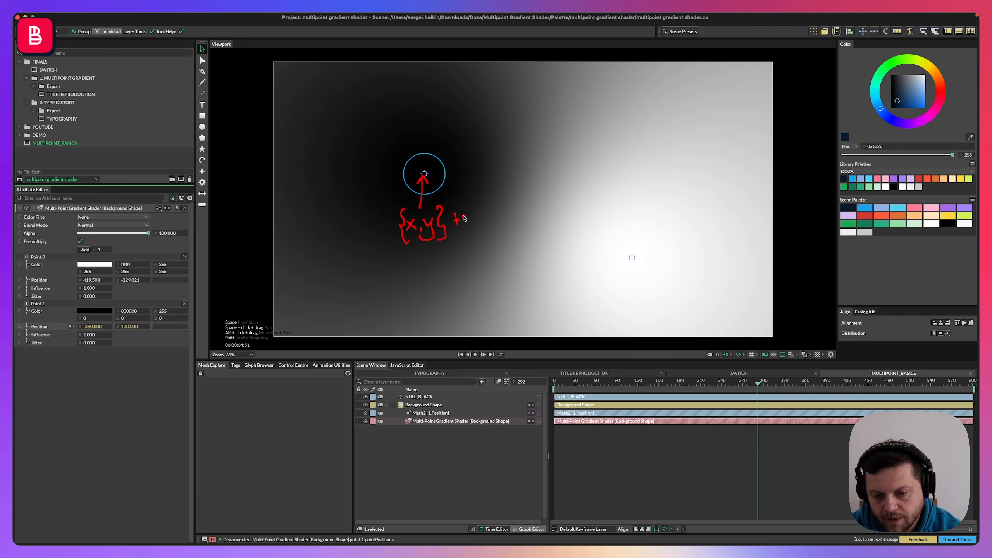
{"action": "mouse_move", "coordinate": [464, 218]}
{"action": "left_mouse_down"}
{"action": "mouse_move", "coordinate": [500, 209]}
{"action": "mouse_move", "coordinate": [519, 221]}
{"action": "left_mouse_up"}
{"action": "mouse_move", "coordinate": [320, 245]}
{"action": "left_mouse_down"}
{"action": "mouse_move", "coordinate": [353, 240]}
{"action": "mouse_move", "coordinate": [354, 229]}
{"action": "mouse_move", "coordinate": [359, 245]}
{"action": "mouse_move", "coordinate": [361, 232]}
{"action": "mouse_move", "coordinate": [381, 243]}
{"action": "mouse_move", "coordinate": [399, 228]}
{"action": "left_mouse_up"}
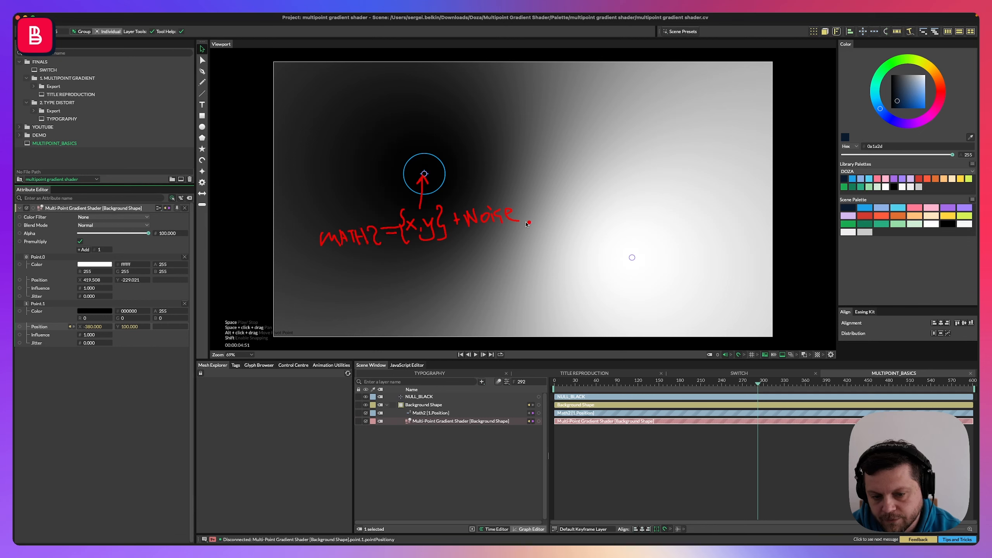
{"action": "mouse_move", "coordinate": [415, 159]}
{"action": "left_mouse_down"}
{"action": "mouse_move", "coordinate": [445, 185]}
{"action": "mouse_move", "coordinate": [413, 176]}
{"action": "left_mouse_up"}
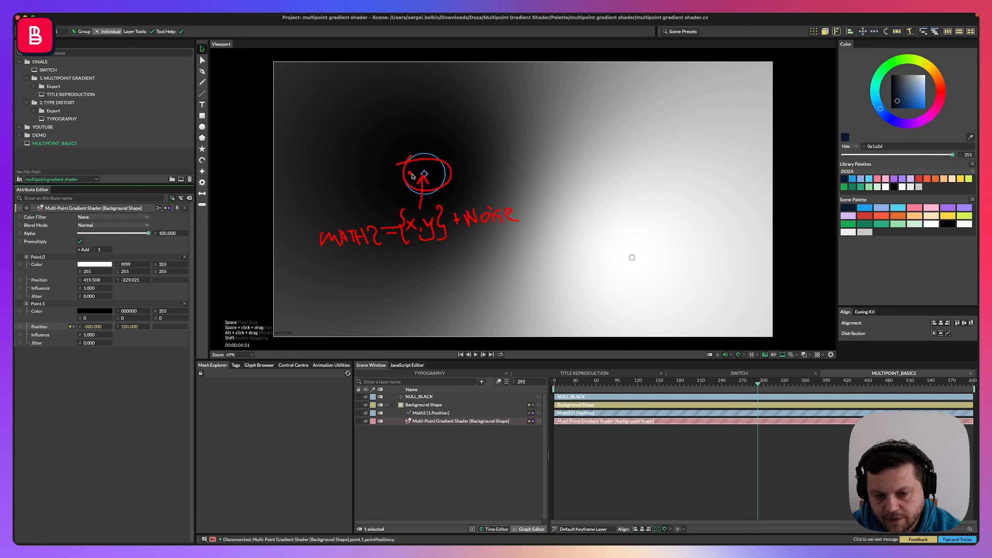
{"action": "left_click_drag", "start_coordinate": [521, 228], "coordinate": [470, 235]}
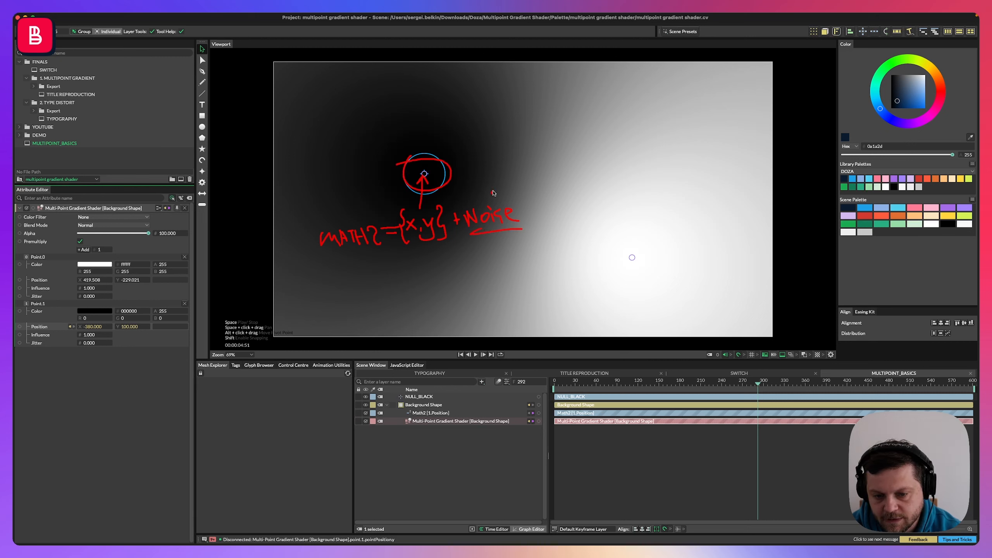
{"action": "mouse_move", "coordinate": [487, 174]}
{"action": "left_mouse_down"}
{"action": "mouse_move", "coordinate": [478, 183]}
{"action": "mouse_move", "coordinate": [492, 185]}
{"action": "left_mouse_up"}
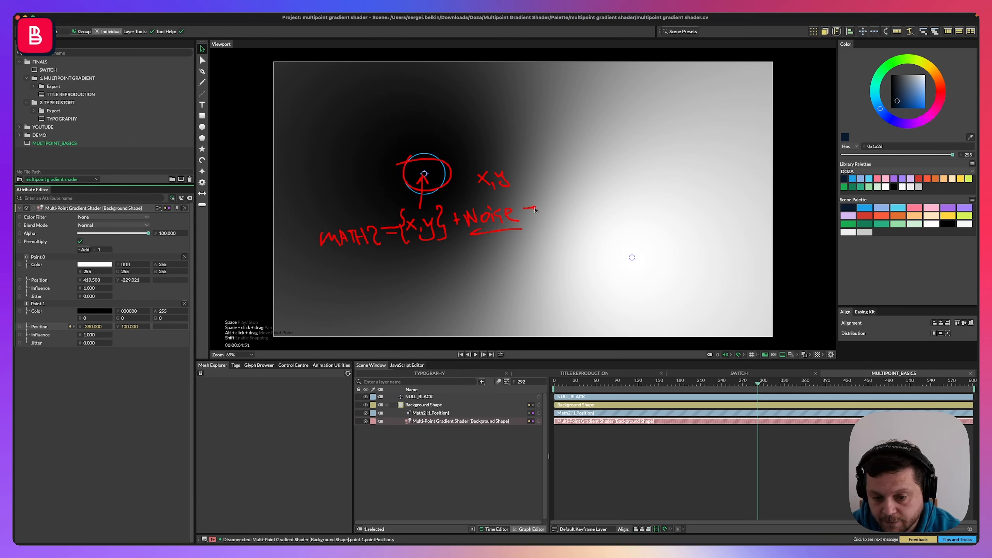
{"action": "left_click_drag", "start_coordinate": [532, 204], "coordinate": [542, 213]}
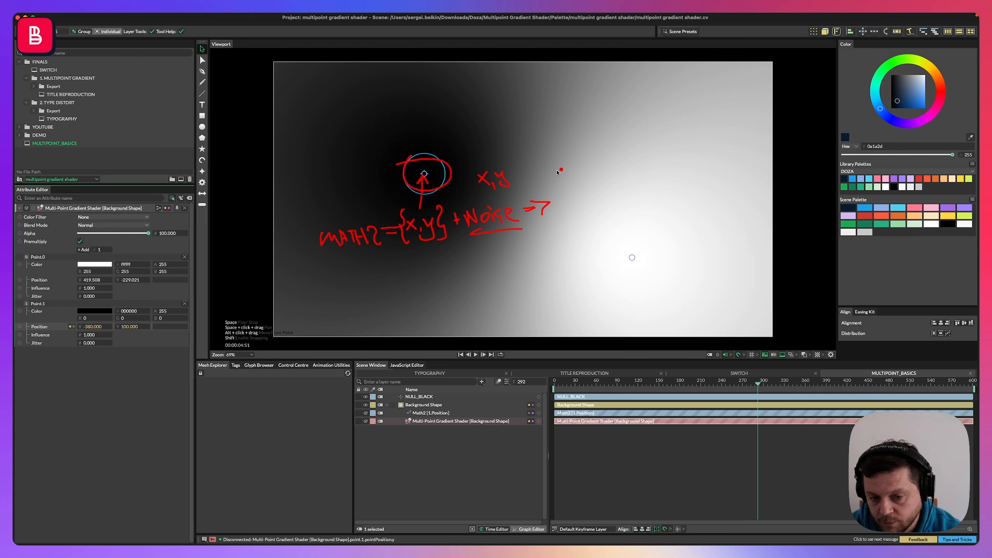
{"action": "mouse_move", "coordinate": [555, 204]}
{"action": "left_mouse_down"}
{"action": "mouse_move", "coordinate": [556, 157]}
{"action": "mouse_move", "coordinate": [494, 132]}
{"action": "mouse_move", "coordinate": [464, 139]}
{"action": "mouse_move", "coordinate": [432, 169]}
{"action": "left_mouse_up"}
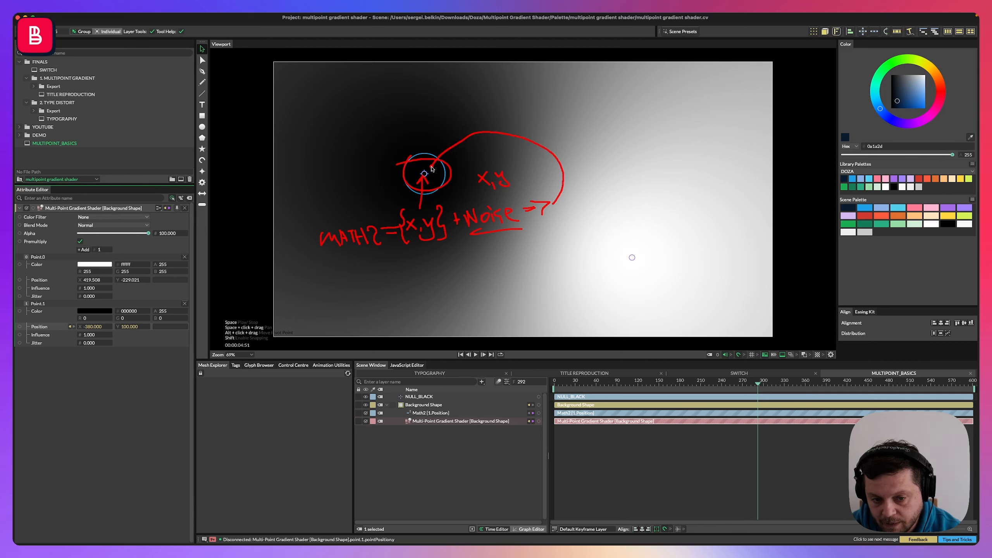
{"action": "key", "text": "Escape"}
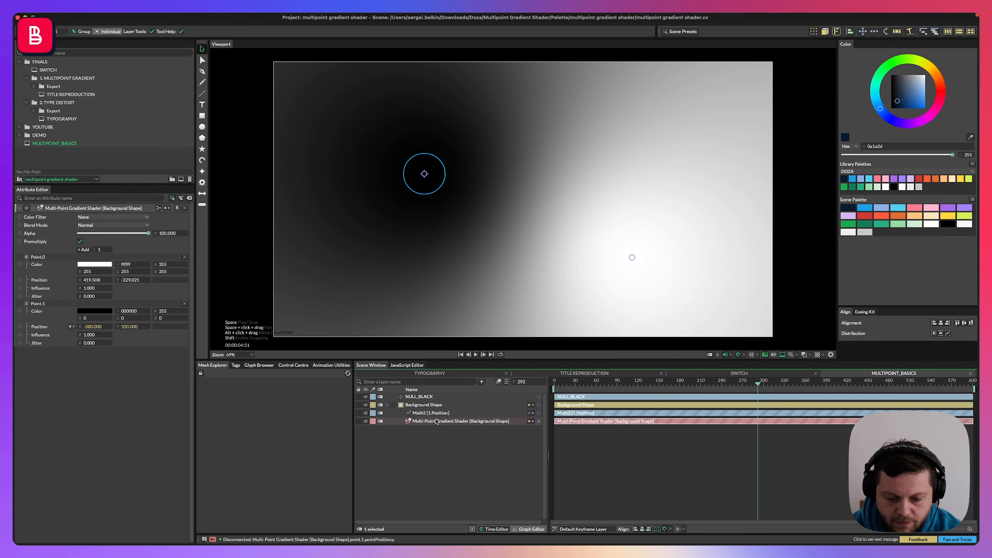
Set the Math2 utility's First X value to about -144.
{"action": "left_click_drag", "start_coordinate": [434, 421], "coordinate": [435, 422]}
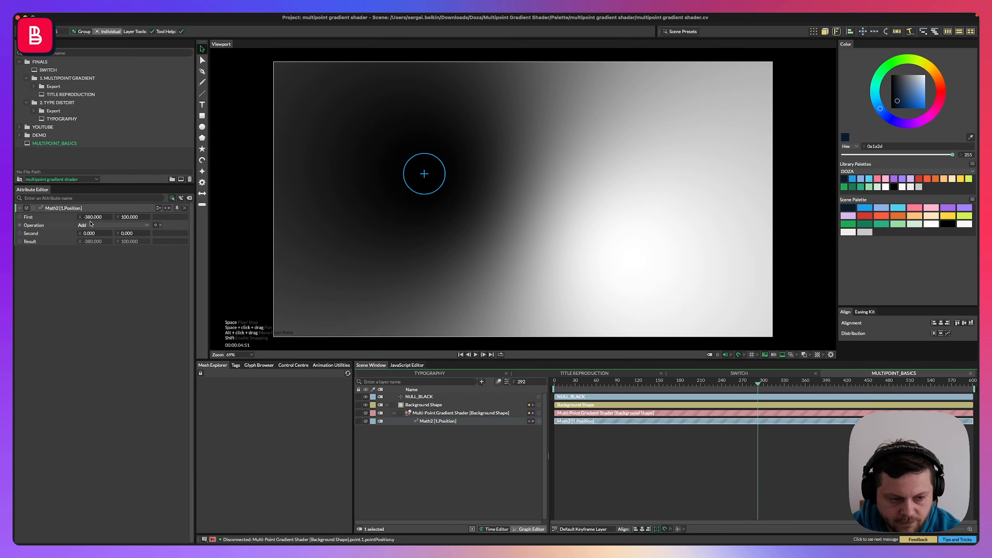
{"action": "left_click_drag", "start_coordinate": [97, 217], "coordinate": [189, 217]}
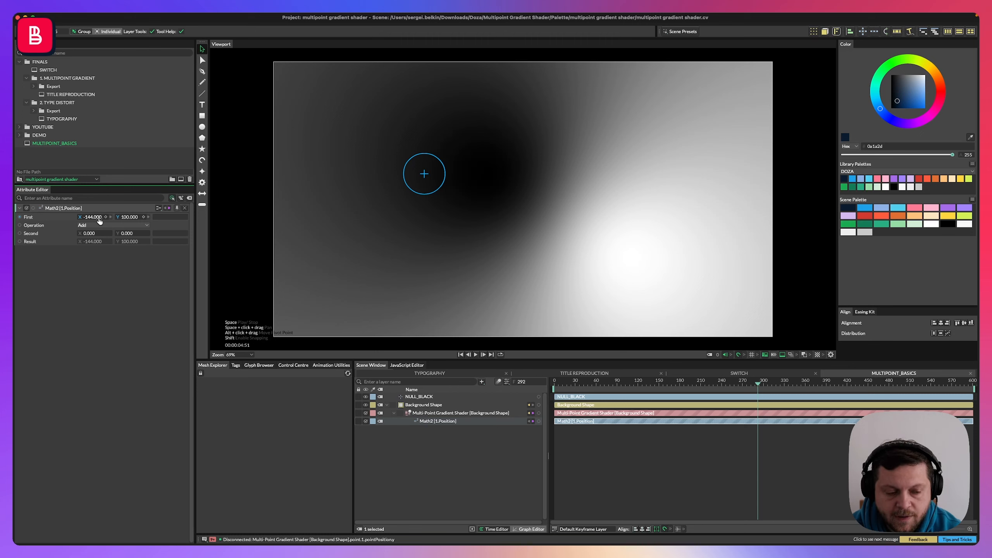
Link the black null's Position X and Y to the Math2 utility's First values, then move the null left to about -420, 100.
{"action": "left_click", "coordinate": [418, 398], "text": "super"}
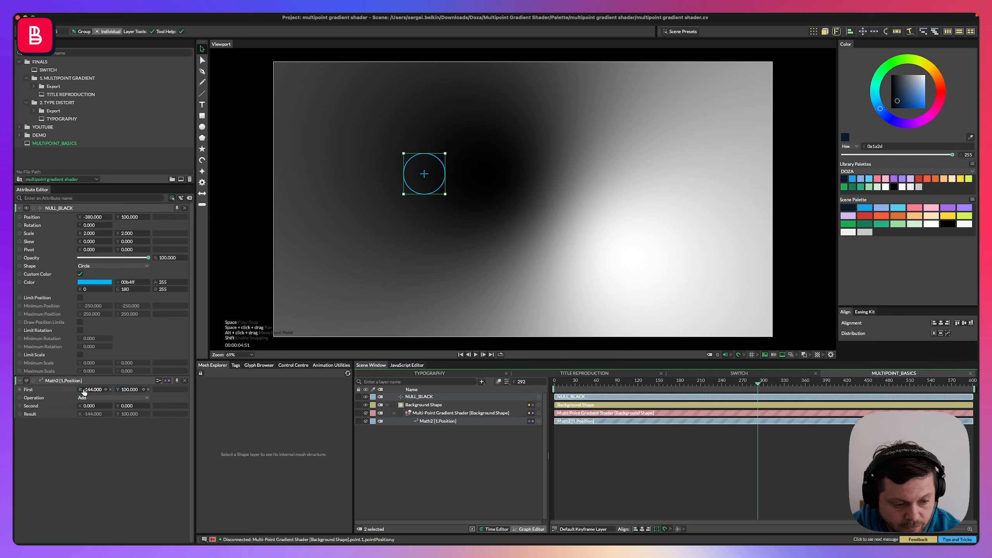
{"action": "key", "text": "super+z"}
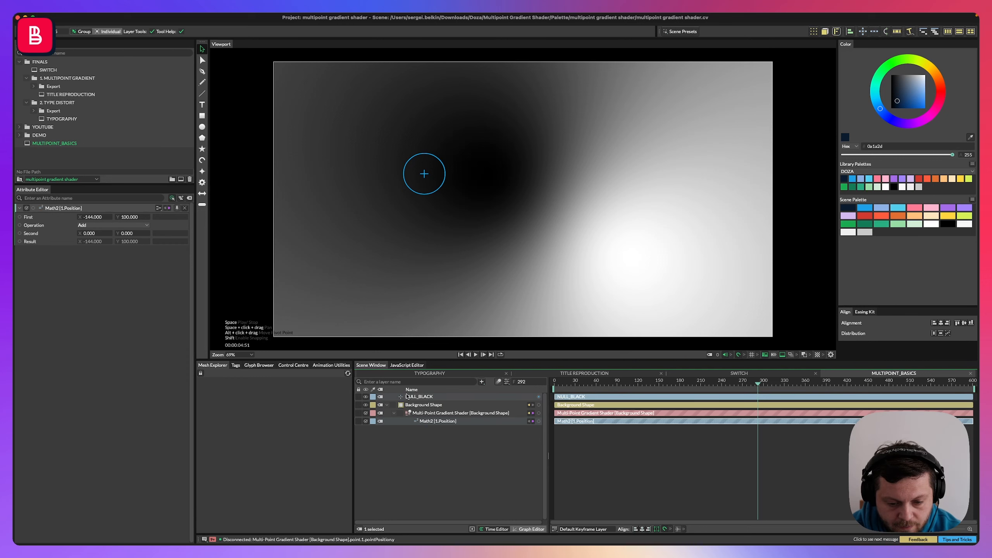
{"action": "key", "text": "super+shift+z"}
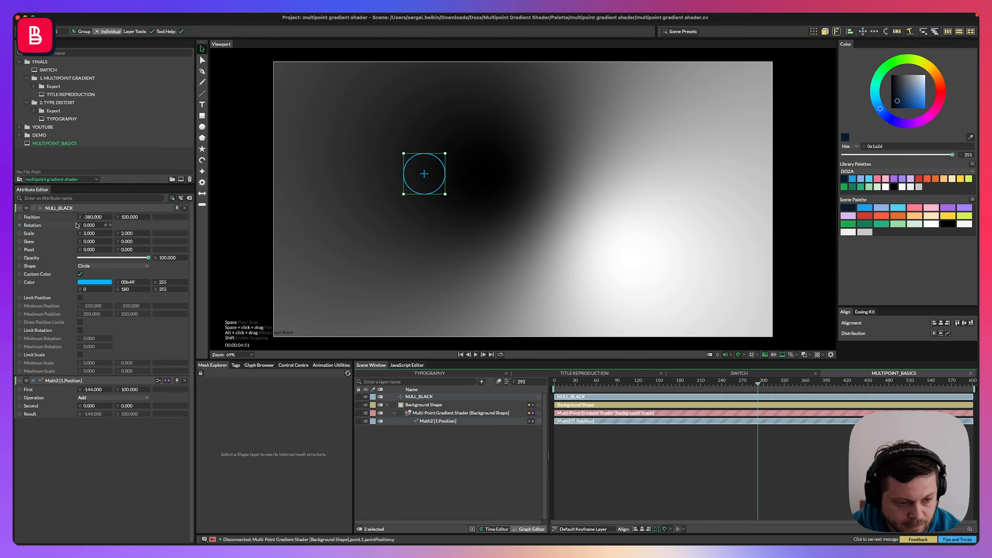
{"action": "left_click_drag", "start_coordinate": [81, 218], "coordinate": [83, 390]}
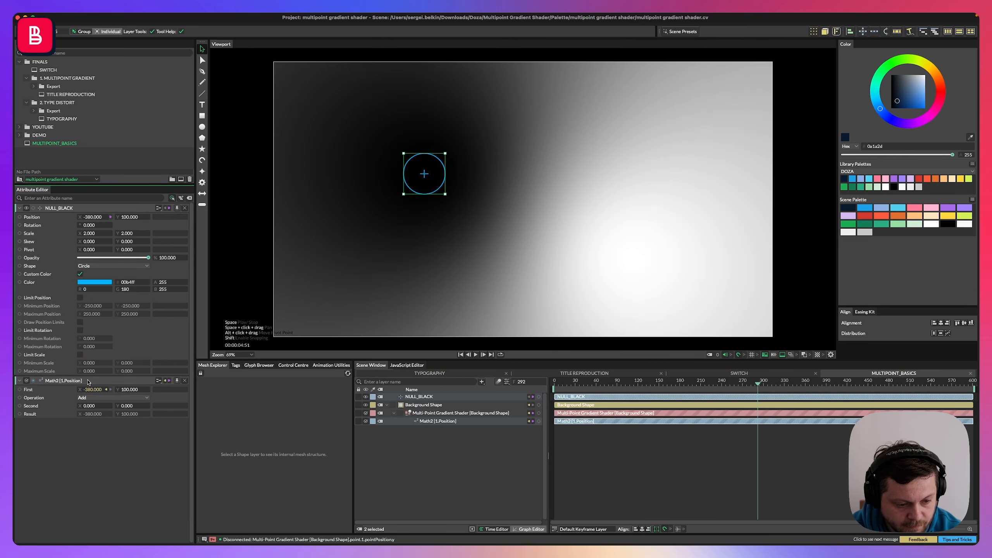
{"action": "left_click_drag", "start_coordinate": [118, 218], "coordinate": [122, 389]}
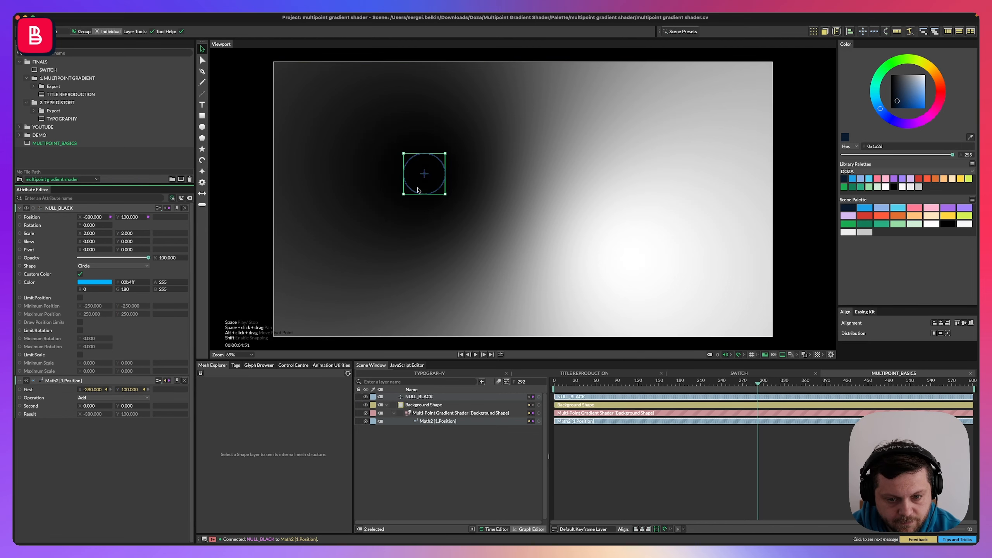
{"action": "left_click_drag", "start_coordinate": [421, 184], "coordinate": [353, 187]}
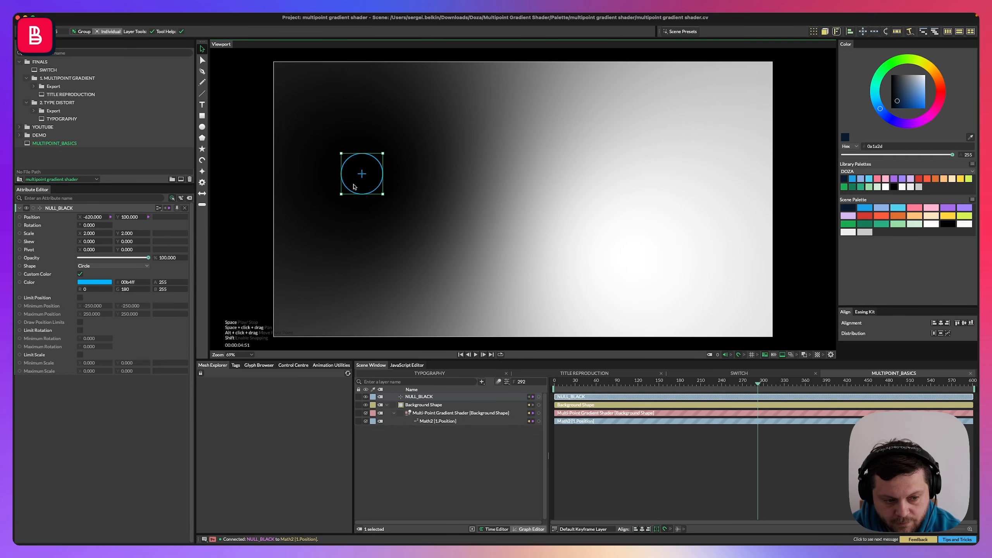
Add a Noise behaviour to the Math2 utility's Second value.
{"action": "left_click", "coordinate": [430, 422]}
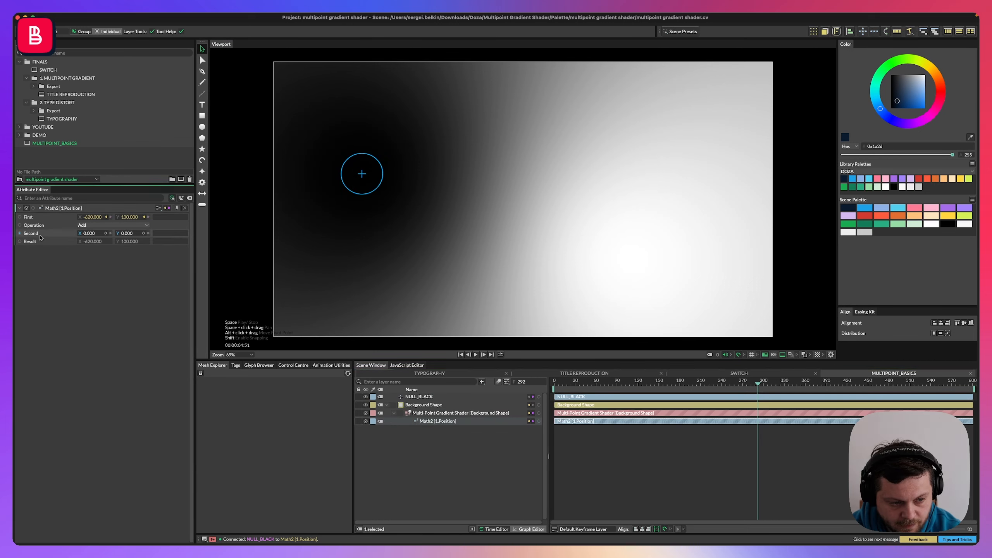
{"action": "right_click", "coordinate": [39, 234]}
{"action": "mouse_move", "coordinate": [79, 265]}
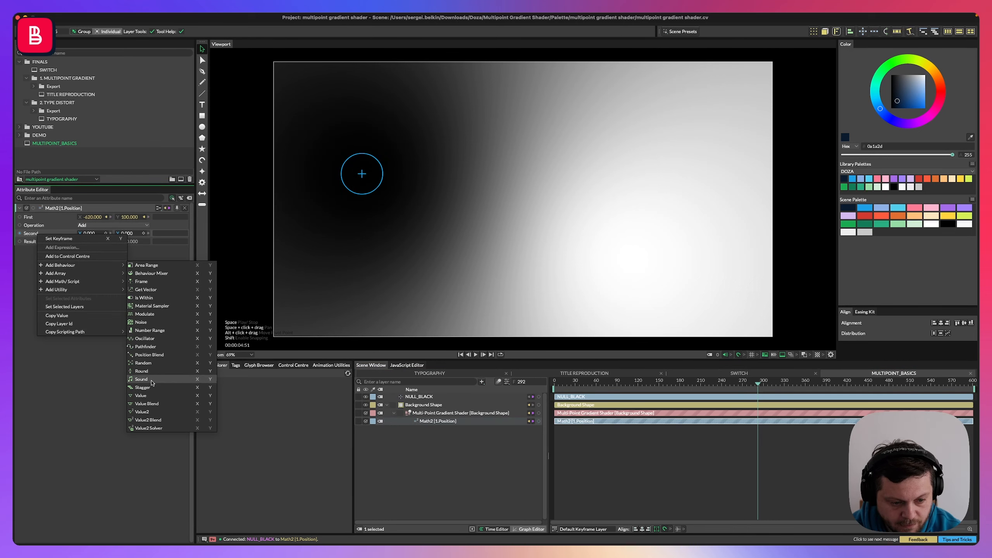
{"action": "left_click", "coordinate": [149, 321]}
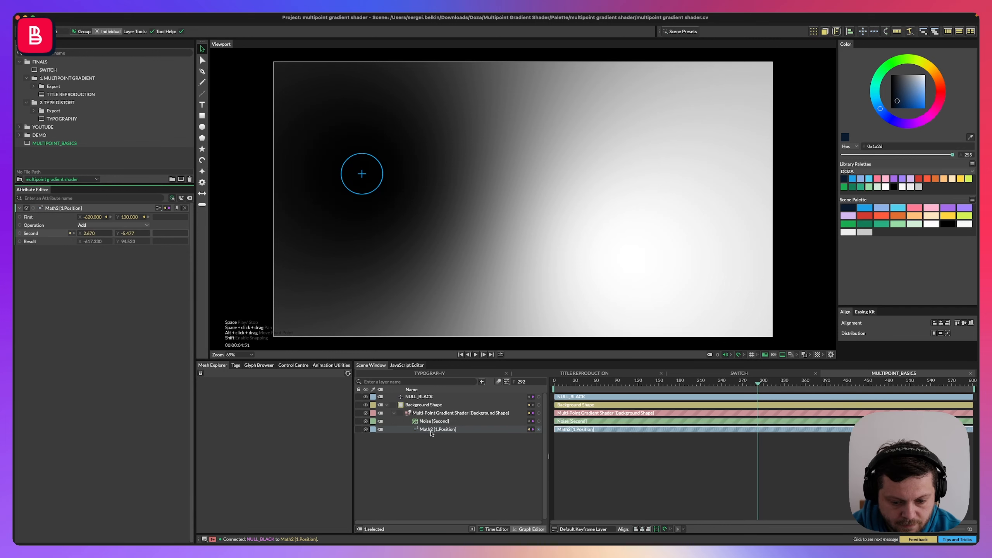
Set the Noise behaviour's Minimum to -100 and Maximum to 100.
{"action": "left_click", "coordinate": [418, 431]}
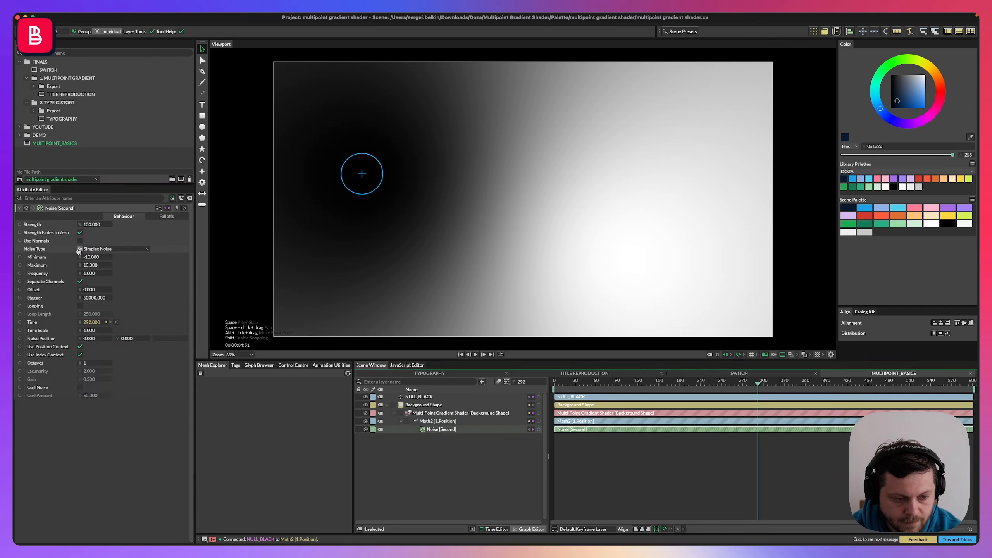
{"action": "left_click", "coordinate": [93, 257]}
{"action": "type", "text": "-100"}
{"action": "key", "text": "Tab"}
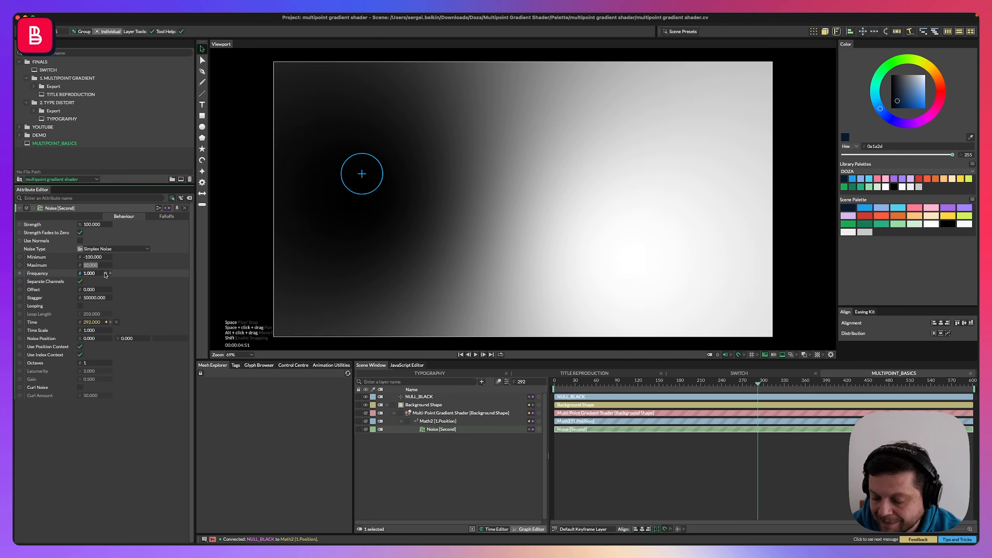
{"action": "type", "text": "100"}
{"action": "key", "text": "Return"}
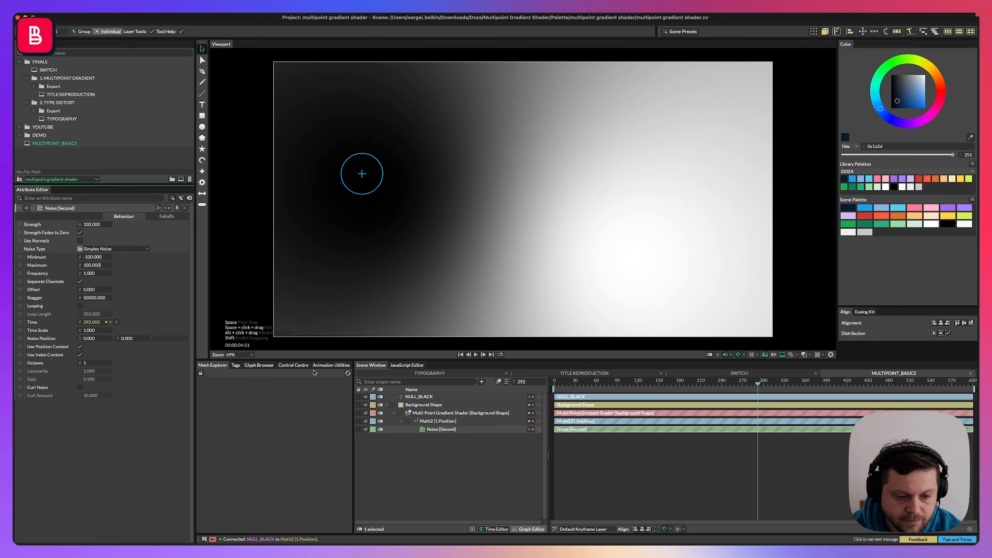
Play the animation and drag the black null down to about -400, -400 while it plays.
{"action": "left_click", "coordinate": [433, 421]}
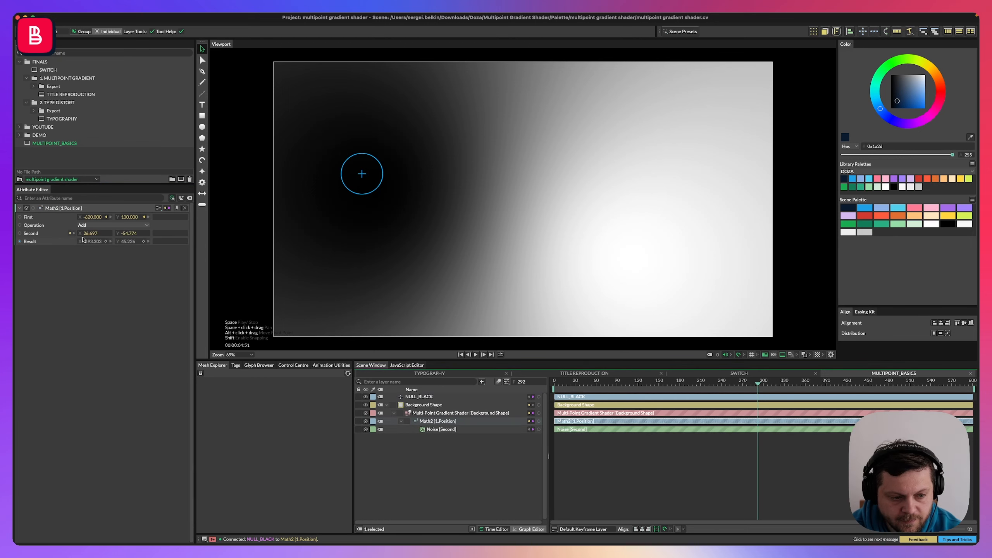
{"action": "key", "text": "space"}
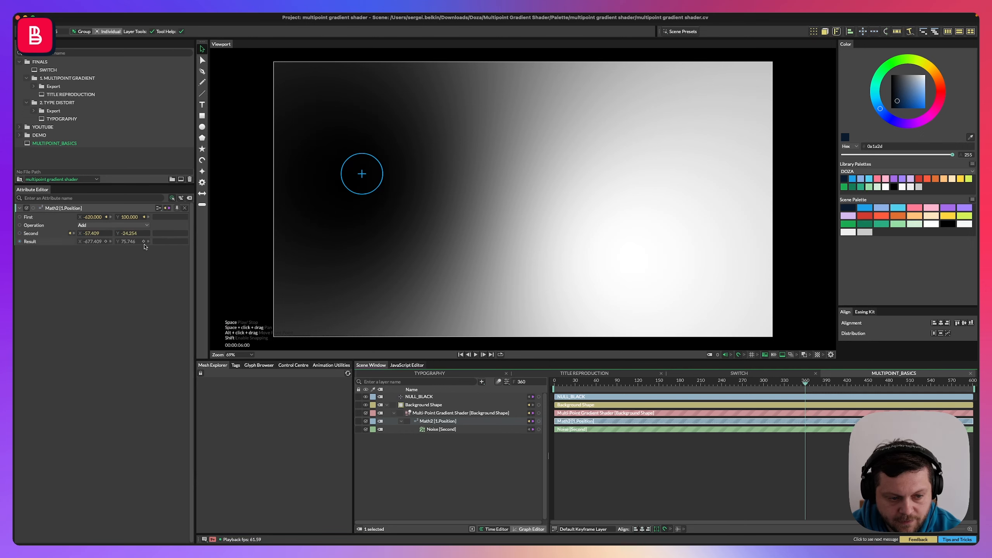
{"action": "left_click_drag", "start_coordinate": [359, 179], "coordinate": [365, 296]}
{"action": "key", "text": "space"}
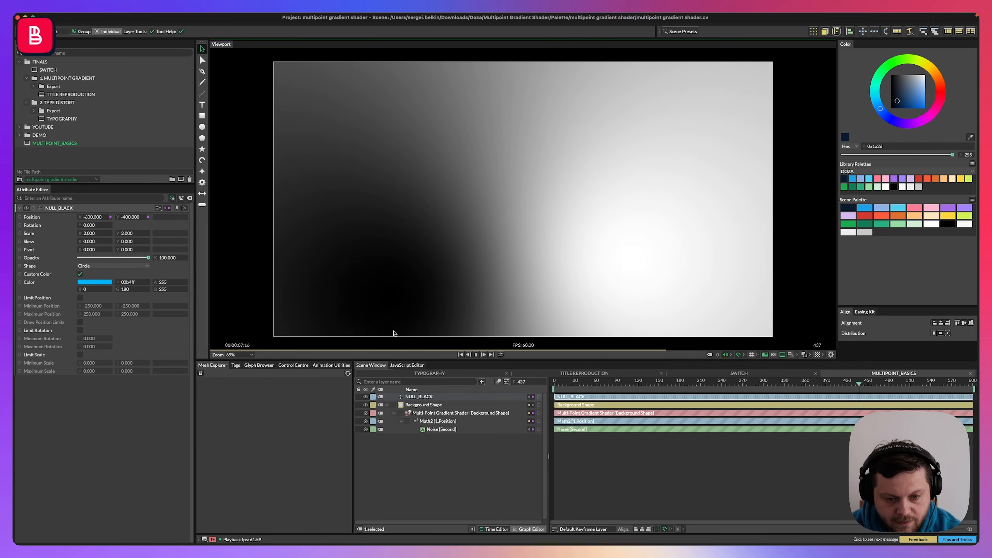
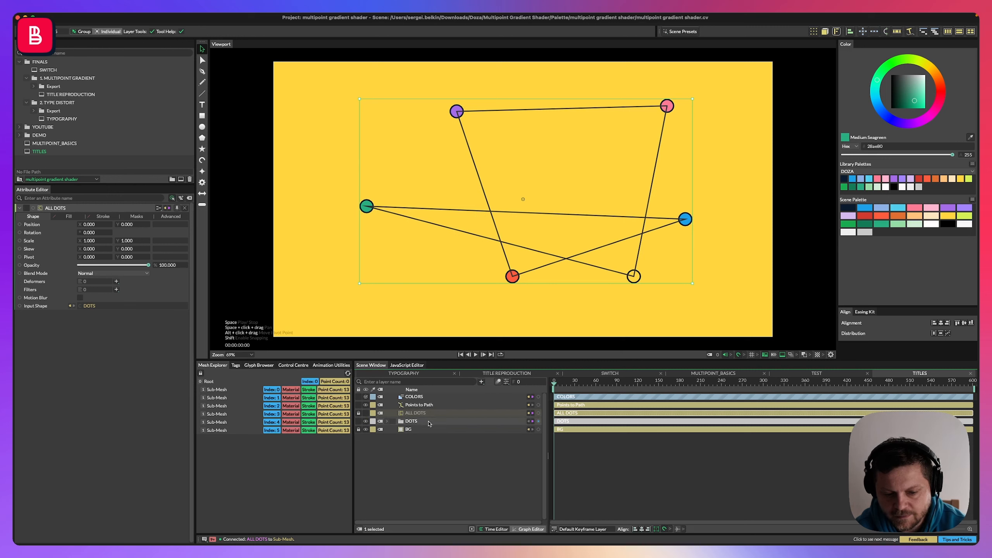
Move the DOTS group above Points to Path and rearrange the dots so the connecting path no longer crosses itself.
{"action": "mouse_move", "coordinate": [422, 416]}
{"action": "left_mouse_down"}
{"action": "mouse_move", "coordinate": [421, 425]}
{"action": "mouse_move", "coordinate": [416, 405]}
{"action": "left_mouse_up"}
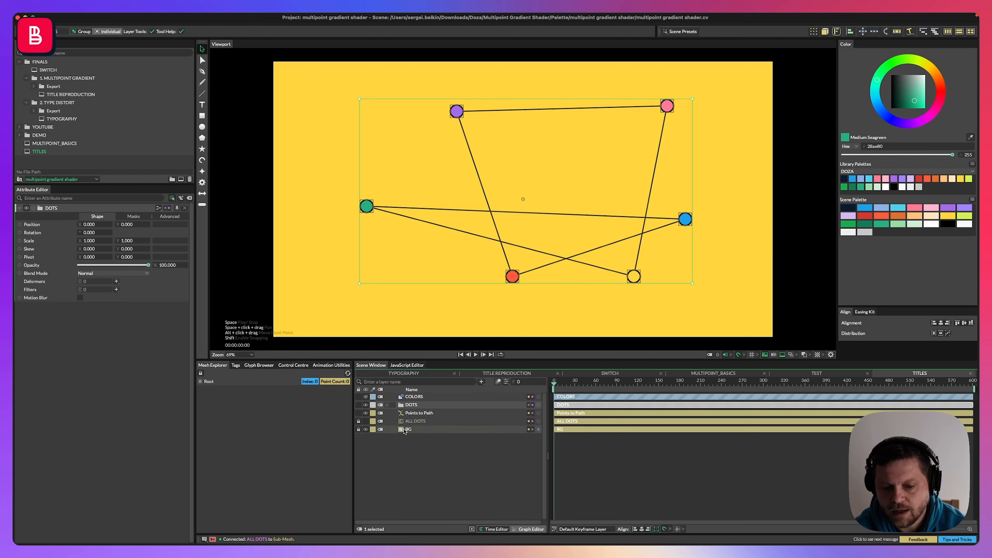
{"action": "left_click", "coordinate": [512, 276]}
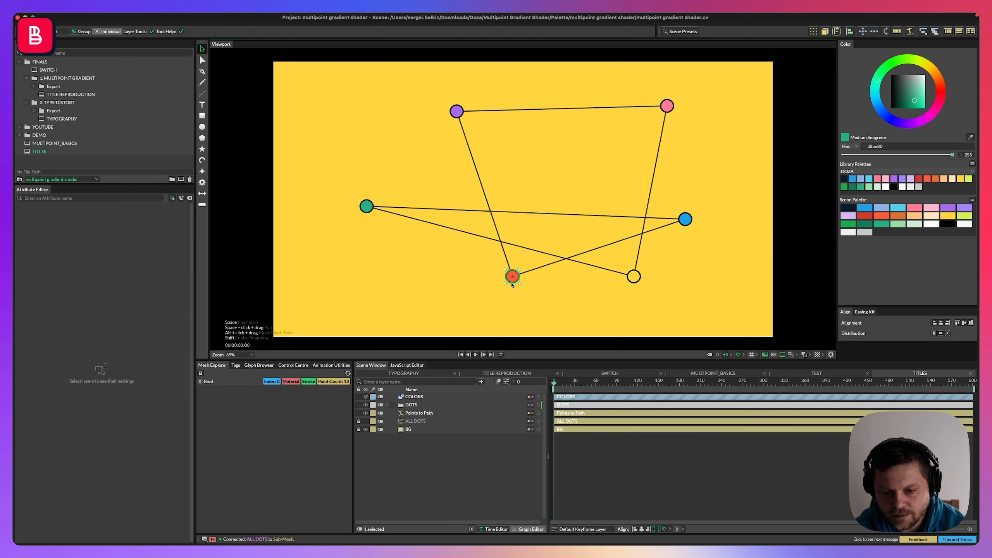
{"action": "left_click_drag", "start_coordinate": [512, 276], "coordinate": [544, 112]}
{"action": "left_click_drag", "start_coordinate": [671, 105], "coordinate": [403, 155]}
{"action": "left_click_drag", "start_coordinate": [685, 219], "coordinate": [354, 295]}
{"action": "left_click_drag", "start_coordinate": [366, 206], "coordinate": [554, 305]}
{"action": "left_click_drag", "start_coordinate": [634, 277], "coordinate": [355, 280]}
{"action": "left_click_drag", "start_coordinate": [558, 306], "coordinate": [567, 257]}
{"action": "left_click_drag", "start_coordinate": [672, 224], "coordinate": [692, 255]}
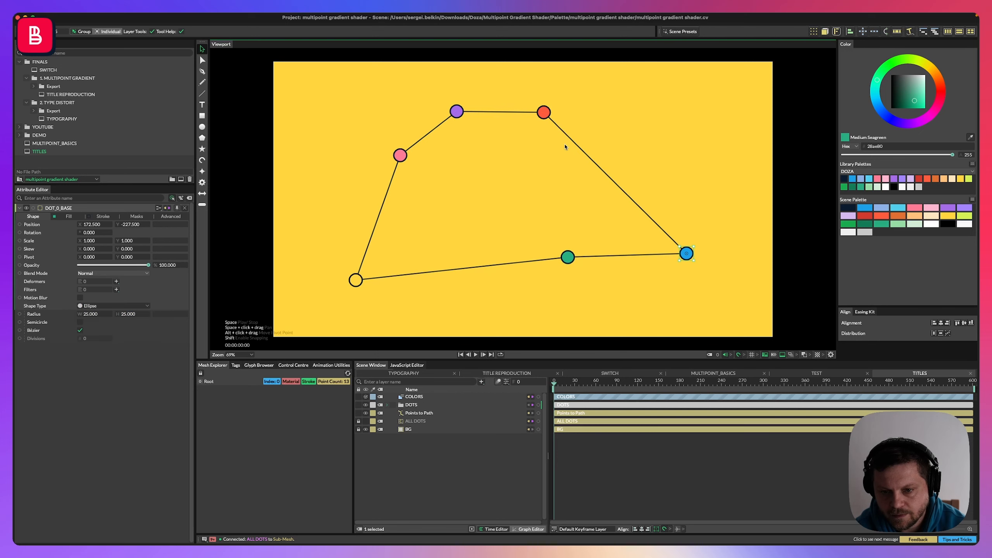
Drag the six dots outward into an evenly spread hexagon around the canvas.
{"action": "left_click_drag", "start_coordinate": [543, 112], "coordinate": [664, 83]}
{"action": "left_click_drag", "start_coordinate": [400, 156], "coordinate": [362, 168]}
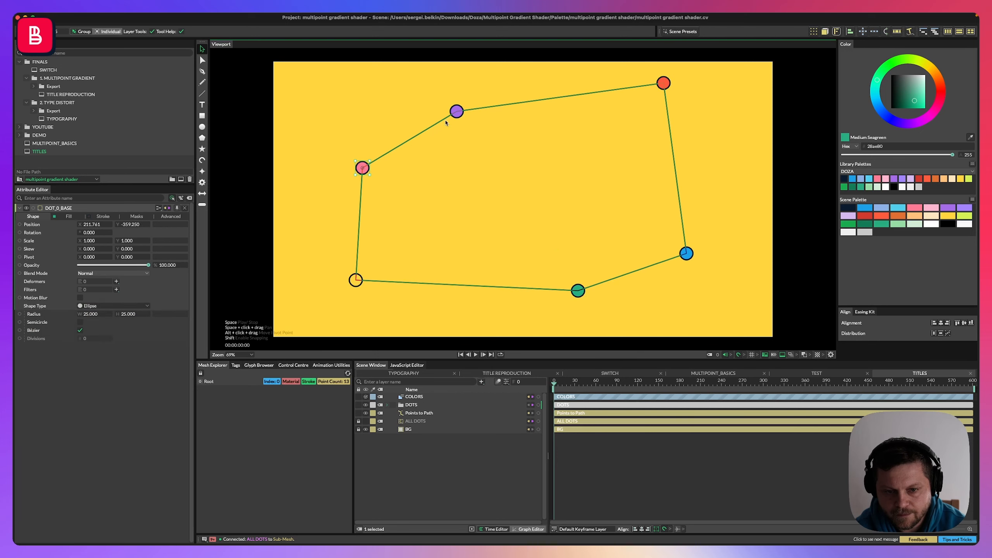
{"action": "left_click_drag", "start_coordinate": [456, 111], "coordinate": [389, 96]}
{"action": "left_click_drag", "start_coordinate": [664, 83], "coordinate": [622, 154]}
{"action": "left_click_drag", "start_coordinate": [676, 255], "coordinate": [677, 226]}
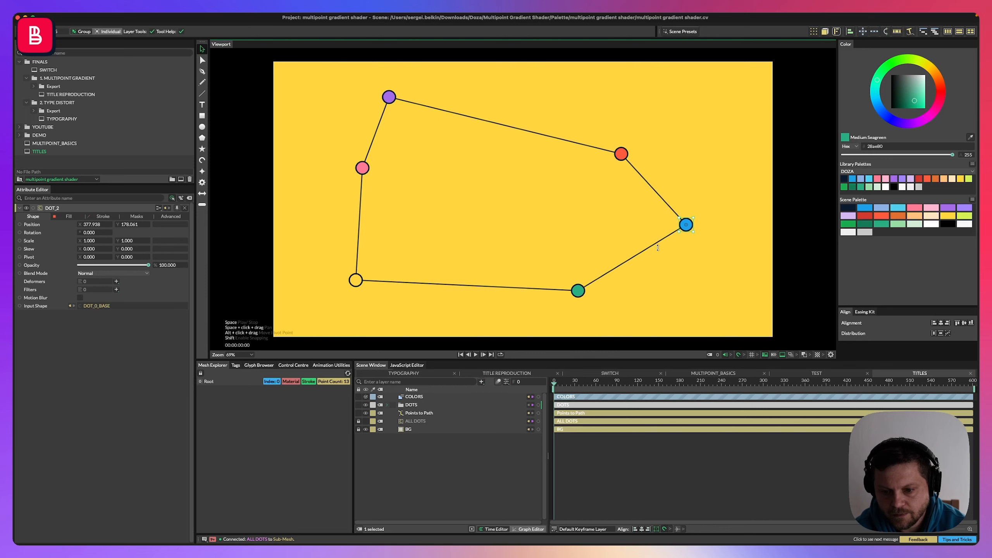
{"action": "left_click_drag", "start_coordinate": [579, 291], "coordinate": [614, 307]}
{"action": "left_click_drag", "start_coordinate": [356, 280], "coordinate": [388, 300]}
{"action": "left_click_drag", "start_coordinate": [363, 168], "coordinate": [379, 201]}
{"action": "left_click_drag", "start_coordinate": [392, 306], "coordinate": [369, 289]}
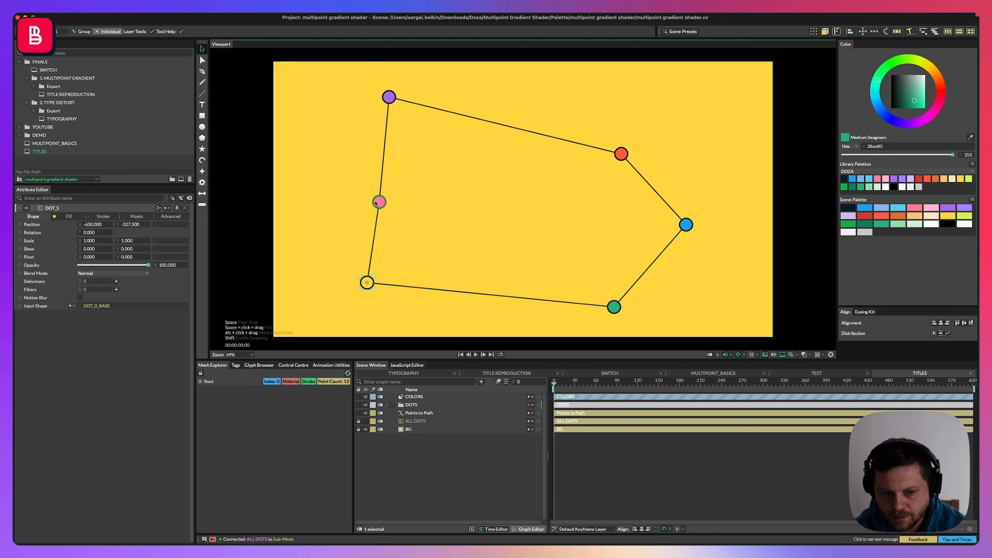
{"action": "left_click_drag", "start_coordinate": [379, 202], "coordinate": [360, 175]}
{"action": "left_click_drag", "start_coordinate": [367, 282], "coordinate": [375, 310]}
{"action": "left_click_drag", "start_coordinate": [622, 154], "coordinate": [638, 126]}
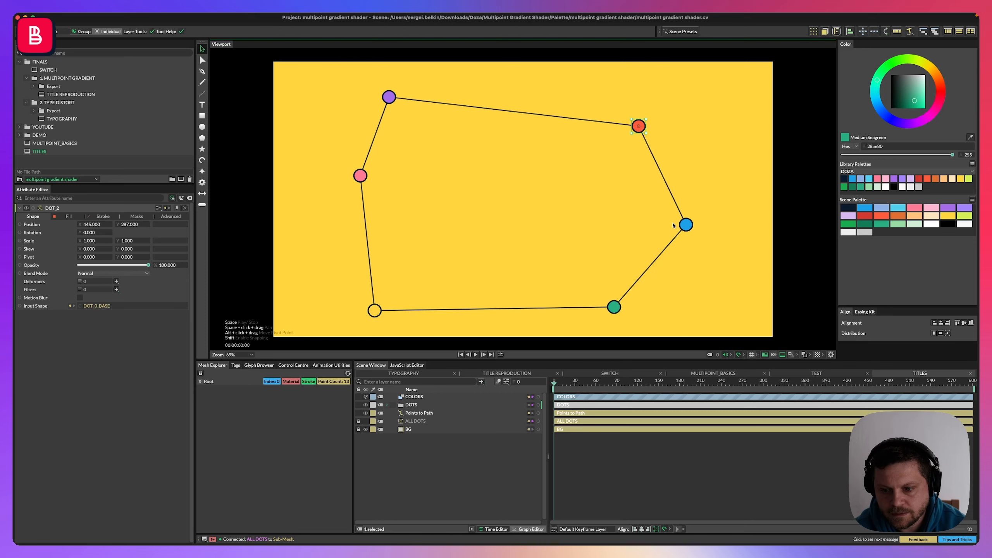
{"action": "left_click_drag", "start_coordinate": [686, 225], "coordinate": [667, 204]}
{"action": "left_click_drag", "start_coordinate": [614, 307], "coordinate": [634, 308]}
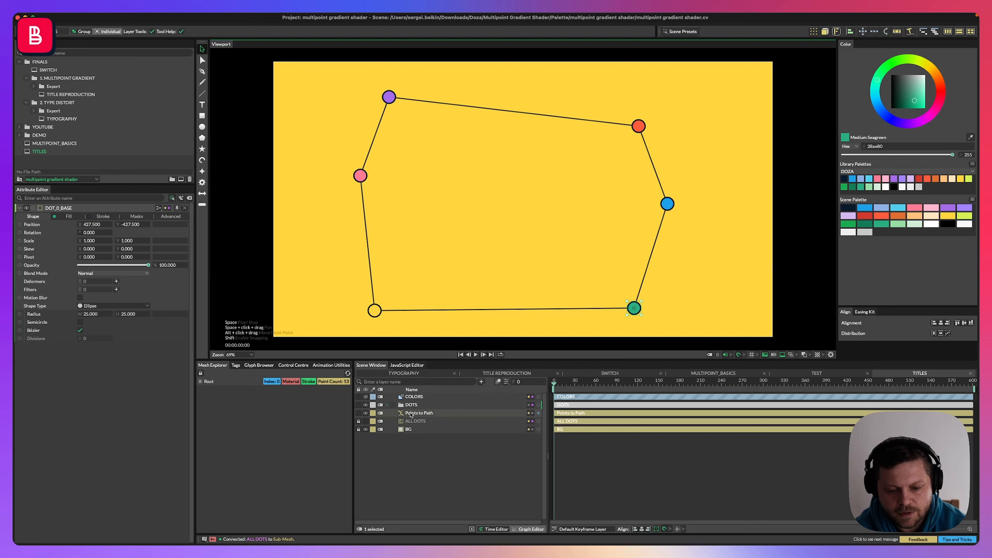
Duplicate the DOT_5 layer inside the DOTS group and rename the copy DOT_6.
{"action": "left_click", "coordinate": [394, 413]}
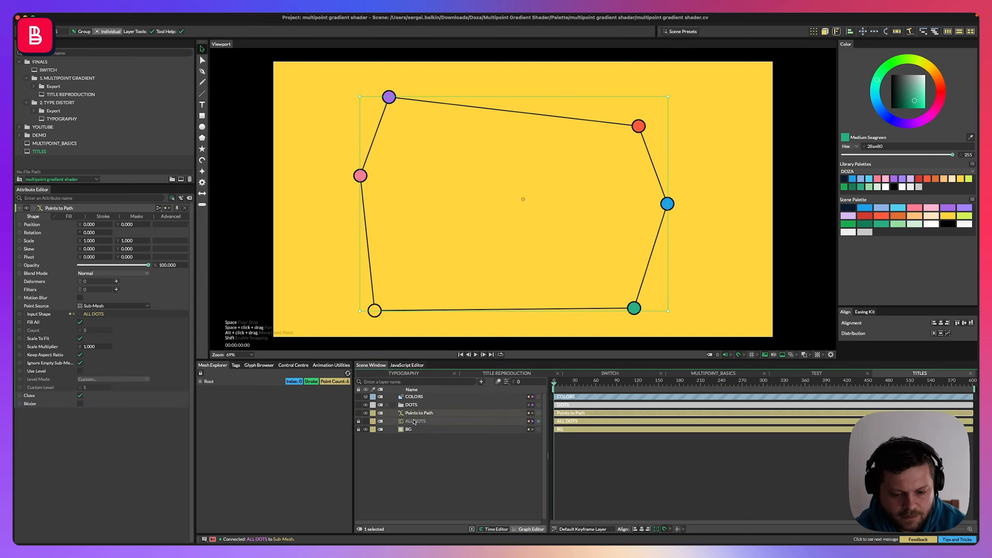
{"action": "left_click", "coordinate": [412, 407]}
{"action": "left_click", "coordinate": [387, 405]}
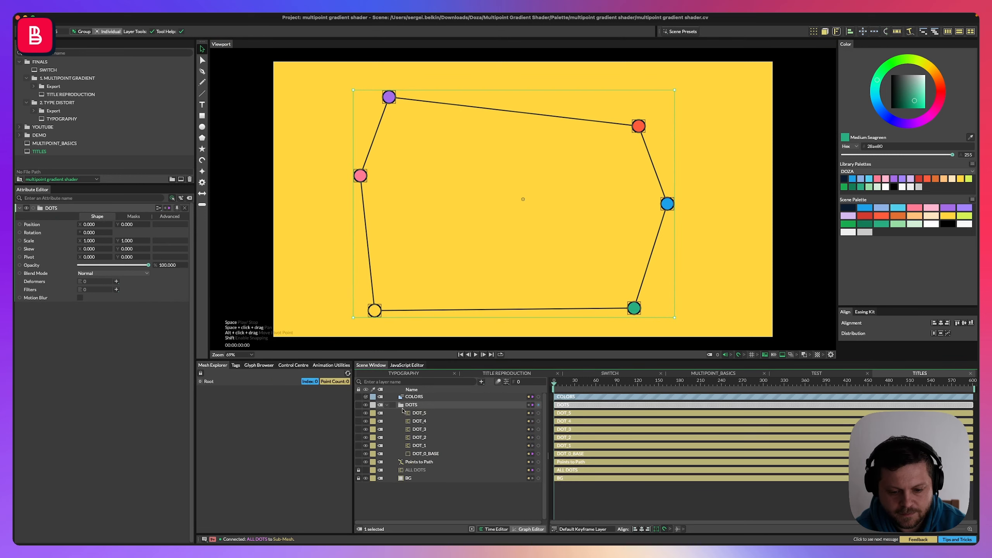
{"action": "left_click", "coordinate": [425, 453]}
{"action": "left_click", "coordinate": [419, 414]}
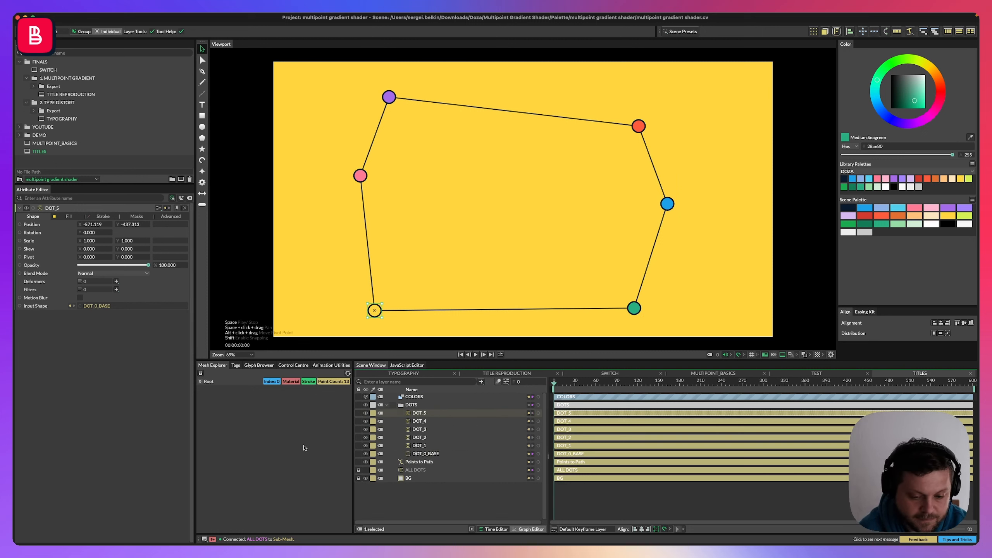
{"action": "key", "text": "super+d"}
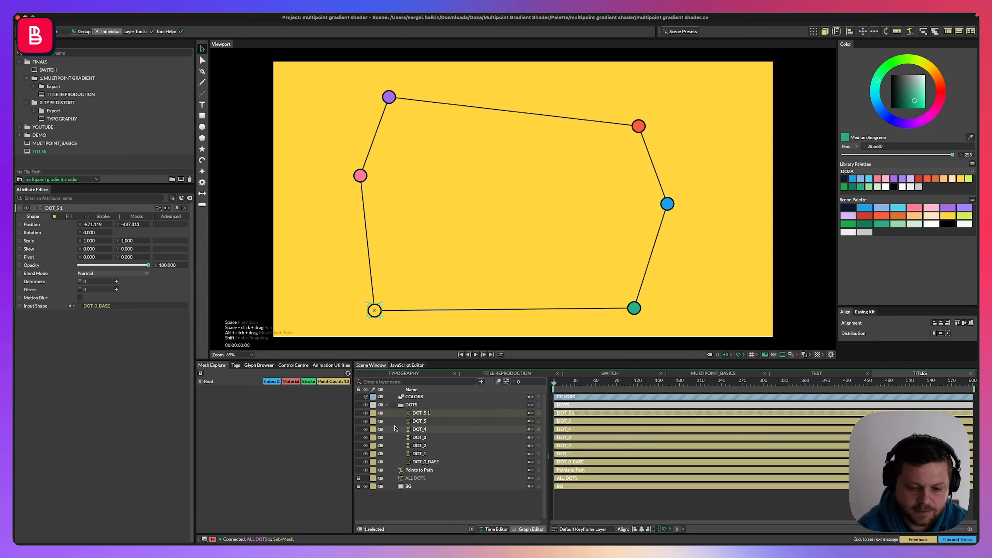
{"action": "key", "text": "Return"}
{"action": "type", "text": "DOT_"}
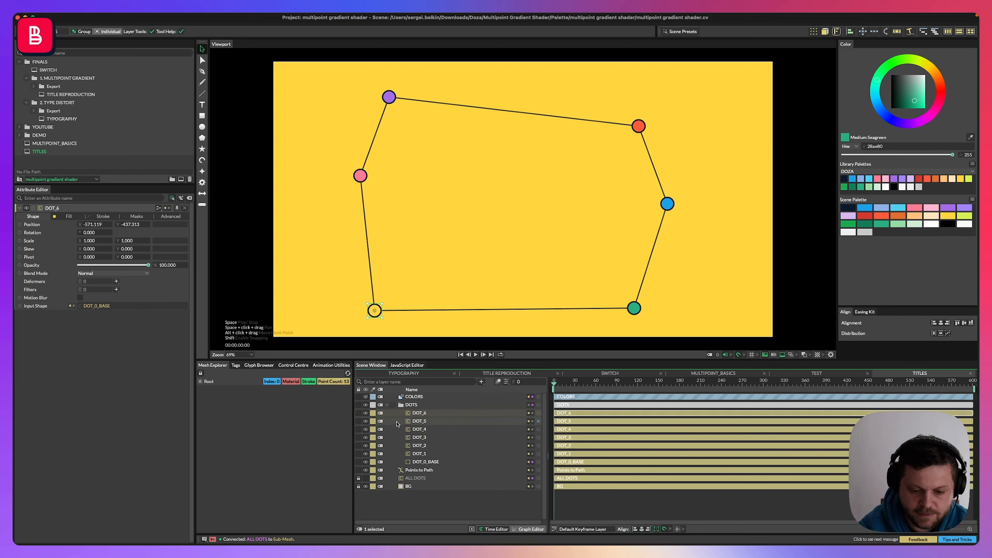
Place DOT_6 on the bottom edge between the two lower dots and inspect the Points to Path mesh.
{"action": "left_click_drag", "start_coordinate": [376, 314], "coordinate": [505, 323]}
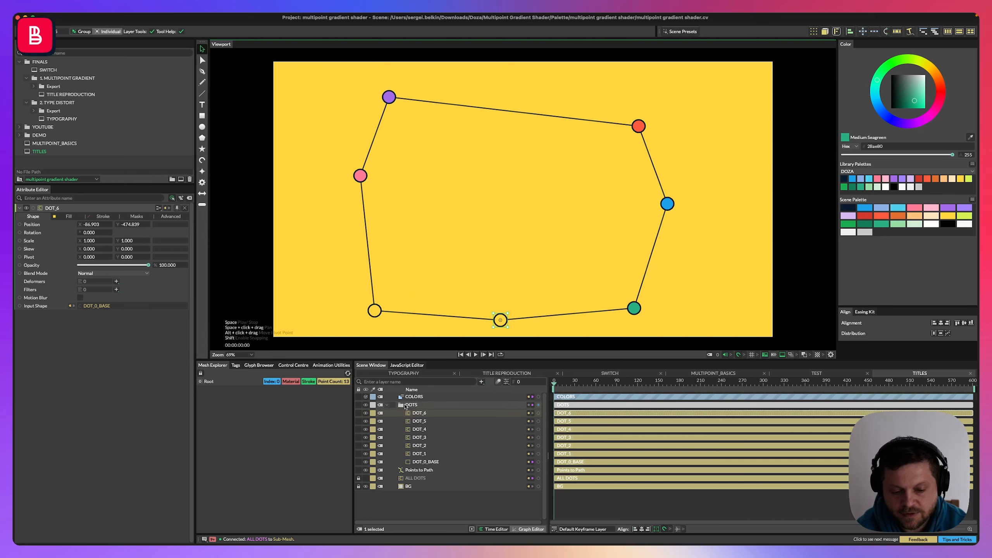
{"action": "left_click", "coordinate": [420, 479]}
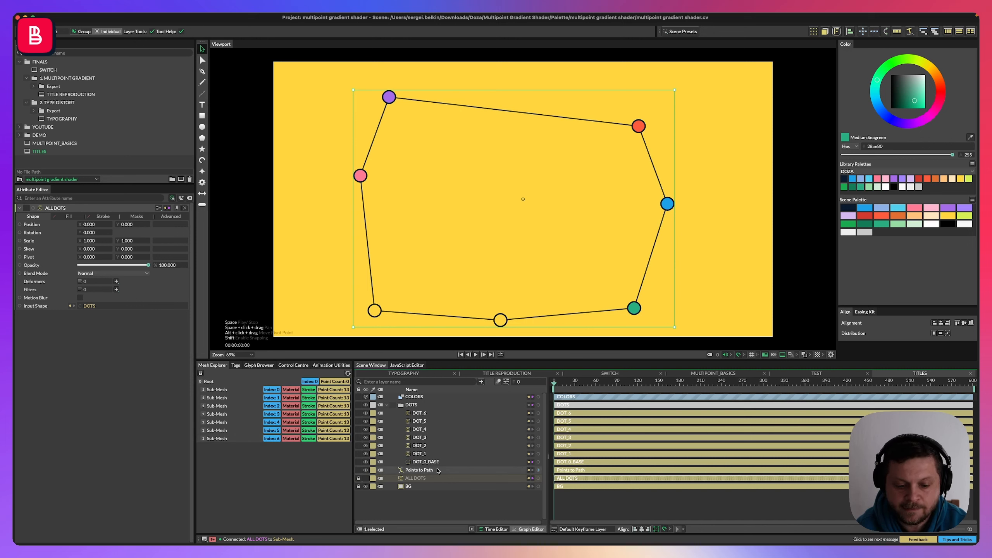
{"action": "left_click", "coordinate": [387, 405]}
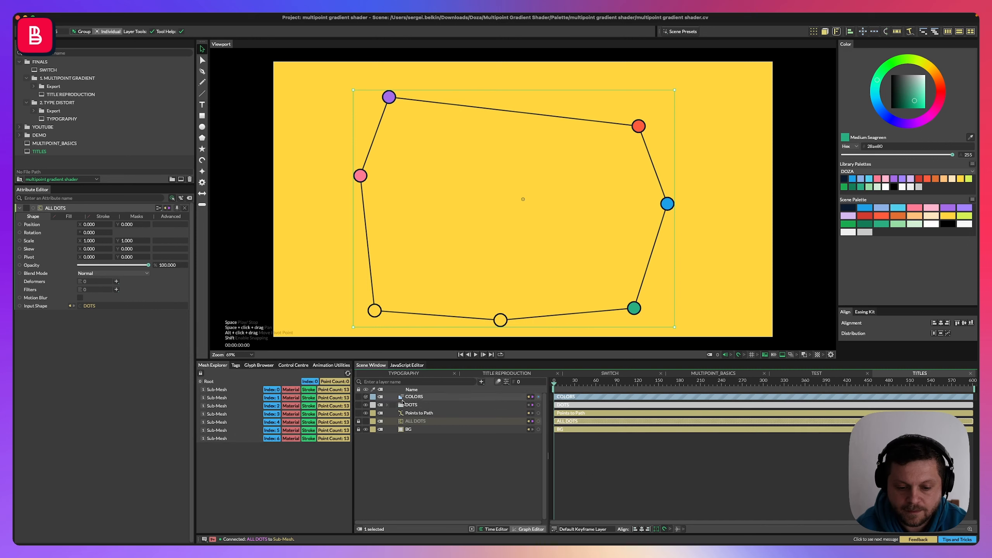
{"action": "left_click", "coordinate": [420, 414]}
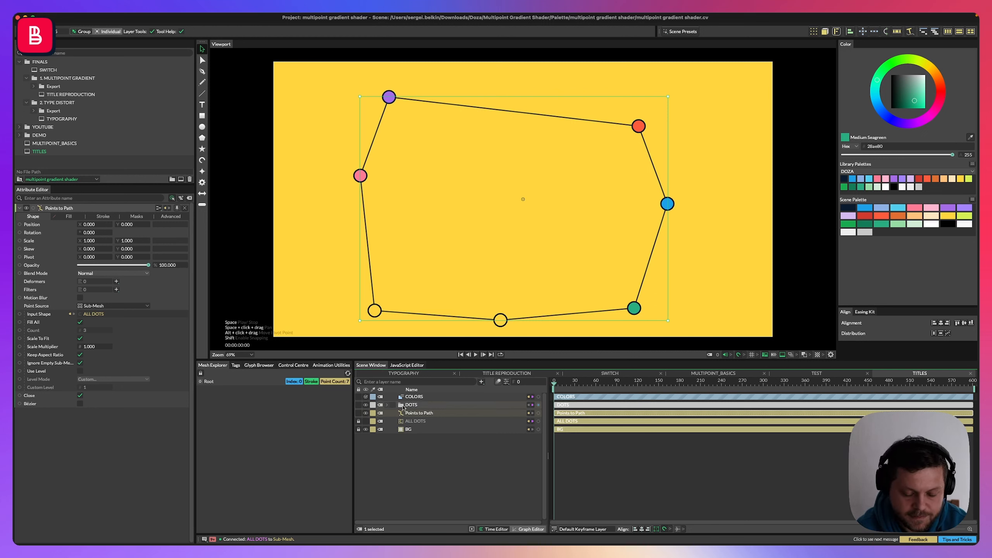
{"action": "left_click", "coordinate": [500, 322]}
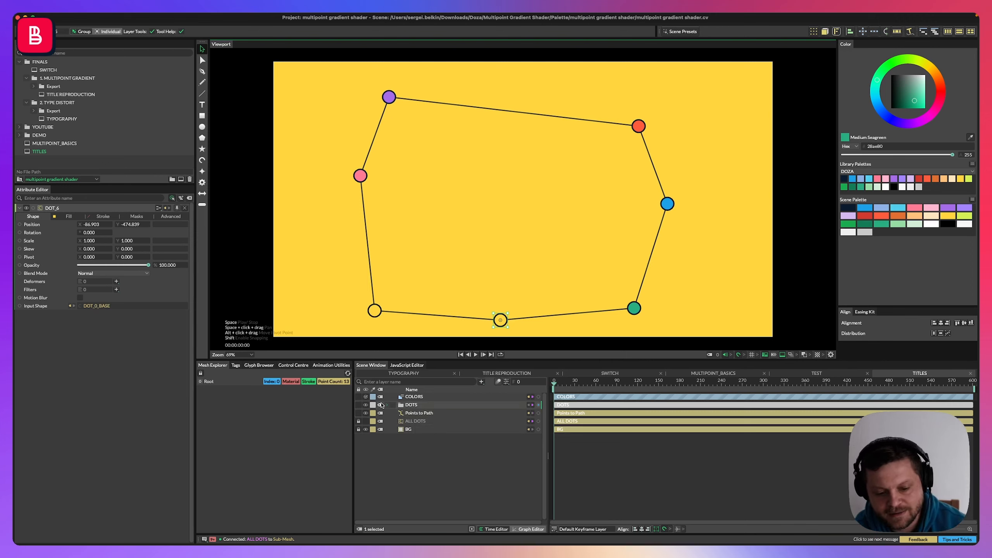
{"action": "left_click", "coordinate": [364, 422]}
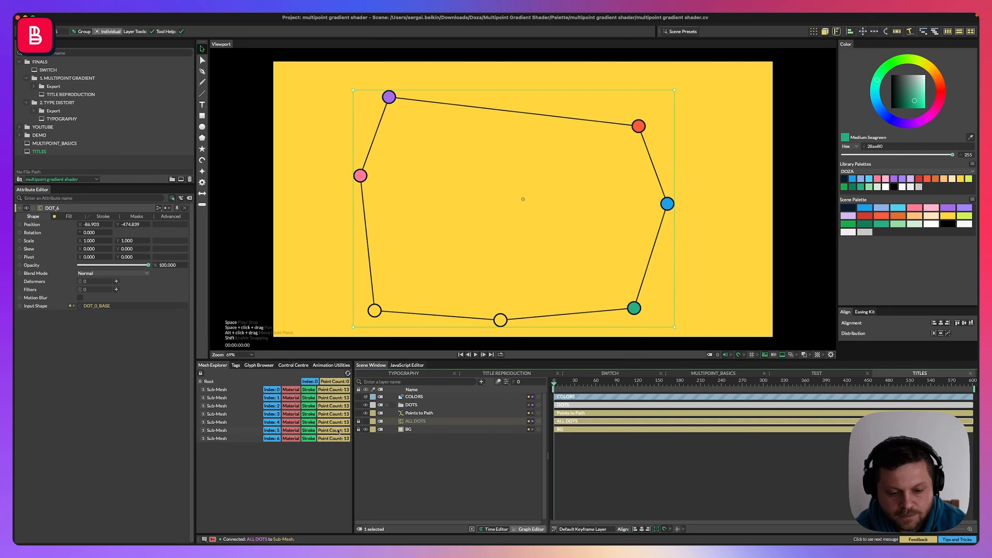
{"action": "left_click", "coordinate": [418, 414]}
{"action": "left_click", "coordinate": [469, 284]}
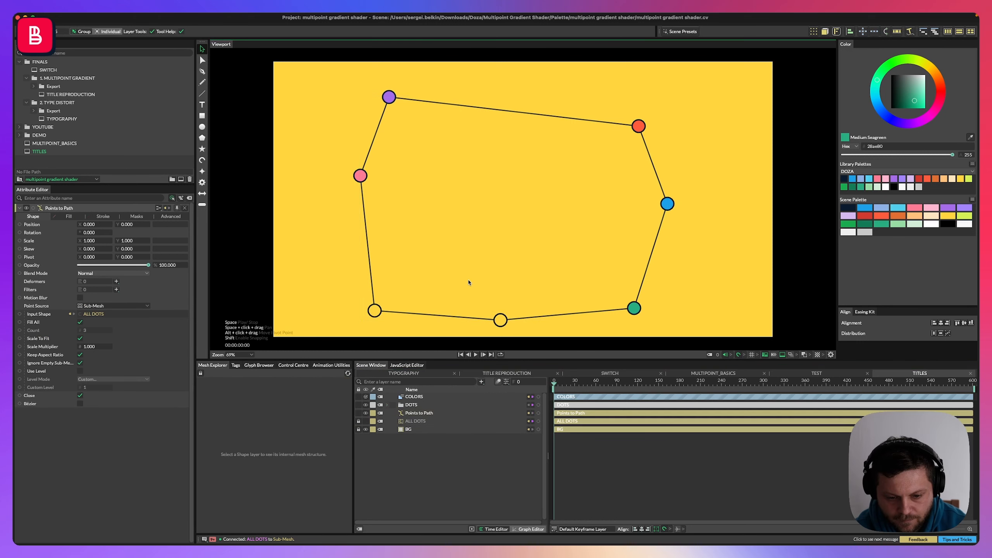
{"action": "left_click_drag", "start_coordinate": [504, 325], "coordinate": [503, 316]}
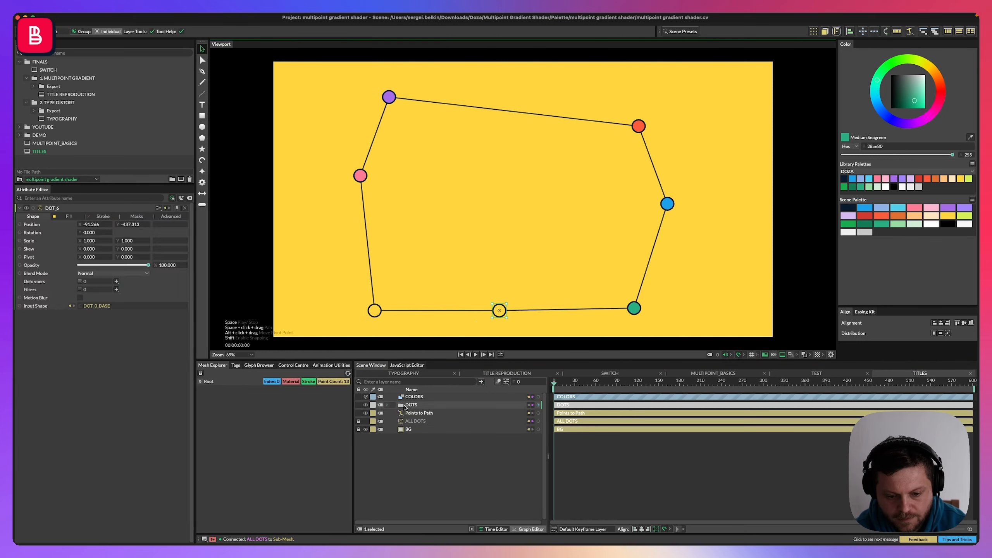
Delete the DOT_6 layer from the DOTS group.
{"action": "left_click", "coordinate": [387, 406]}
{"action": "key", "text": "Delete"}
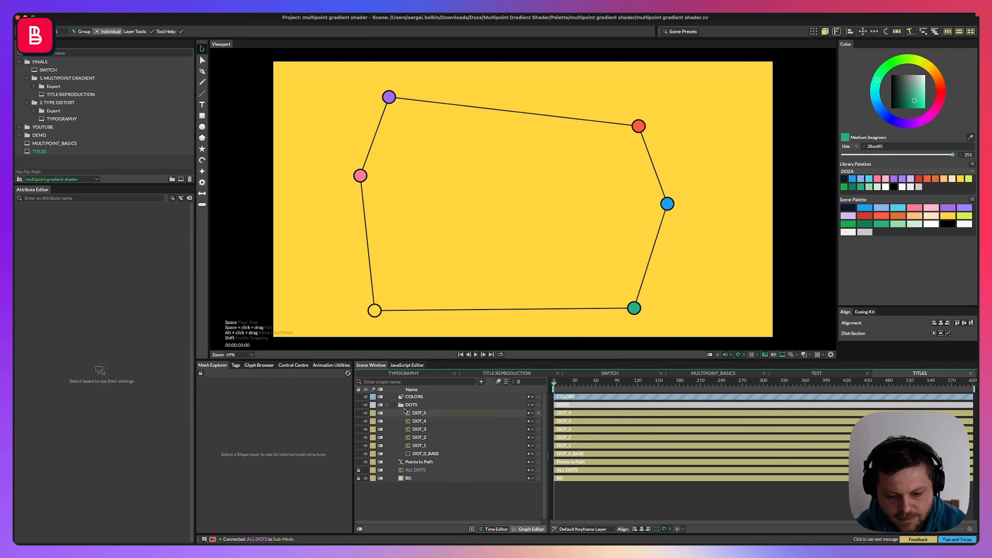
{"action": "left_click", "coordinate": [391, 406]}
{"action": "left_click", "coordinate": [387, 406]}
{"action": "left_click", "coordinate": [343, 198]}
Reposition the remaining dots to reshape the hexagon, moving the left, right and bottom dots.
{"action": "left_click_drag", "start_coordinate": [360, 175], "coordinate": [331, 259]}
{"action": "left_click_drag", "start_coordinate": [661, 203], "coordinate": [669, 244]}
{"action": "left_click_drag", "start_coordinate": [635, 308], "coordinate": [627, 283]}
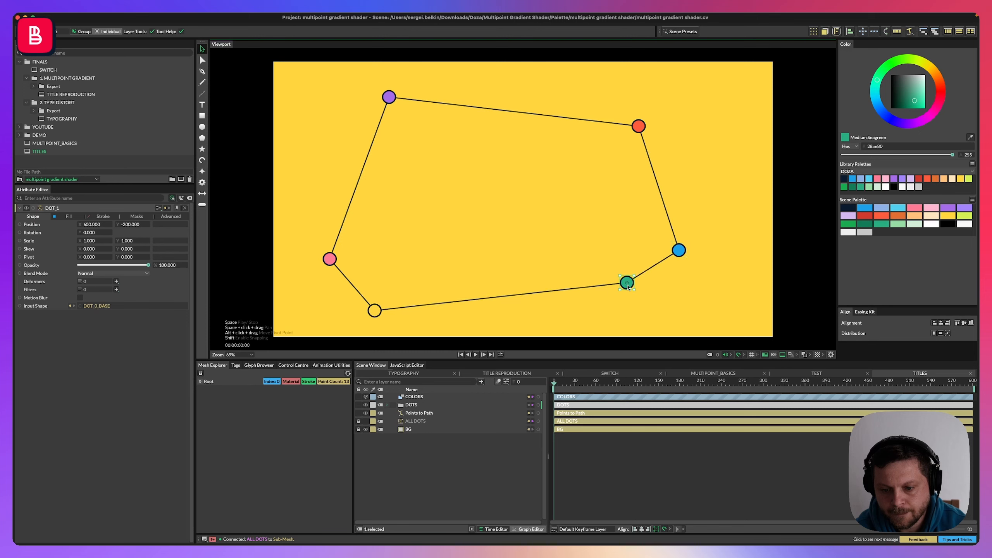
{"action": "left_click_drag", "start_coordinate": [375, 310], "coordinate": [382, 295]}
{"action": "left_click_drag", "start_coordinate": [627, 283], "coordinate": [643, 301]}
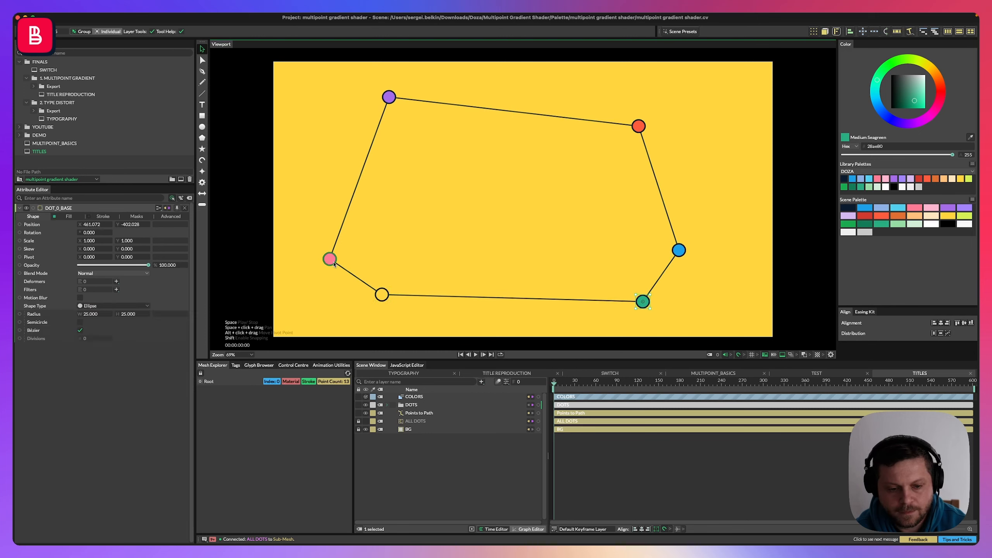
{"action": "left_click_drag", "start_coordinate": [330, 259], "coordinate": [356, 190]}
{"action": "left_click_drag", "start_coordinate": [382, 294], "coordinate": [365, 302]}
{"action": "mouse_move", "coordinate": [356, 191]}
{"action": "left_mouse_down"}
{"action": "mouse_move", "coordinate": [364, 200]}
{"action": "mouse_move", "coordinate": [356, 192]}
{"action": "left_mouse_up"}
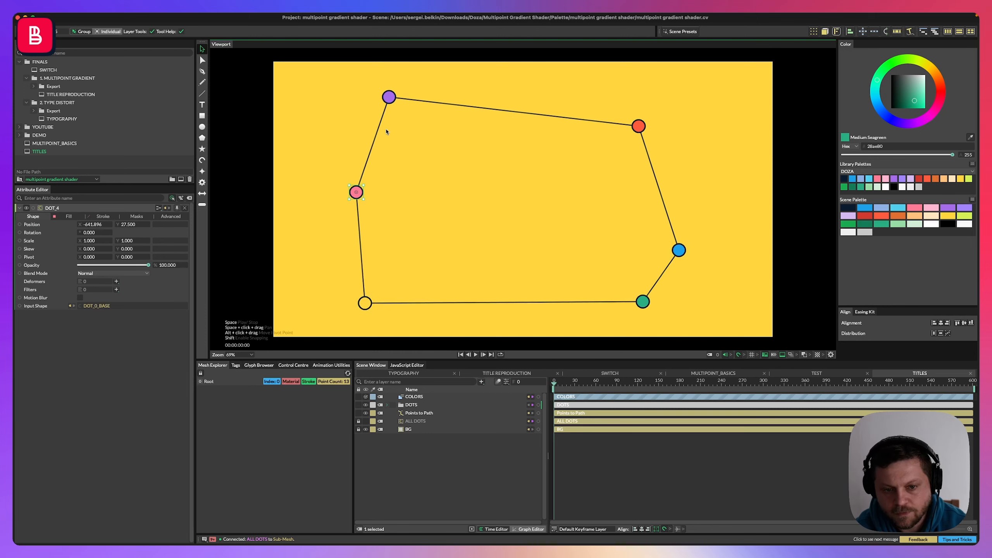
Rename the Points to Path layer as AREA (PTC).
{"action": "left_click", "coordinate": [394, 103]}
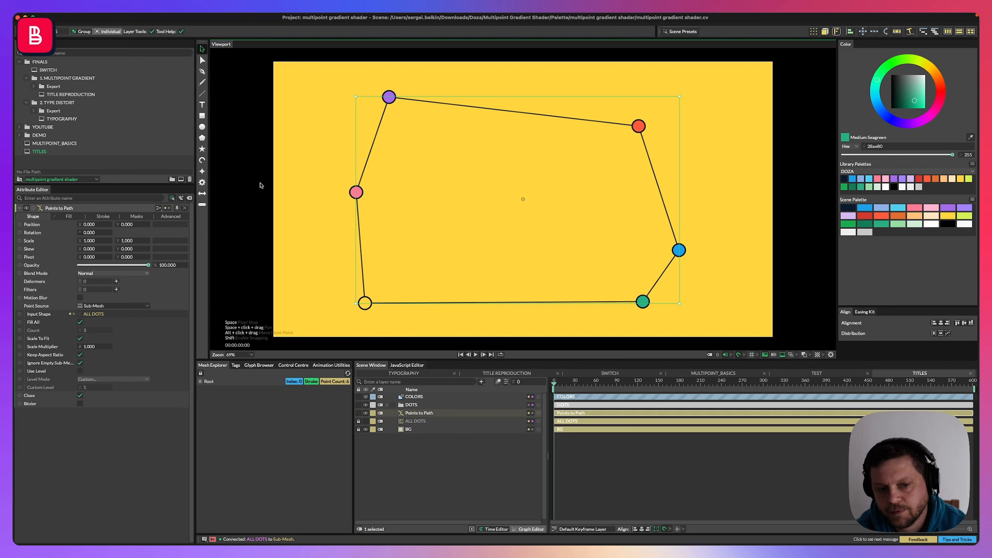
{"action": "left_click", "coordinate": [411, 458]}
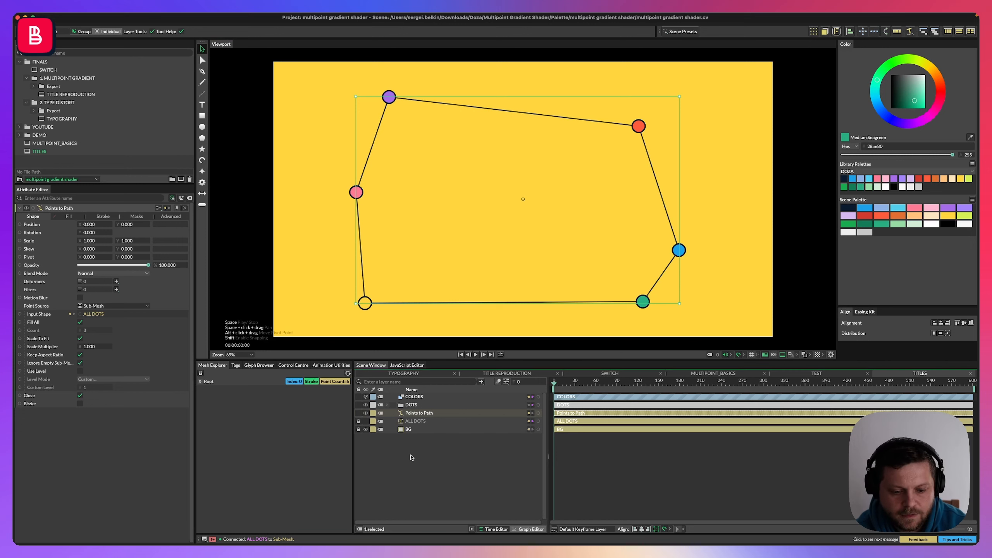
{"action": "left_click", "coordinate": [415, 413]}
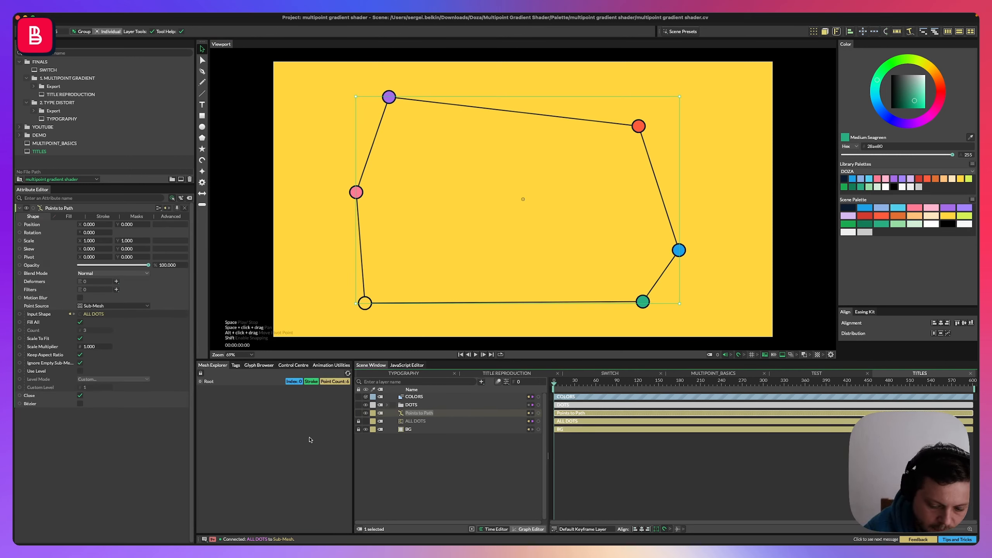
{"action": "type", "text": "AREA (PTC"}
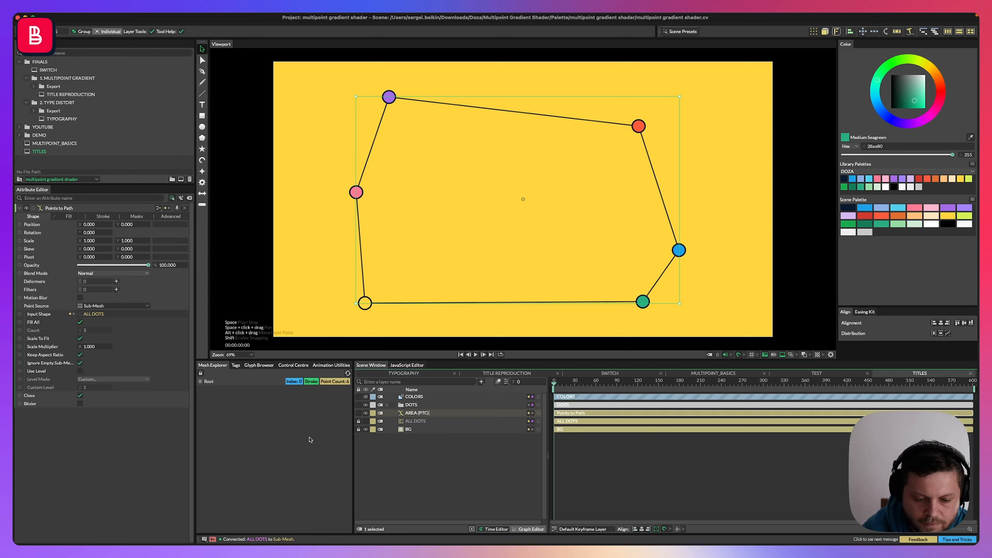
{"action": "key", "text": "Return"}
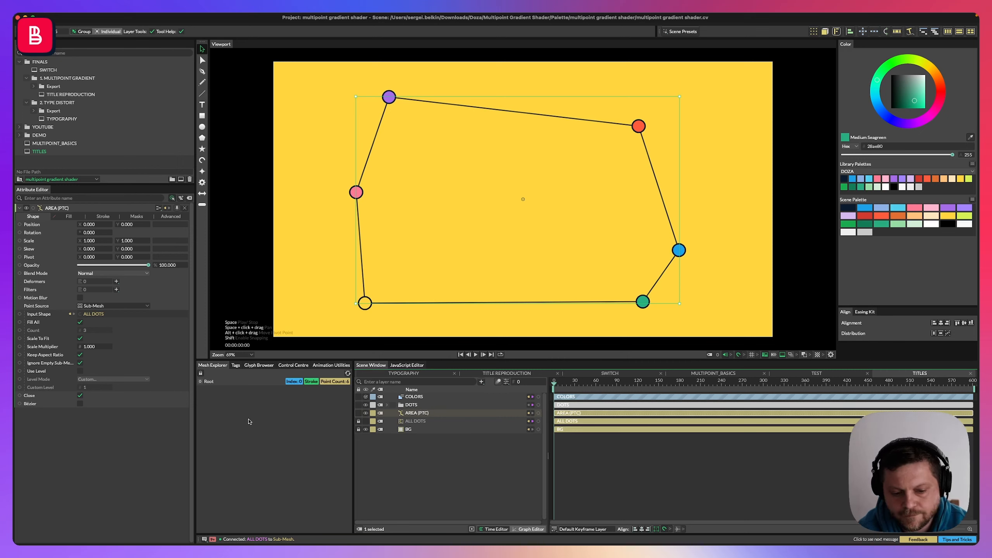
Enable the fill on AREA (PTC) and add a Multi-Point Gradient Shader to its fill shaders.
{"action": "left_click", "coordinate": [69, 217]}
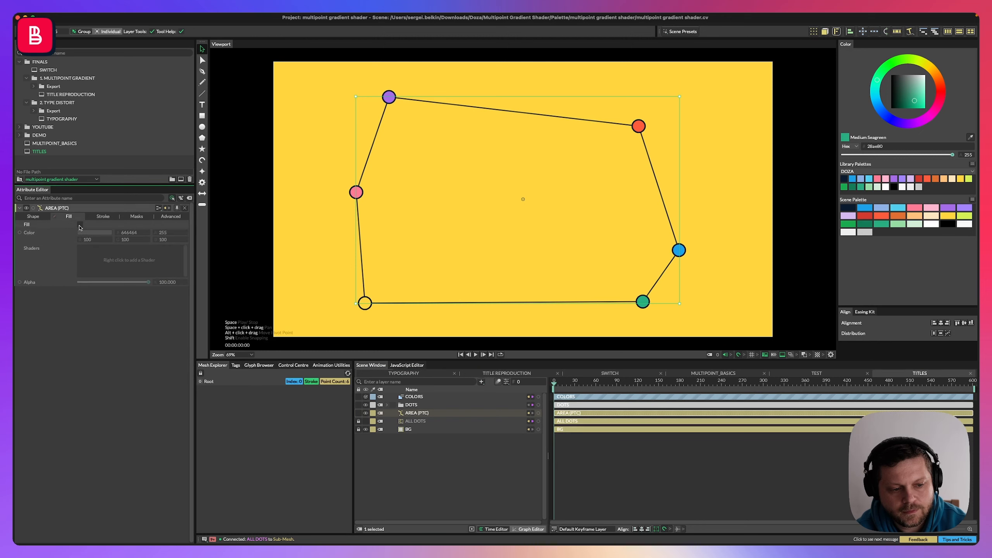
{"action": "left_click", "coordinate": [80, 225]}
{"action": "right_click", "coordinate": [94, 250]}
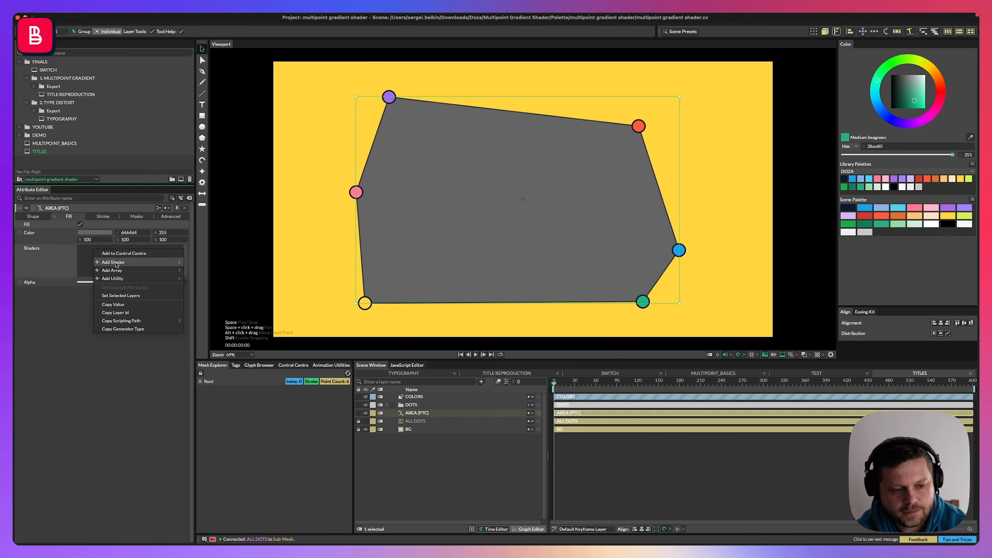
{"action": "mouse_move", "coordinate": [117, 263]}
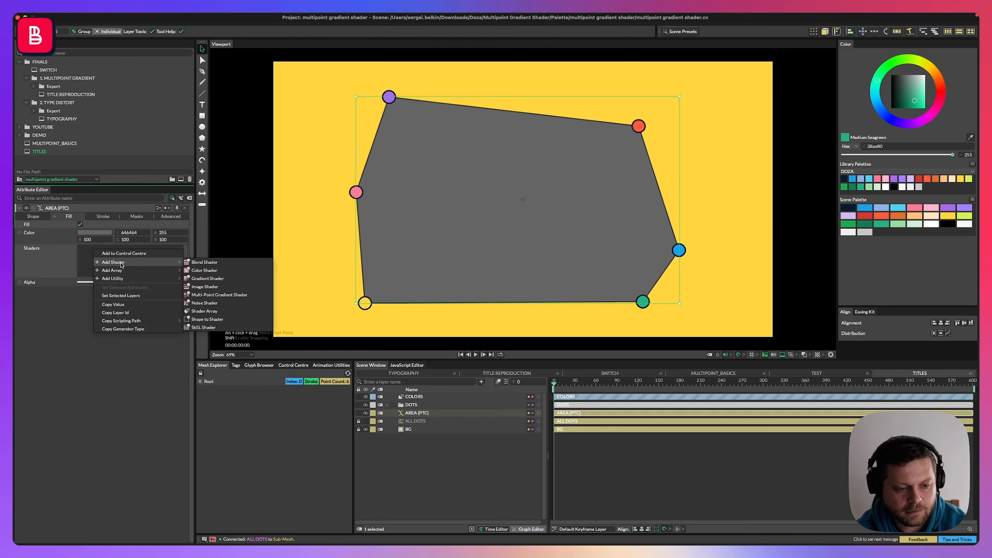
{"action": "left_click", "coordinate": [220, 296]}
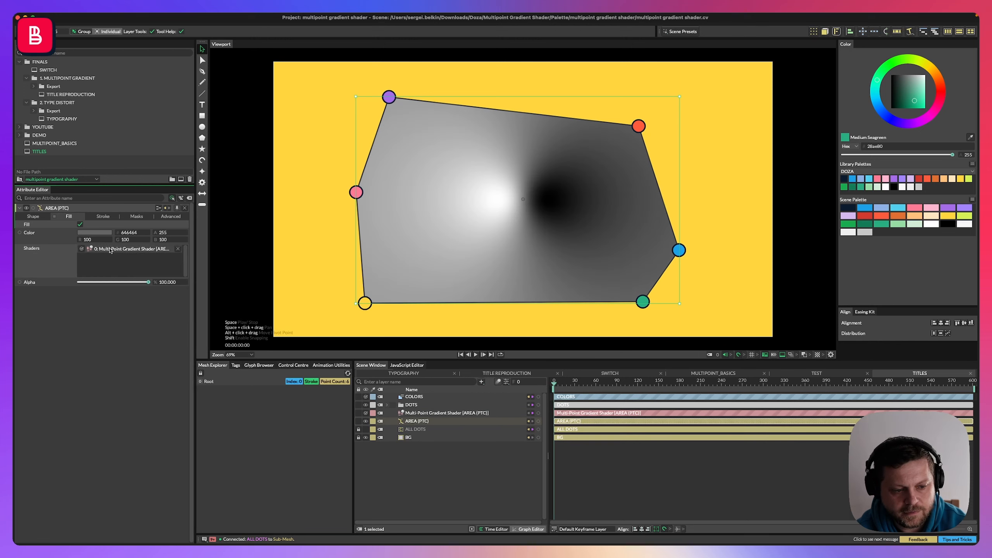
Move the Multi-Point Gradient Shader layer beneath AREA (PTC) and select it to show its point settings.
{"action": "left_click_drag", "start_coordinate": [422, 412], "coordinate": [422, 422]}
{"action": "left_click", "coordinate": [423, 421]}
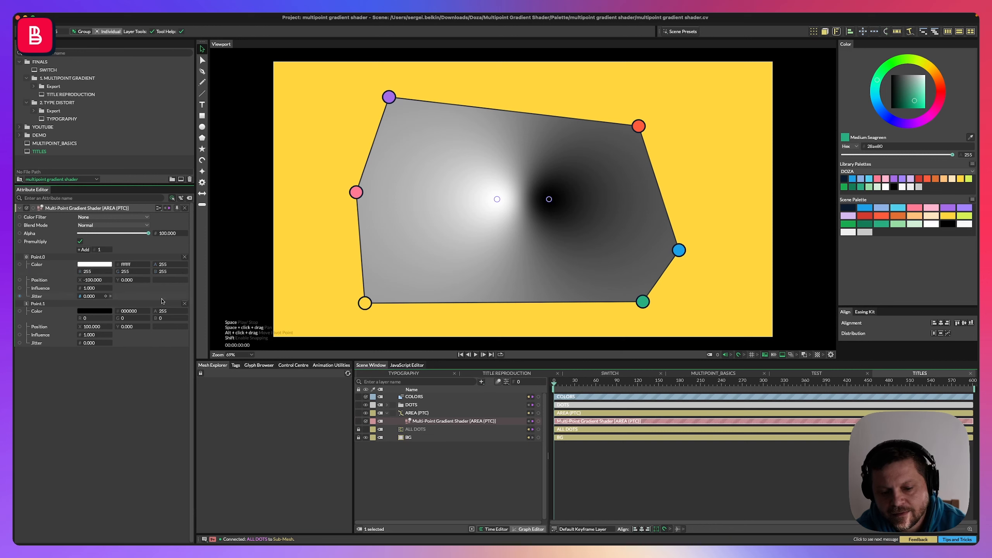
Inspect the ALL DOTS and AREA (PTC) shape settings, including the point source of AREA (PTC).
{"action": "left_click", "coordinate": [410, 431]}
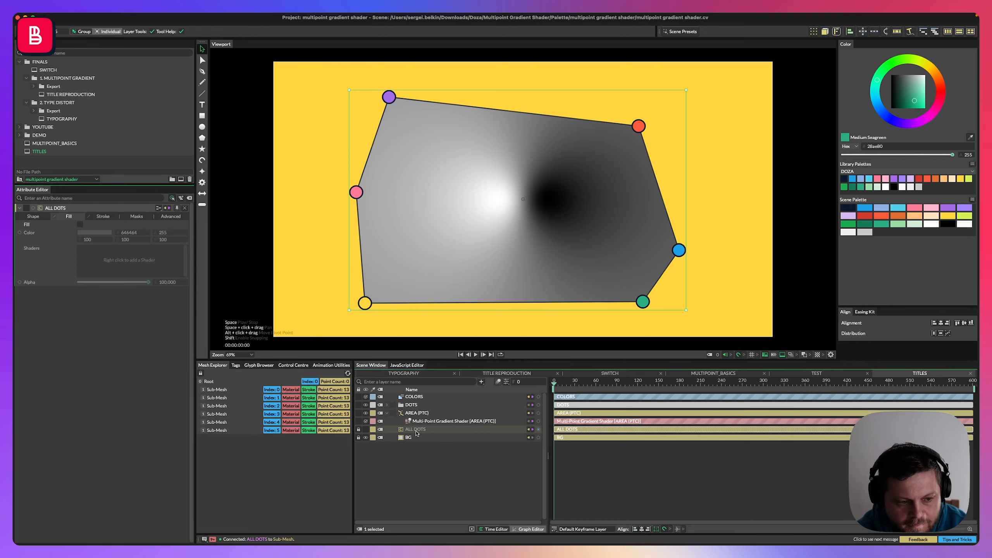
{"action": "left_click", "coordinate": [43, 217]}
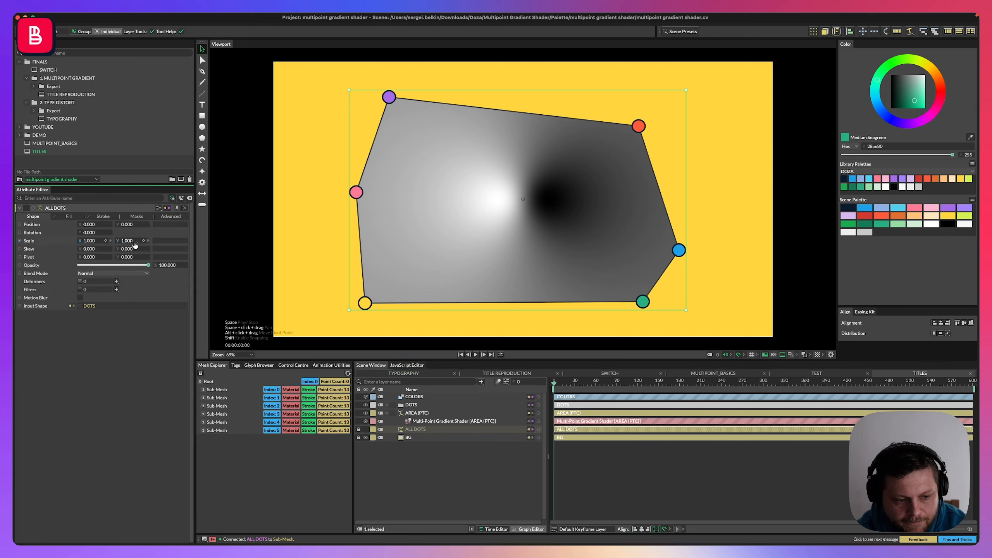
{"action": "left_click", "coordinate": [416, 413]}
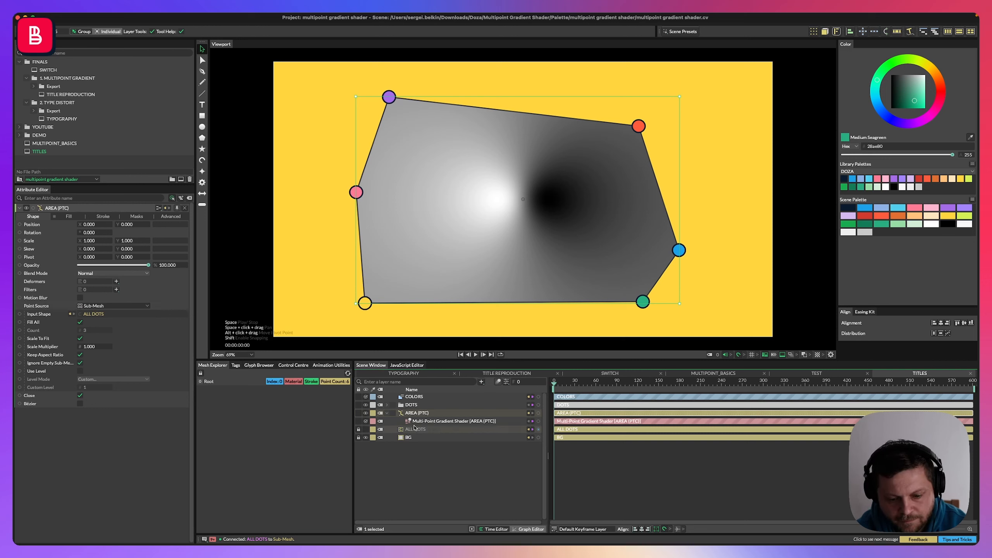
{"action": "left_click", "coordinate": [122, 309]}
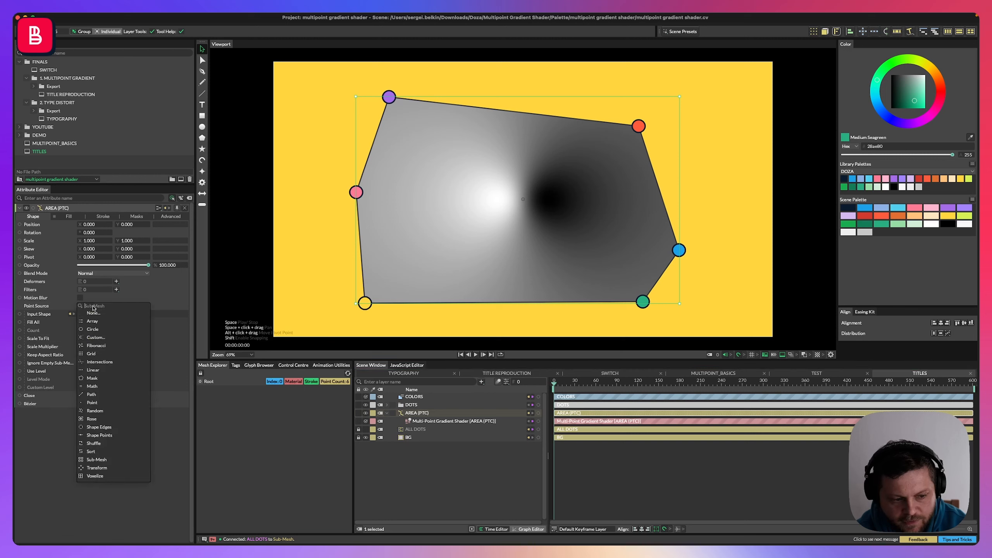
{"action": "left_click", "coordinate": [53, 309]}
{"action": "left_click", "coordinate": [428, 422]}
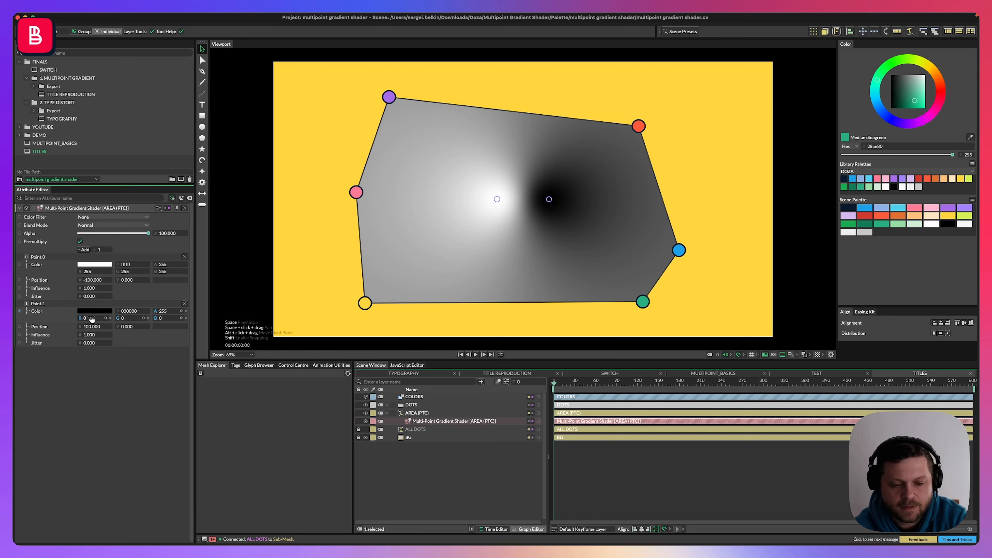
Add four more gradient points to the Multi-Point Gradient Shader.
{"action": "left_click", "coordinate": [84, 250]}
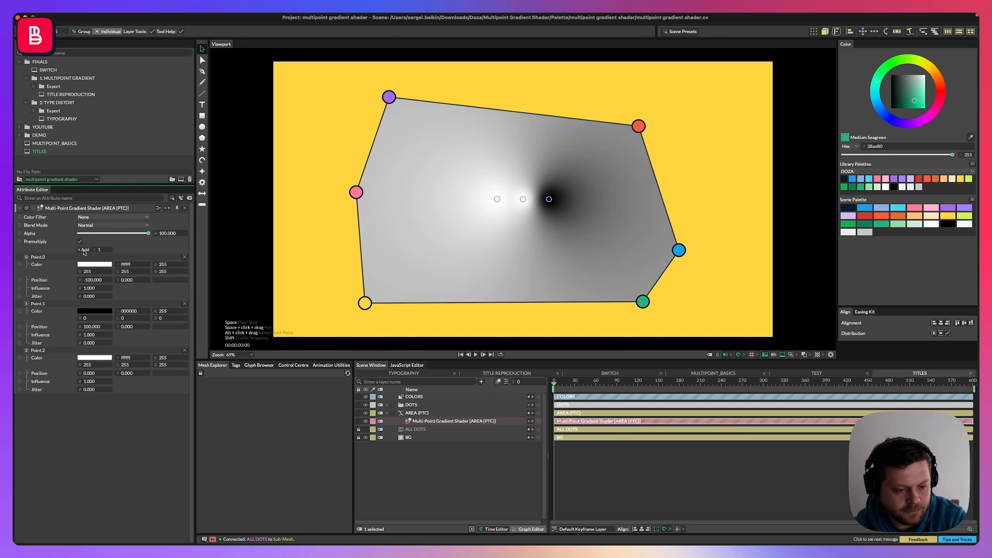
{"action": "left_click", "coordinate": [84, 250]}
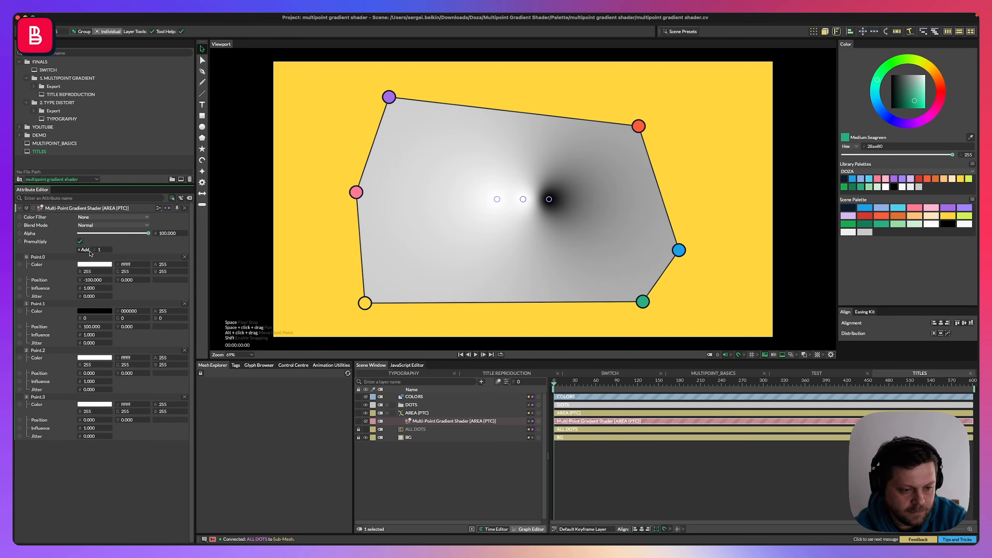
{"action": "left_click", "coordinate": [88, 250]}
{"action": "left_click", "coordinate": [89, 250]}
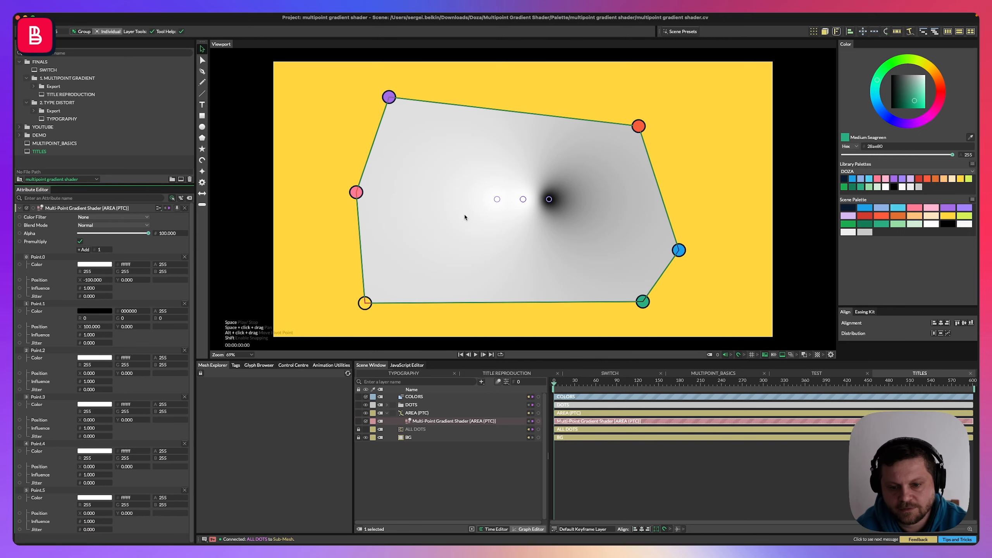
{"action": "left_click_drag", "start_coordinate": [497, 200], "coordinate": [440, 256]}
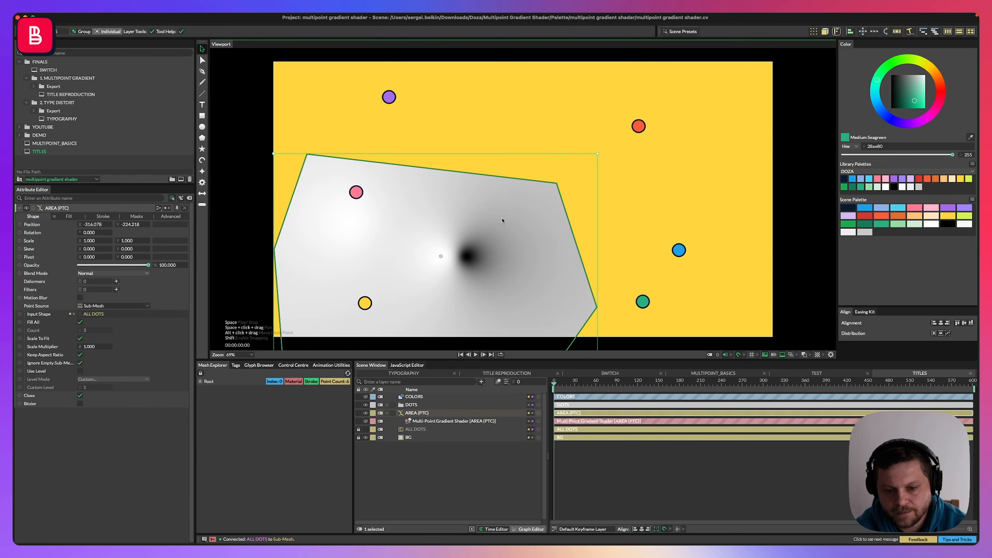
{"action": "key", "text": "super+z"}
{"action": "key", "text": "super+z"}
Spread the gradient points apart across the hexagon area.
{"action": "left_click_drag", "start_coordinate": [431, 166], "coordinate": [426, 149]}
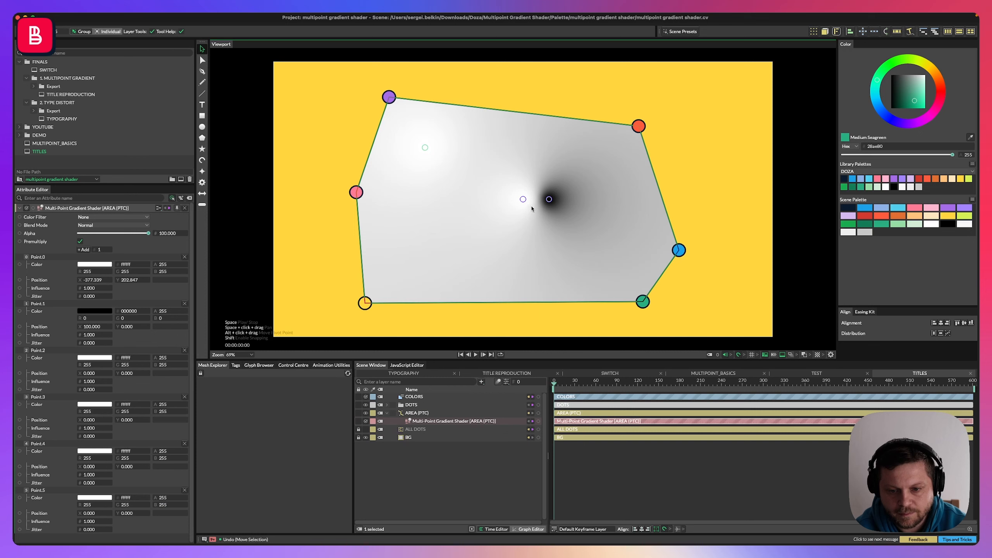
{"action": "left_click_drag", "start_coordinate": [527, 205], "coordinate": [581, 250]}
{"action": "double_click", "coordinate": [587, 165]}
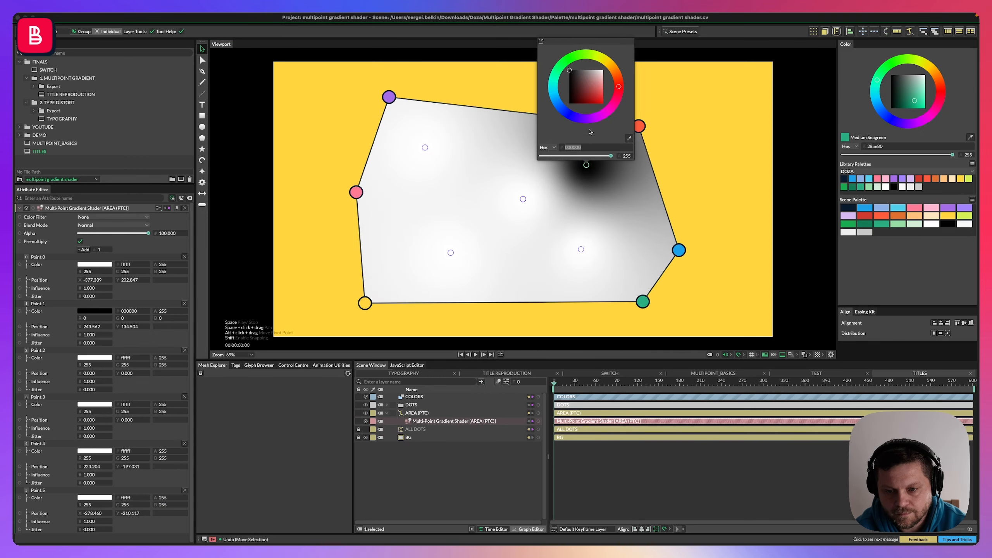
{"action": "left_click", "coordinate": [519, 195]}
{"action": "left_click", "coordinate": [519, 200]}
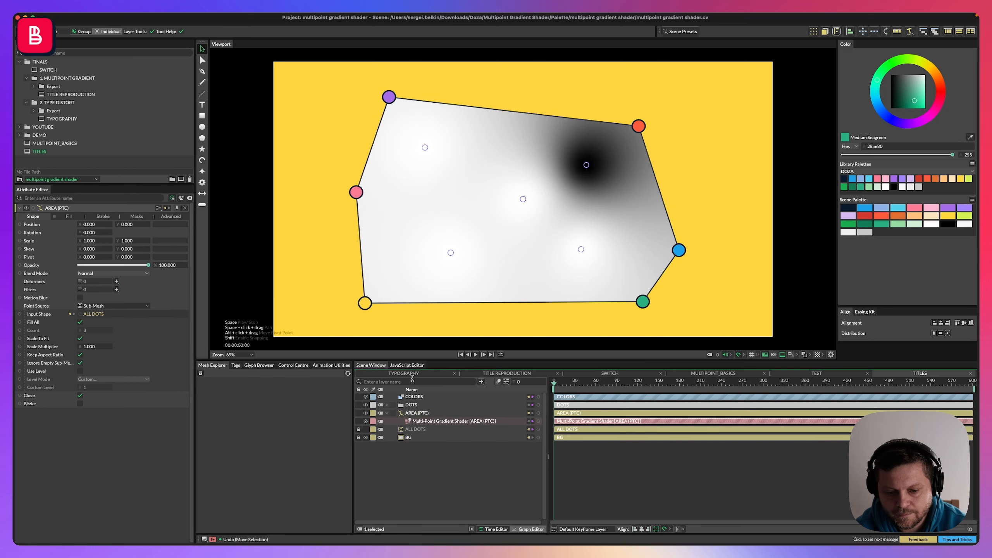
{"action": "left_click_drag", "start_coordinate": [519, 201], "coordinate": [505, 264]}
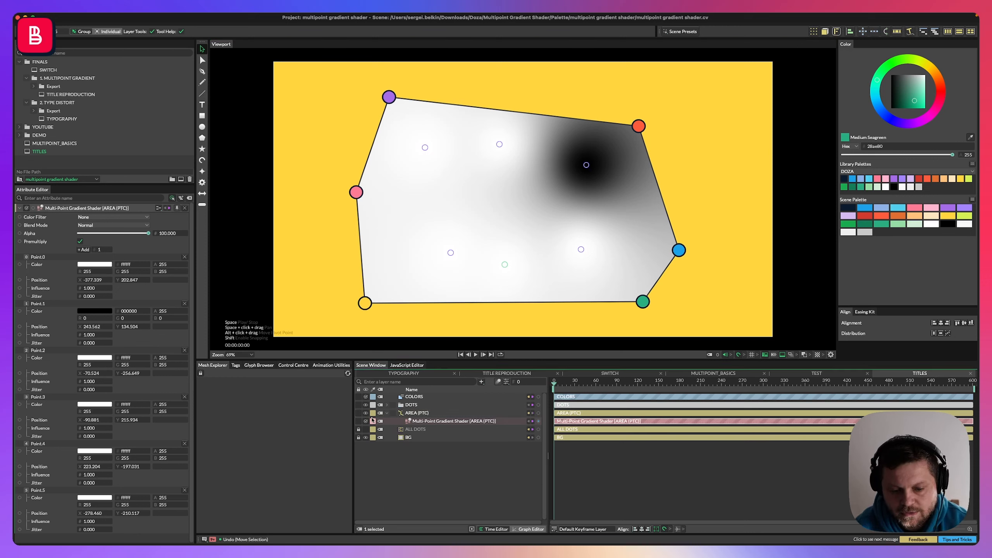
Select COLORS together with the Multi-Point Gradient Shader to show both in the attribute editor.
{"action": "left_click", "coordinate": [387, 414]}
{"action": "left_click", "coordinate": [387, 414]}
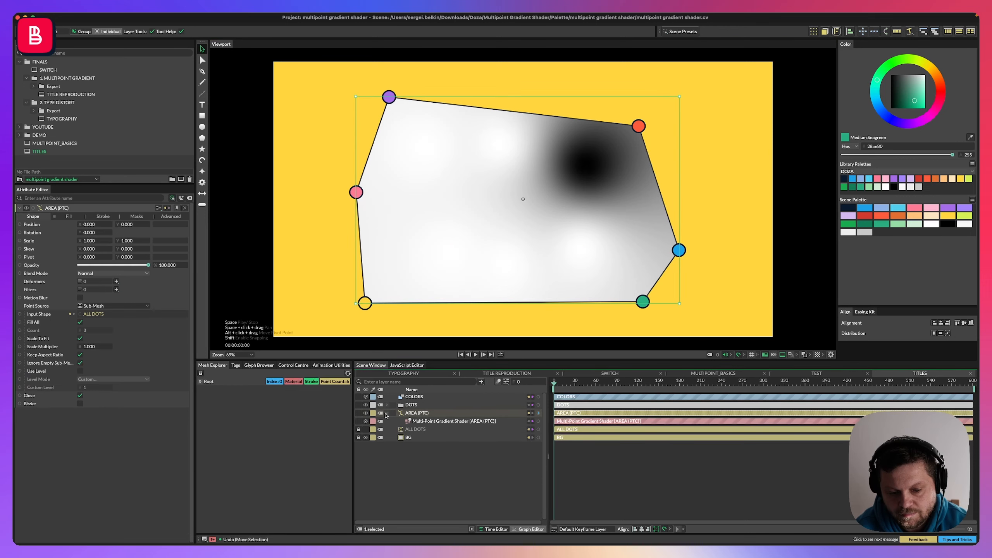
{"action": "left_click", "coordinate": [414, 397]}
{"action": "left_click", "coordinate": [416, 421], "text": "super"}
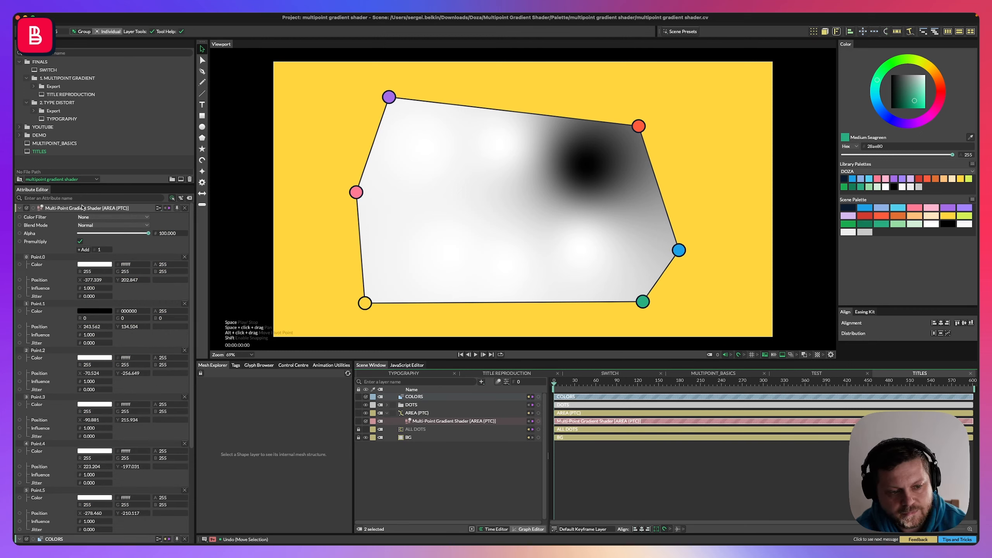
{"action": "left_click_drag", "start_coordinate": [83, 184], "coordinate": [84, 99]}
{"action": "scroll", "coordinate": [87, 430], "scroll_direction": "down", "scroll_amount": 5}
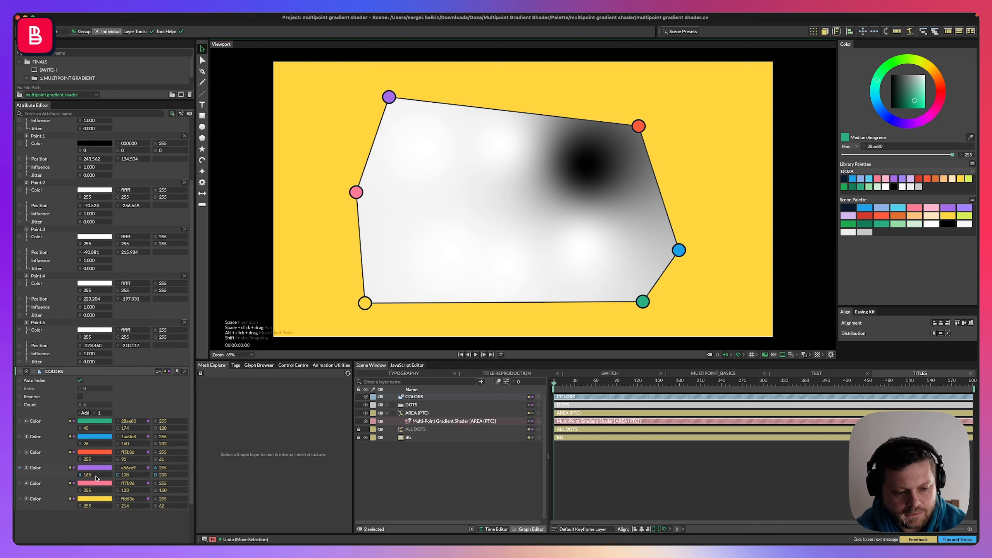
{"action": "scroll", "coordinate": [73, 300], "scroll_direction": "up", "scroll_amount": 2}
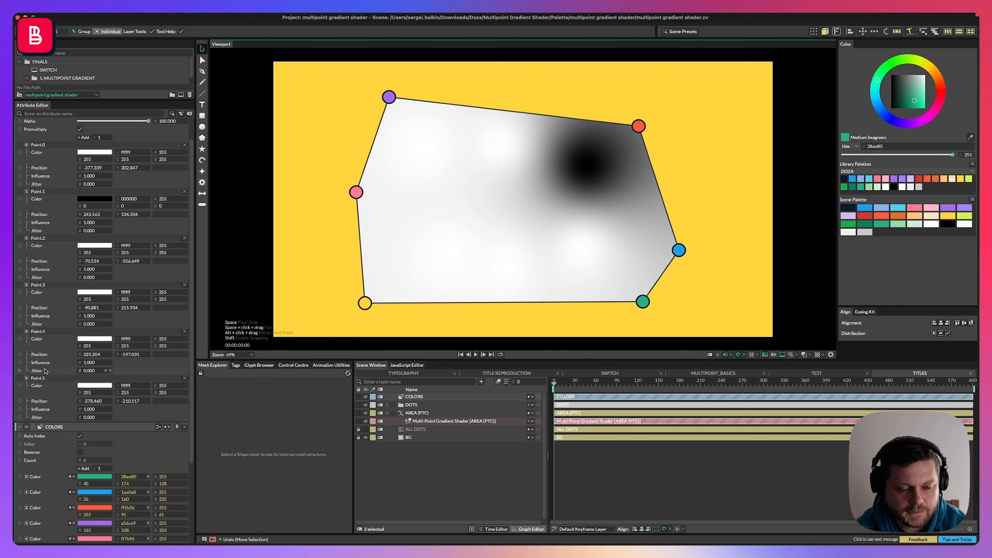
Connect the first three COLORS swatches to the colours of Point.0, Point.1 and Point.2.
{"action": "left_click_drag", "start_coordinate": [19, 477], "coordinate": [87, 154]}
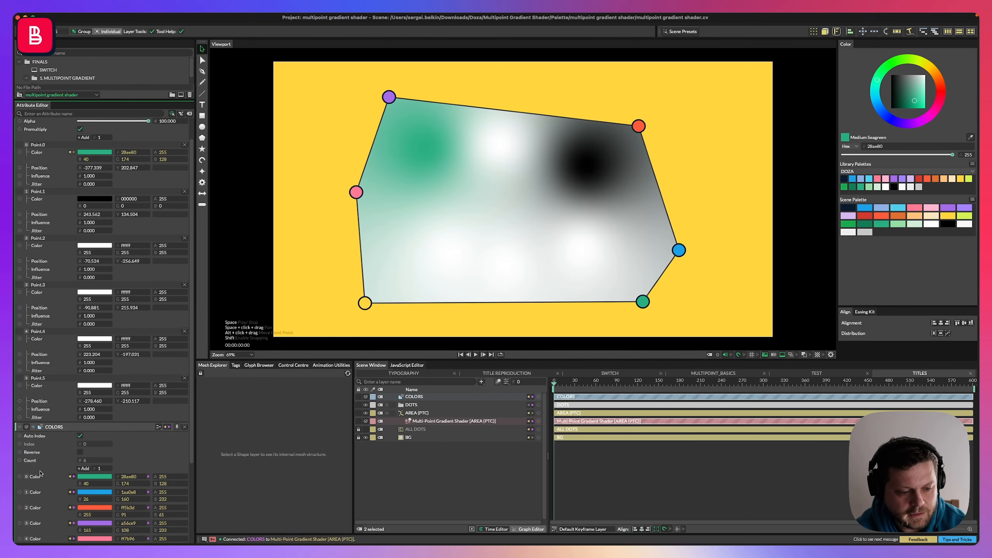
{"action": "left_click_drag", "start_coordinate": [24, 497], "coordinate": [87, 200]}
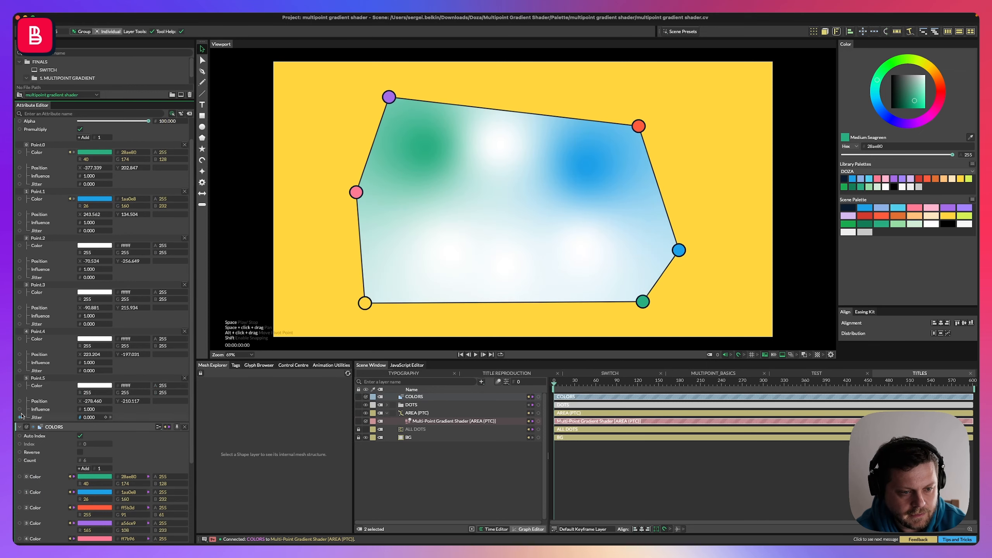
{"action": "left_click_drag", "start_coordinate": [23, 516], "coordinate": [86, 245]}
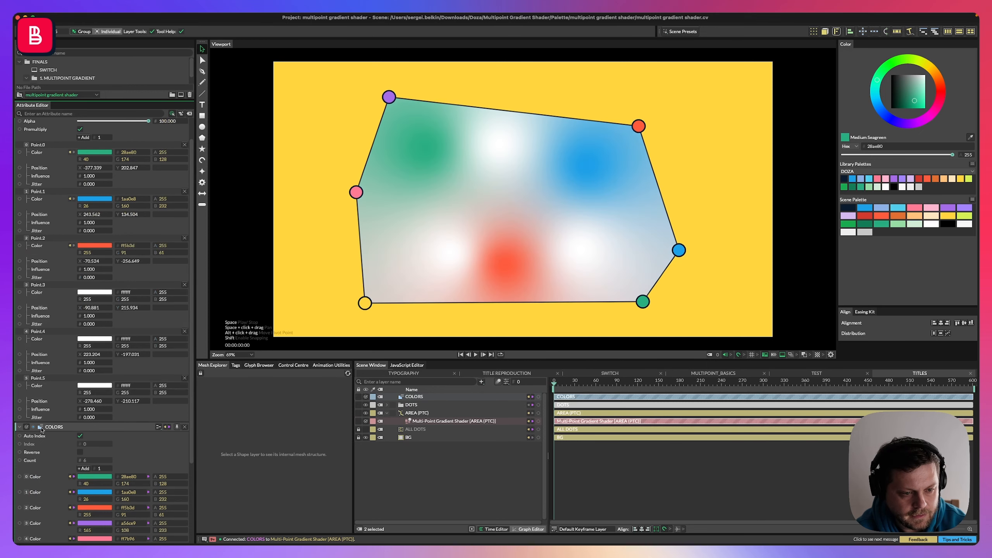
Connect the remaining three COLORS swatches to the colours of Point.3, Point.4 and Point.5.
{"action": "scroll", "coordinate": [28, 473], "scroll_direction": "down", "scroll_amount": 3}
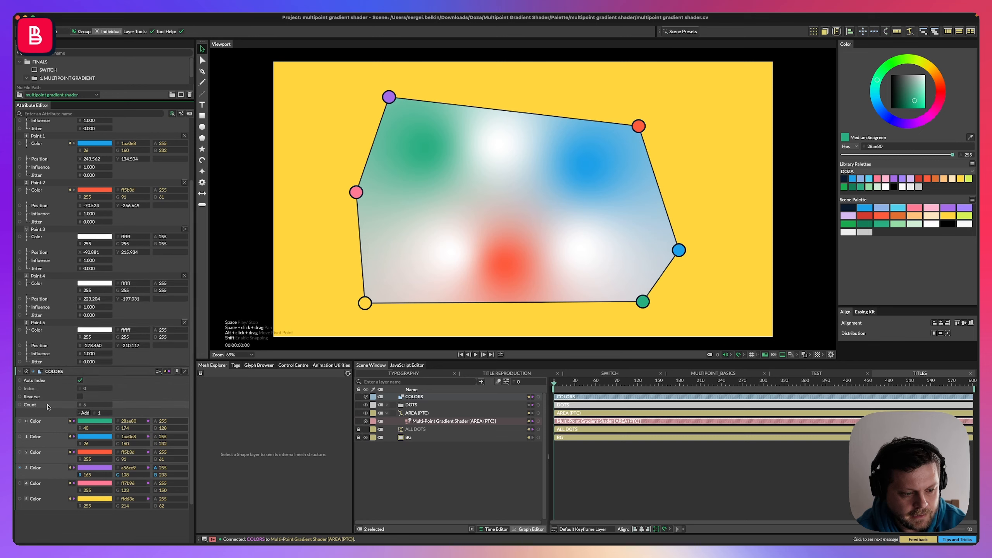
{"action": "left_click_drag", "start_coordinate": [20, 468], "coordinate": [94, 237]}
{"action": "left_click_drag", "start_coordinate": [21, 484], "coordinate": [93, 289]}
{"action": "left_click_drag", "start_coordinate": [20, 499], "coordinate": [87, 332]}
{"action": "scroll", "coordinate": [87, 332], "scroll_direction": "down", "scroll_amount": 2}
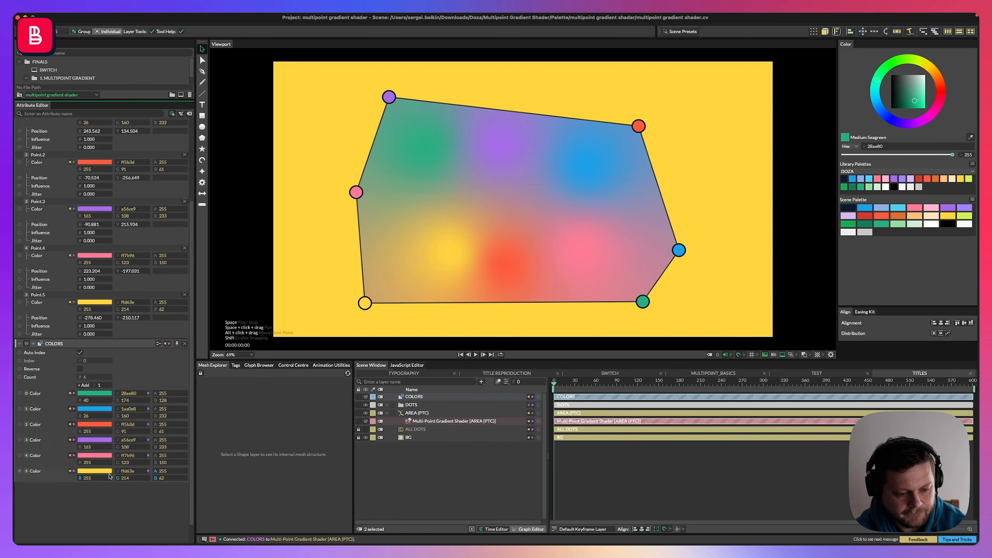
Reposition each gradient point near the dot of matching colour around the hexagon.
{"action": "left_click", "coordinate": [448, 454]}
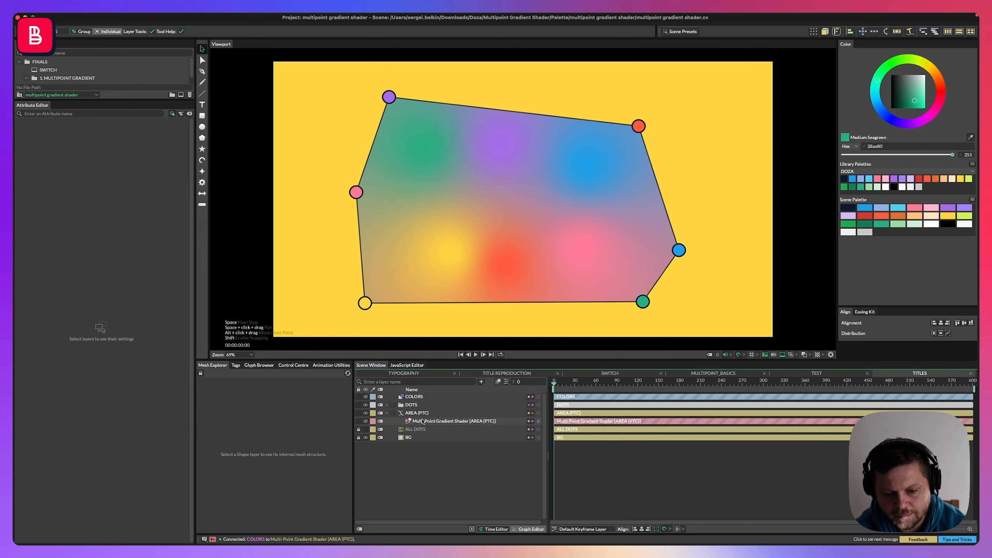
{"action": "left_click", "coordinate": [453, 421]}
{"action": "left_click_drag", "start_coordinate": [452, 256], "coordinate": [418, 259]}
{"action": "left_click_drag", "start_coordinate": [505, 266], "coordinate": [633, 137]}
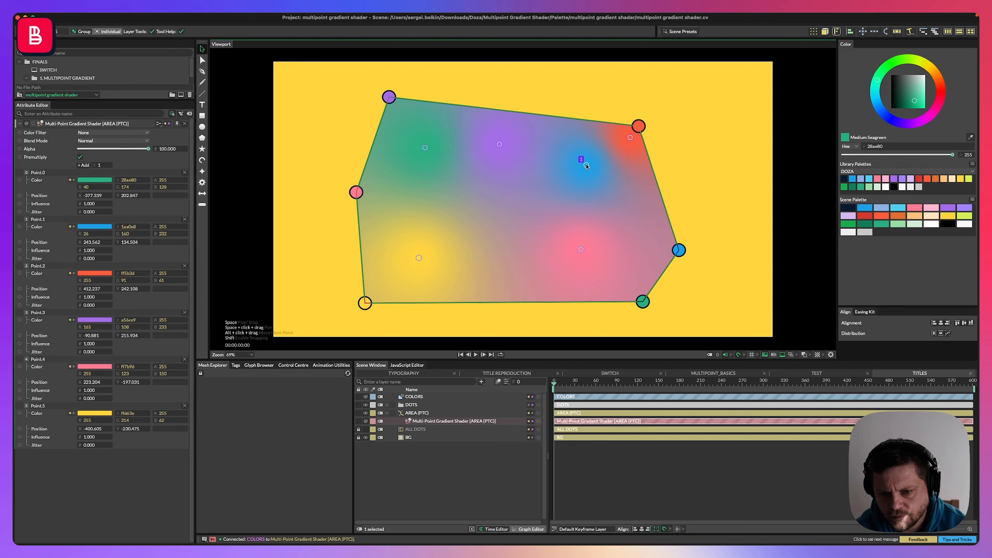
{"action": "left_click_drag", "start_coordinate": [586, 166], "coordinate": [663, 253]}
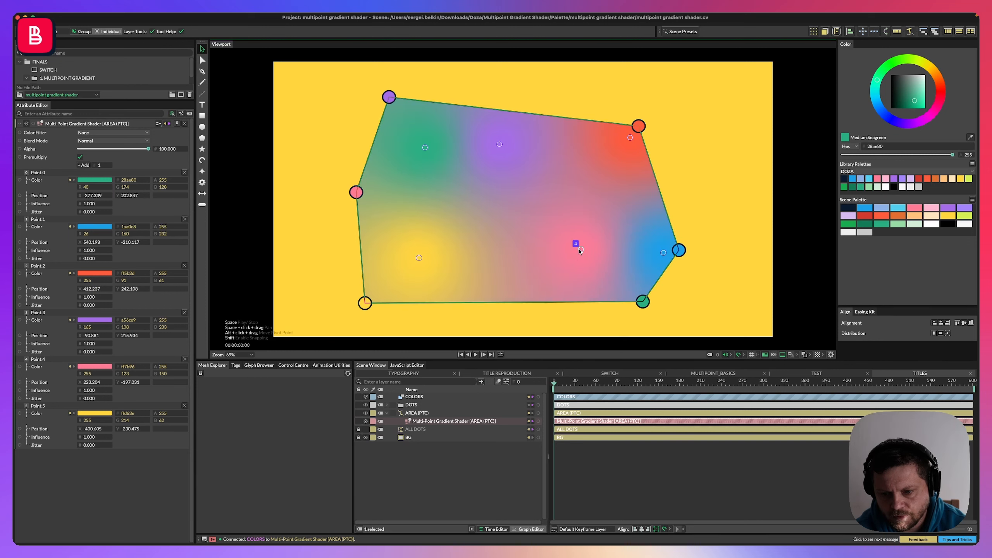
{"action": "left_click_drag", "start_coordinate": [581, 250], "coordinate": [383, 197]}
{"action": "left_click_drag", "start_coordinate": [425, 148], "coordinate": [618, 273]}
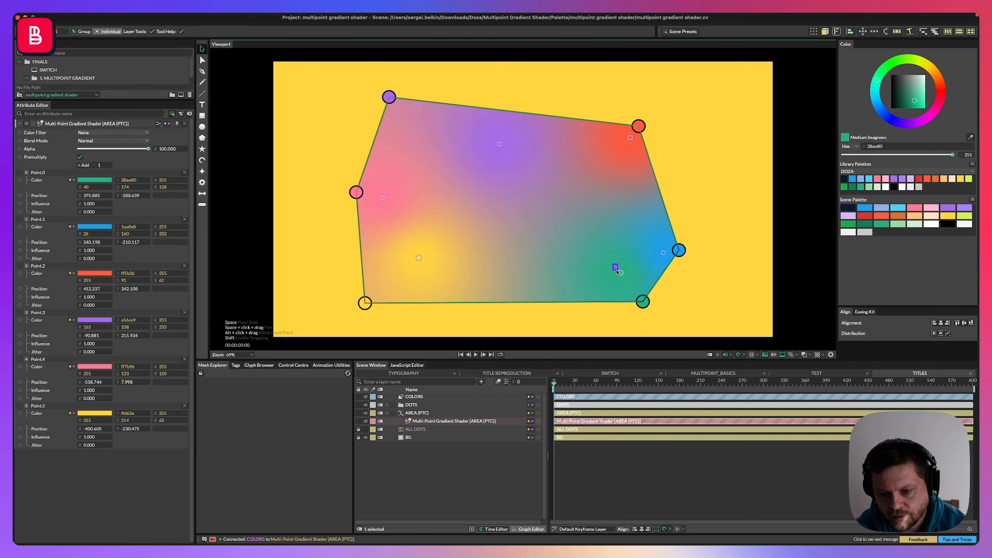
{"action": "left_click_drag", "start_coordinate": [495, 146], "coordinate": [398, 123]}
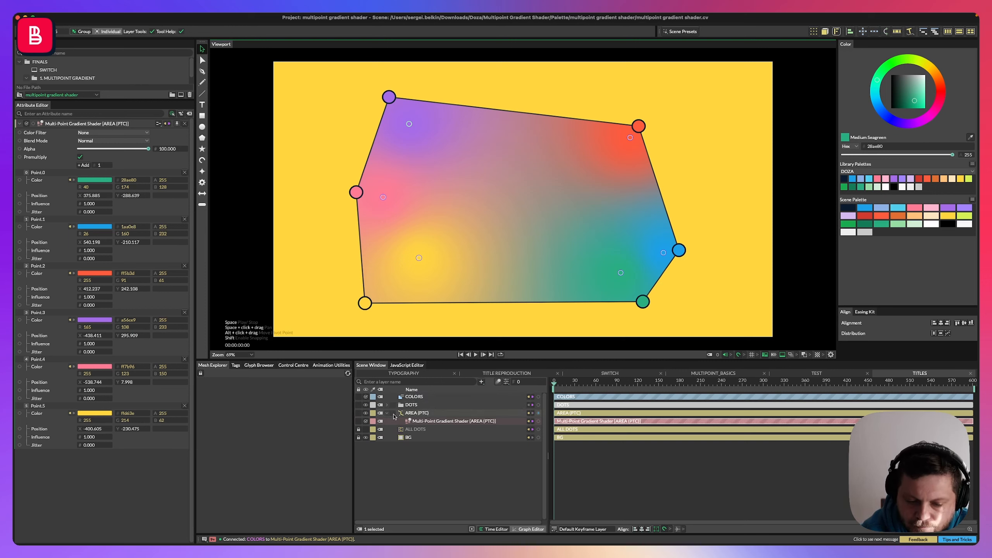
Expand DOTS and connect DOT_0_BASE's position to Point.0's position on the gradient shader.
{"action": "mouse_move", "coordinate": [958, 418]}
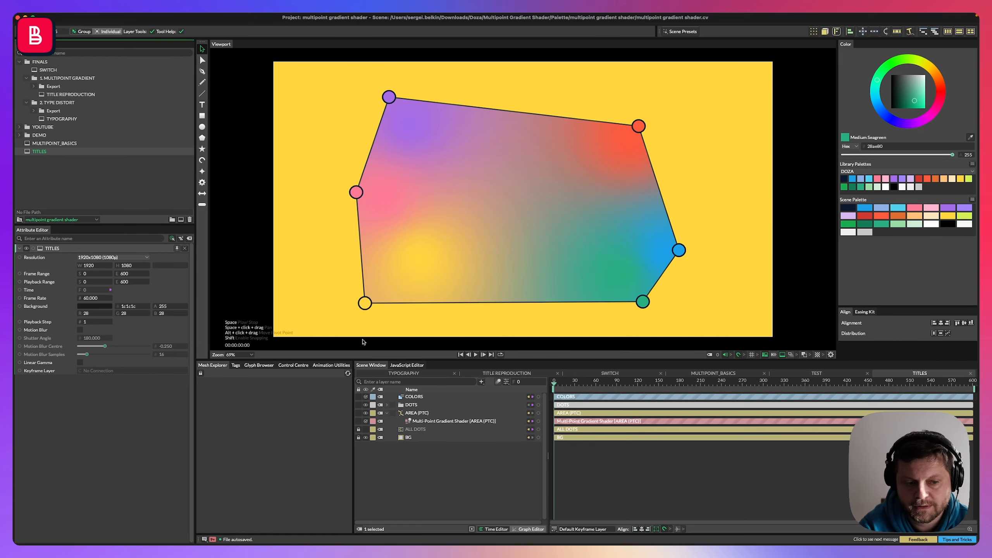
{"action": "left_click", "coordinate": [387, 406]}
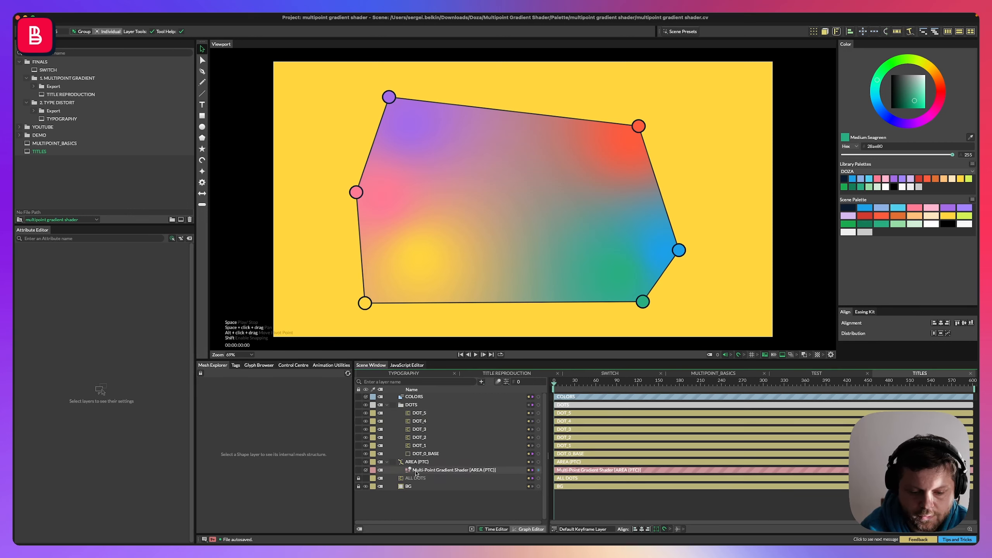
{"action": "left_click", "coordinate": [417, 470]}
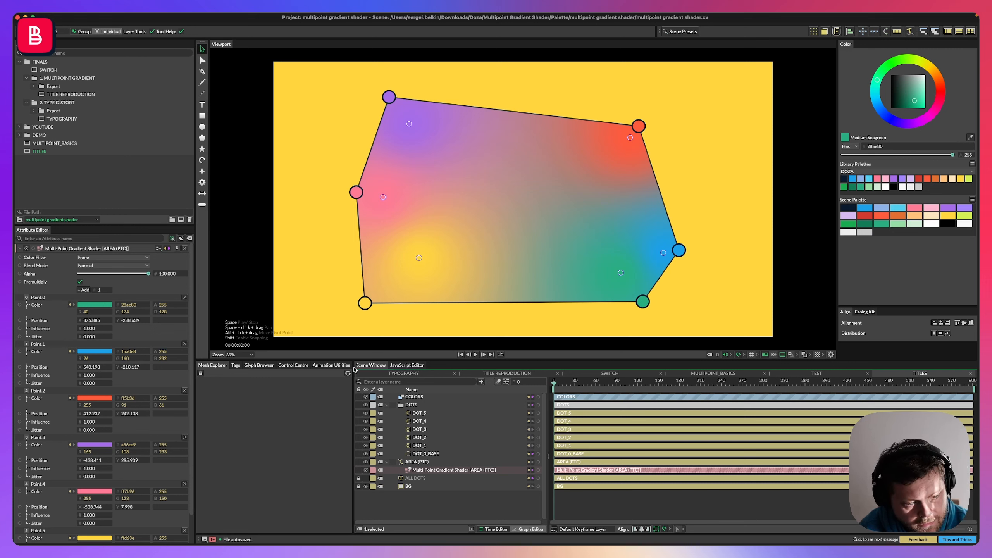
{"action": "left_click", "coordinate": [425, 455], "text": "shift"}
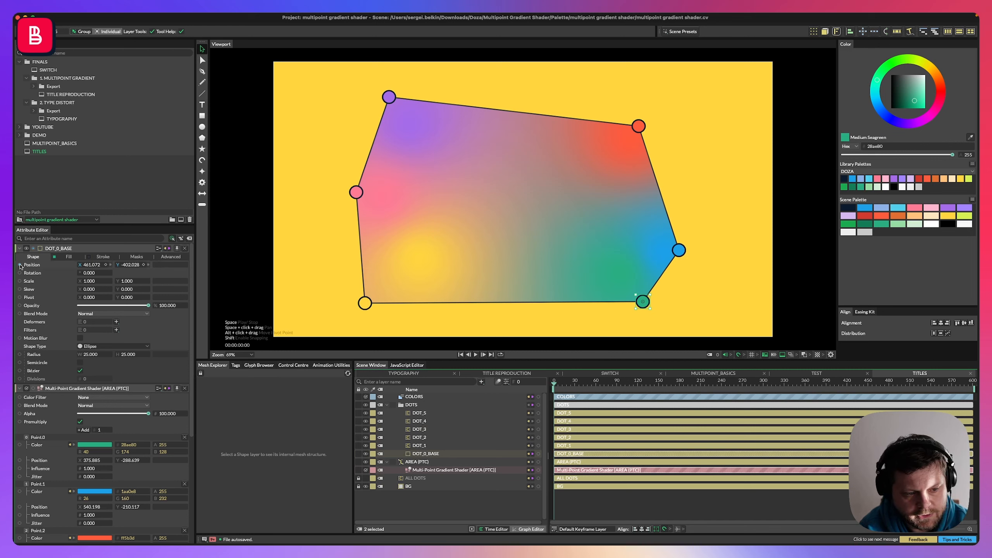
{"action": "left_click_drag", "start_coordinate": [20, 267], "coordinate": [37, 461]}
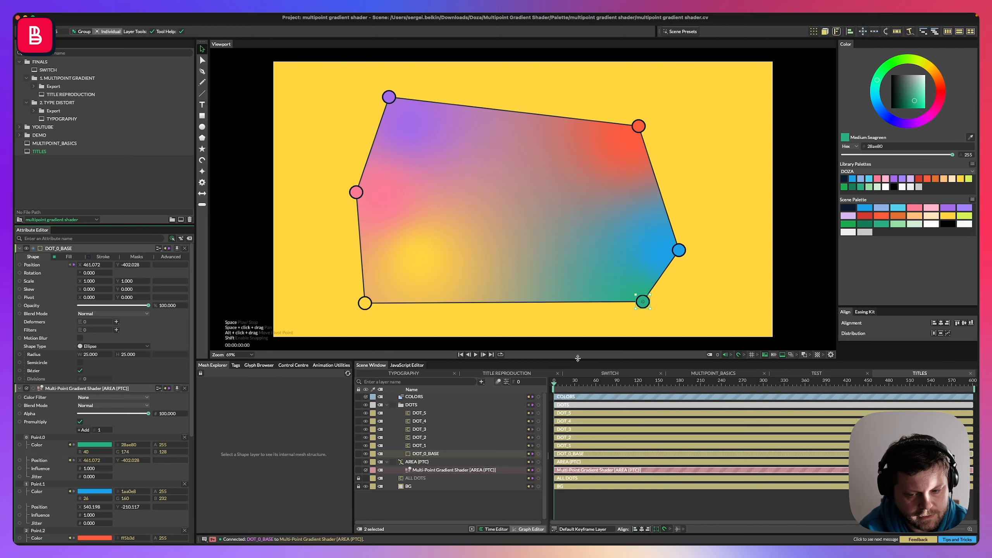
Nudge the green dot to test the linked gradient point, then undo the last two changes.
{"action": "mouse_move", "coordinate": [643, 301]}
{"action": "left_mouse_down"}
{"action": "mouse_move", "coordinate": [680, 309]}
{"action": "mouse_move", "coordinate": [646, 297]}
{"action": "left_mouse_up"}
{"action": "key", "text": "super+z"}
{"action": "key", "text": "super+z"}
{"action": "left_click", "coordinate": [629, 309]}
Select DOT_1 with the gradient shader and connect DOT_1's position to Point.1's position.
{"action": "left_click", "coordinate": [419, 446]}
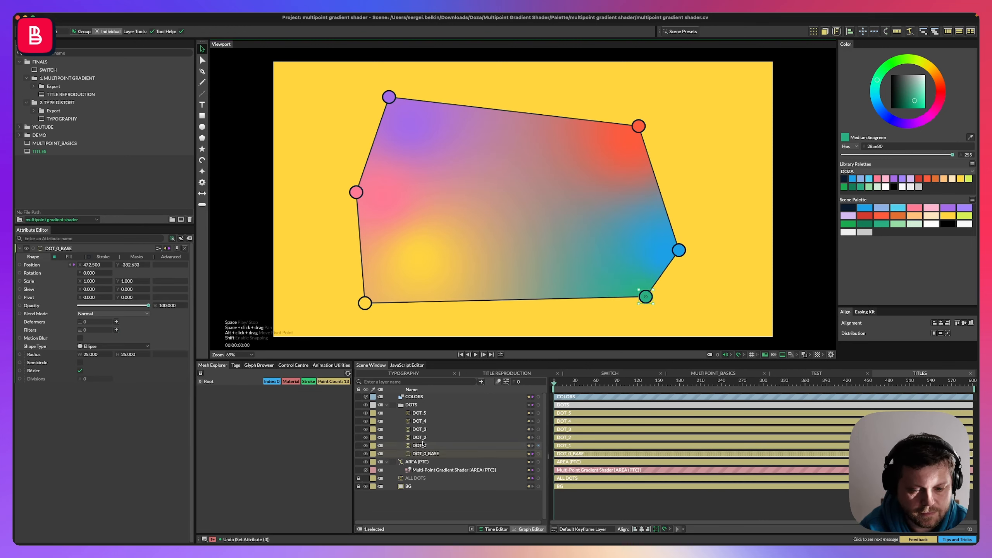
{"action": "left_click", "coordinate": [453, 469], "text": "super"}
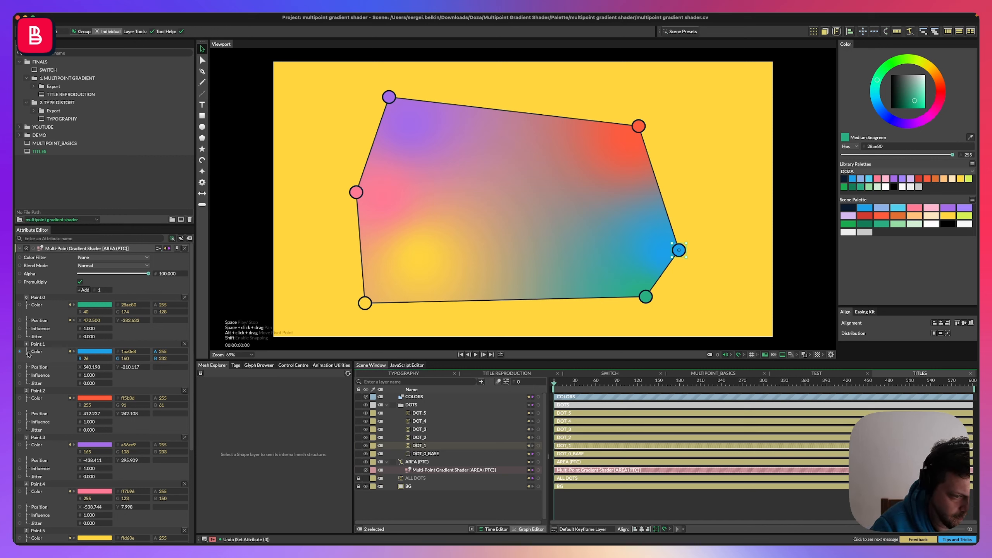
{"action": "scroll", "coordinate": [41, 496], "scroll_direction": "down", "scroll_amount": 5}
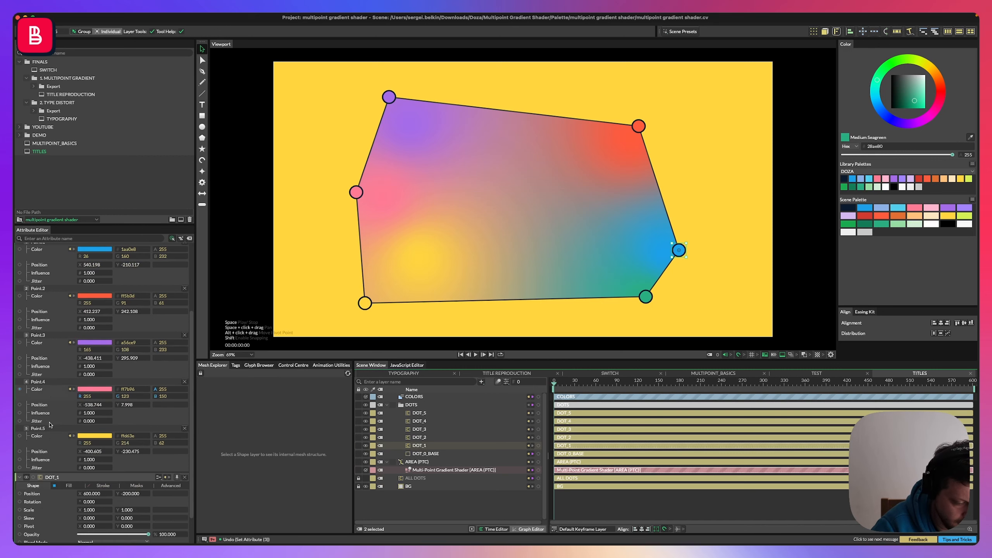
{"action": "left_click_drag", "start_coordinate": [20, 458], "coordinate": [38, 341]}
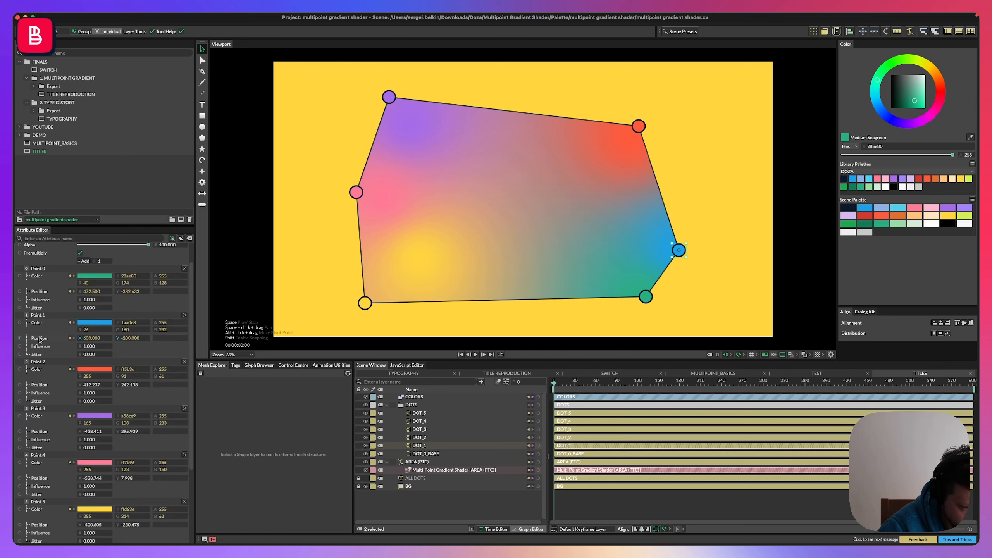
Connect DOT_2's position to Point.2's position on the gradient shader.
{"action": "left_click", "coordinate": [419, 439], "text": "shift"}
{"action": "scroll", "coordinate": [67, 422], "scroll_direction": "down", "scroll_amount": 3}
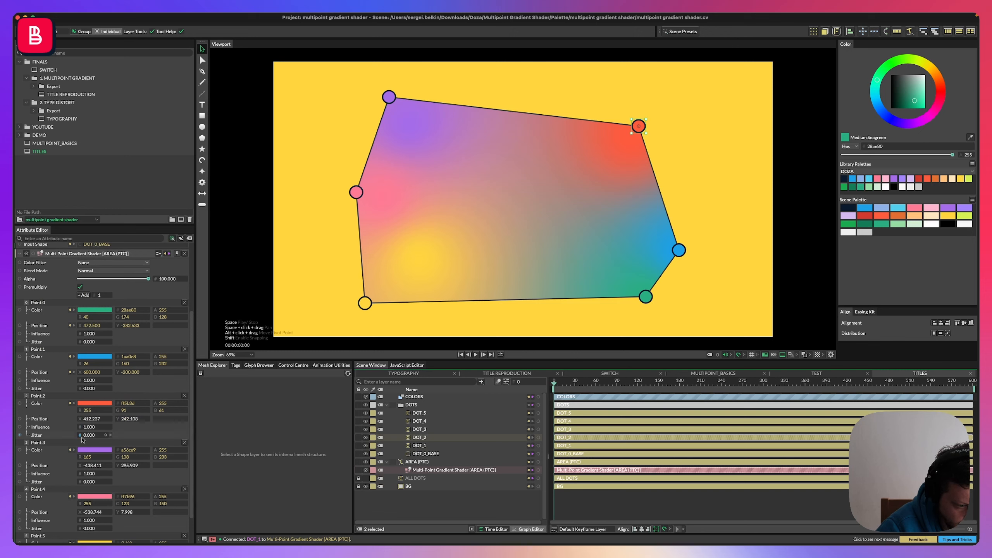
{"action": "scroll", "coordinate": [57, 418], "scroll_direction": "up", "scroll_amount": 3}
{"action": "scroll", "coordinate": [51, 376], "scroll_direction": "down", "scroll_amount": 3}
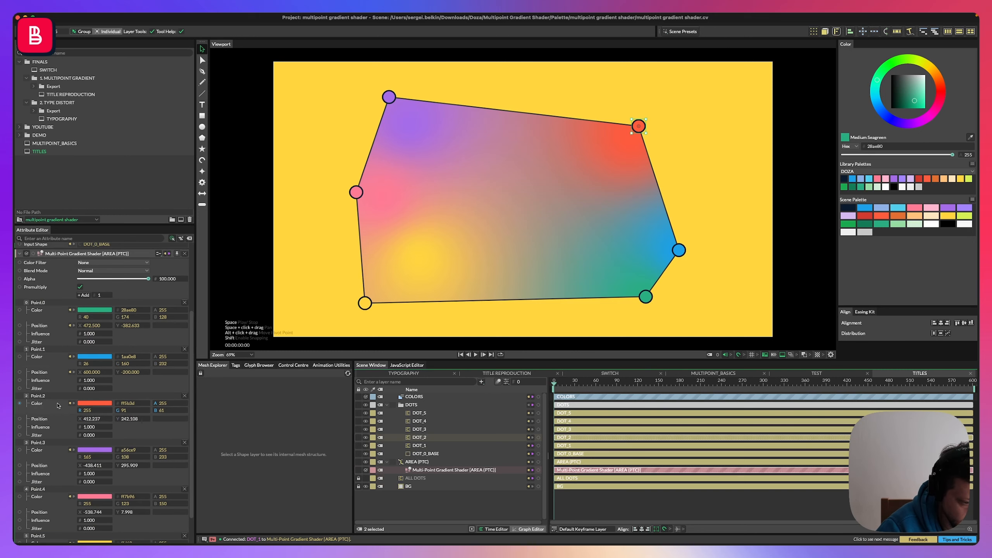
{"action": "scroll", "coordinate": [66, 401], "scroll_direction": "up", "scroll_amount": 3}
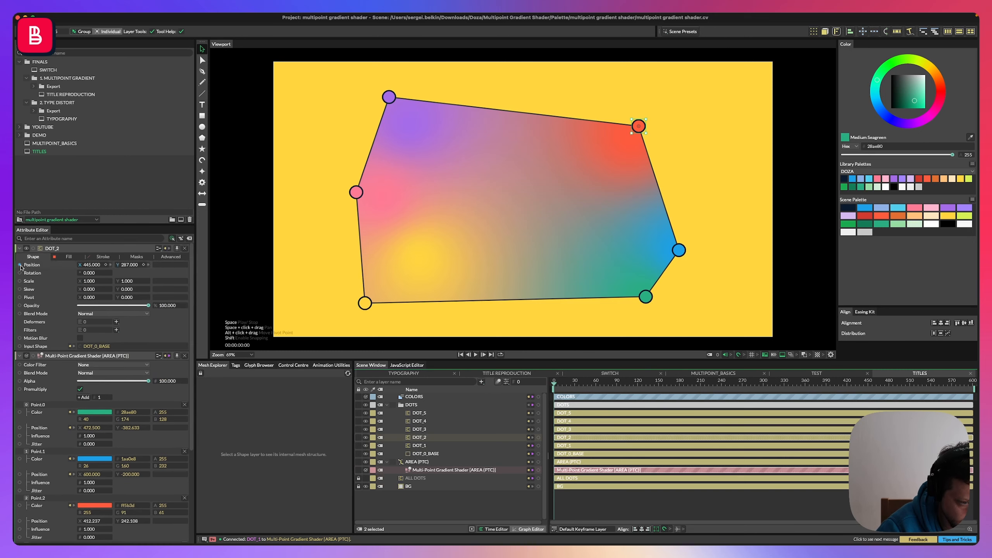
{"action": "left_click_drag", "start_coordinate": [20, 265], "coordinate": [41, 497]}
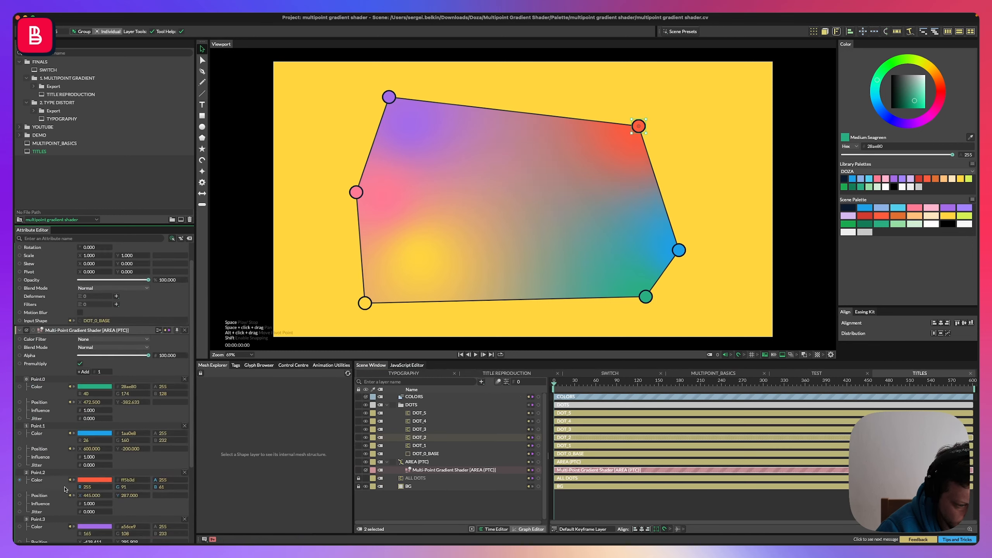
Connect DOT_3's position to Point.3's position on the gradient shader.
{"action": "left_click", "coordinate": [408, 437], "text": "super"}
{"action": "left_click", "coordinate": [408, 430], "text": "super"}
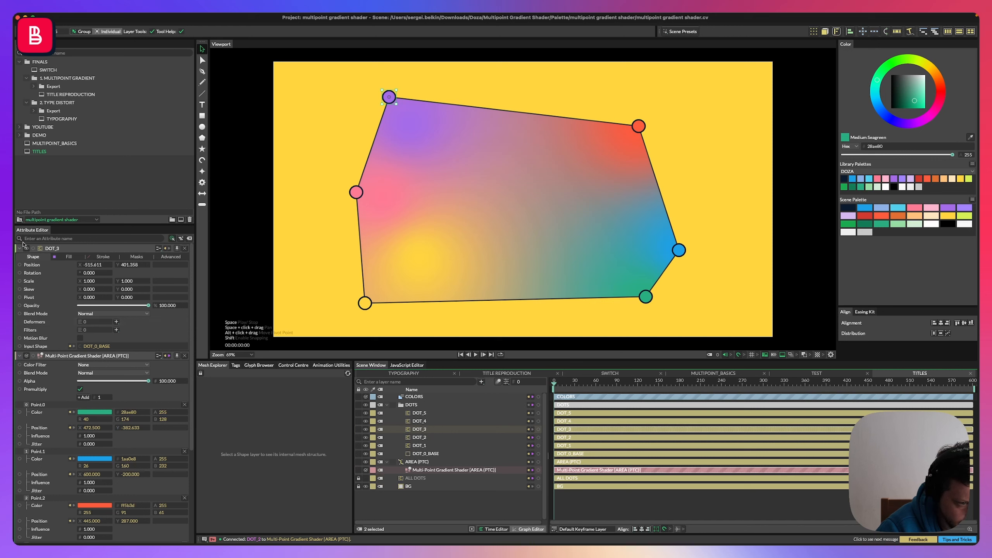
{"action": "left_click_drag", "start_coordinate": [22, 267], "coordinate": [38, 442]}
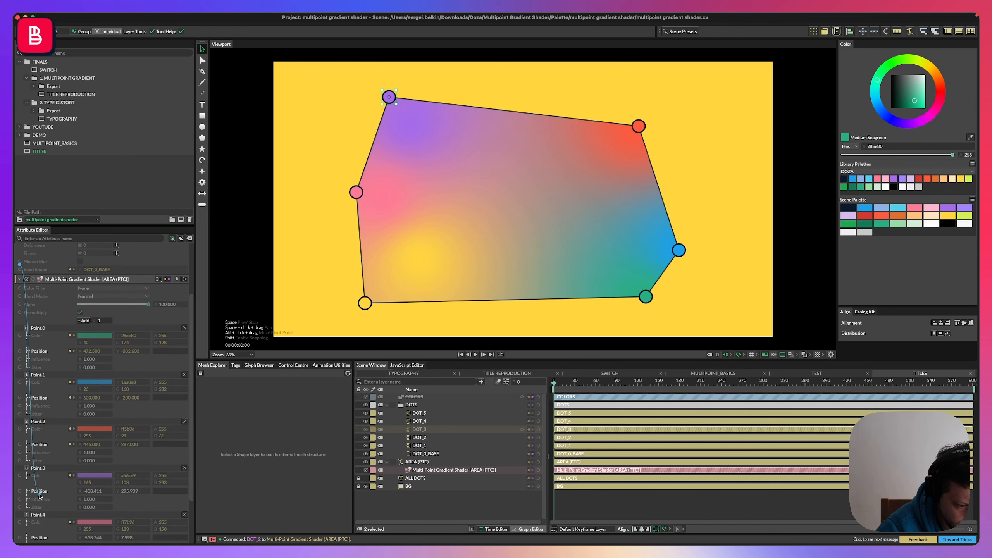
{"action": "left_click_drag", "start_coordinate": [40, 493], "coordinate": [41, 494]}
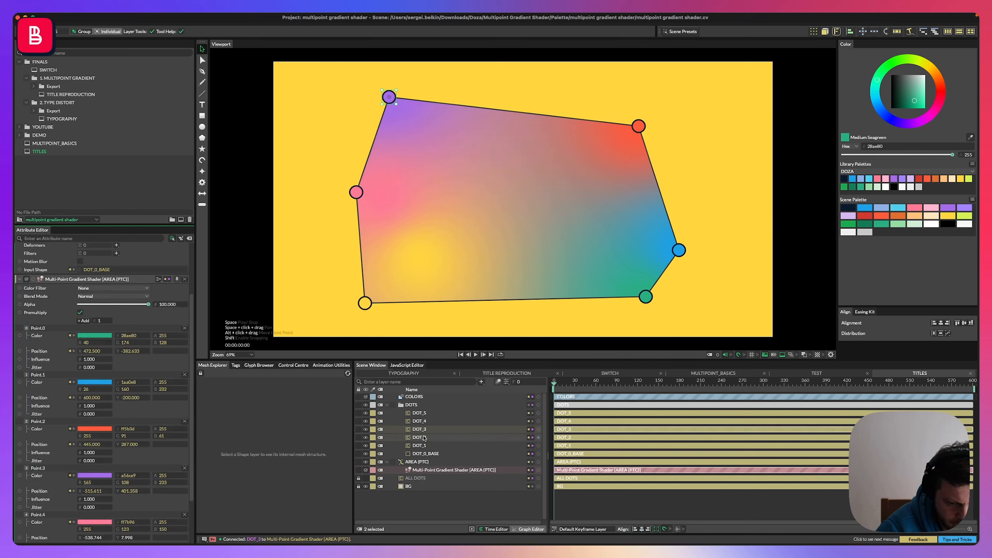
Connect DOT_4's position to Point.4's position on the gradient shader.
{"action": "left_click", "coordinate": [386, 422]}
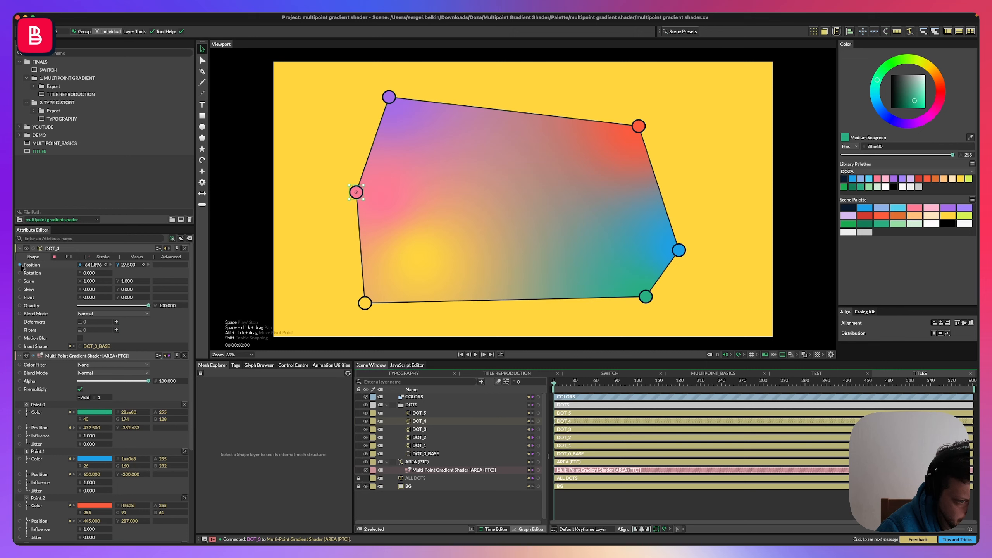
{"action": "left_click_drag", "start_coordinate": [22, 268], "coordinate": [37, 522]}
{"action": "scroll", "coordinate": [39, 409], "scroll_direction": "down", "scroll_amount": 2}
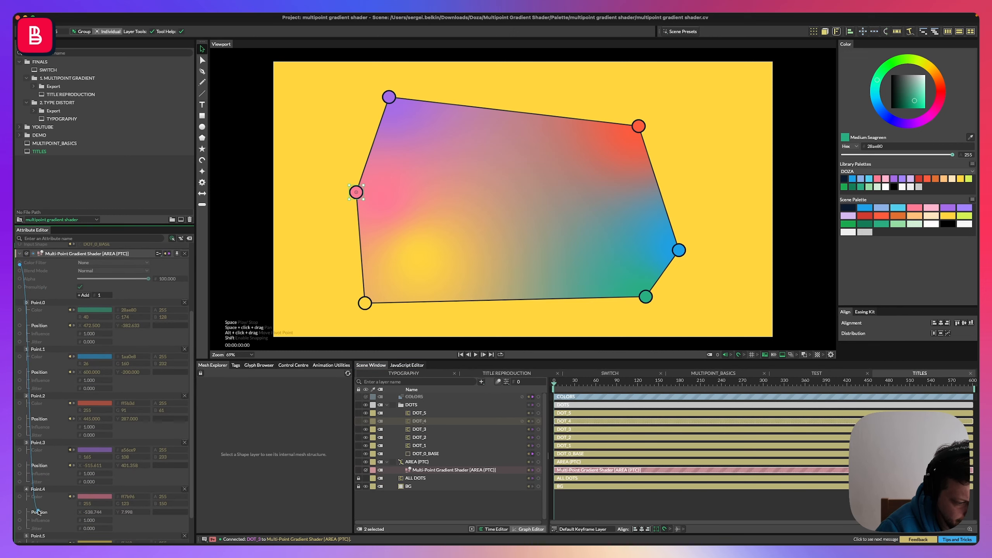
Connect DOT_5's position to Point.5's position on the gradient shader.
{"action": "left_click", "coordinate": [430, 414]}
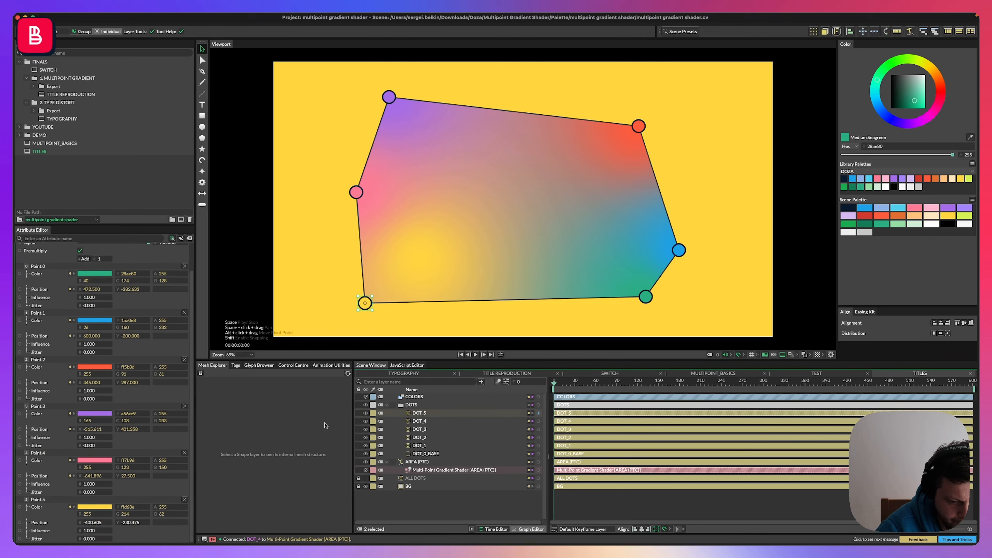
{"action": "left_click_drag", "start_coordinate": [20, 272], "coordinate": [38, 535]}
{"action": "scroll", "coordinate": [23, 282], "scroll_direction": "down", "scroll_amount": 3}
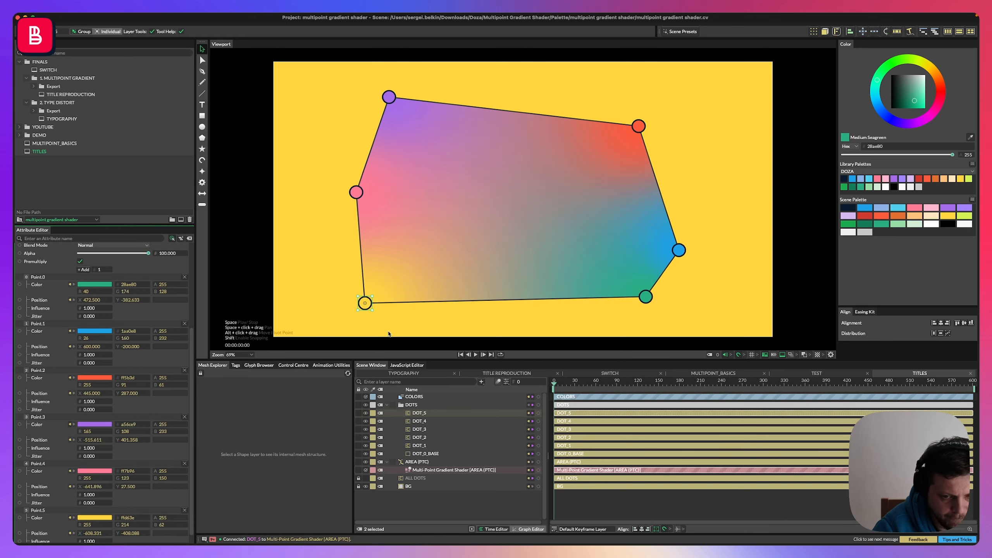
Move the hexagon's dots outward in the viewport to reshape the gradient area.
{"action": "left_click", "coordinate": [465, 238]}
{"action": "left_click", "coordinate": [330, 302]}
{"action": "left_click", "coordinate": [607, 146]}
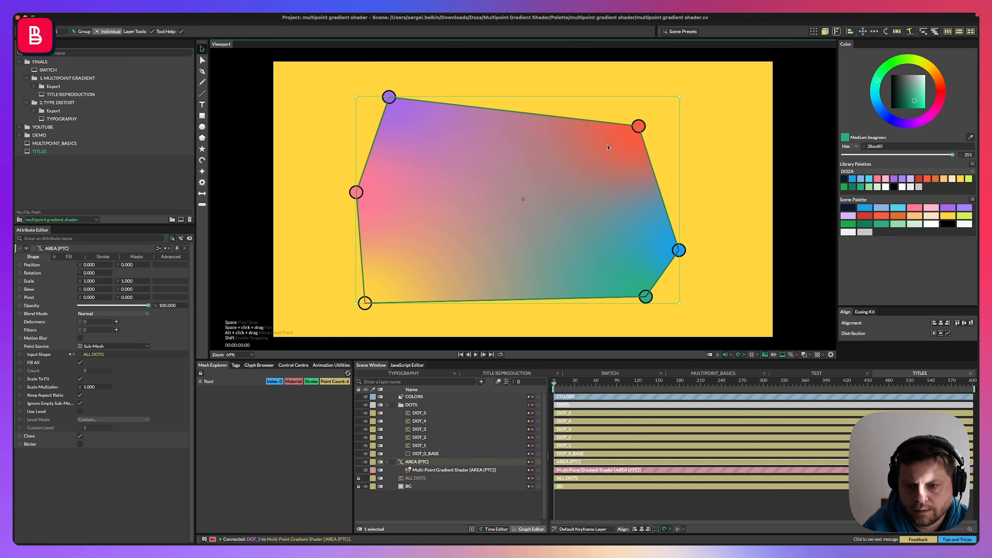
{"action": "left_click", "coordinate": [319, 281]}
{"action": "mouse_move", "coordinate": [369, 304]}
{"action": "left_mouse_down"}
{"action": "mouse_move", "coordinate": [448, 249]}
{"action": "mouse_move", "coordinate": [380, 297]}
{"action": "left_mouse_up"}
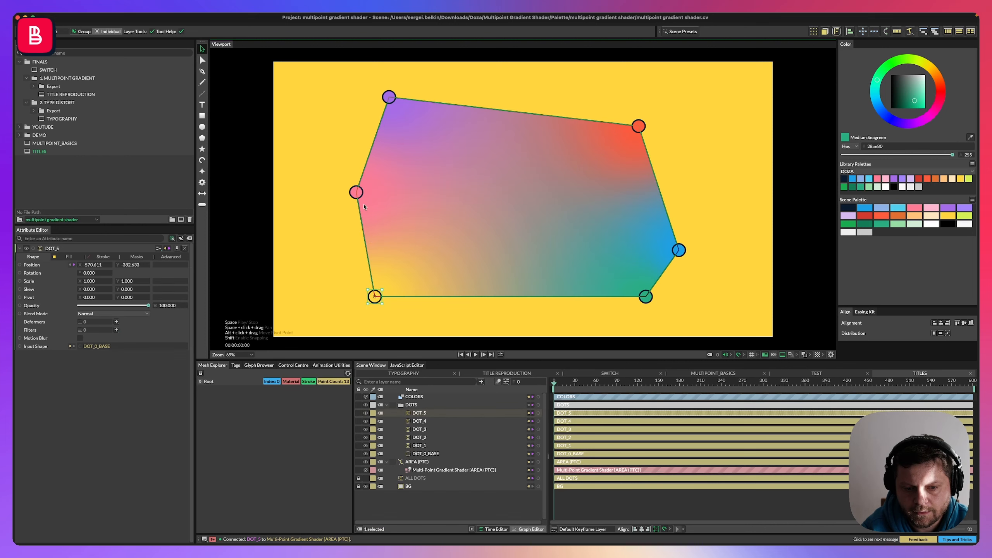
{"action": "left_click_drag", "start_coordinate": [351, 192], "coordinate": [325, 201]}
{"action": "mouse_move", "coordinate": [389, 96]}
{"action": "left_mouse_down"}
{"action": "mouse_move", "coordinate": [403, 122]}
{"action": "mouse_move", "coordinate": [390, 85]}
{"action": "left_mouse_up"}
{"action": "left_click_drag", "start_coordinate": [639, 126], "coordinate": [672, 116]}
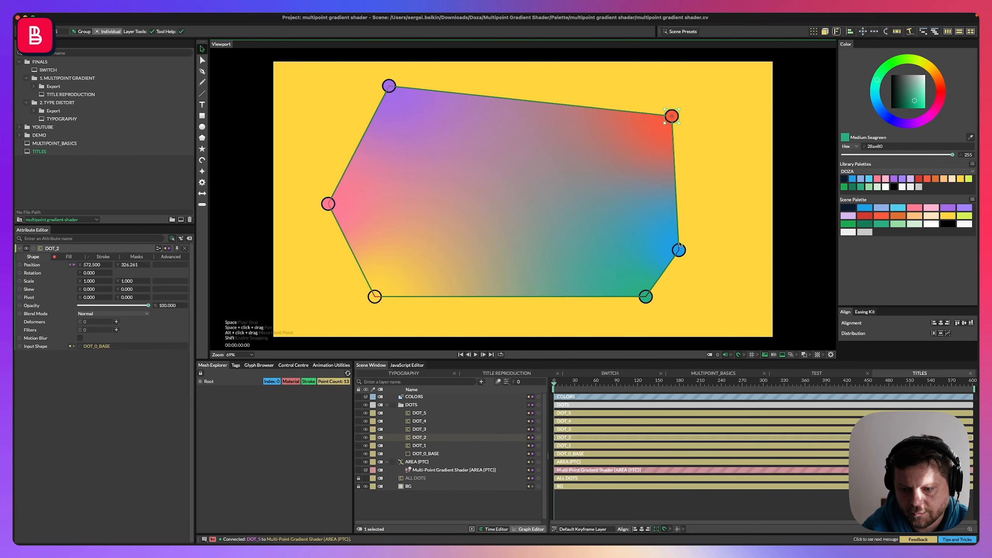
{"action": "mouse_move", "coordinate": [679, 250]}
{"action": "left_mouse_down"}
{"action": "mouse_move", "coordinate": [698, 260]}
{"action": "mouse_move", "coordinate": [688, 245]}
{"action": "left_mouse_up"}
{"action": "left_click_drag", "start_coordinate": [647, 300], "coordinate": [624, 290]}
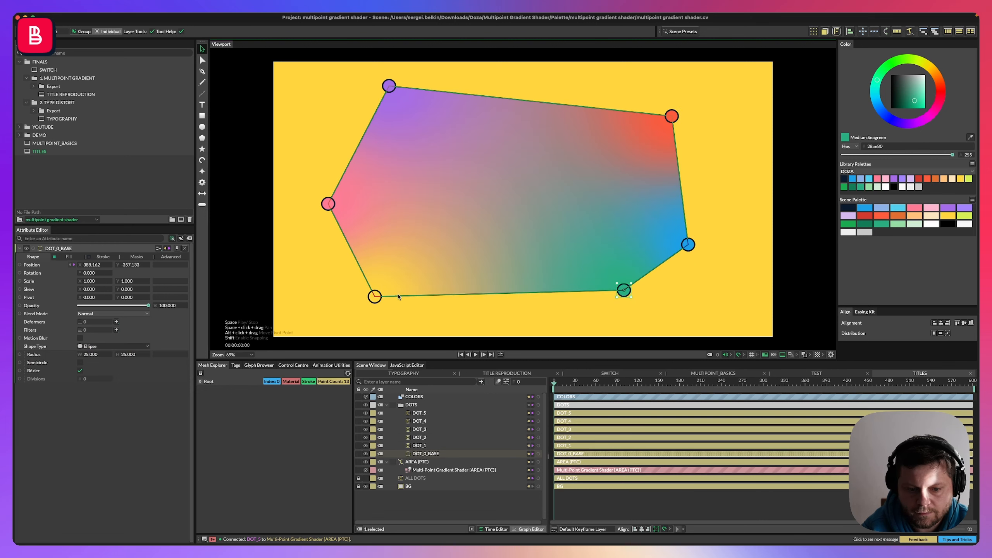
Adjust the yellow, pink, purple, green and blue dots further to refine the hexagon shape.
{"action": "left_click_drag", "start_coordinate": [375, 297], "coordinate": [414, 297]}
{"action": "left_click_drag", "start_coordinate": [327, 207], "coordinate": [359, 215]}
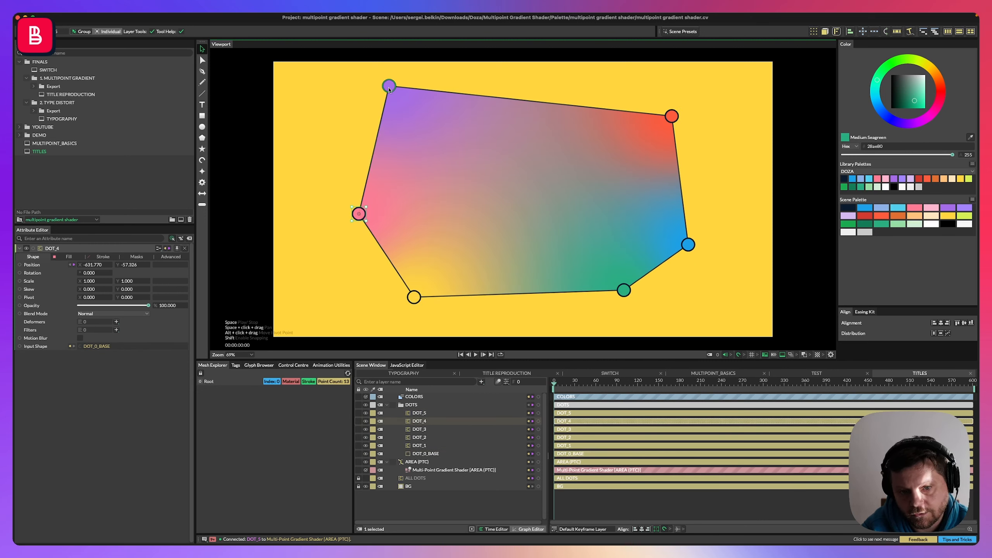
{"action": "left_click_drag", "start_coordinate": [389, 86], "coordinate": [388, 92]}
{"action": "left_click_drag", "start_coordinate": [623, 298], "coordinate": [628, 309]}
{"action": "mouse_move", "coordinate": [689, 244]}
{"action": "left_mouse_down"}
{"action": "mouse_move", "coordinate": [673, 250]}
{"action": "mouse_move", "coordinate": [714, 258]}
{"action": "mouse_move", "coordinate": [696, 235]}
{"action": "mouse_move", "coordinate": [707, 227]}
{"action": "mouse_move", "coordinate": [673, 246]}
{"action": "mouse_move", "coordinate": [700, 260]}
{"action": "mouse_move", "coordinate": [692, 246]}
{"action": "left_mouse_up"}
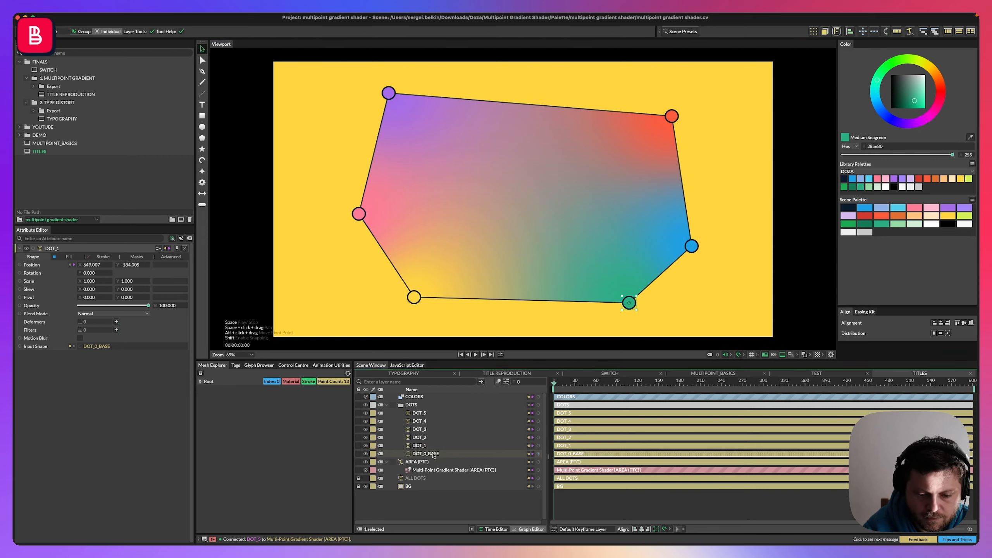
Add a Math2 utility to DOT_0_BASE's position and select the new Math2 layer.
{"action": "left_click", "coordinate": [445, 454]}
{"action": "right_click", "coordinate": [450, 454]}
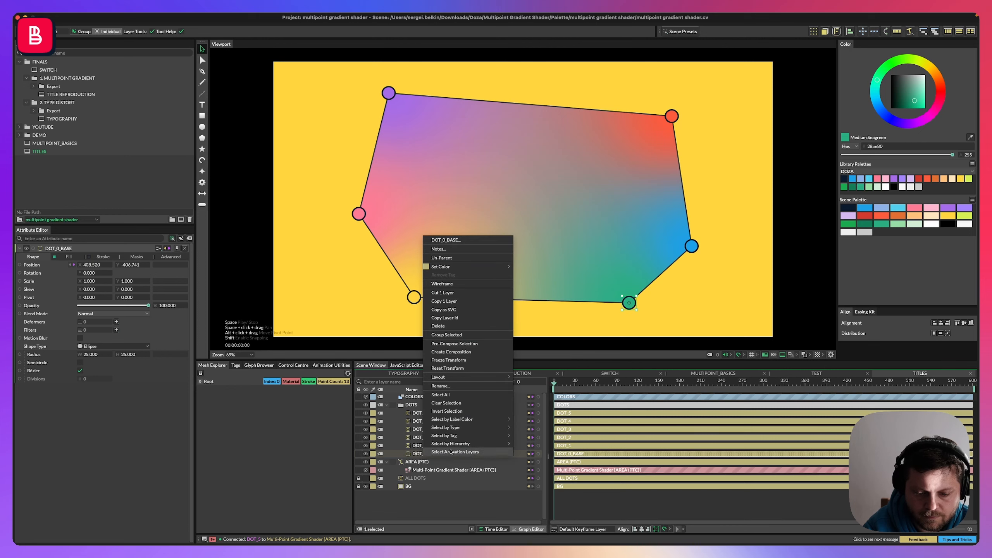
{"action": "left_click", "coordinate": [409, 455]}
{"action": "right_click", "coordinate": [32, 267]}
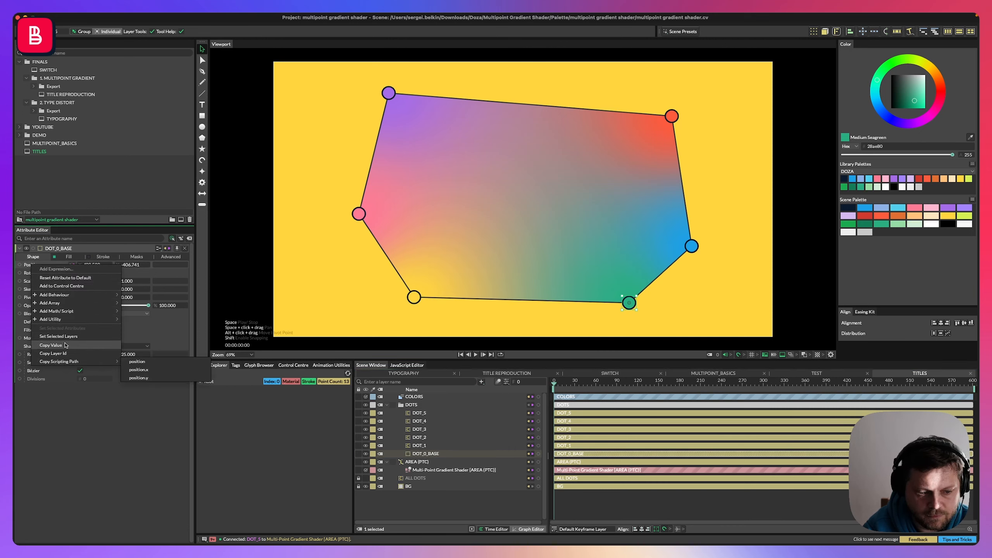
{"action": "mouse_move", "coordinate": [98, 294]}
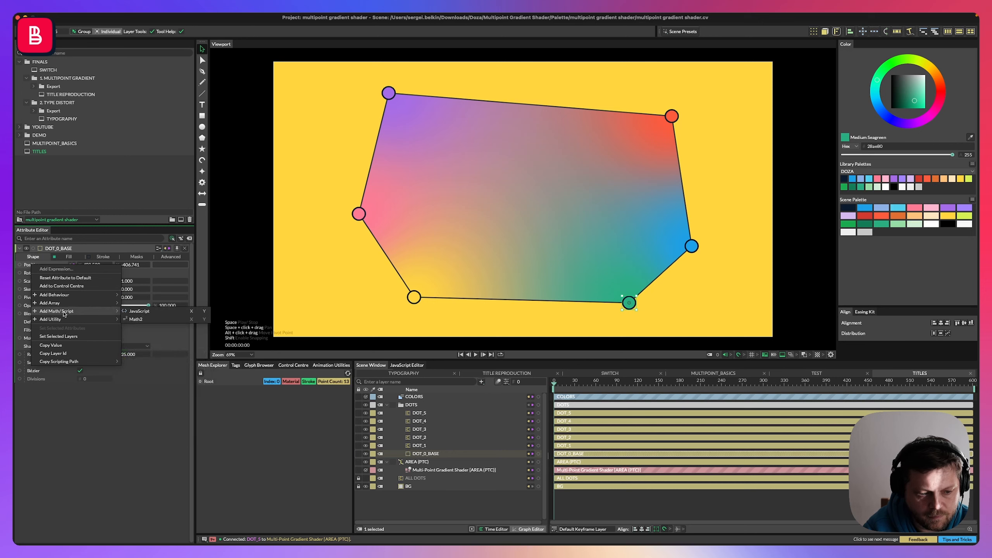
{"action": "mouse_move", "coordinate": [78, 319]}
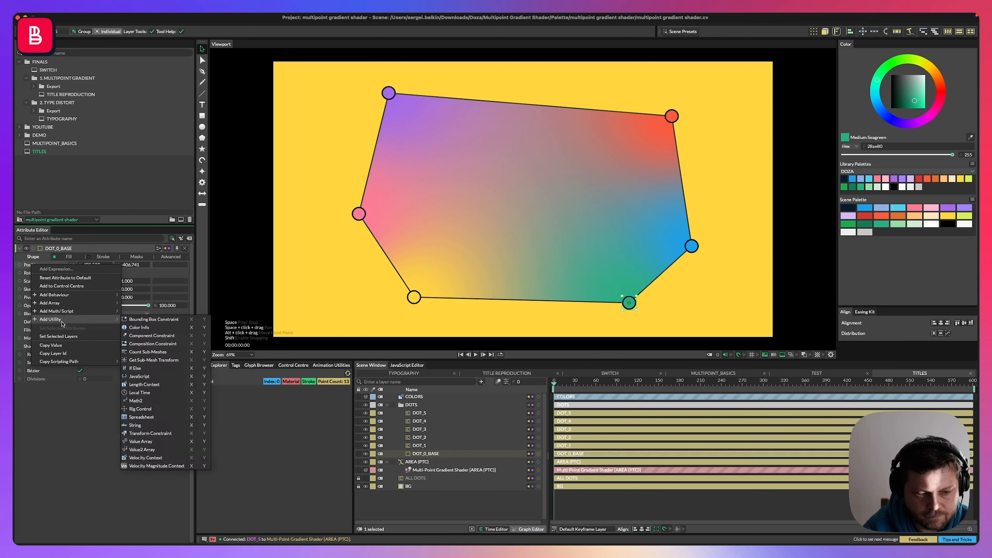
{"action": "left_click", "coordinate": [144, 403]}
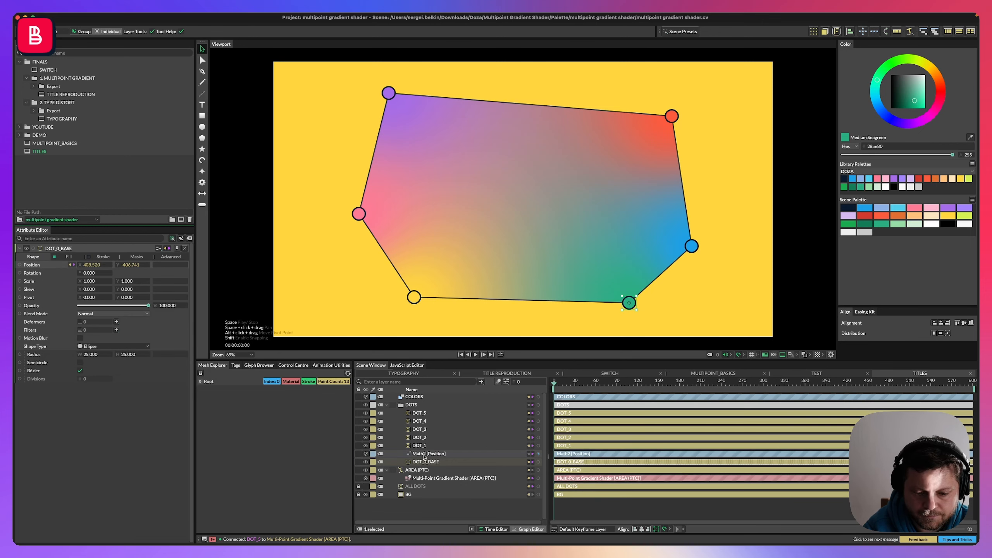
{"action": "left_click", "coordinate": [421, 461]}
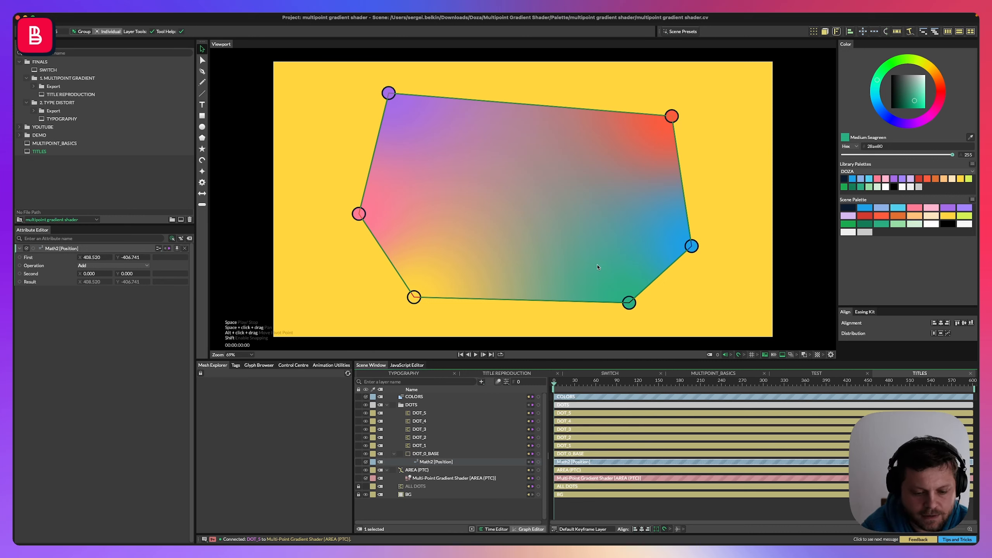
Add a Noise behaviour to the Math2 node's Second value and select the Noise layer.
{"action": "right_click", "coordinate": [34, 276]}
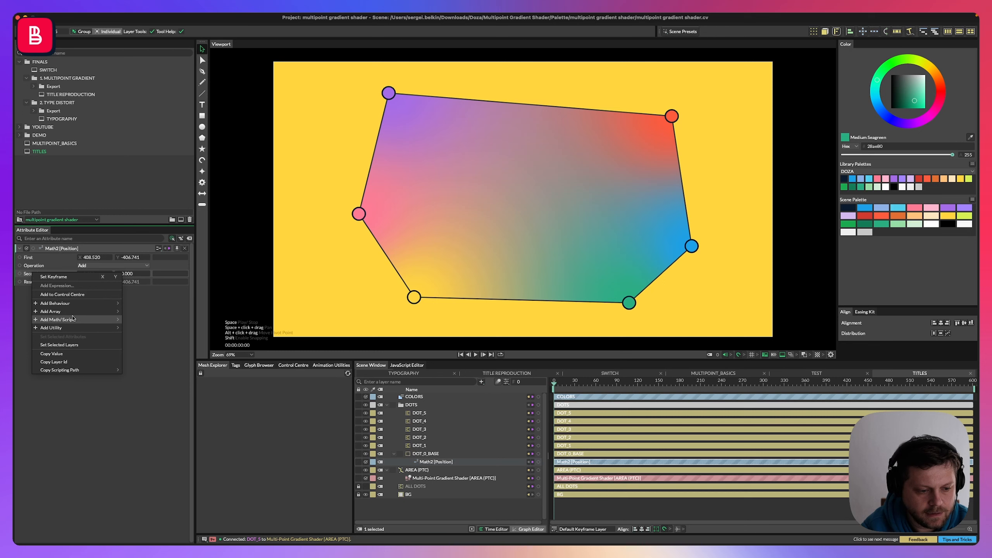
{"action": "mouse_move", "coordinate": [67, 328]}
{"action": "mouse_move", "coordinate": [59, 304]}
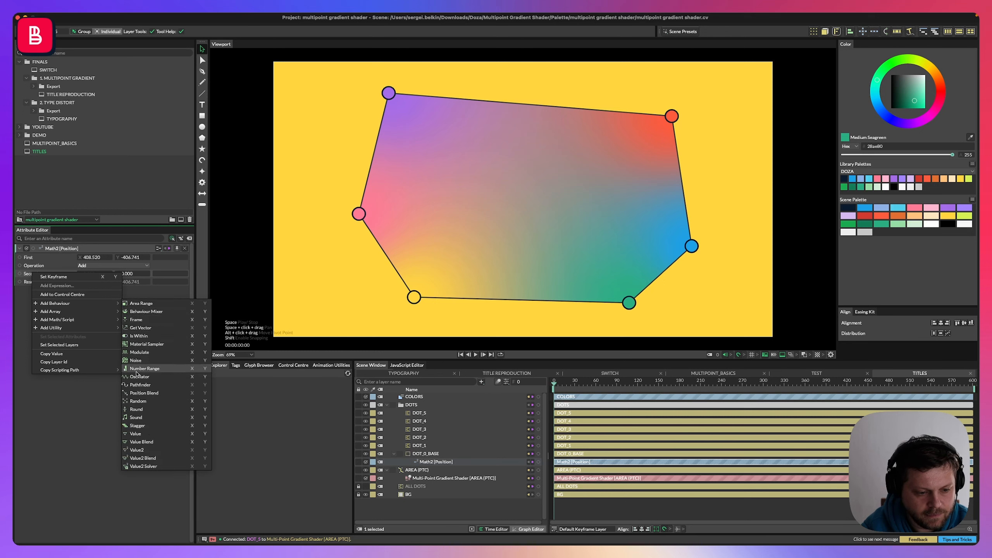
{"action": "left_click", "coordinate": [147, 352]}
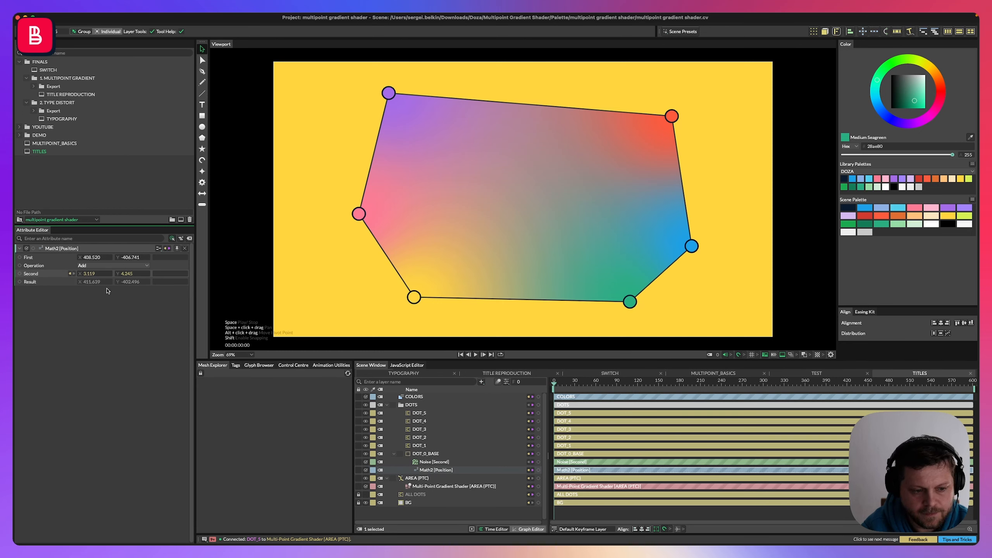
{"action": "left_click_drag", "start_coordinate": [432, 462], "coordinate": [433, 470]}
{"action": "key", "text": "Up"}
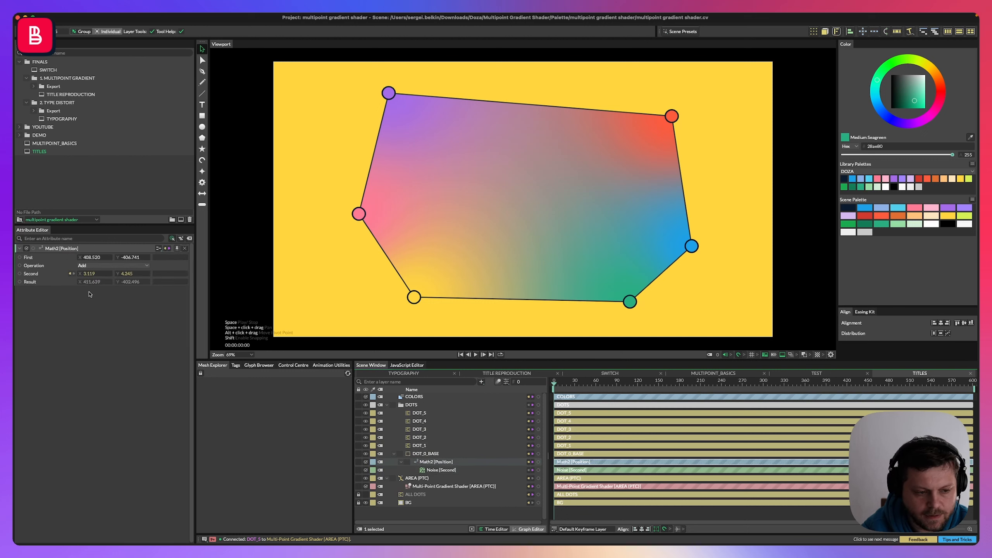
{"action": "key", "text": "Down"}
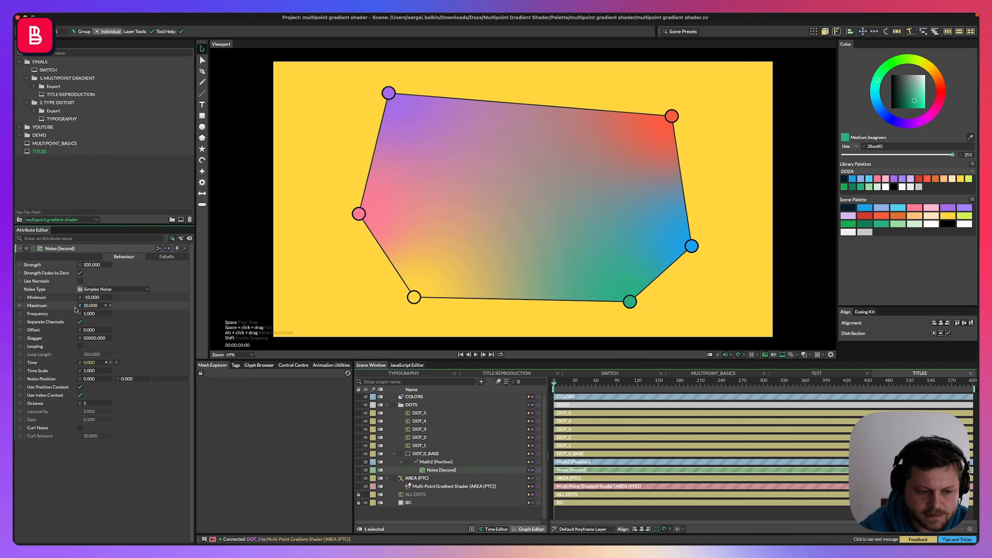
Enable looping on the Noise with a loop length of 600 and a frequency of 0.1.
{"action": "left_click", "coordinate": [80, 347]}
{"action": "left_click", "coordinate": [92, 354]}
{"action": "type", "text": "600"}
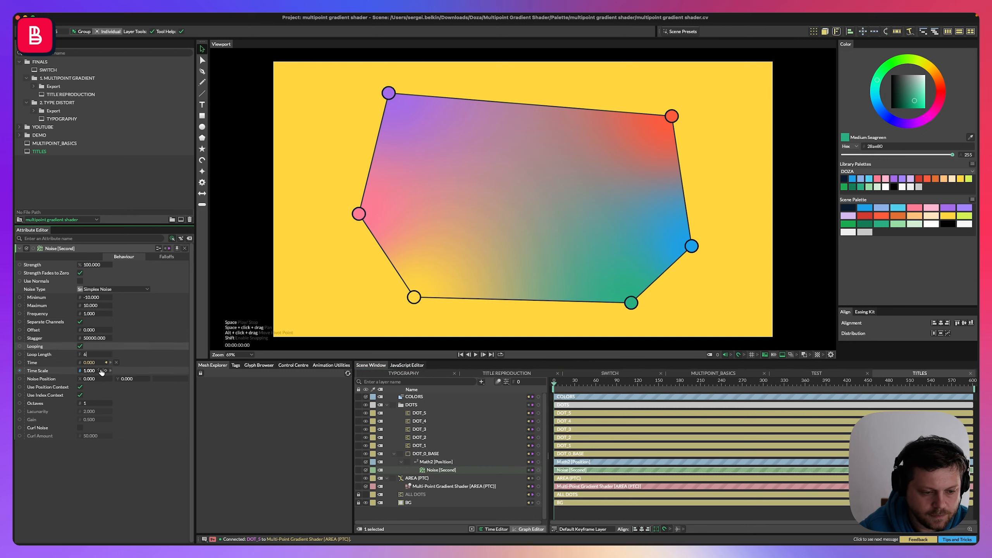
{"action": "left_click", "coordinate": [92, 313]}
{"action": "type", "text": "0.1"}
{"action": "key", "text": "Return"}
Set the Noise minimum to -150 and maximum to 150.
{"action": "left_click", "coordinate": [91, 297]}
{"action": "type", "text": "-150"}
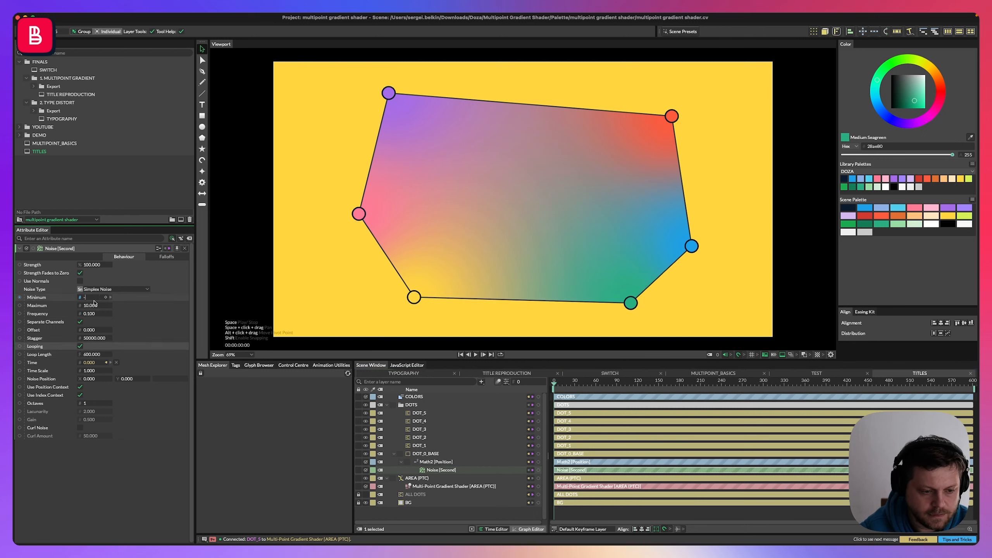
{"action": "left_click", "coordinate": [91, 305]}
{"action": "type", "text": "150"}
{"action": "key", "text": "Return"}
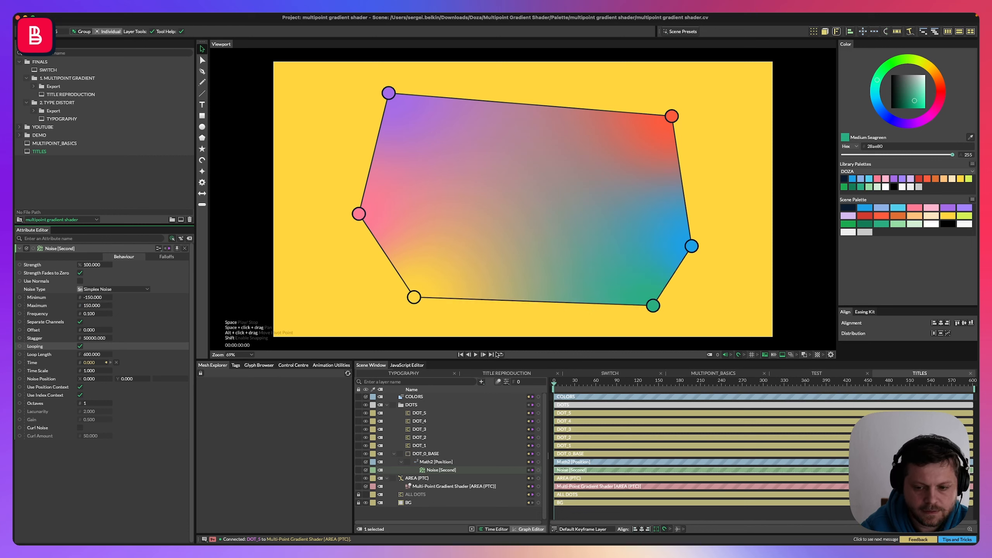
Preview the animation and set the Noise frequency to 0.19.
{"action": "left_click", "coordinate": [476, 355]}
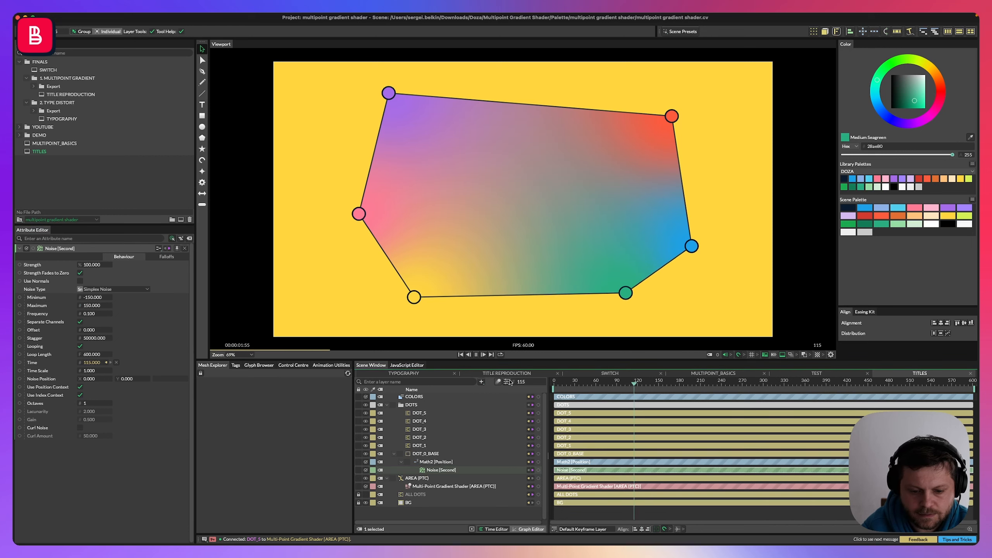
{"action": "left_click_drag", "start_coordinate": [97, 316], "coordinate": [110, 316]}
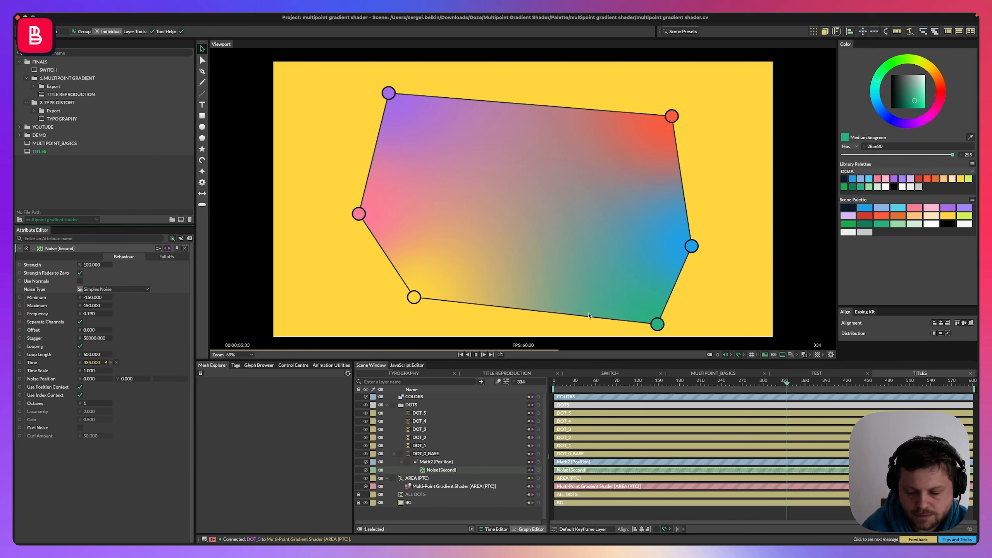
{"action": "key", "text": "space"}
{"action": "left_click", "coordinate": [636, 291]}
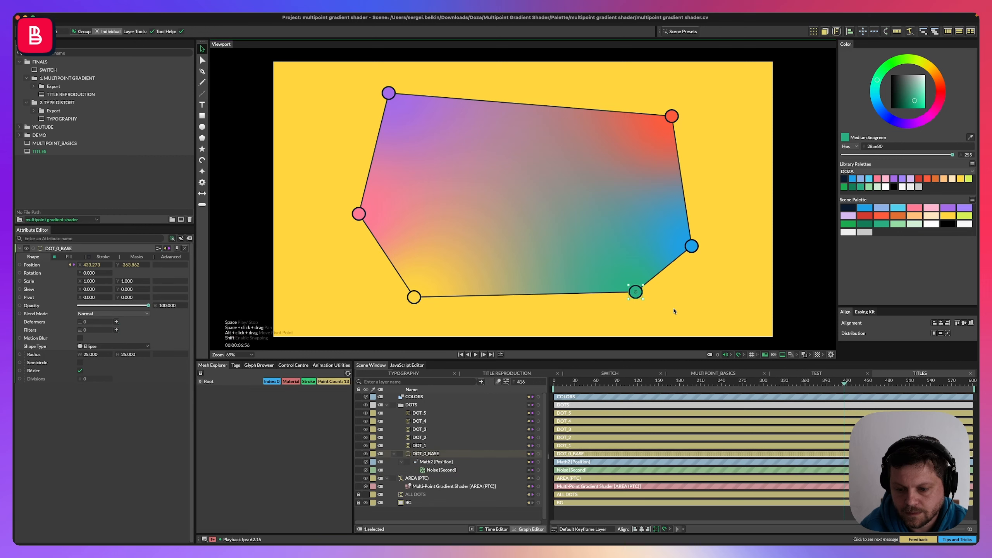
{"action": "left_click", "coordinate": [618, 304]}
{"action": "key", "text": "ctrl+z"}
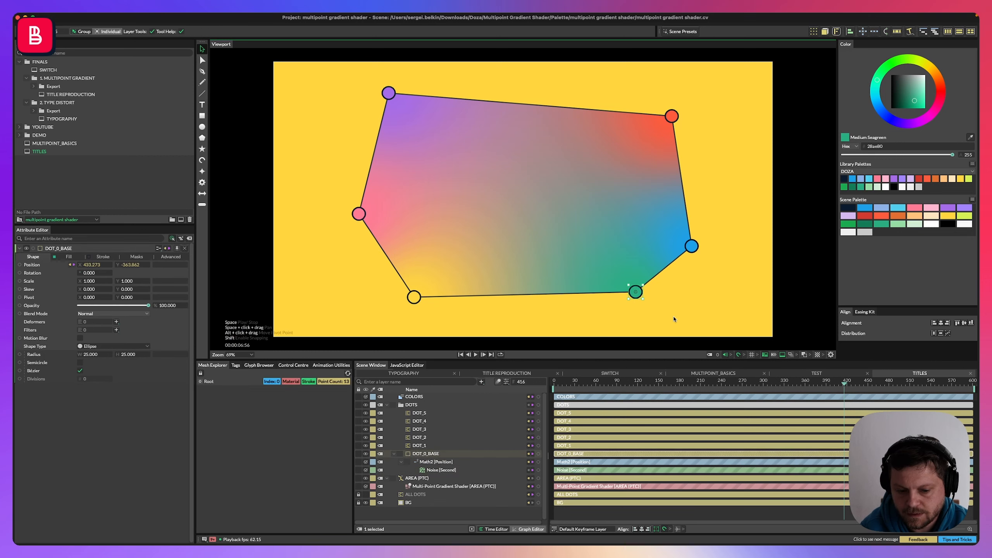
{"action": "left_click", "coordinate": [591, 319]}
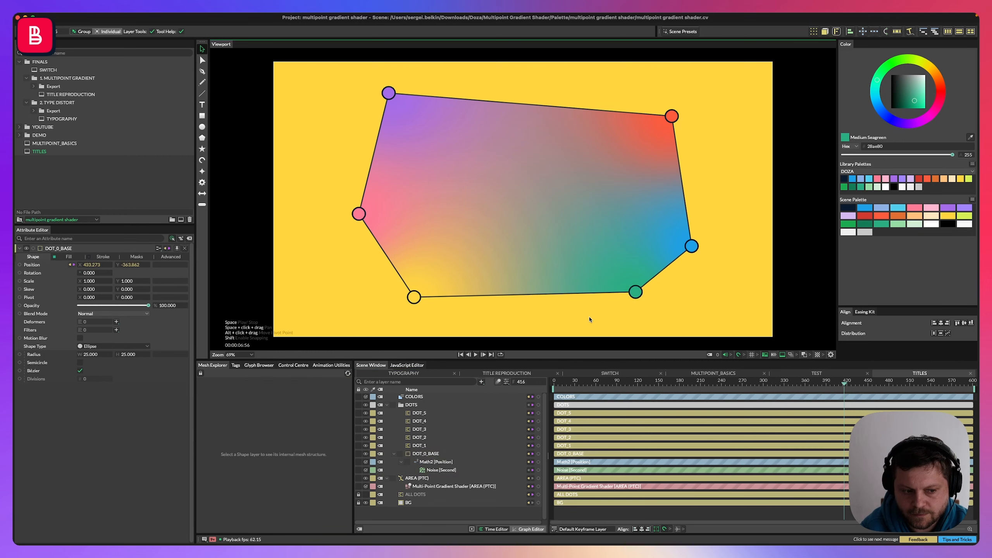
Set the Math2 node's First X value on DOT_0_BASE to about 455.
{"action": "left_click", "coordinate": [636, 293]}
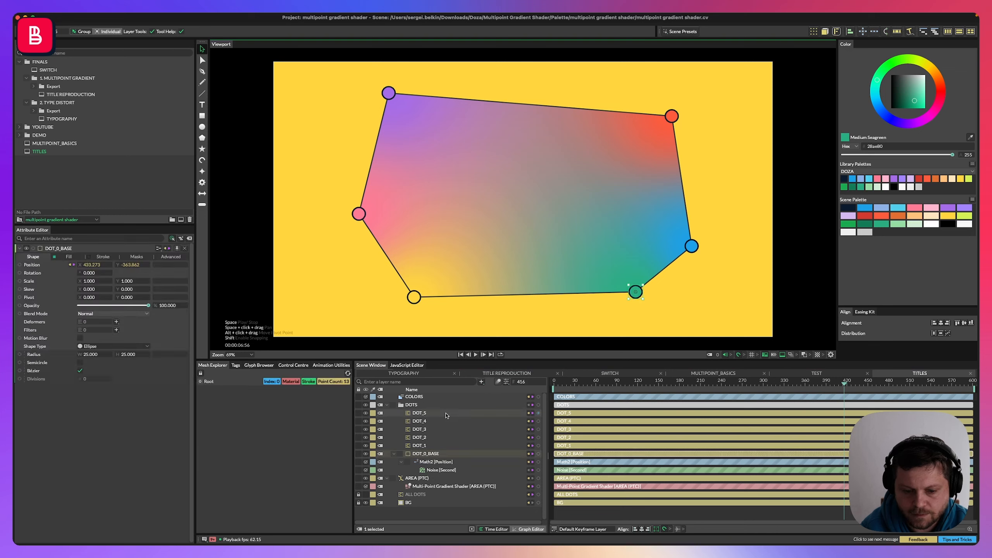
{"action": "left_click", "coordinate": [436, 461]}
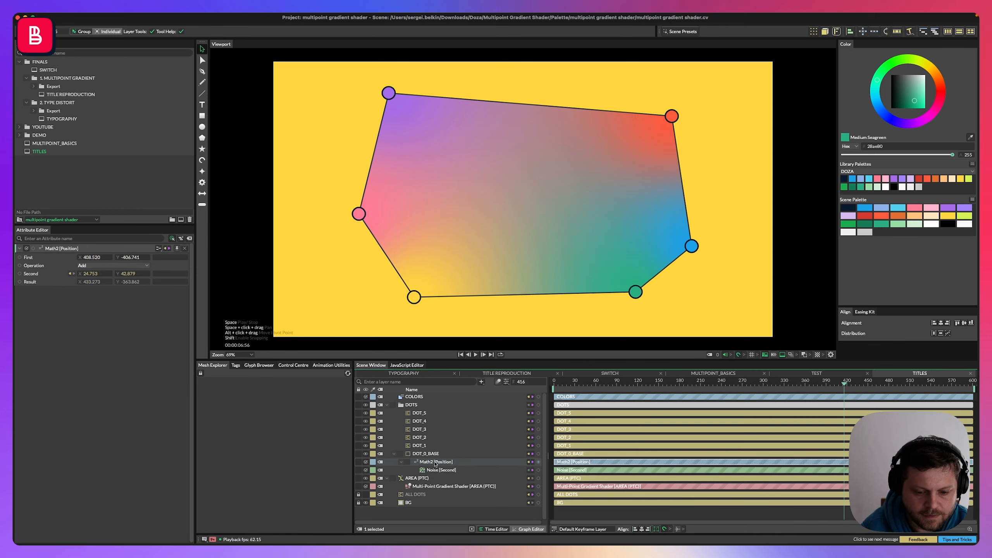
{"action": "left_click", "coordinate": [426, 454]}
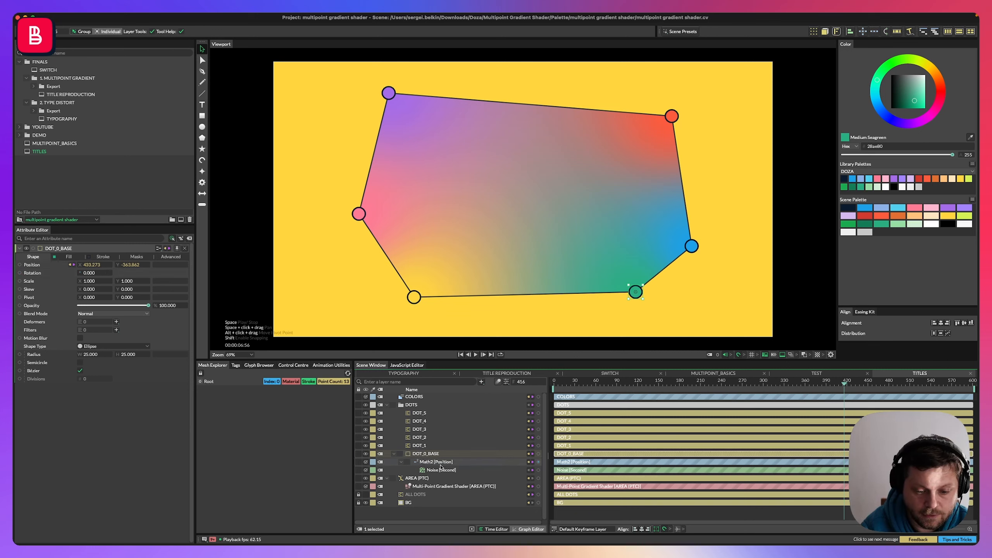
{"action": "left_click", "coordinate": [438, 462]}
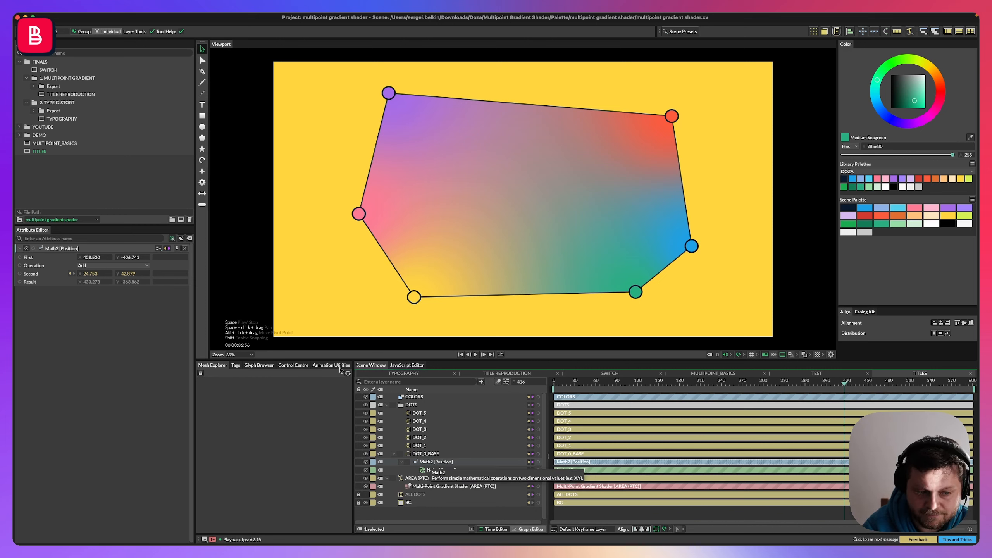
{"action": "left_click", "coordinate": [423, 454]}
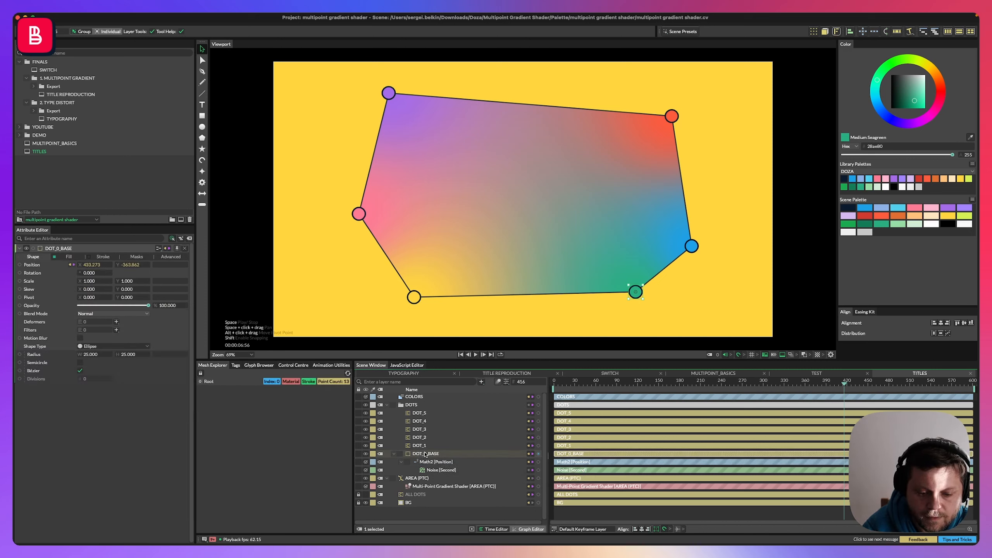
{"action": "left_click", "coordinate": [453, 463]}
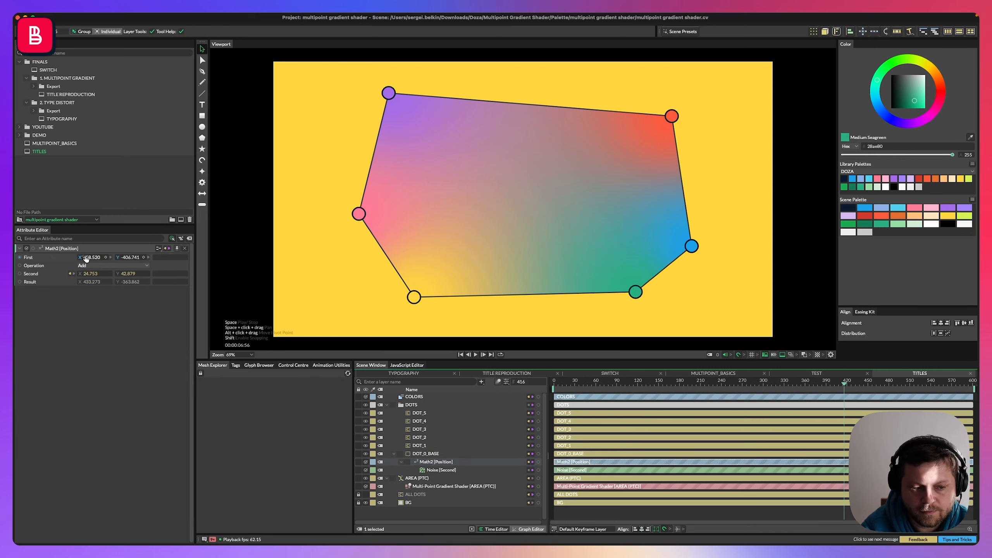
{"action": "left_click_drag", "start_coordinate": [95, 262], "coordinate": [96, 261]}
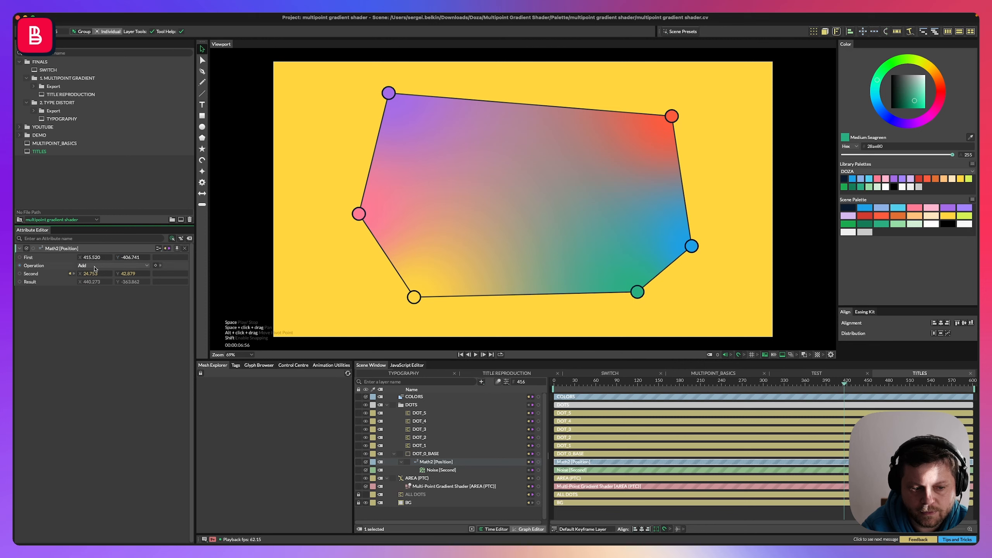
Add a Null layer and move it to the top of the layer list.
{"action": "key", "text": "super+period"}
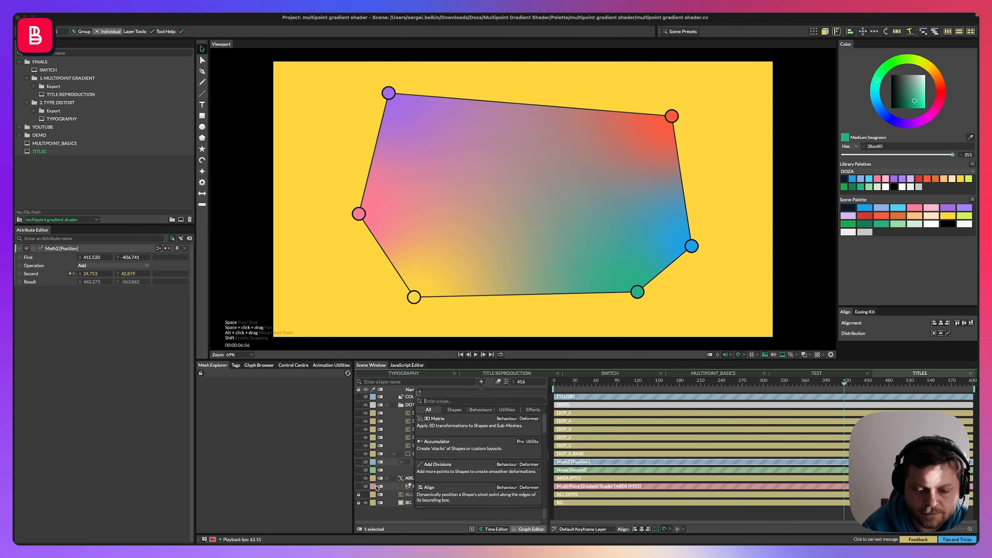
{"action": "type", "text": "null"}
{"action": "key", "text": "Return"}
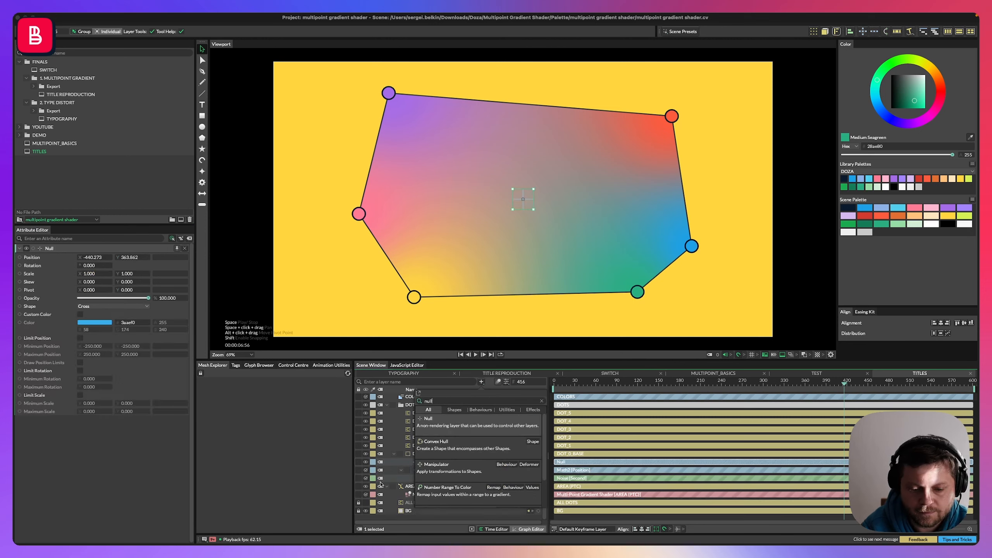
{"action": "left_click", "coordinate": [403, 469]}
{"action": "left_click_drag", "start_coordinate": [424, 463], "coordinate": [417, 403]}
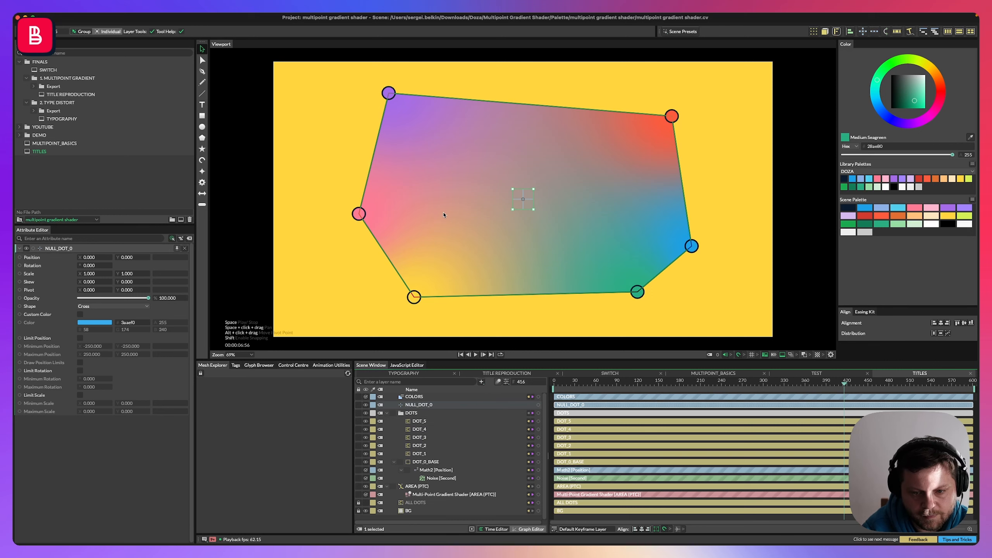
Set the null's shape to Circle and give it a white custom colour.
{"action": "left_click", "coordinate": [86, 307]}
{"action": "left_click", "coordinate": [86, 322]}
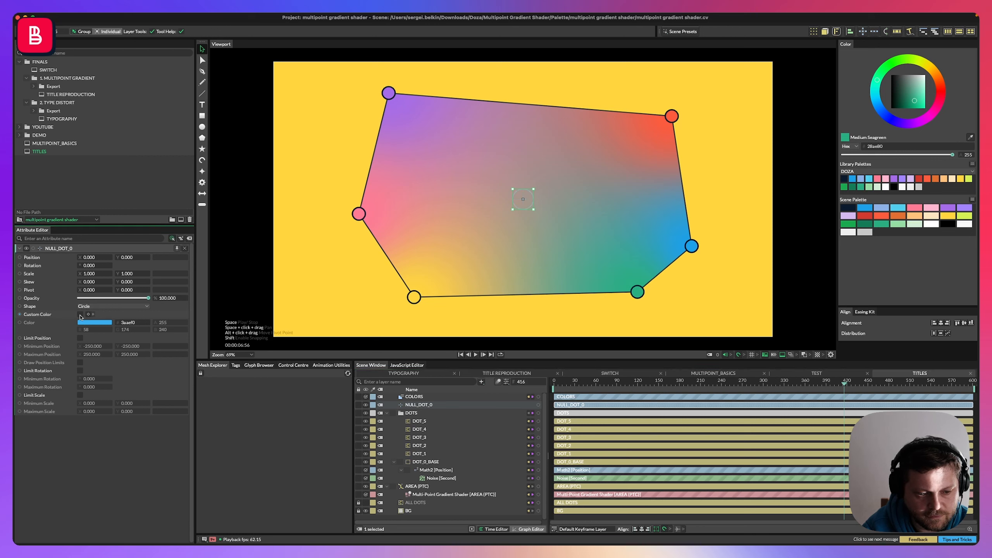
{"action": "left_click", "coordinate": [80, 315]}
{"action": "double_click", "coordinate": [87, 324]}
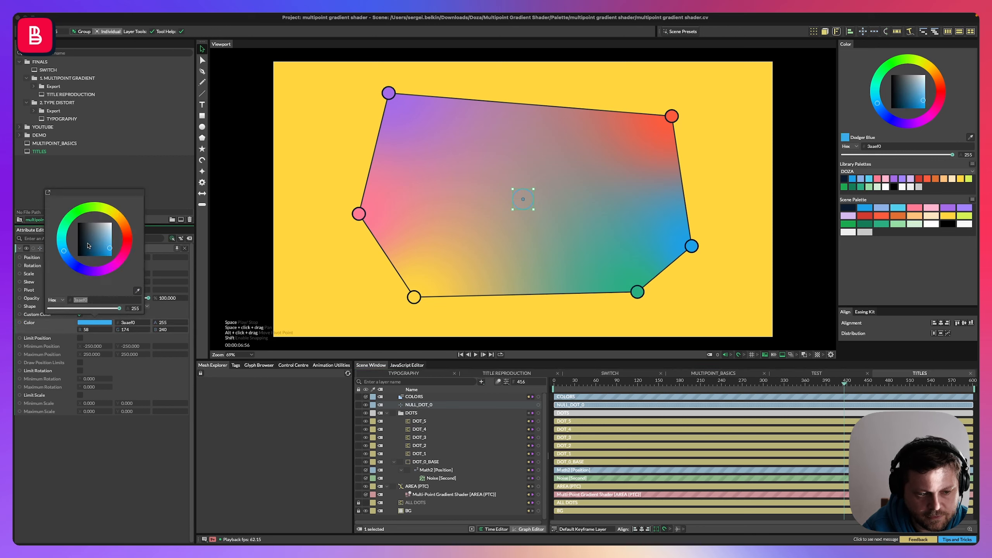
{"action": "left_click", "coordinate": [111, 223]}
{"action": "left_click", "coordinate": [94, 465]}
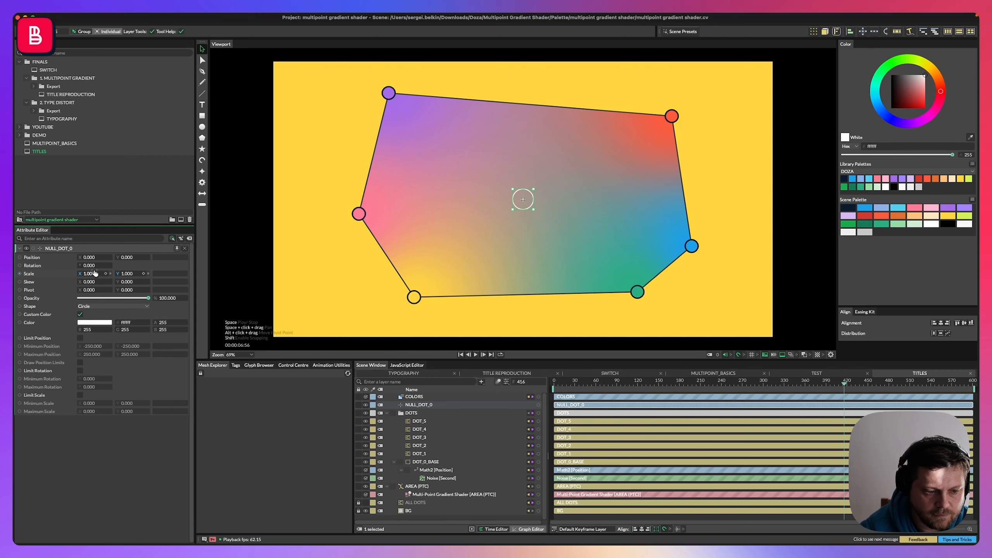
Set the null's scale to 2.
{"action": "left_click", "coordinate": [127, 274]}
{"action": "type", "text": "2"}
{"action": "key", "text": "Return"}
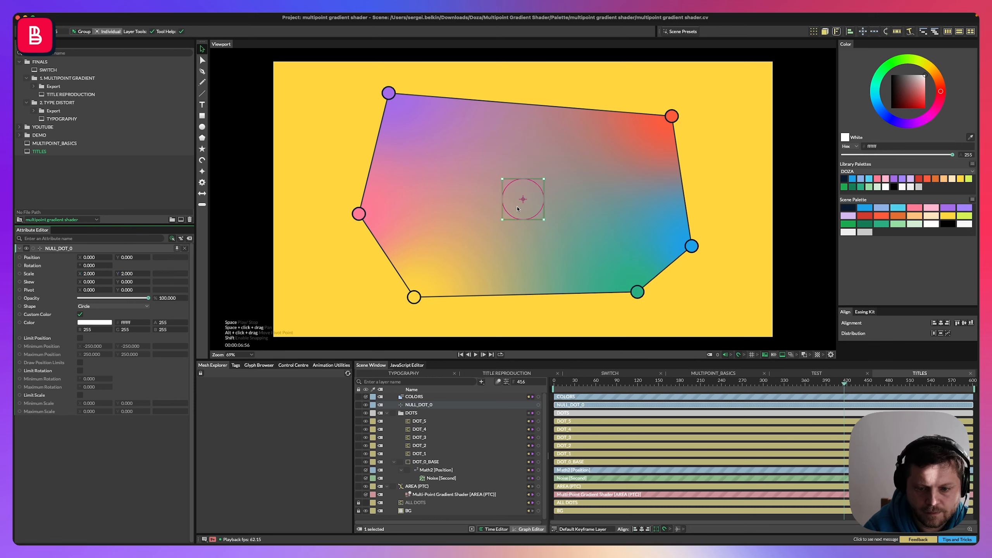
Link NULL_DOT_0's position to the Math2 node's First value.
{"action": "left_click_drag", "start_coordinate": [522, 201], "coordinate": [525, 208]}
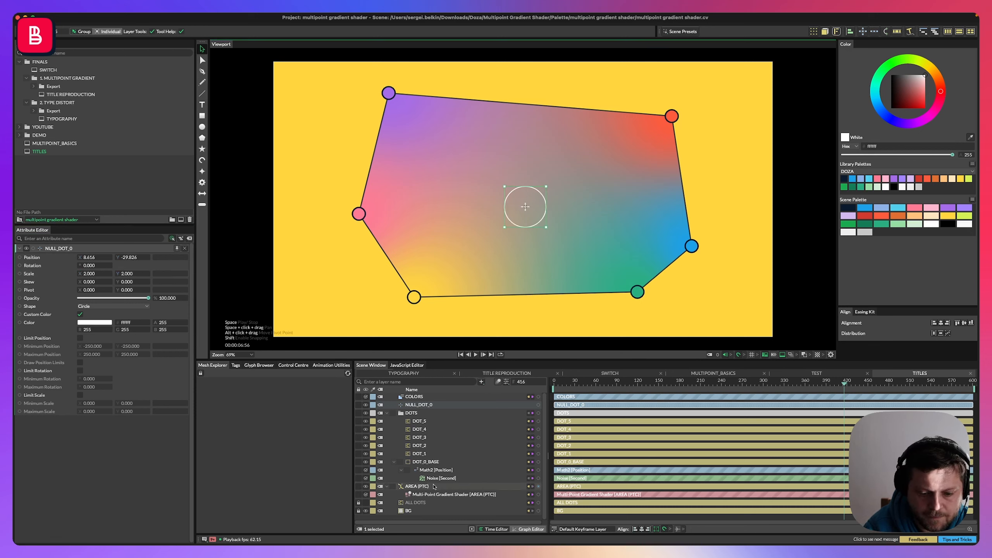
{"action": "left_click", "coordinate": [432, 470], "text": "super"}
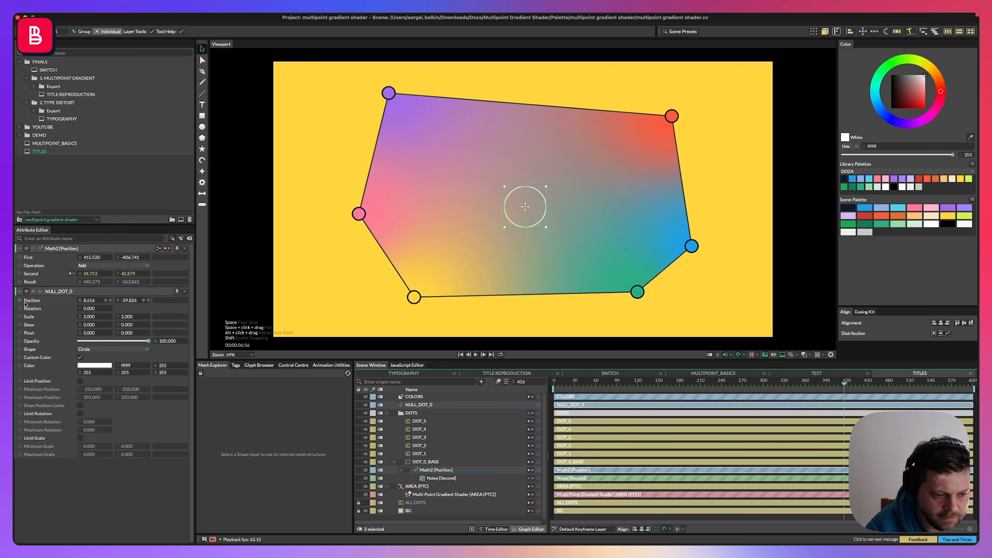
{"action": "left_click_drag", "start_coordinate": [20, 302], "coordinate": [28, 258]}
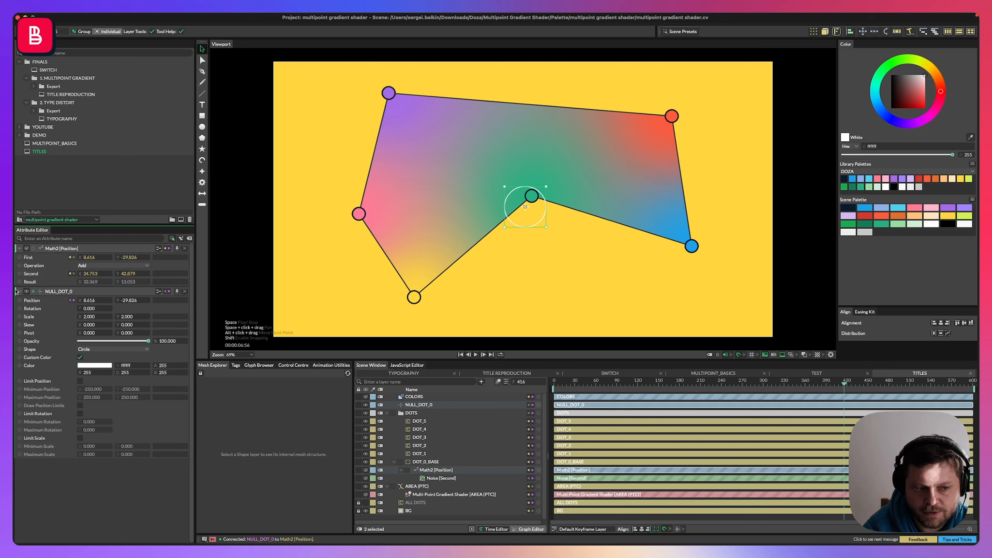
Review the null setup in the MULTIPOINT_BASICS scene, then return to the TITLES scene.
{"action": "double_click", "coordinate": [50, 146]}
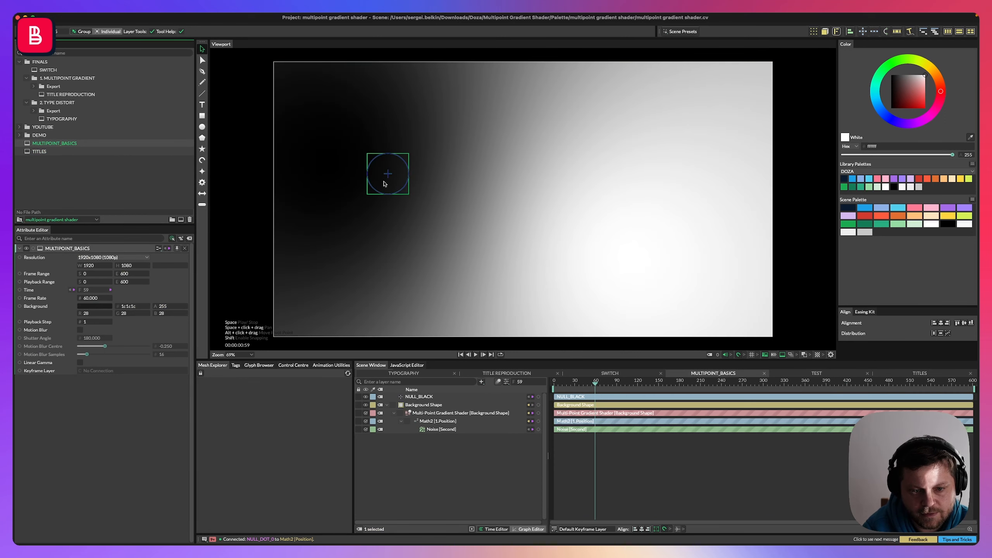
{"action": "left_click_drag", "start_coordinate": [387, 183], "coordinate": [441, 197]}
{"action": "key", "text": "space"}
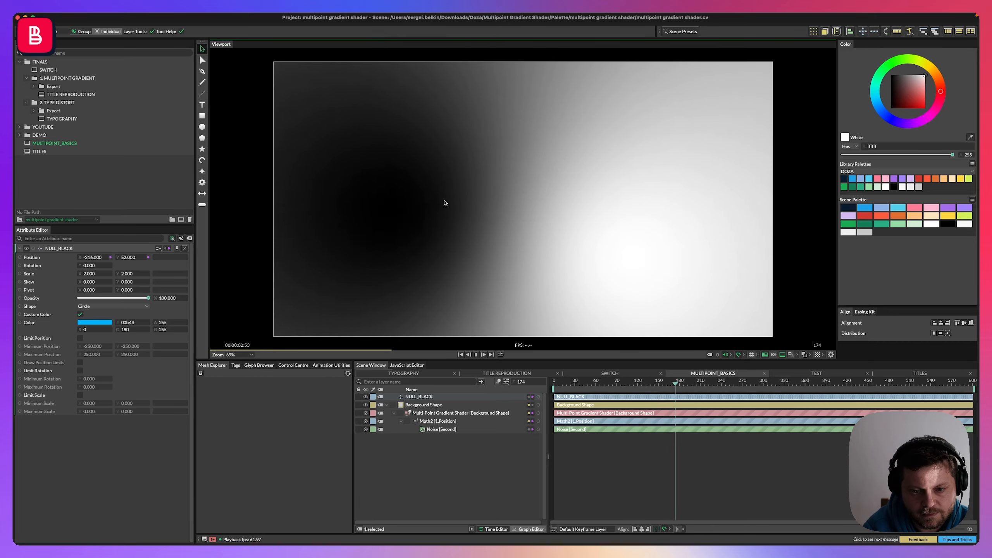
{"action": "double_click", "coordinate": [39, 151]}
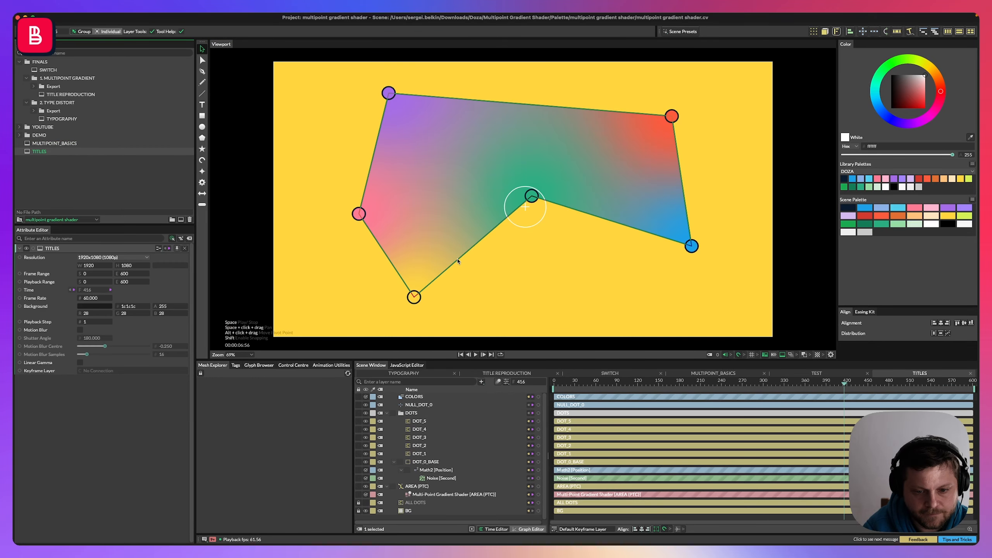
Move NULL_DOT_0 to the lower-right corner of the gradient shape and preview the animation.
{"action": "left_click_drag", "start_coordinate": [571, 244], "coordinate": [622, 297]}
{"action": "key", "text": "space"}
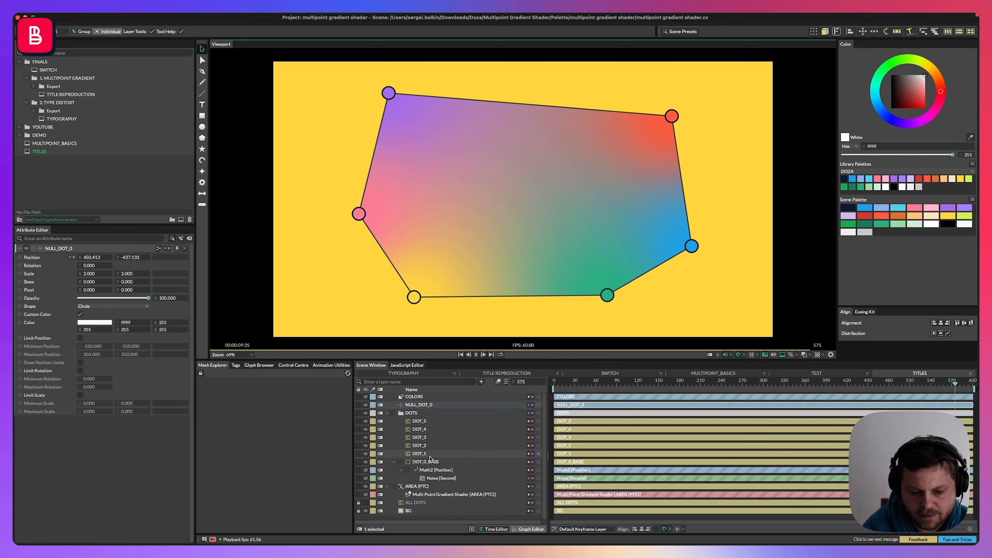
Set the Noise minimum to -100 and maximum to 100, then preview the animation.
{"action": "left_click", "coordinate": [442, 478]}
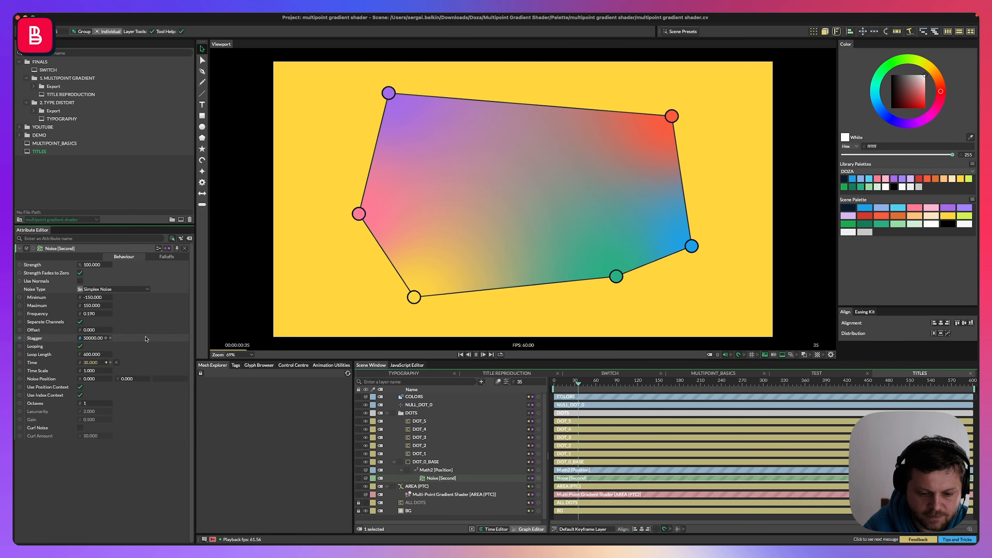
{"action": "double_click", "coordinate": [93, 297]}
{"action": "type", "text": "-100"}
{"action": "double_click", "coordinate": [92, 306]}
{"action": "type", "text": "100"}
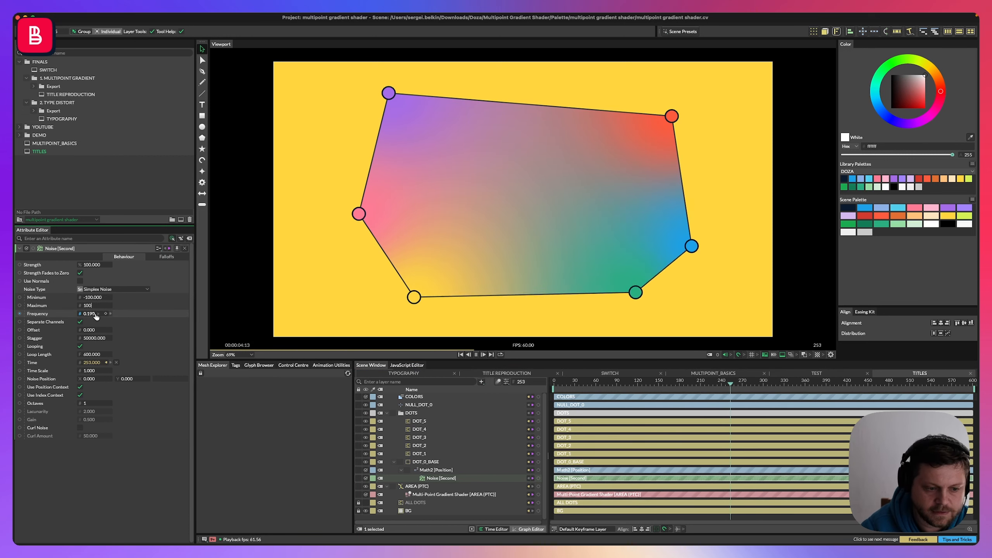
{"action": "key", "text": "Return"}
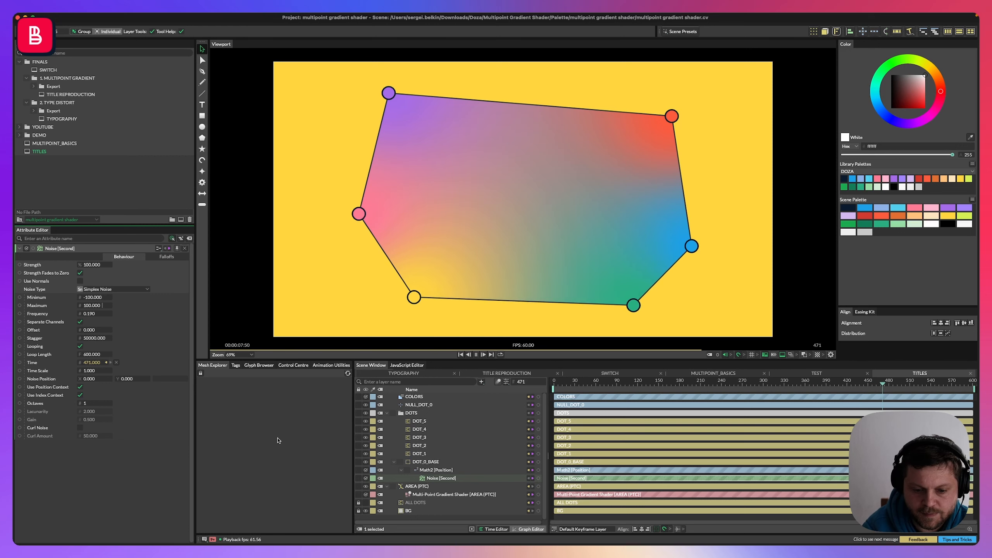
{"action": "key", "text": "space"}
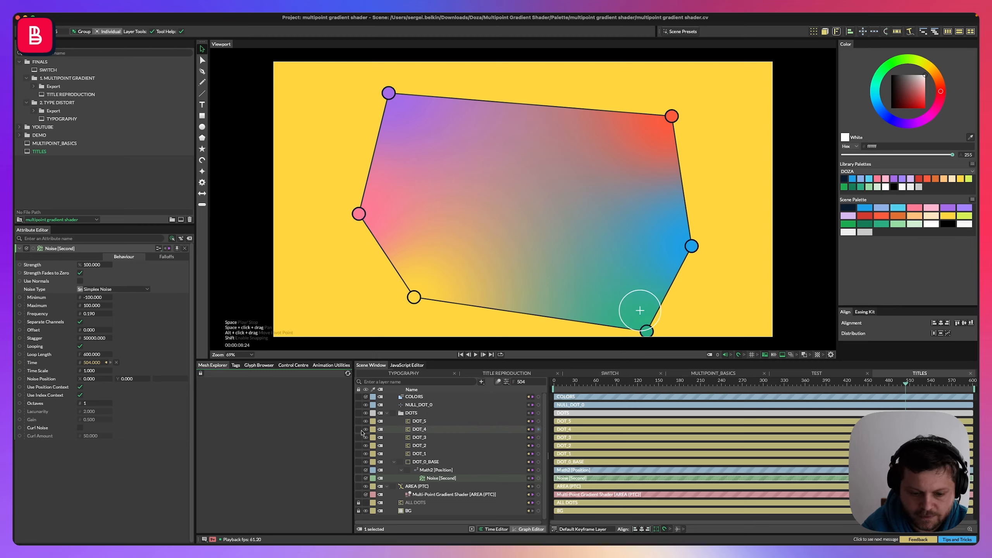
{"action": "key", "text": "space"}
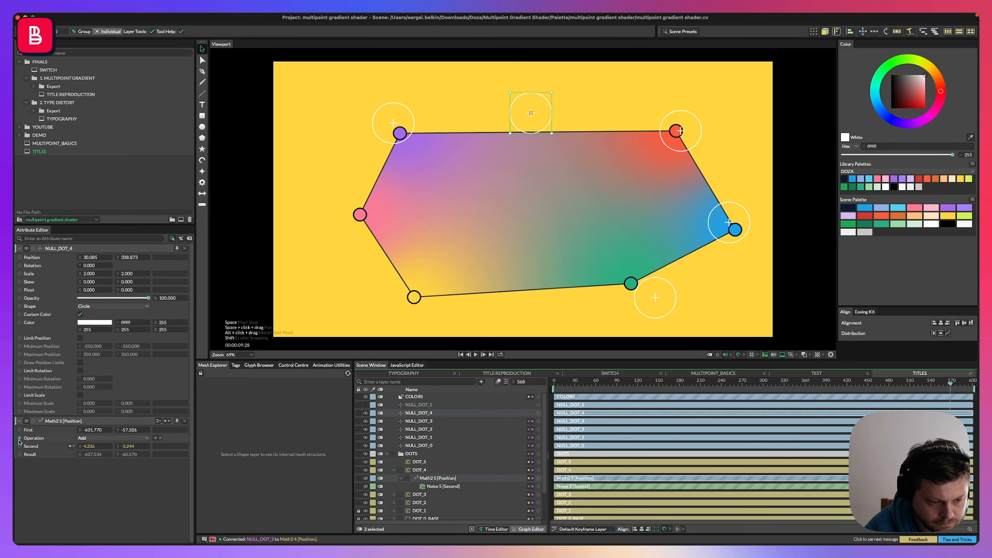
Reposition the NULL_DOT controls in the viewport to reshape the gradient polygon.
{"action": "left_click_drag", "start_coordinate": [430, 462], "coordinate": [431, 471]}
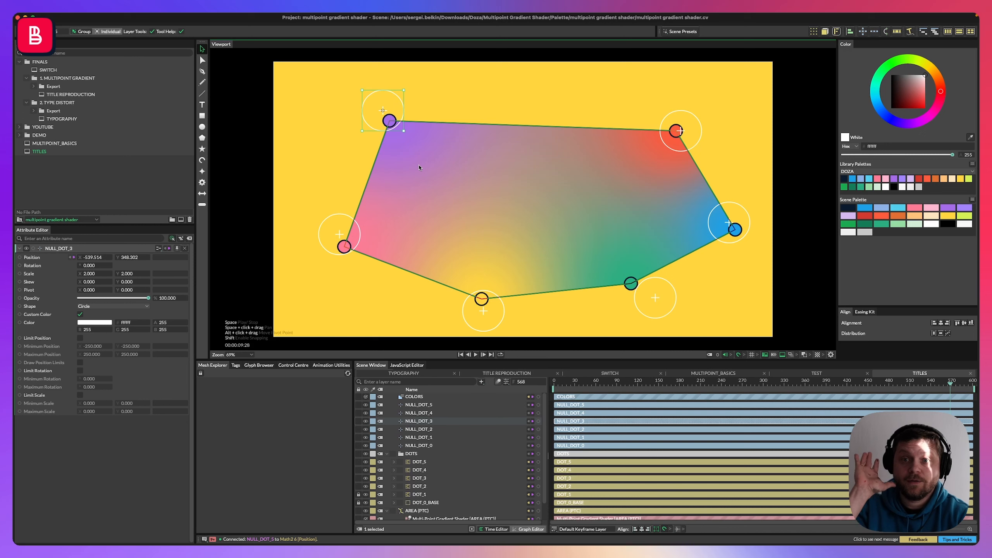
{"action": "left_click_drag", "start_coordinate": [680, 131], "coordinate": [621, 100]}
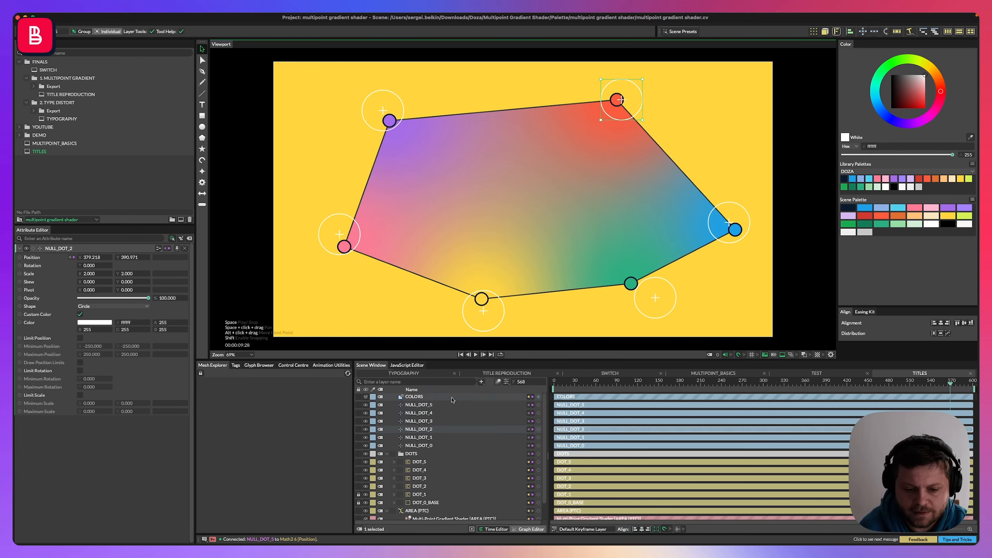
{"action": "left_click", "coordinate": [395, 430]}
{"action": "left_click_drag", "start_coordinate": [655, 298], "coordinate": [638, 292]}
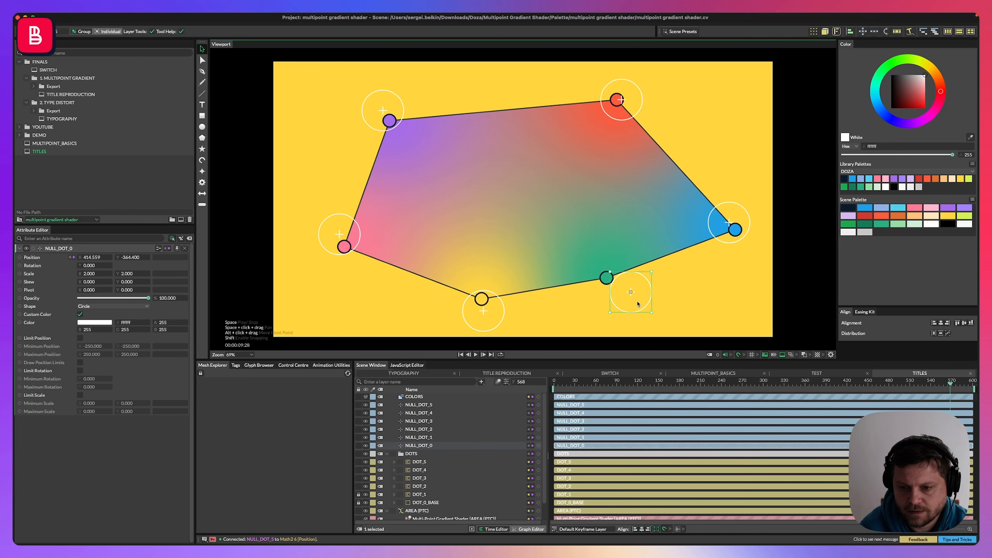
{"action": "left_click_drag", "start_coordinate": [725, 238], "coordinate": [697, 233]}
{"action": "left_click_drag", "start_coordinate": [496, 302], "coordinate": [500, 277]}
{"action": "left_click_drag", "start_coordinate": [642, 304], "coordinate": [629, 298]}
{"action": "left_click_drag", "start_coordinate": [496, 304], "coordinate": [475, 313]}
{"action": "left_click_drag", "start_coordinate": [624, 299], "coordinate": [625, 303]}
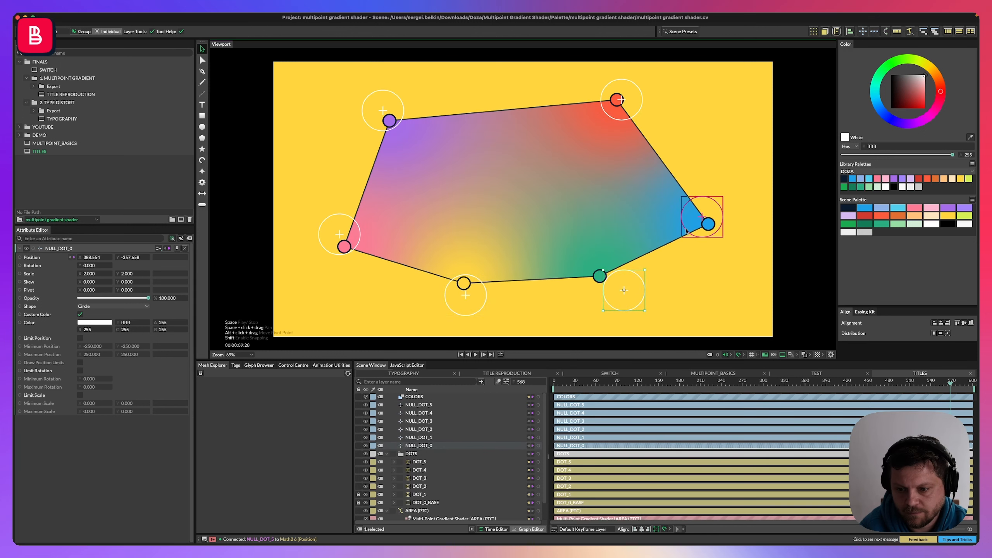
Drag the NULL_DOT controls further around the gradient shape and preview the animation.
{"action": "left_click_drag", "start_coordinate": [702, 226], "coordinate": [713, 237]}
{"action": "left_click_drag", "start_coordinate": [611, 115], "coordinate": [652, 151]}
{"action": "left_click_drag", "start_coordinate": [713, 231], "coordinate": [653, 235]}
{"action": "left_click_drag", "start_coordinate": [625, 292], "coordinate": [651, 309]}
{"action": "left_click_drag", "start_coordinate": [466, 295], "coordinate": [433, 304]}
{"action": "left_click_drag", "start_coordinate": [339, 234], "coordinate": [362, 233]}
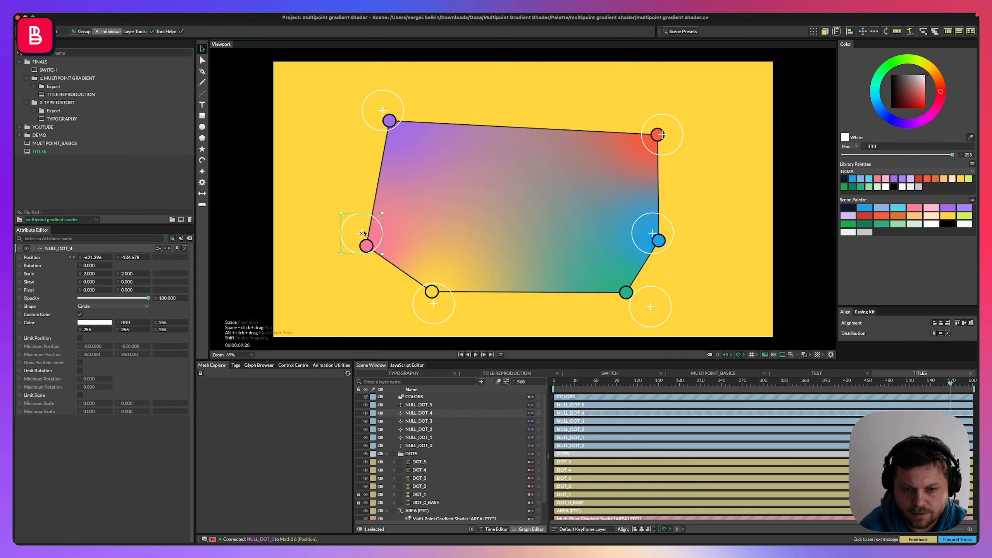
{"action": "left_click_drag", "start_coordinate": [383, 123], "coordinate": [388, 139]}
{"action": "key", "text": "space"}
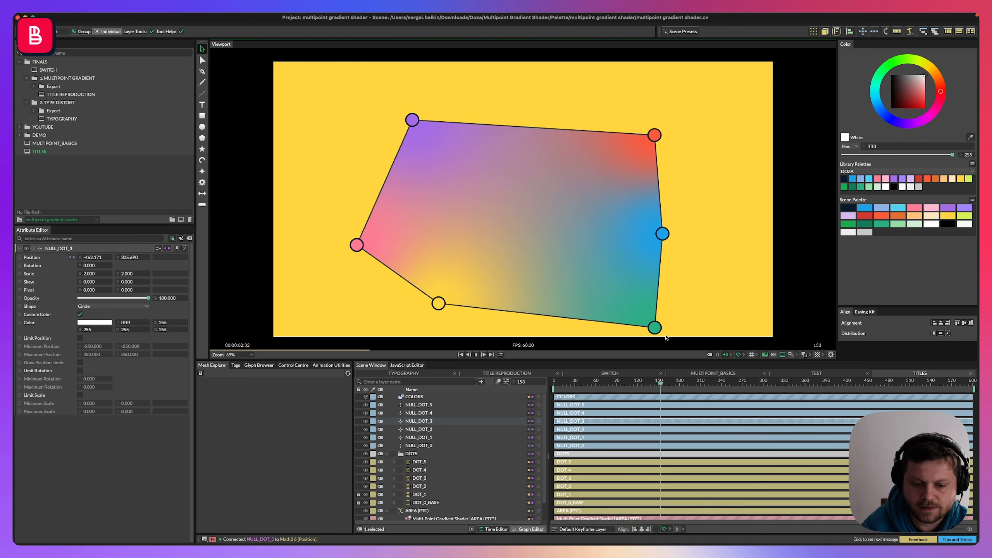
Collapse the DOTS folder, then group the six NULL_DOT layers into a group named CONTROL DOTS.
{"action": "left_click", "coordinate": [387, 454]}
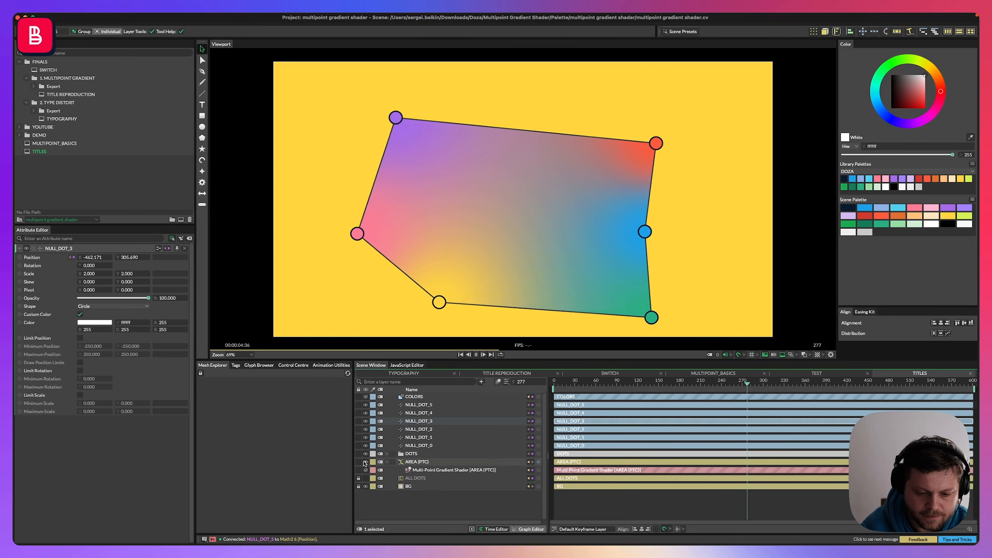
{"action": "left_click", "coordinate": [359, 454]}
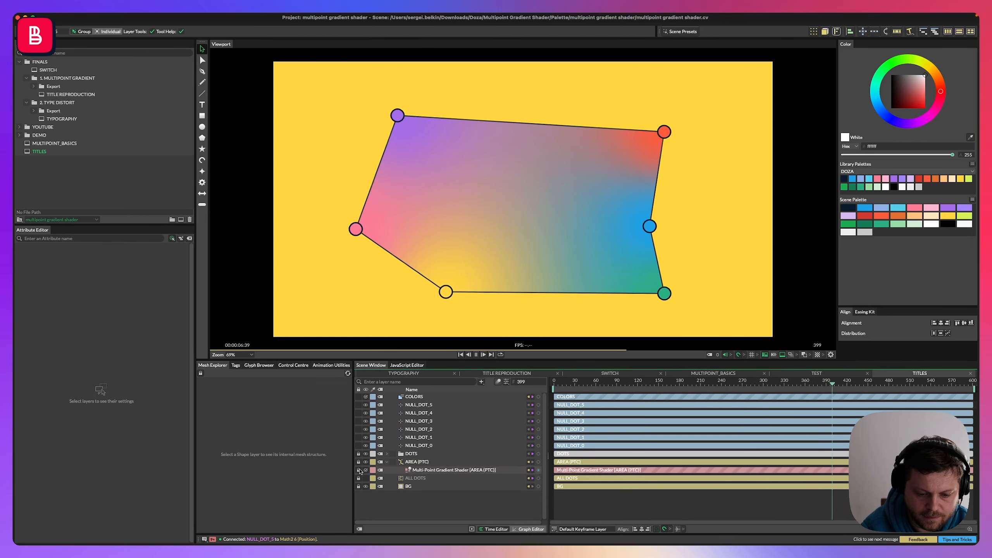
{"action": "left_click", "coordinate": [419, 405]}
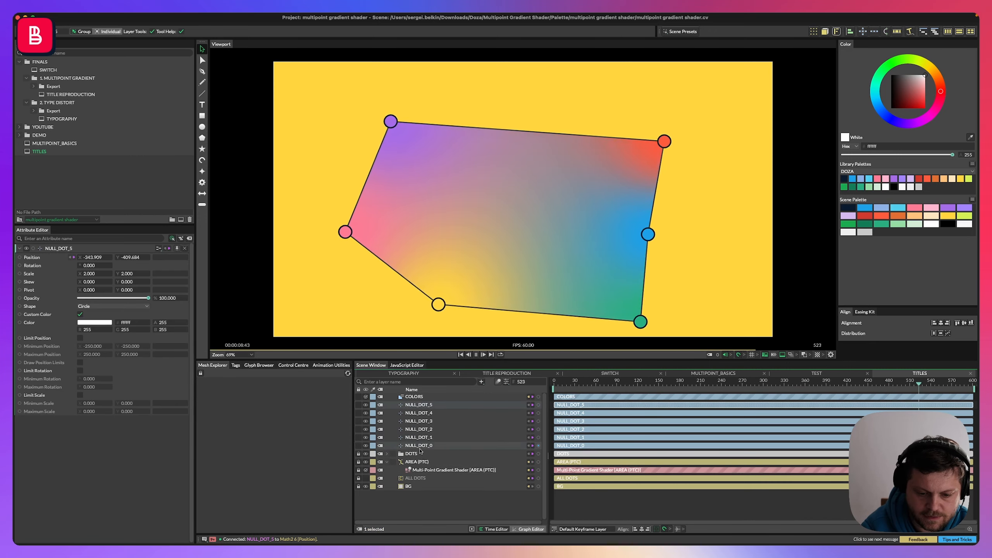
{"action": "left_click", "coordinate": [419, 447], "text": "shift"}
{"action": "key", "text": "super+g"}
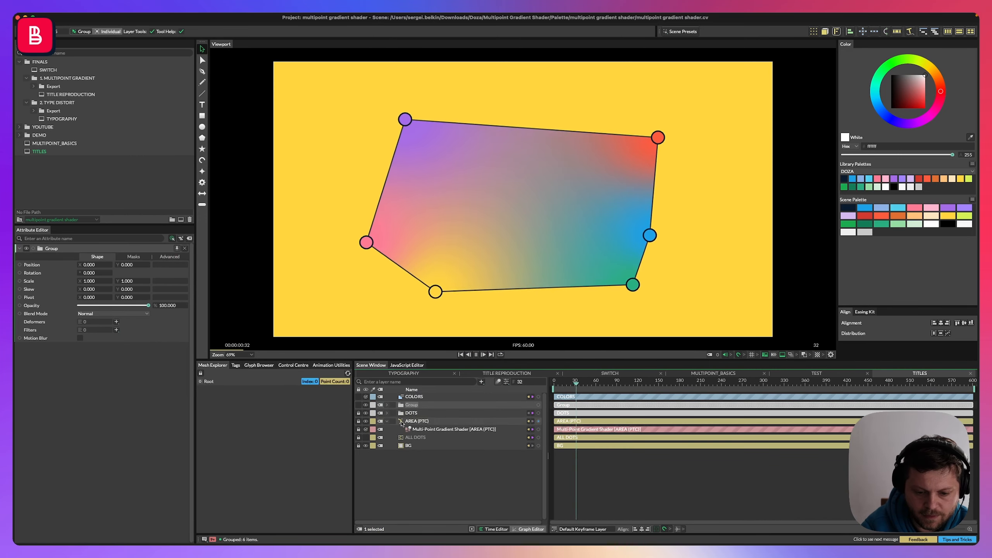
{"action": "type", "text": "NULLS"}
{"action": "key", "text": "Return"}
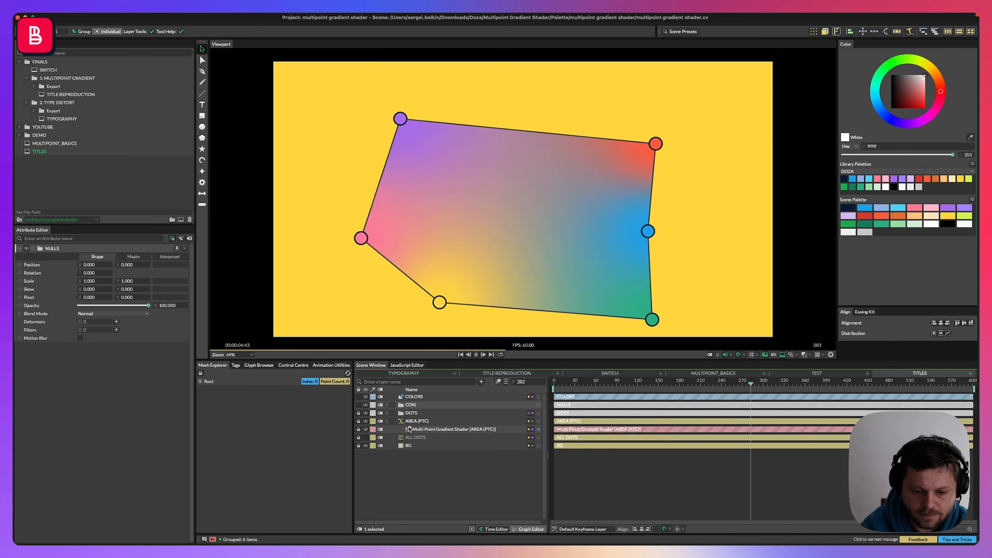
{"action": "key", "text": "Return"}
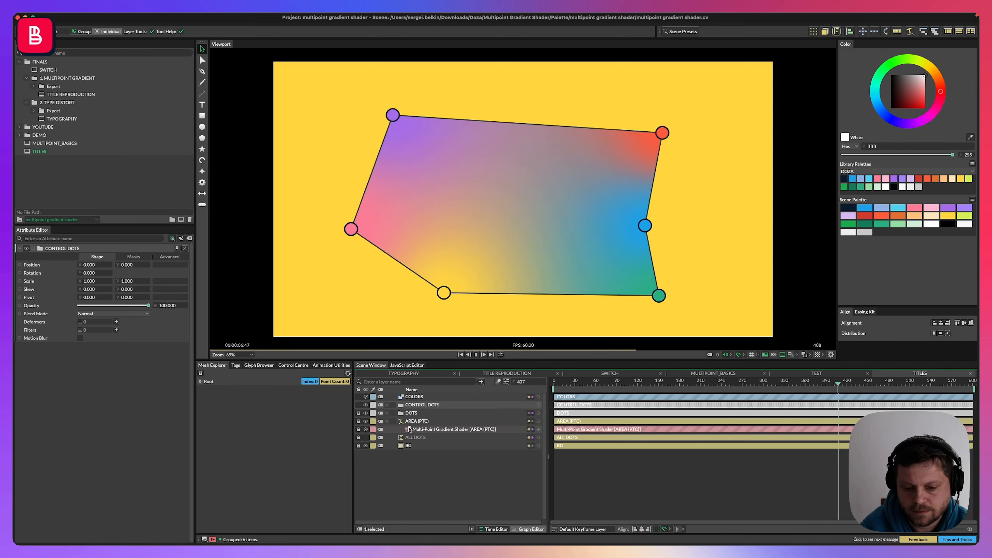
Collapse the AREA layer, drag the control dots outward to enlarge the gradient polygon, and preview the animation.
{"action": "left_click", "coordinate": [387, 422]}
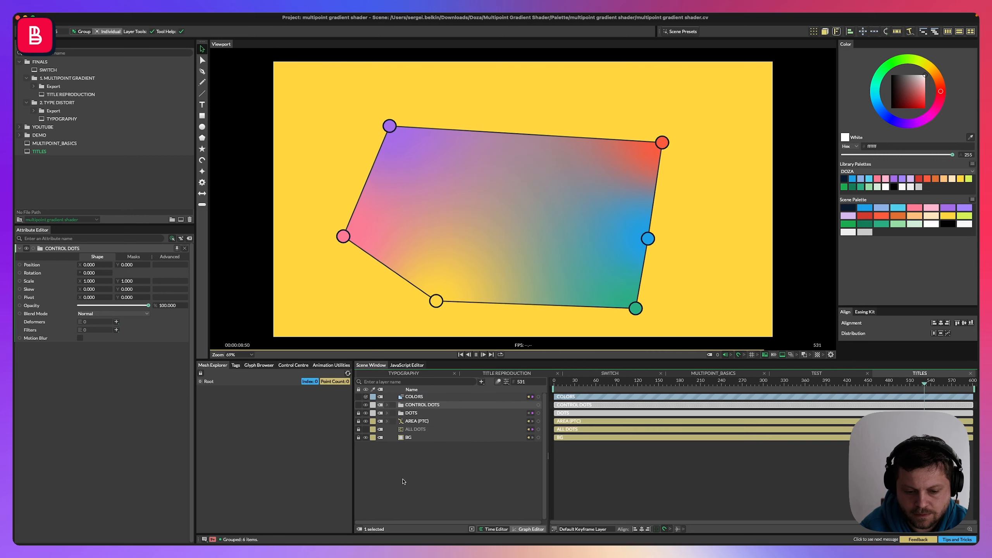
{"action": "left_click", "coordinate": [403, 481]}
{"action": "left_click", "coordinate": [417, 405]}
{"action": "key", "text": "space"}
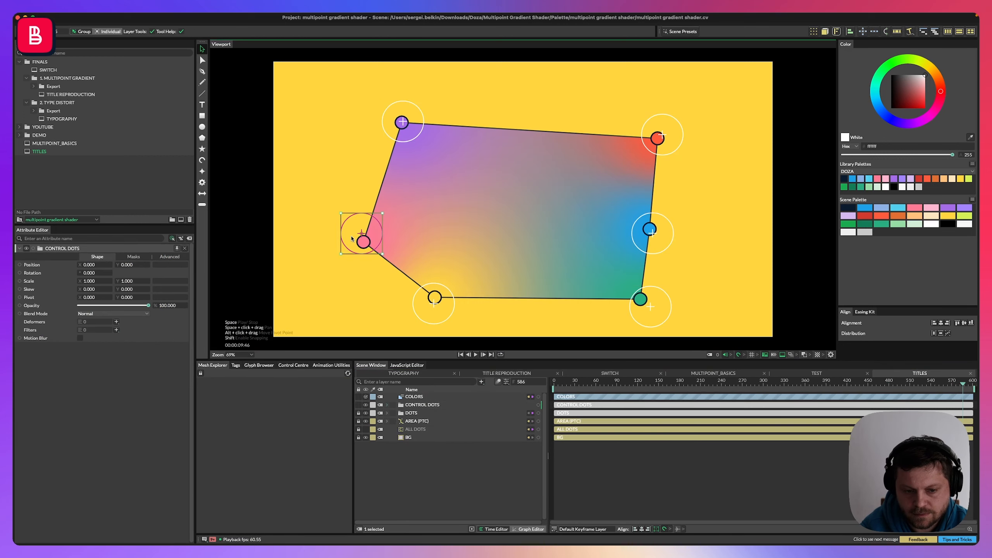
{"action": "left_click_drag", "start_coordinate": [343, 246], "coordinate": [307, 272]}
{"action": "left_click_drag", "start_coordinate": [383, 130], "coordinate": [357, 98]}
{"action": "left_click_drag", "start_coordinate": [658, 137], "coordinate": [679, 114]}
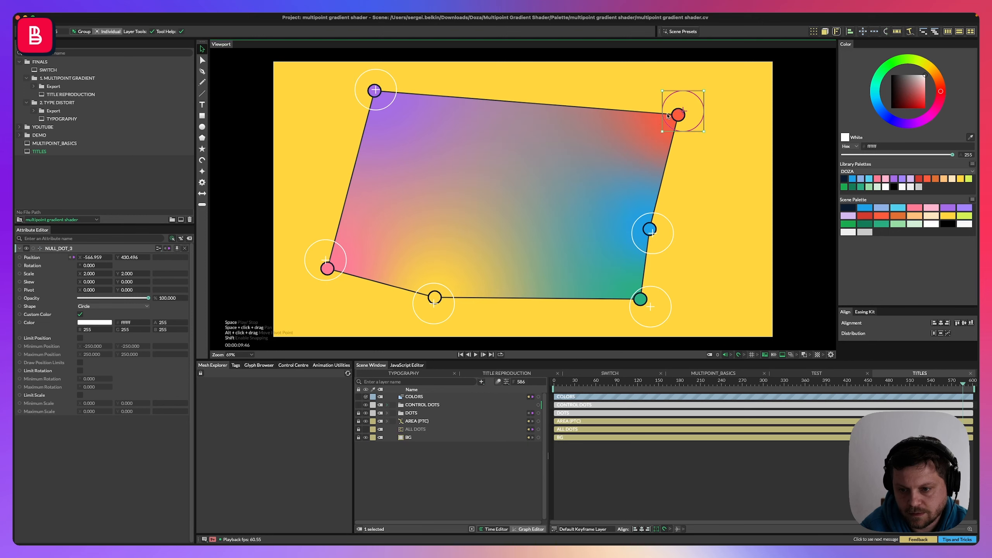
{"action": "left_click_drag", "start_coordinate": [420, 321], "coordinate": [470, 316]}
{"action": "left_click_drag", "start_coordinate": [318, 260], "coordinate": [376, 271]}
{"action": "key", "text": "space"}
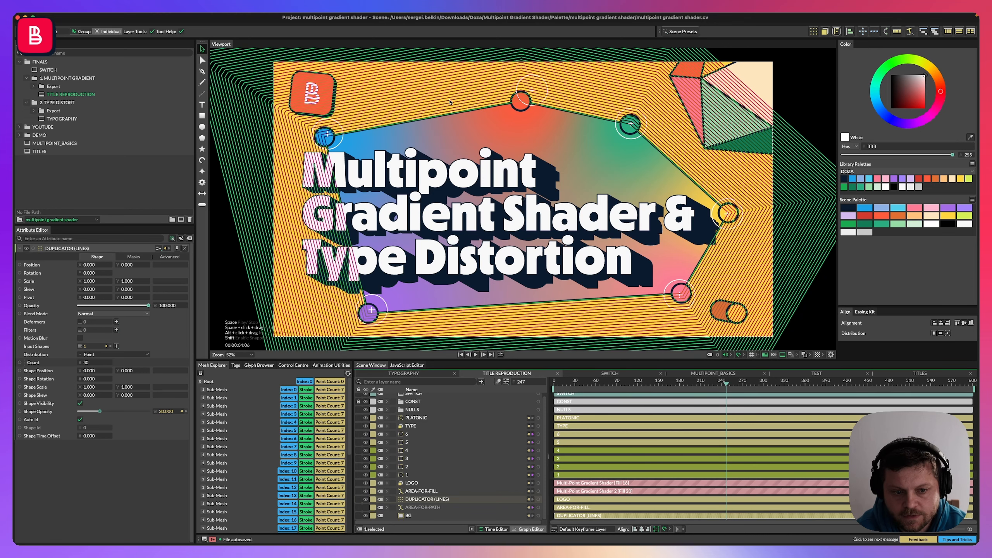
Return to the TITLES scene.
{"action": "double_click", "coordinate": [39, 151]}
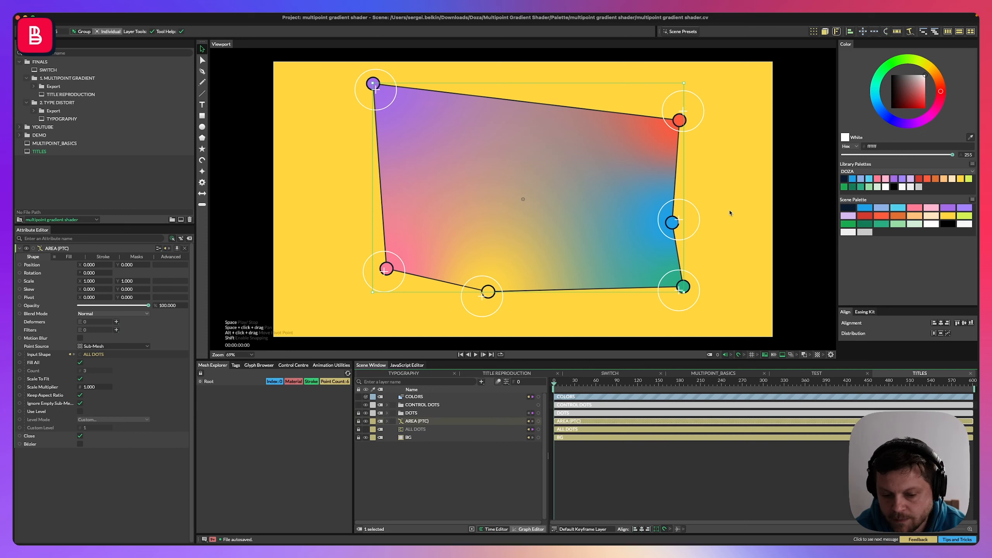
Add a Duplicator shape, then delete it again.
{"action": "left_click", "coordinate": [814, 34]}
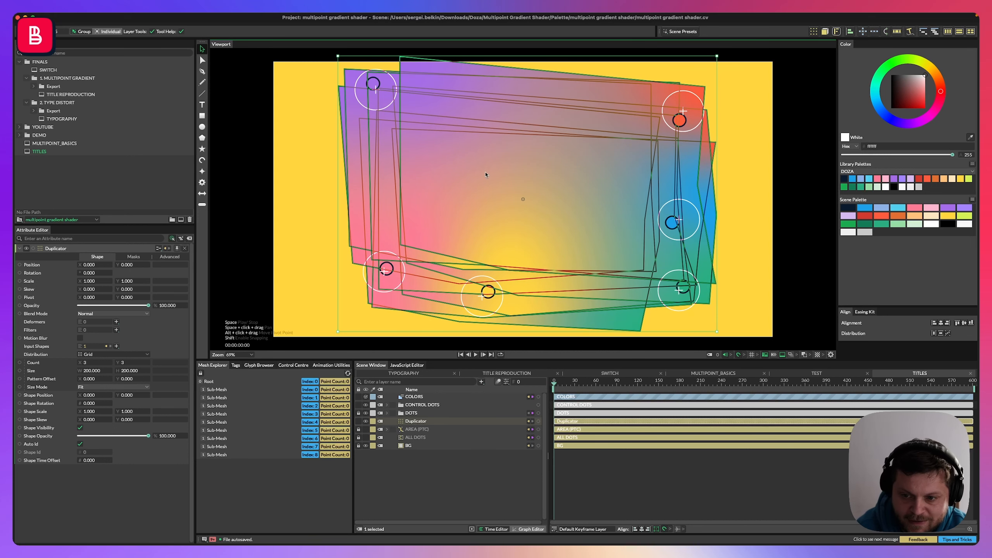
{"action": "key", "text": "BackSpace"}
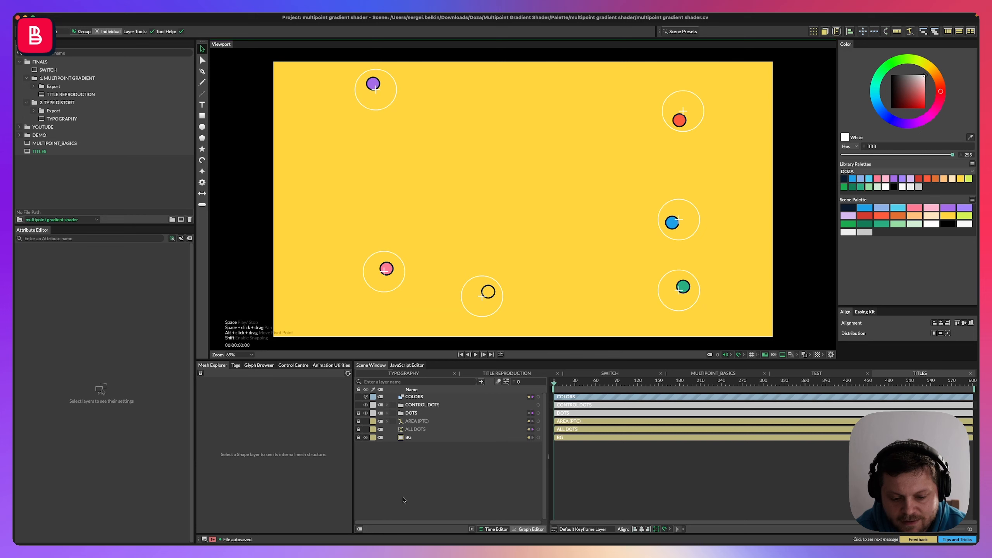
Add a Custom Shape layer above the AREA (PTC) layer.
{"action": "left_click", "coordinate": [404, 500]}
{"action": "left_click", "coordinate": [417, 422]}
{"action": "key", "text": "Tab"}
{"action": "type", "text": "custom"}
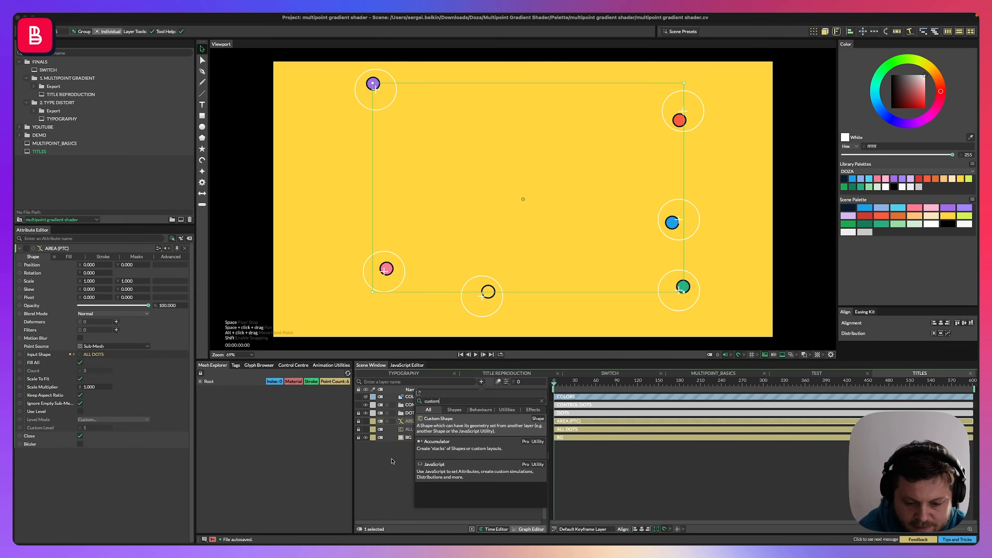
{"action": "key", "text": "Return"}
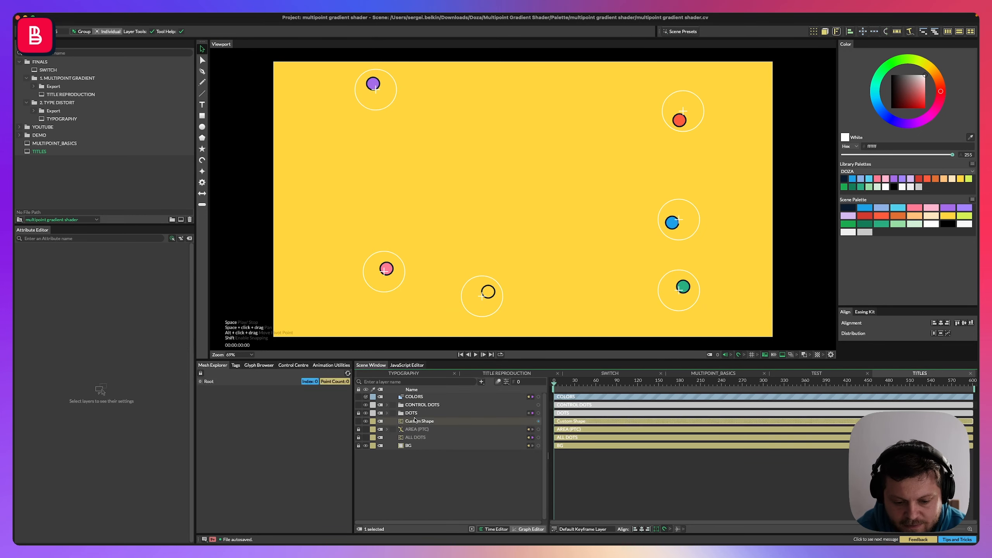
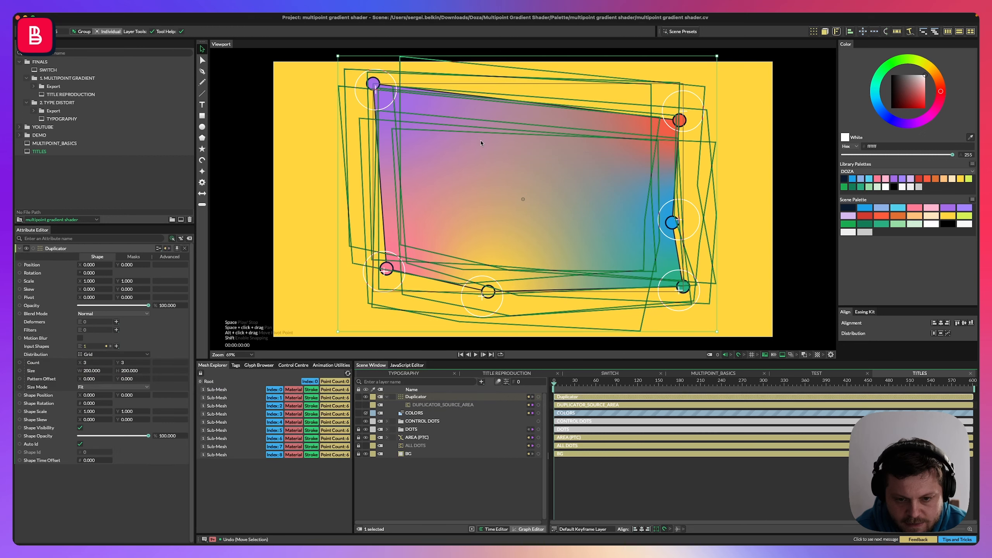
Set the Duplicator's distribution to Point and preview the animation.
{"action": "left_click_drag", "start_coordinate": [94, 365], "coordinate": [75, 377]}
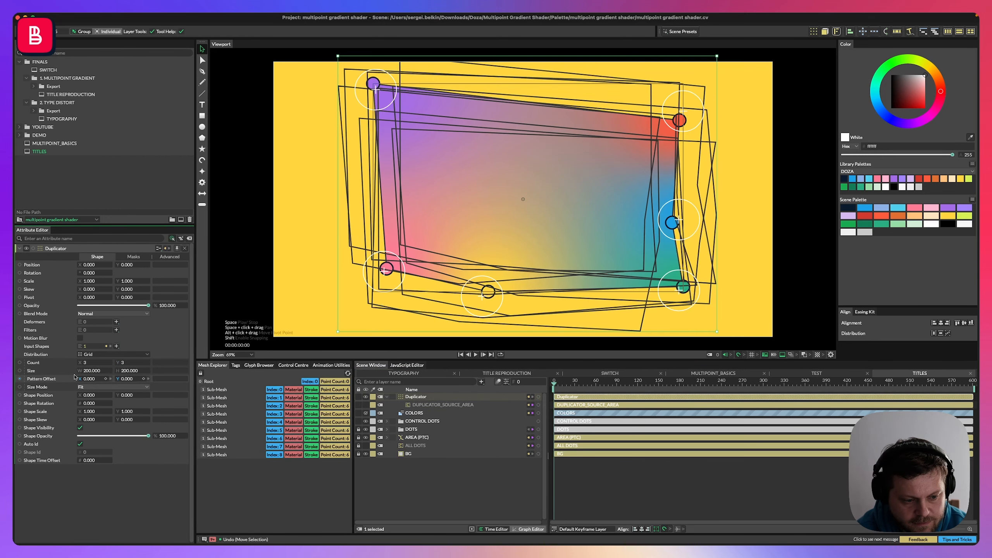
{"action": "left_click", "coordinate": [99, 357]}
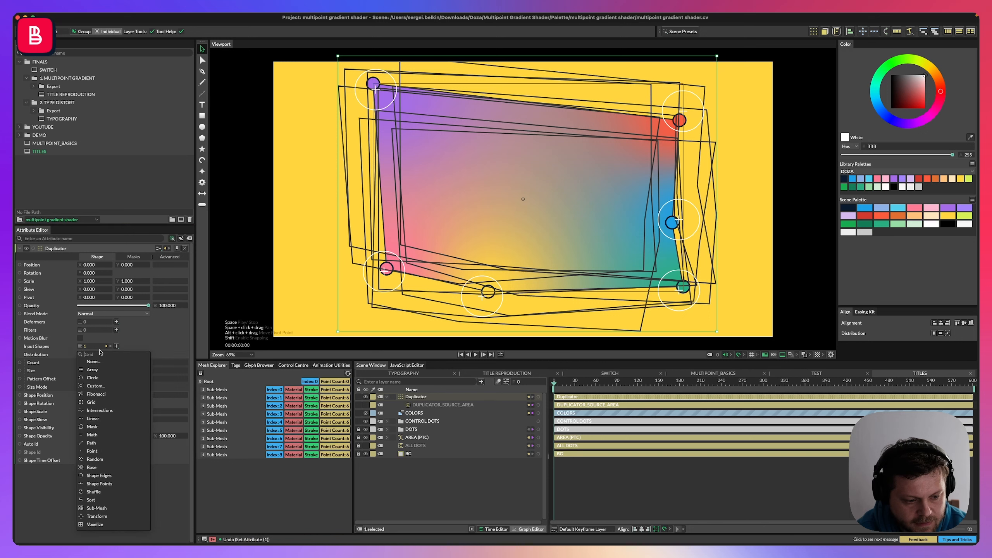
{"action": "left_click", "coordinate": [94, 451]}
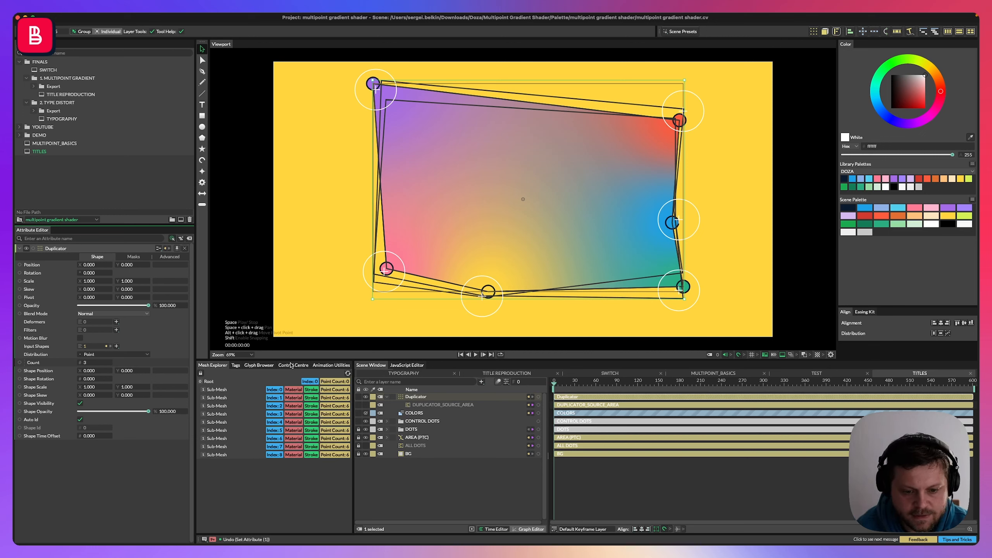
{"action": "key", "text": "space"}
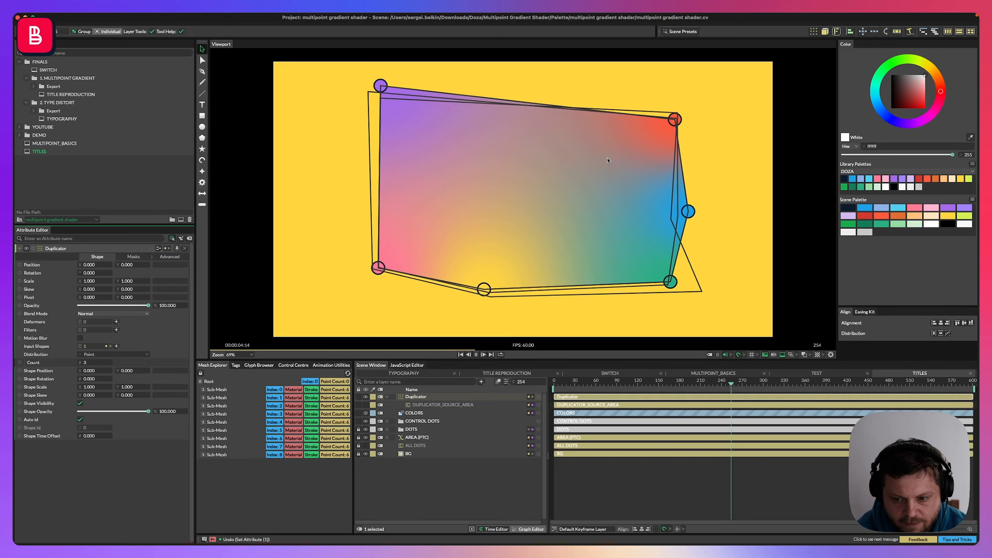
{"action": "key", "text": "space"}
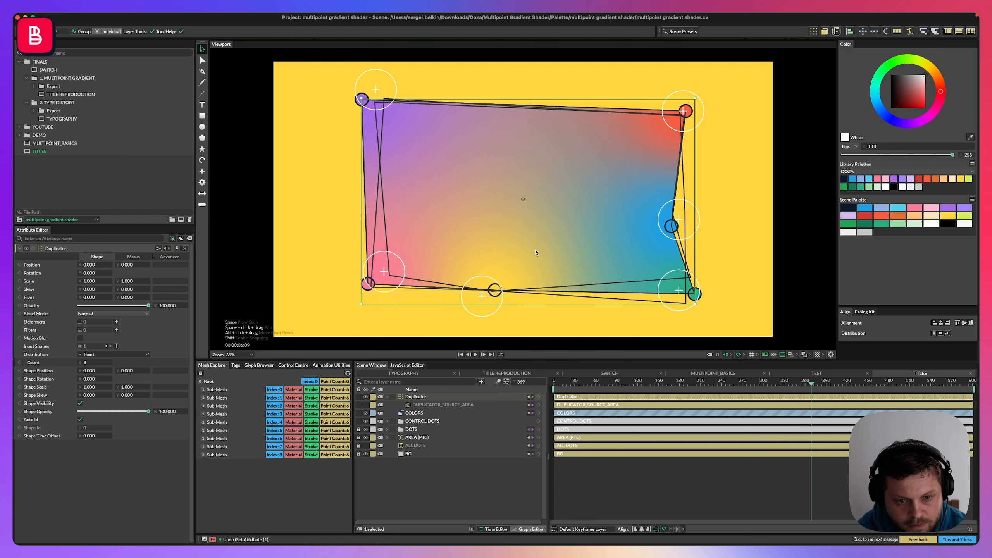
Add a Path Offset deformer to the DUPLICATOR_SOURCE_AREA layer.
{"action": "left_click", "coordinate": [426, 406]}
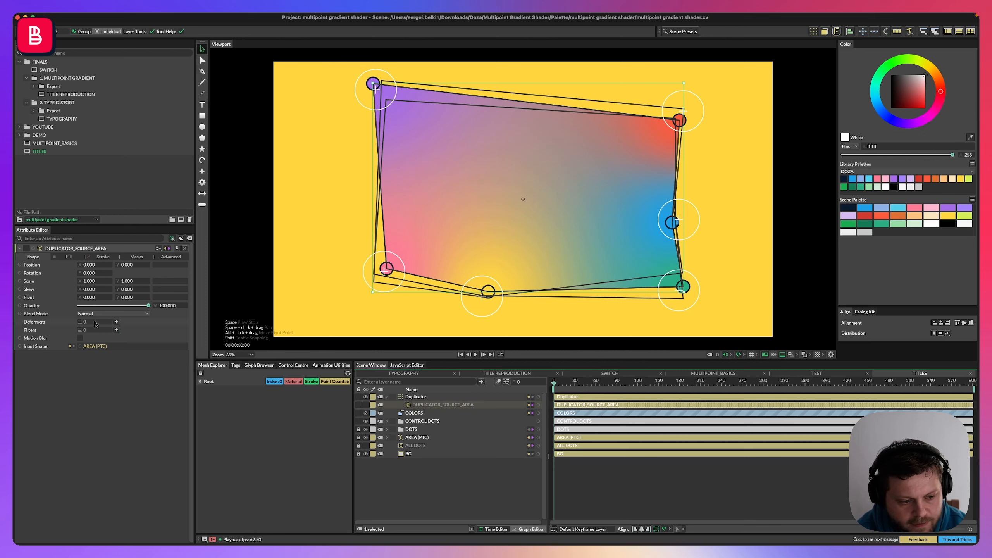
{"action": "left_click", "coordinate": [116, 323]}
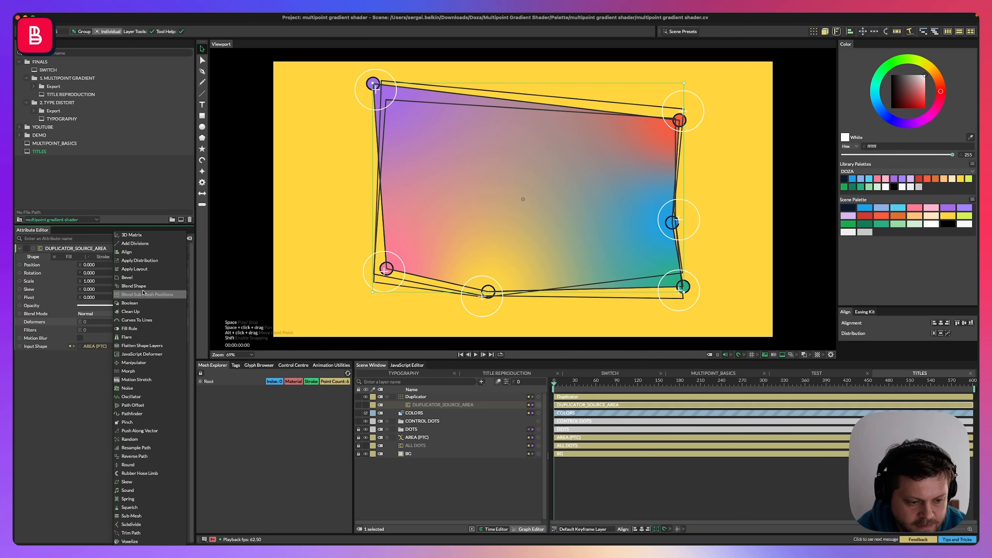
{"action": "left_click", "coordinate": [151, 408]}
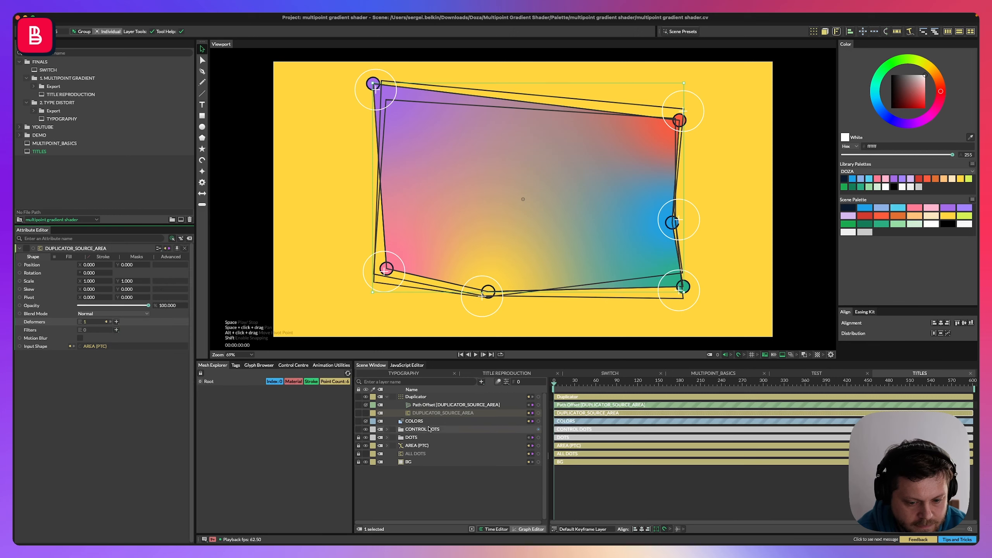
Add a Stagger behaviour to the Path Offset deformer's Offset attribute.
{"action": "left_click", "coordinate": [389, 403]}
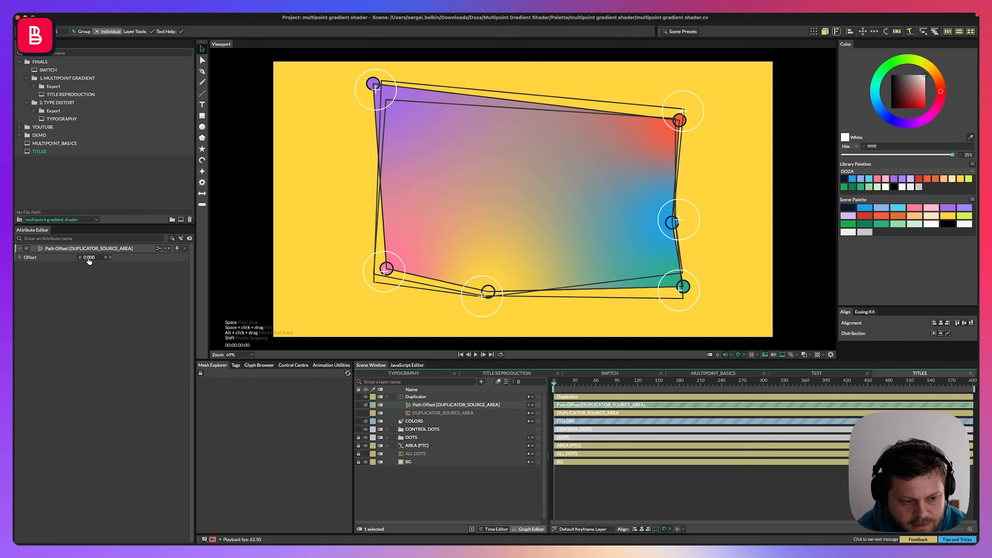
{"action": "left_click_drag", "start_coordinate": [90, 261], "coordinate": [134, 261]}
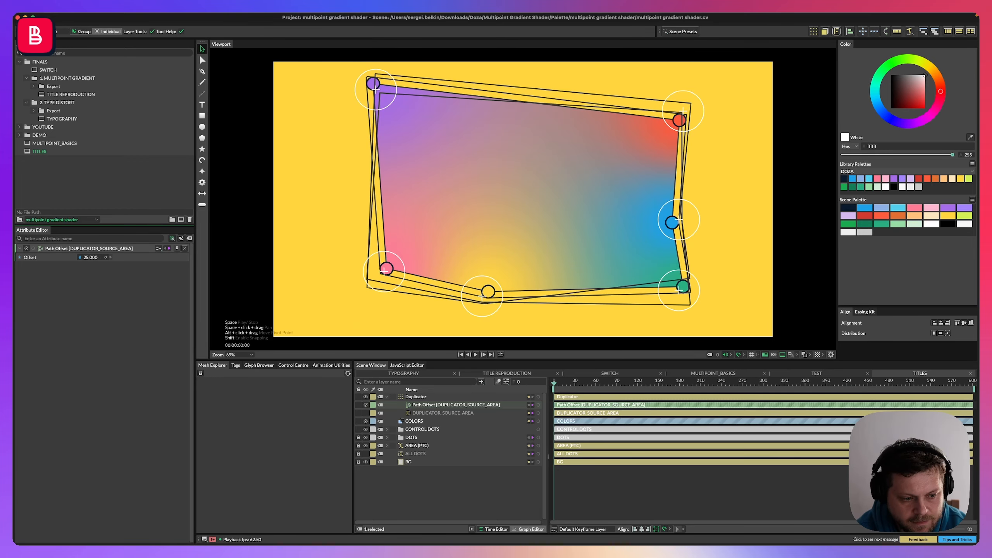
{"action": "right_click", "coordinate": [62, 260]}
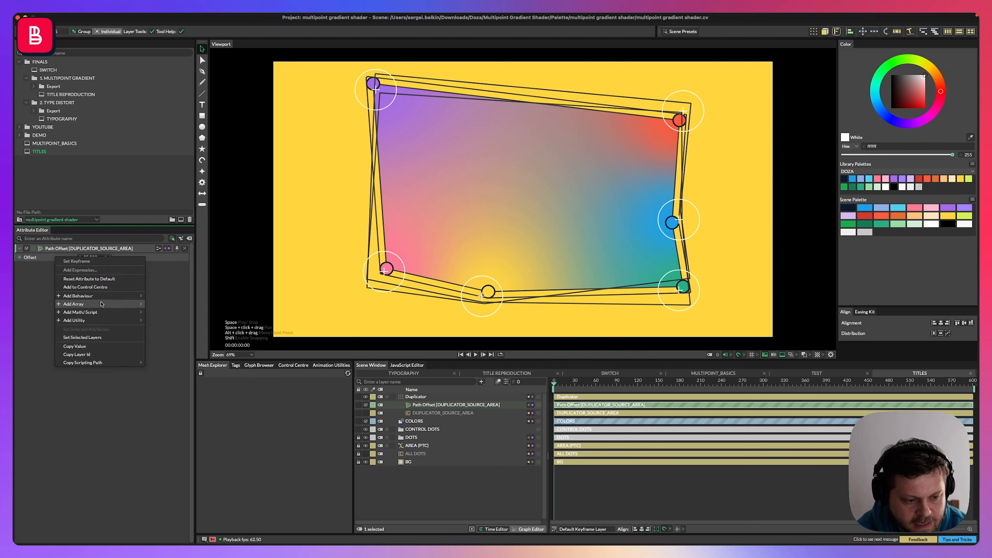
{"action": "mouse_move", "coordinate": [117, 320]}
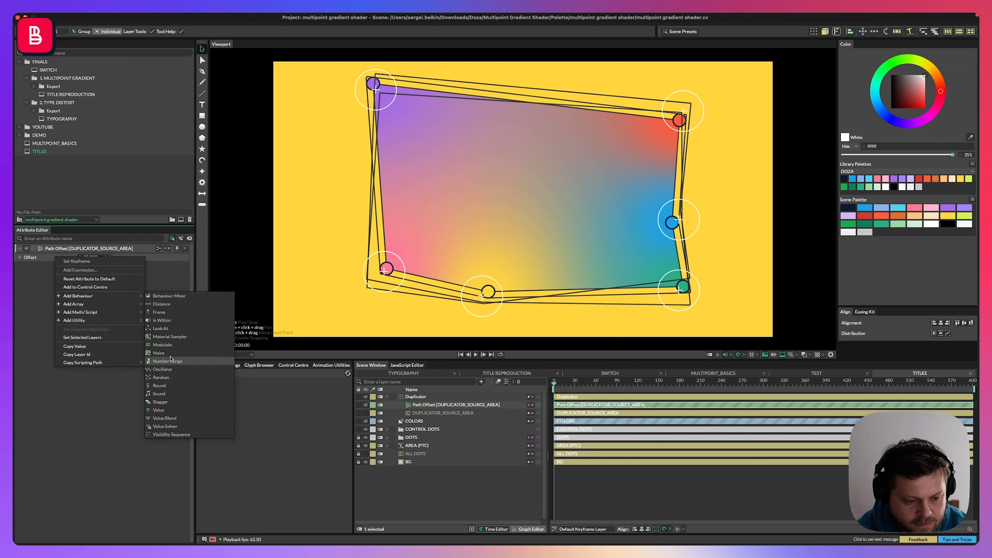
{"action": "left_click", "coordinate": [160, 402]}
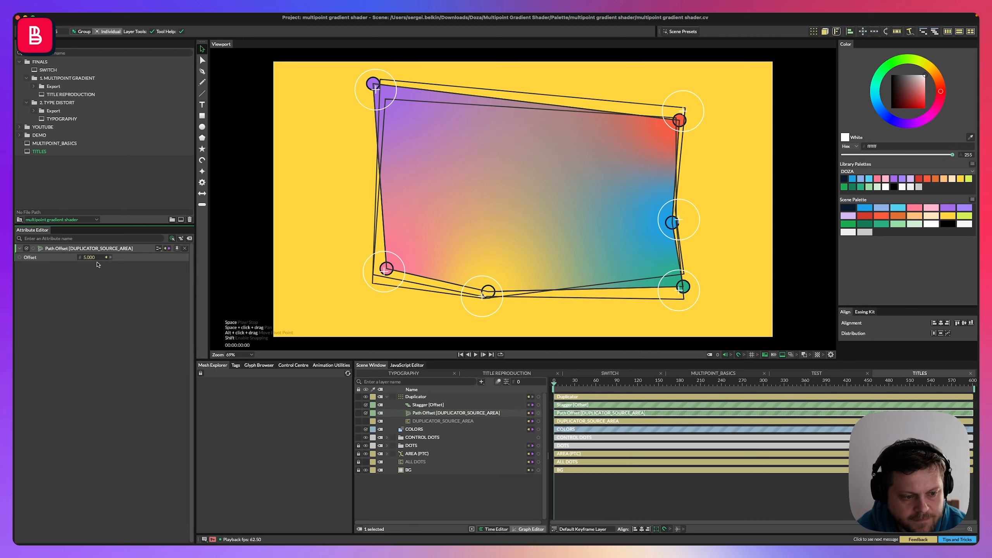
Move the Stagger behaviour under the Path Offset inside the DUPLICATOR_SOURCE_AREA layer.
{"action": "left_click", "coordinate": [420, 414]}
{"action": "left_click", "coordinate": [415, 406]}
{"action": "left_click", "coordinate": [413, 413]}
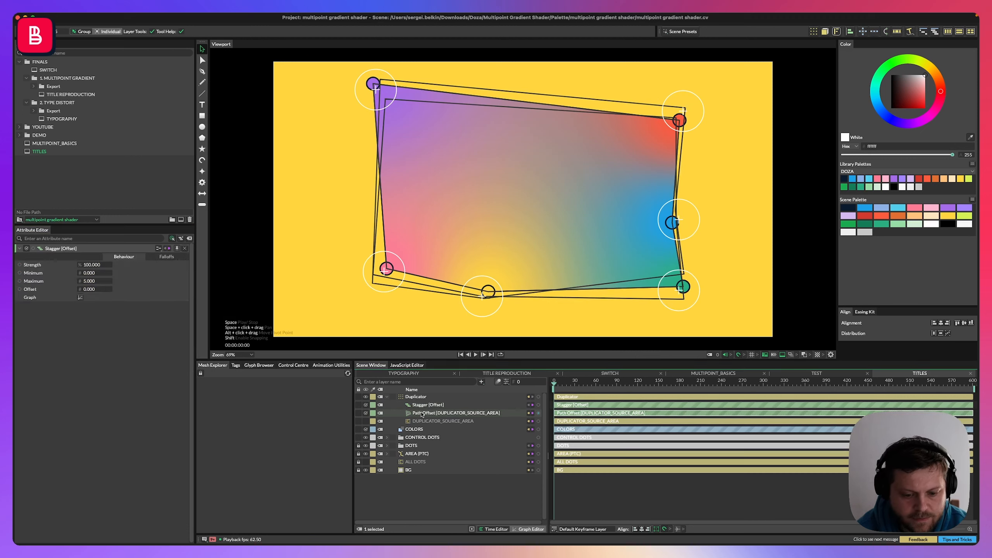
{"action": "left_click", "coordinate": [410, 407]}
{"action": "left_click_drag", "start_coordinate": [411, 408], "coordinate": [435, 423]}
{"action": "left_click", "coordinate": [420, 406]}
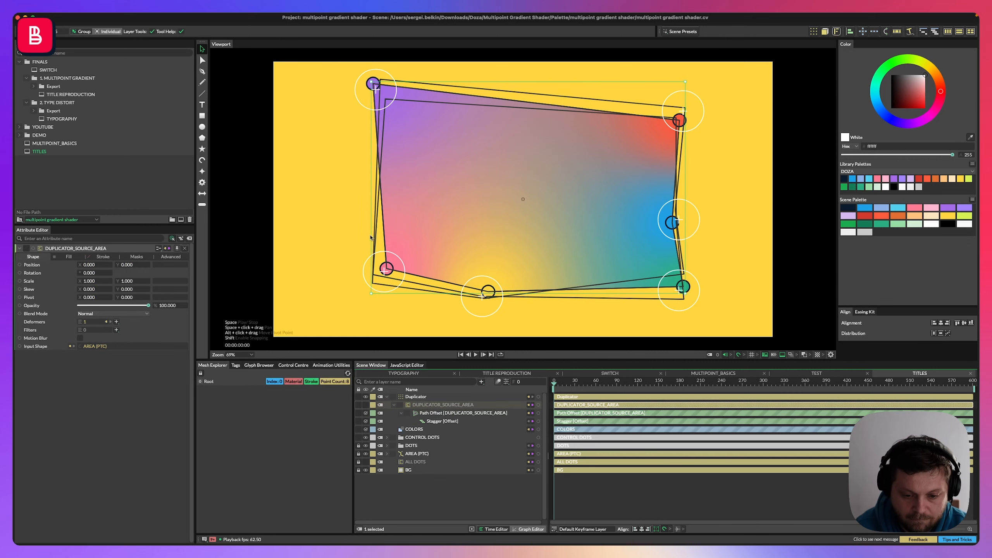
Set the Stagger behaviour's maximum to 50.
{"action": "left_click", "coordinate": [430, 415]}
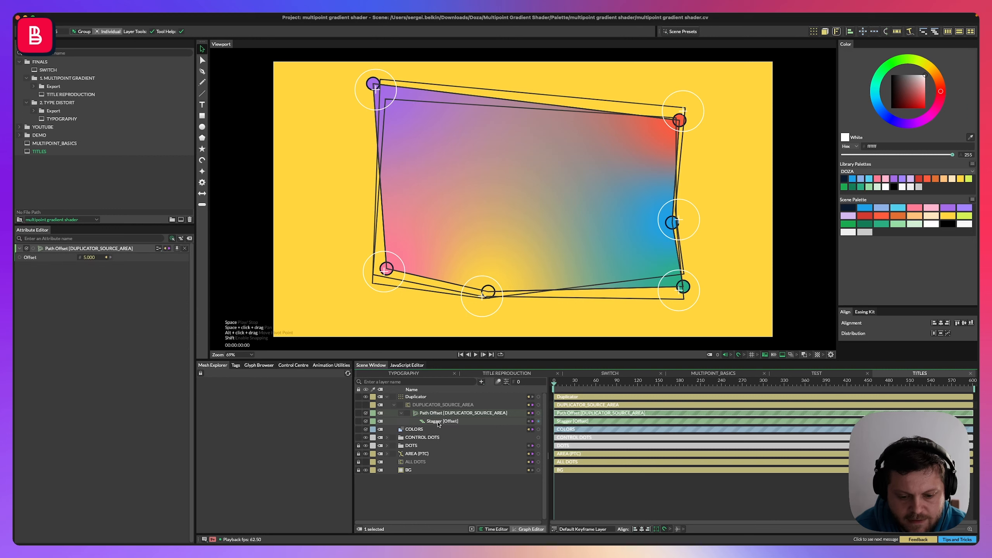
{"action": "left_click", "coordinate": [438, 422]}
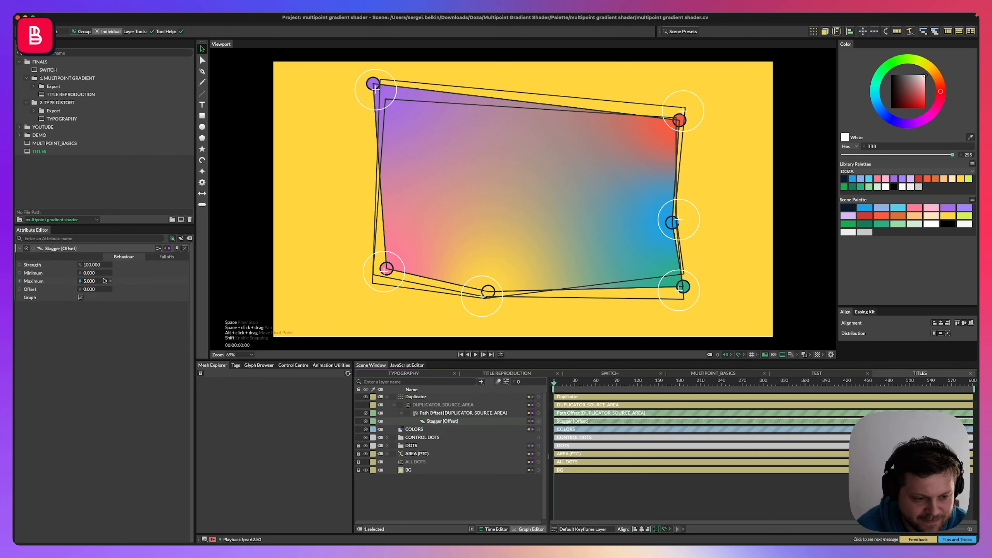
{"action": "left_click_drag", "start_coordinate": [94, 282], "coordinate": [119, 282]}
{"action": "left_click", "coordinate": [93, 281]}
{"action": "type", "text": "50"}
{"action": "key", "text": "Return"}
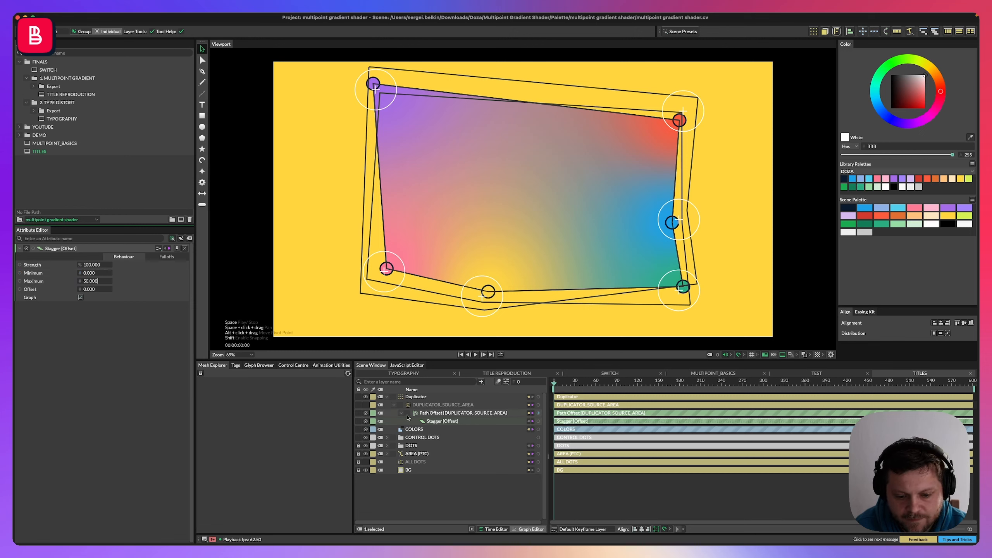
Increase the Duplicator's count to 48 and preview the result.
{"action": "left_click", "coordinate": [432, 414]}
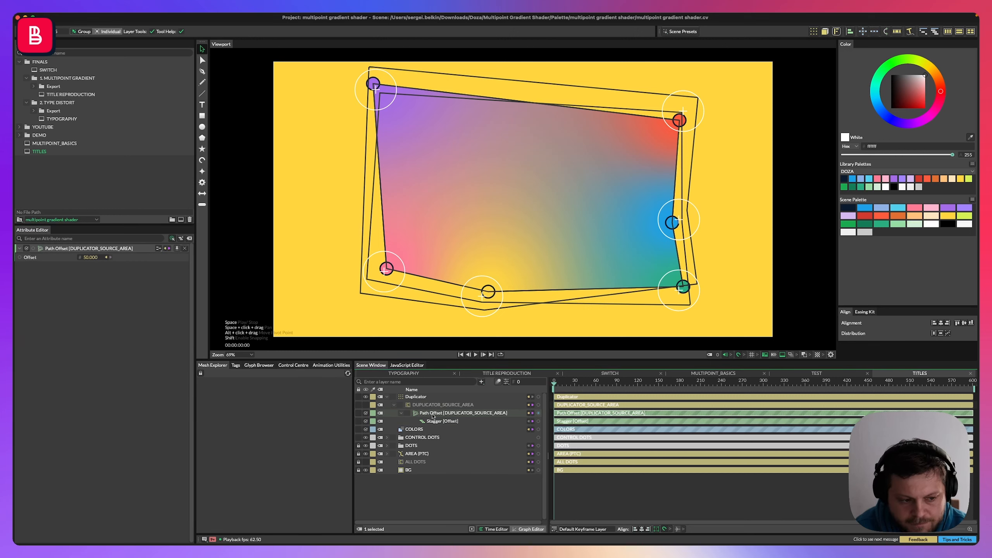
{"action": "left_click", "coordinate": [428, 406]}
{"action": "left_click", "coordinate": [413, 398]}
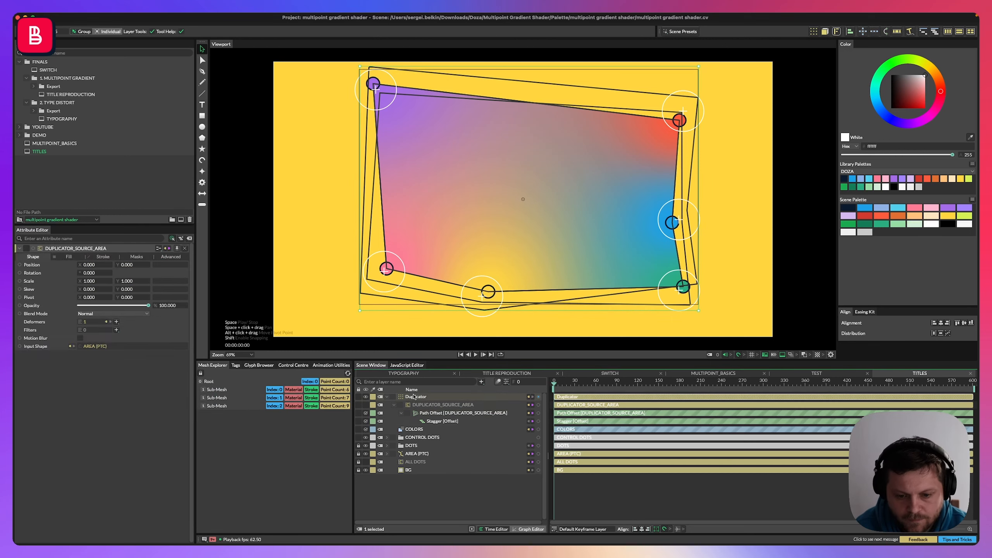
{"action": "key", "text": "space"}
{"action": "key", "text": "space"}
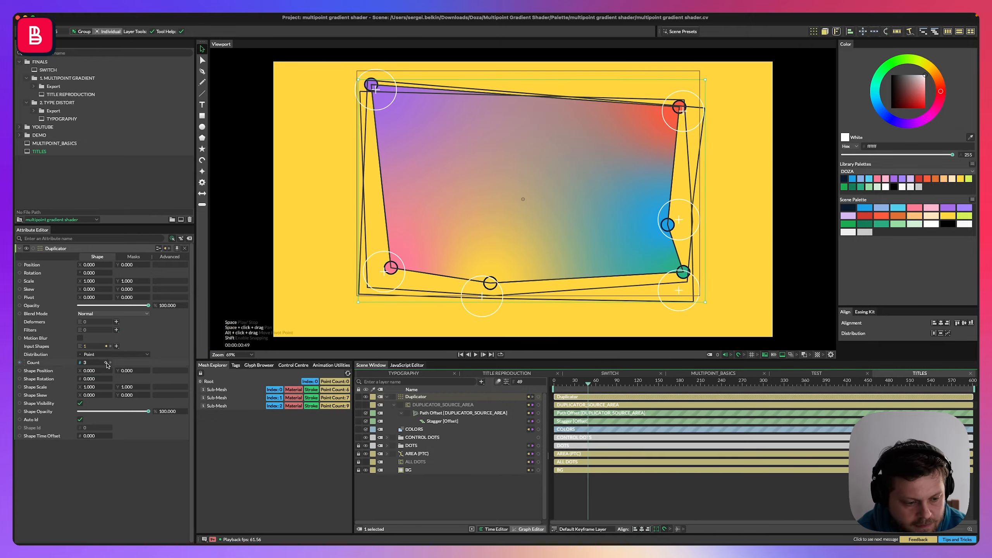
{"action": "left_click_drag", "start_coordinate": [107, 365], "coordinate": [113, 362]}
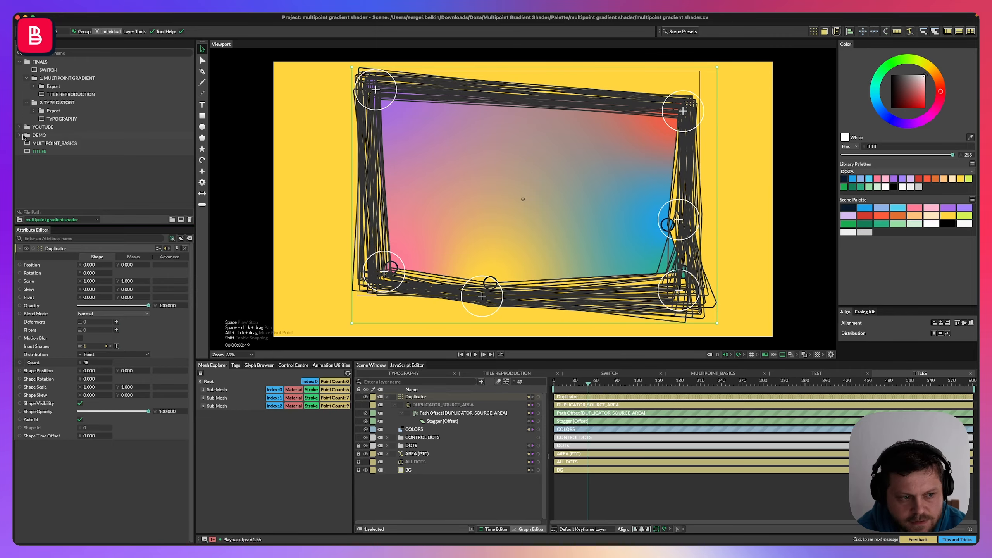
Open the TITLE REPRODUCTION scene for reference and return to the TITLES scene.
{"action": "double_click", "coordinate": [56, 95]}
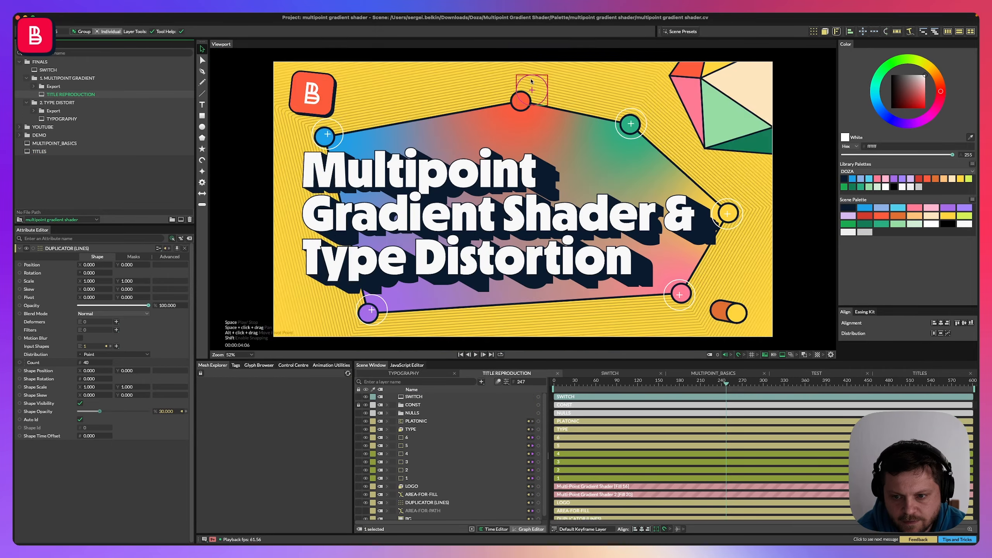
{"action": "double_click", "coordinate": [44, 152]}
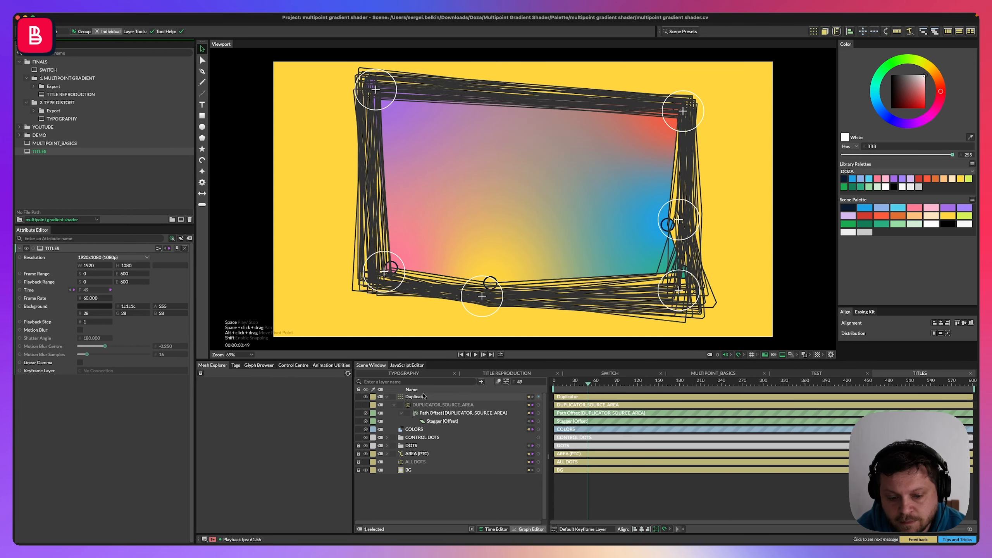
Set the stagger of the Noise behaviour on DOT_0_BASE to 0.
{"action": "left_click", "coordinate": [386, 446]}
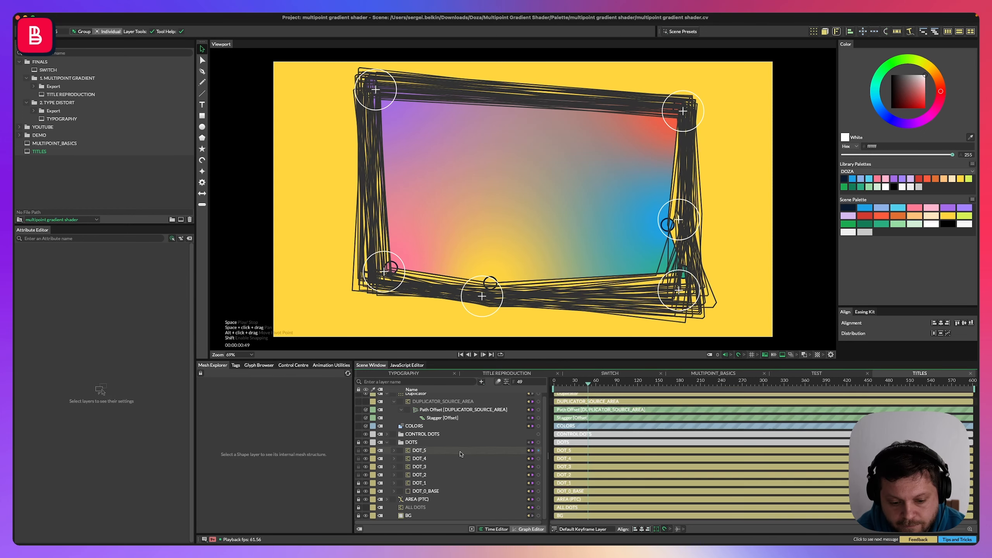
{"action": "left_click", "coordinate": [414, 493]}
{"action": "left_click", "coordinate": [394, 492]}
{"action": "left_click", "coordinate": [444, 507]}
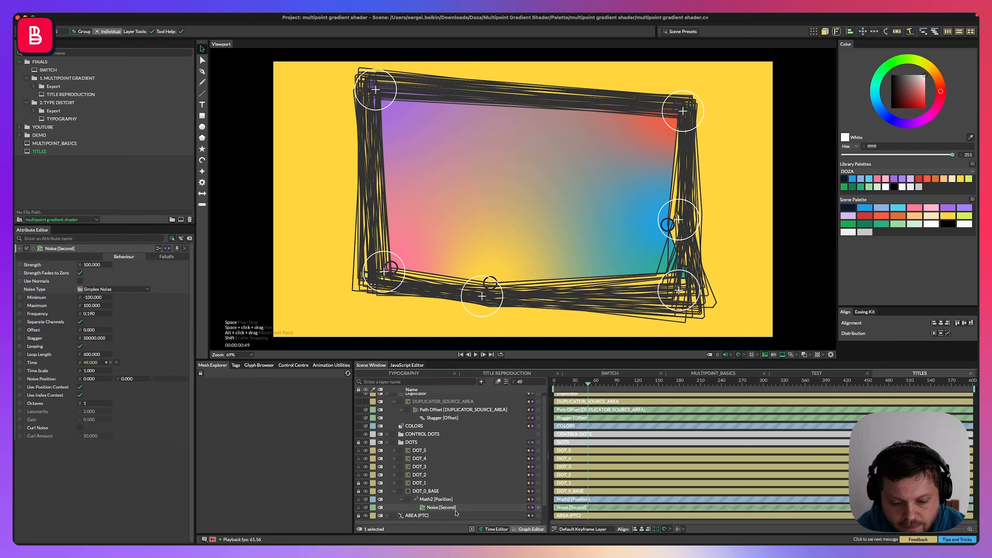
{"action": "left_click", "coordinate": [80, 395]}
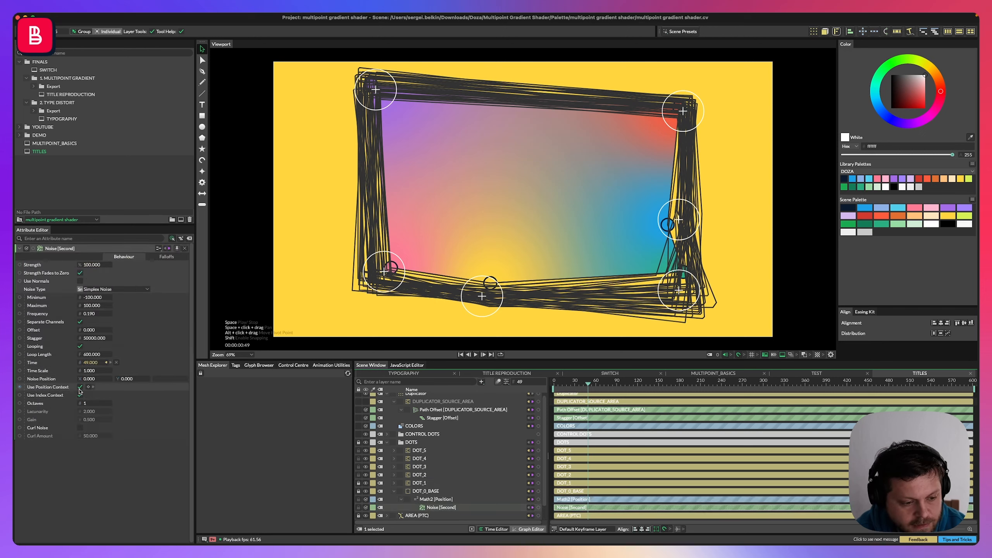
{"action": "type", "text": "0"}
{"action": "key", "text": "Return"}
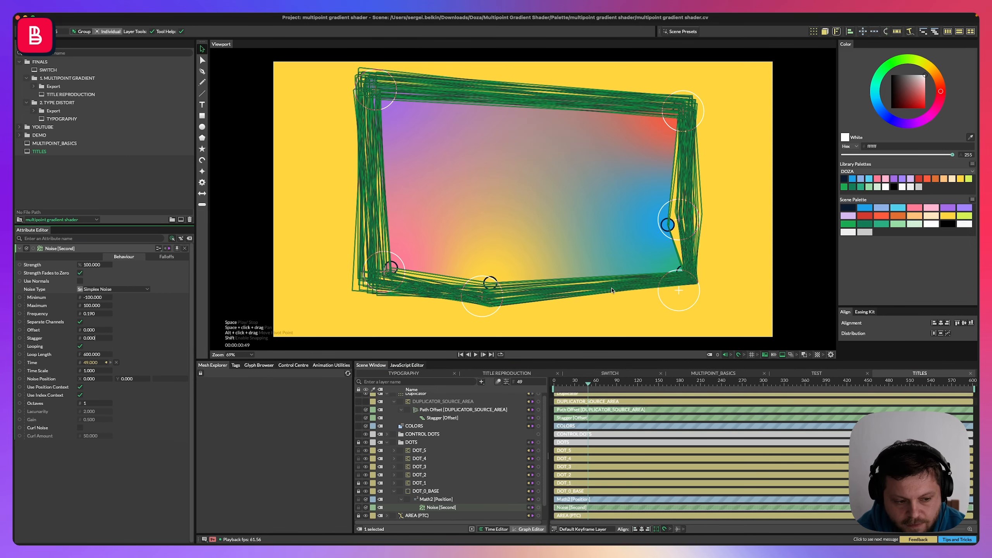
Check the stagger settings of the Noise behaviours on DOT_1 and DOT_2.
{"action": "left_click", "coordinate": [395, 483]}
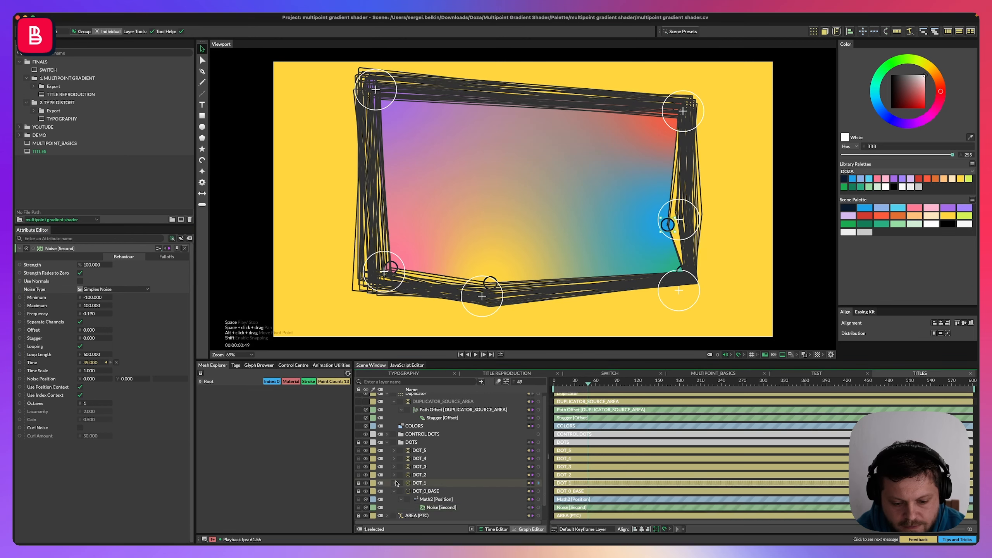
{"action": "left_click", "coordinate": [429, 500]}
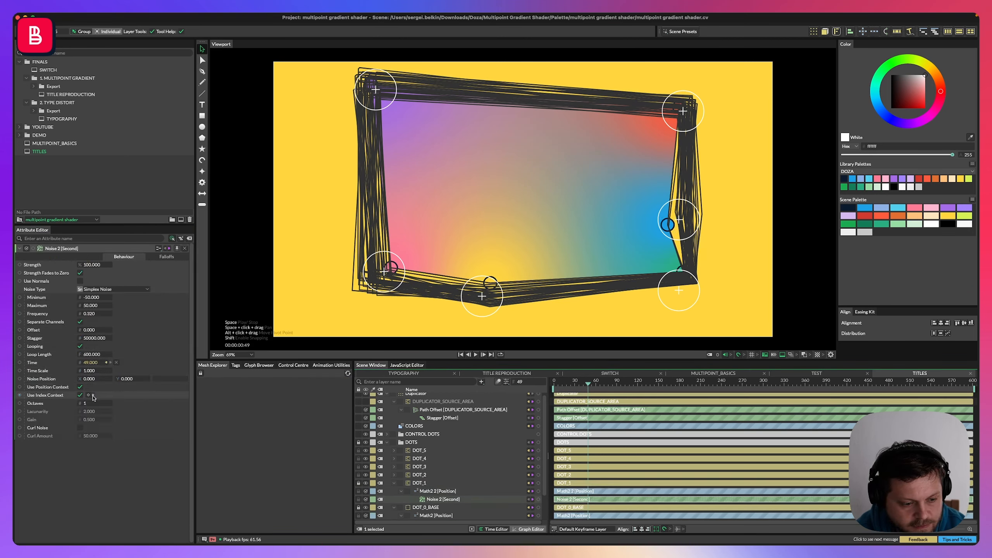
{"action": "left_click", "coordinate": [394, 474]}
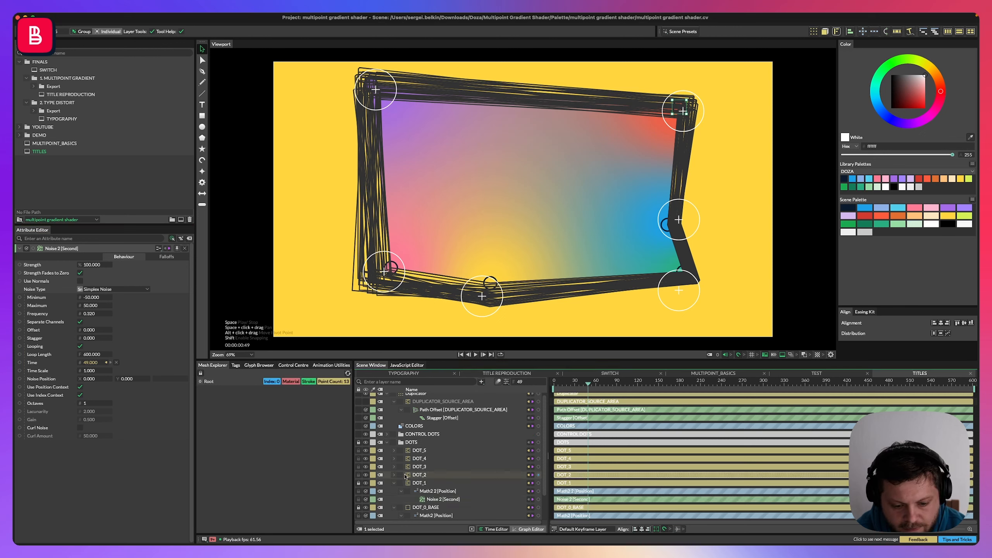
{"action": "left_click", "coordinate": [434, 492]}
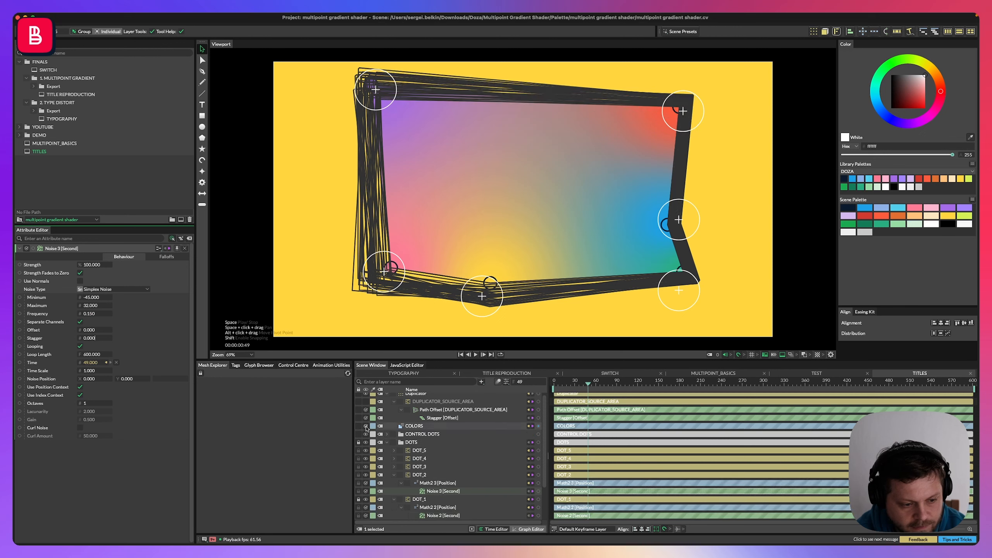
Set the stagger of the Noise behaviour on DOT_3 to 0.
{"action": "left_click", "coordinate": [407, 467]}
{"action": "left_click", "coordinate": [444, 483]}
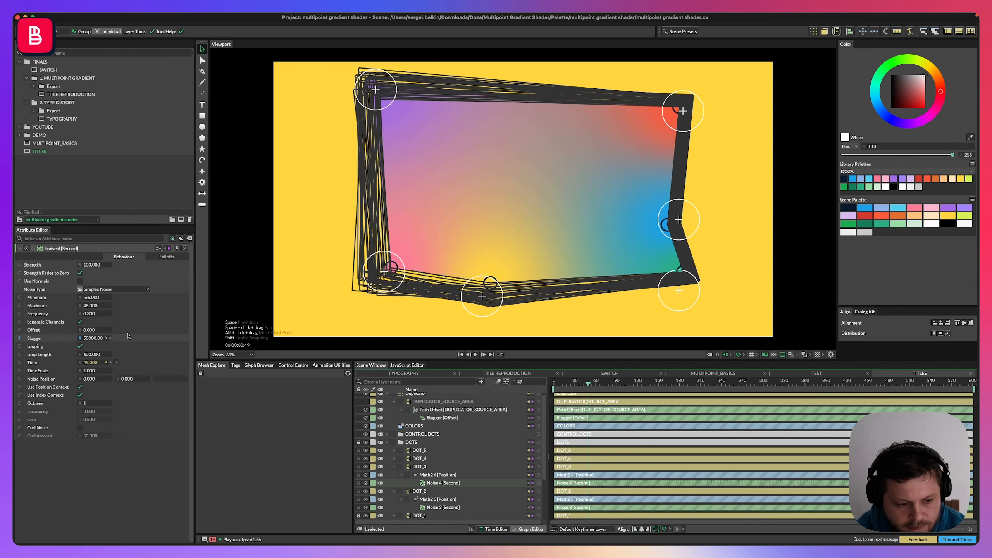
{"action": "left_click", "coordinate": [98, 339]}
{"action": "type", "text": "0"}
{"action": "key", "text": "Return"}
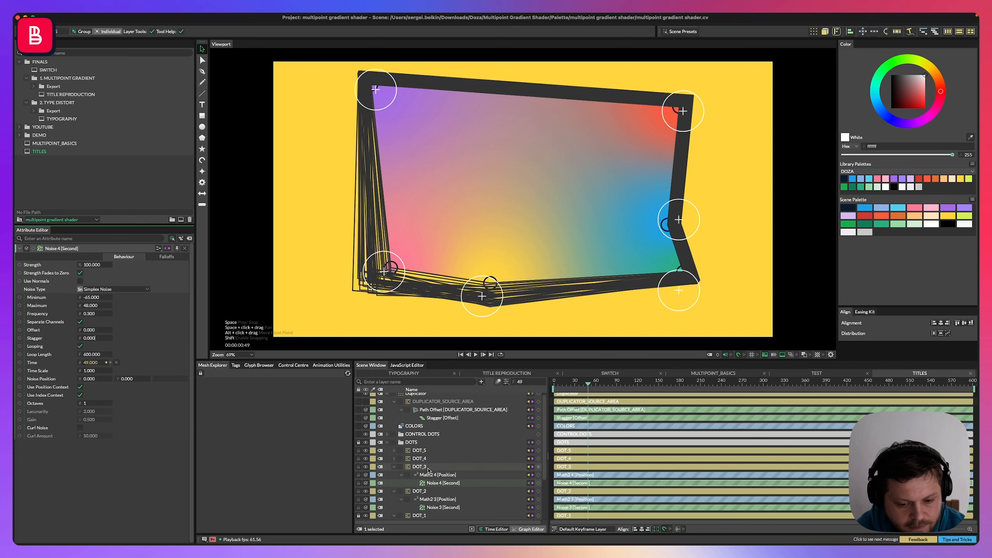
Set the stagger of the Noise behaviour on DOT_4 to 0.
{"action": "left_click", "coordinate": [395, 459]}
{"action": "left_click", "coordinate": [432, 477]}
{"action": "left_click", "coordinate": [98, 338]}
{"action": "type", "text": "000"}
{"action": "key", "text": "Return"}
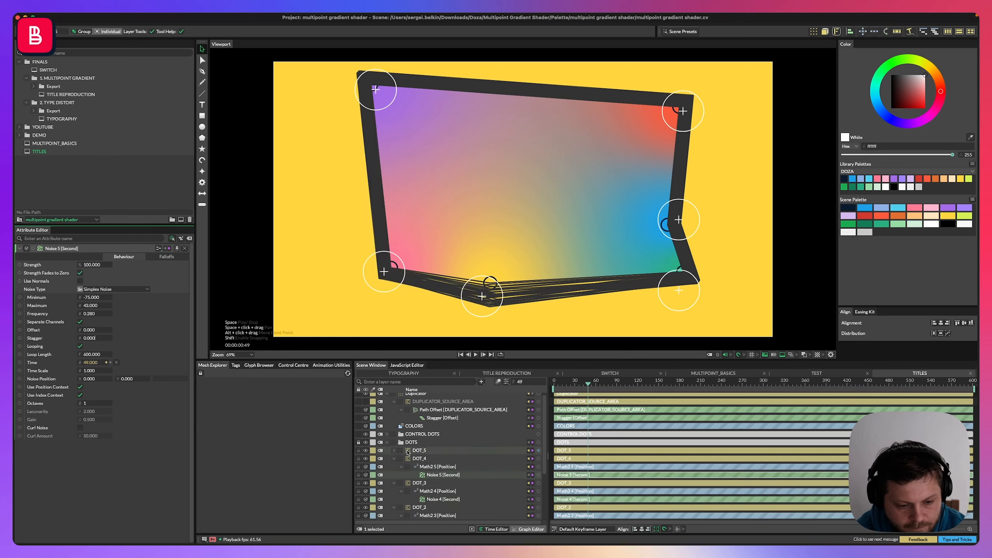
Set the stagger of the Noise behaviour on DOT_5 to 0.
{"action": "left_click", "coordinate": [394, 450]}
{"action": "left_click", "coordinate": [443, 466]}
{"action": "left_click", "coordinate": [94, 338]}
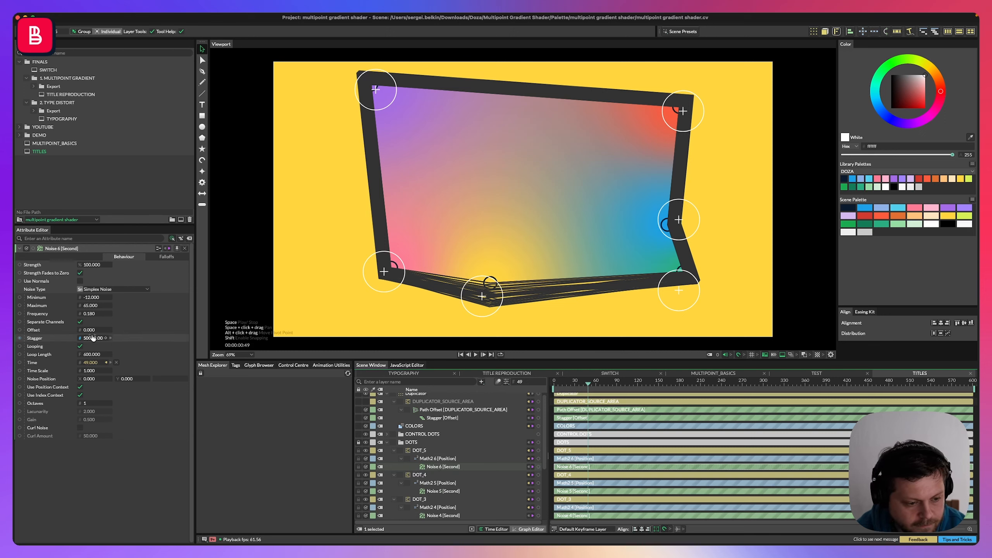
{"action": "type", "text": "0"}
{"action": "key", "text": "Return"}
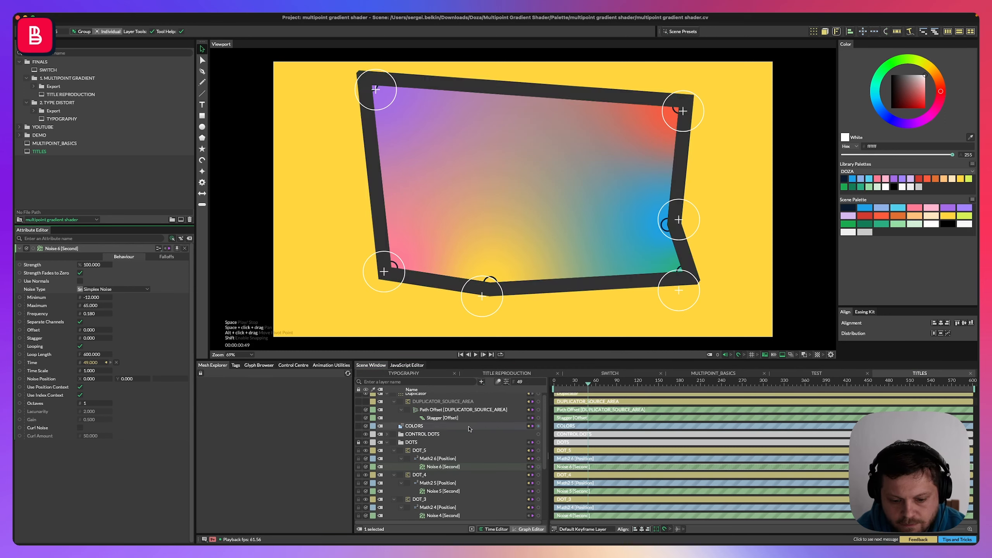
Raise the maximum of the Stagger Offset on DUPLICATOR_SOURCE_AREA to about 541 and preview the animation.
{"action": "left_click", "coordinate": [387, 442]}
{"action": "left_click", "coordinate": [416, 453]}
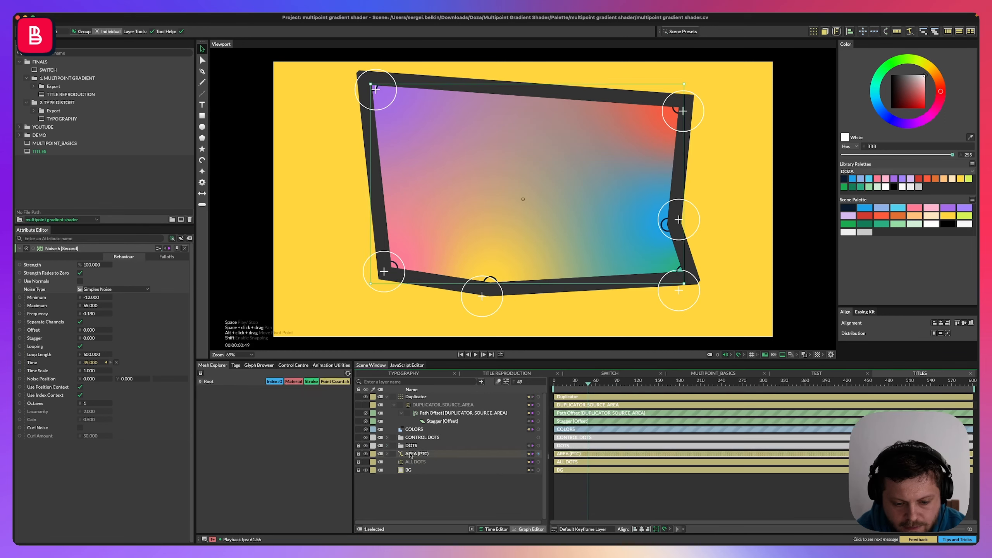
{"action": "left_click", "coordinate": [416, 398]}
{"action": "left_click", "coordinate": [434, 406]}
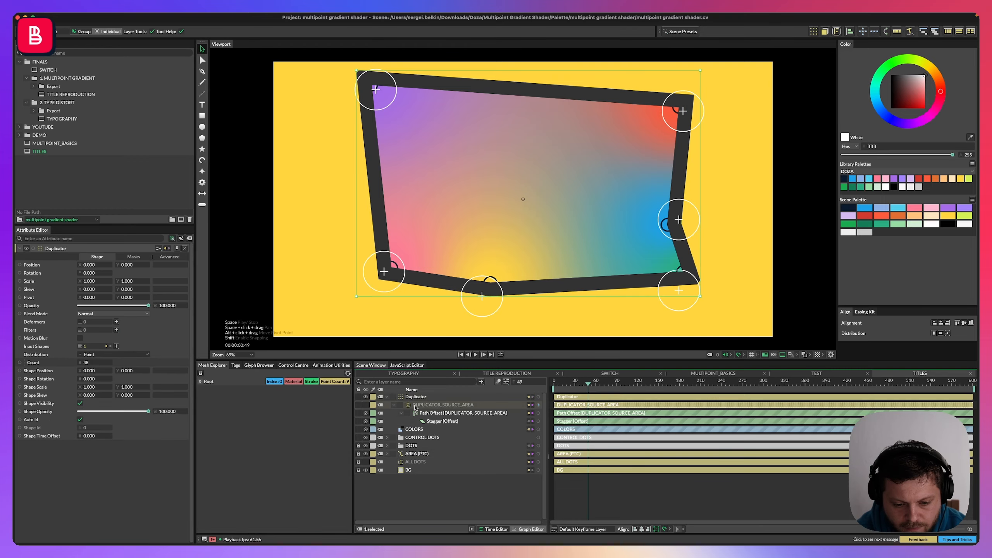
{"action": "left_click", "coordinate": [466, 415]}
{"action": "left_click", "coordinate": [437, 422]}
{"action": "left_click_drag", "start_coordinate": [91, 282], "coordinate": [278, 282]}
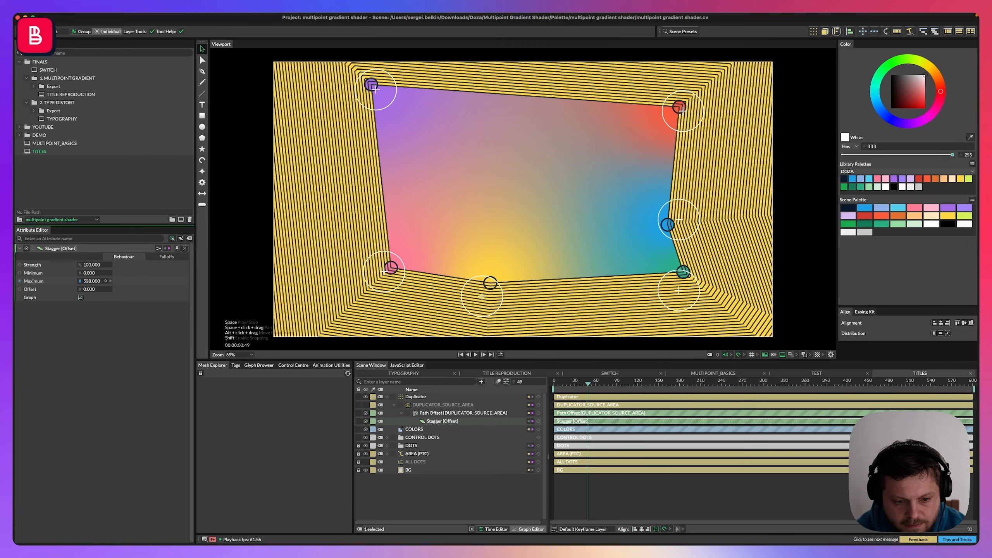
{"action": "key", "text": "space"}
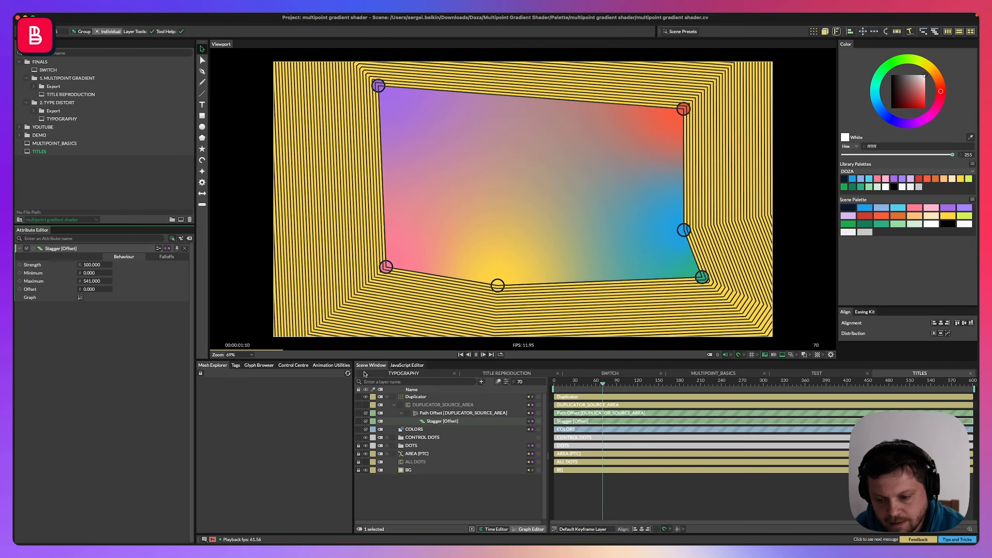
{"action": "key", "text": "space"}
Move the Duplicator layer below the COLORS and CONTROL DOTS layers and play the animation.
{"action": "left_click", "coordinate": [416, 397]}
{"action": "left_click", "coordinate": [387, 398]}
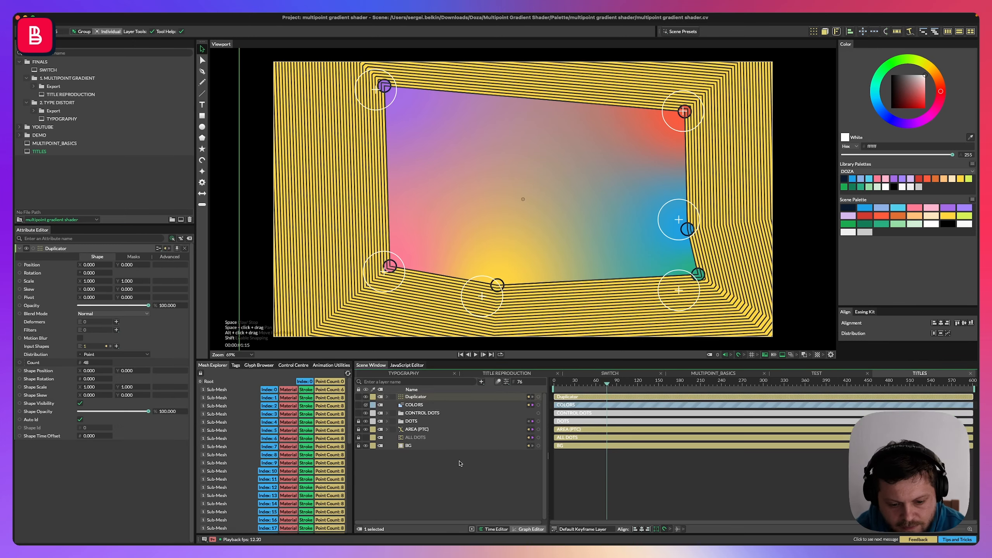
{"action": "left_click", "coordinate": [202, 59]}
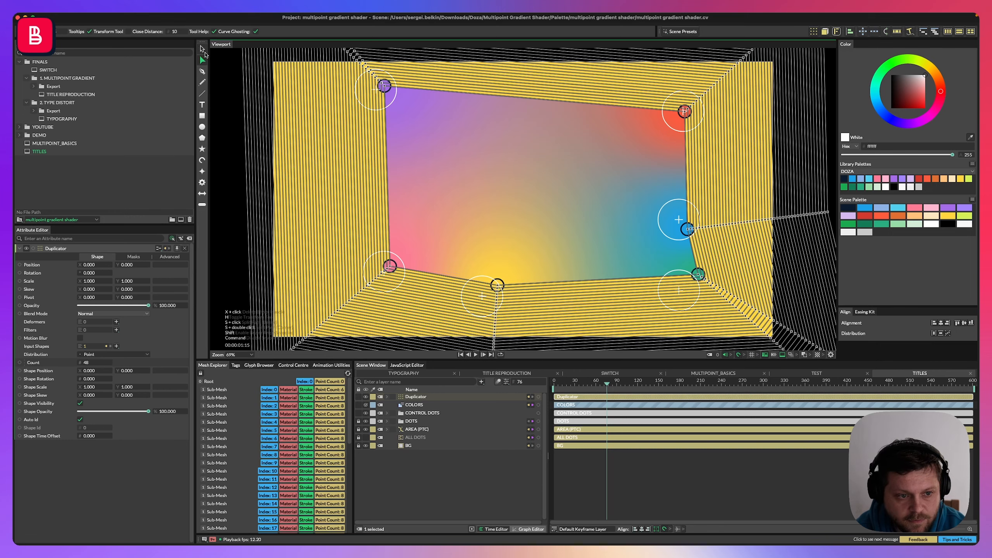
{"action": "left_click", "coordinate": [202, 49]}
{"action": "left_click_drag", "start_coordinate": [414, 397], "coordinate": [415, 414]}
{"action": "key", "text": "space"}
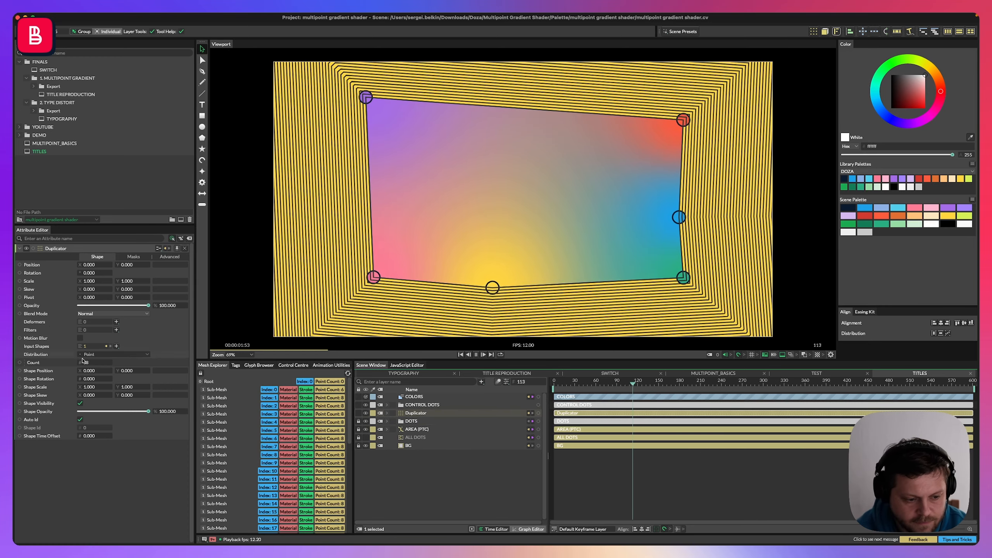
Set the Duplicator's count to 15.
{"action": "left_click", "coordinate": [88, 362]}
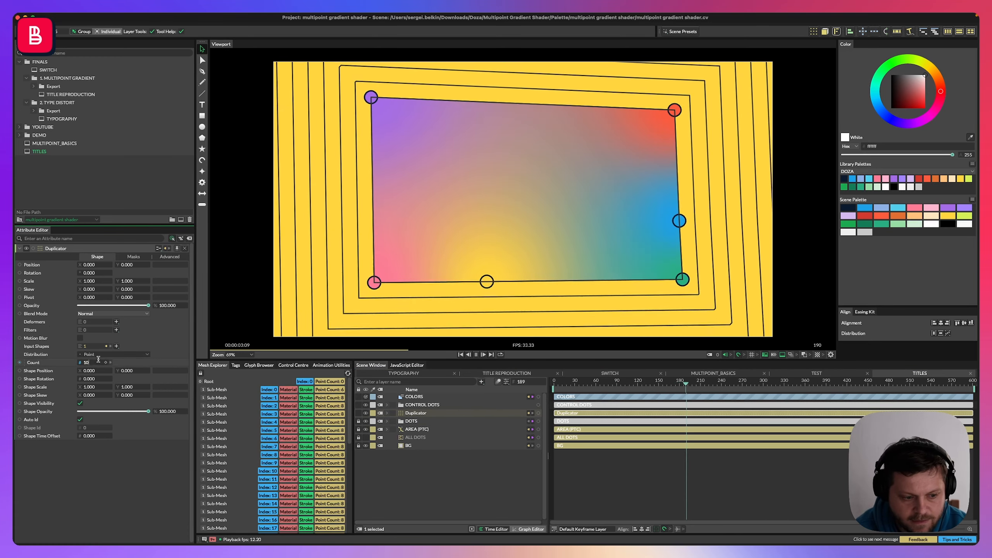
{"action": "type", "text": "15"}
{"action": "key", "text": "Return"}
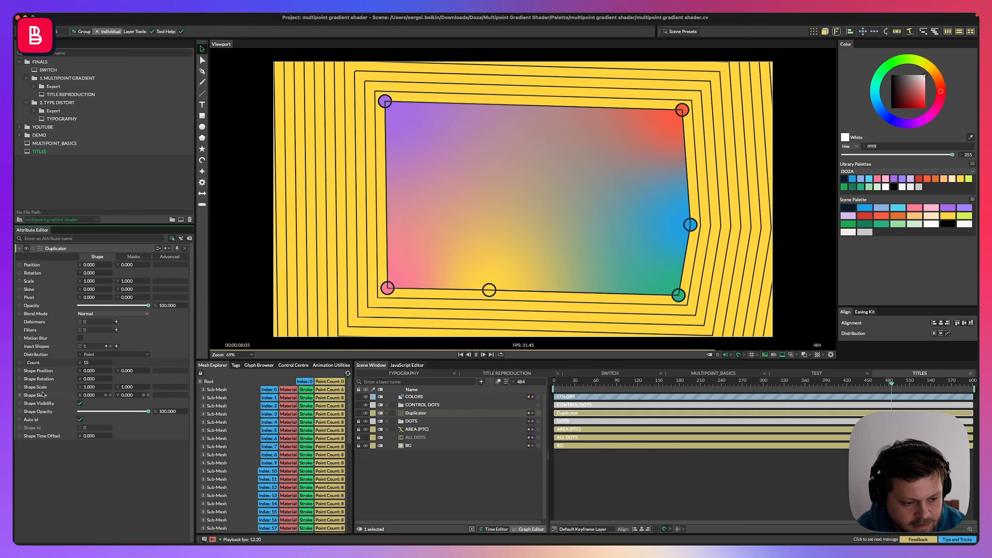
Add a Stagger behaviour to the Duplicator's Shape Opacity.
{"action": "right_click", "coordinate": [38, 412]}
{"action": "mouse_move", "coordinate": [74, 441]}
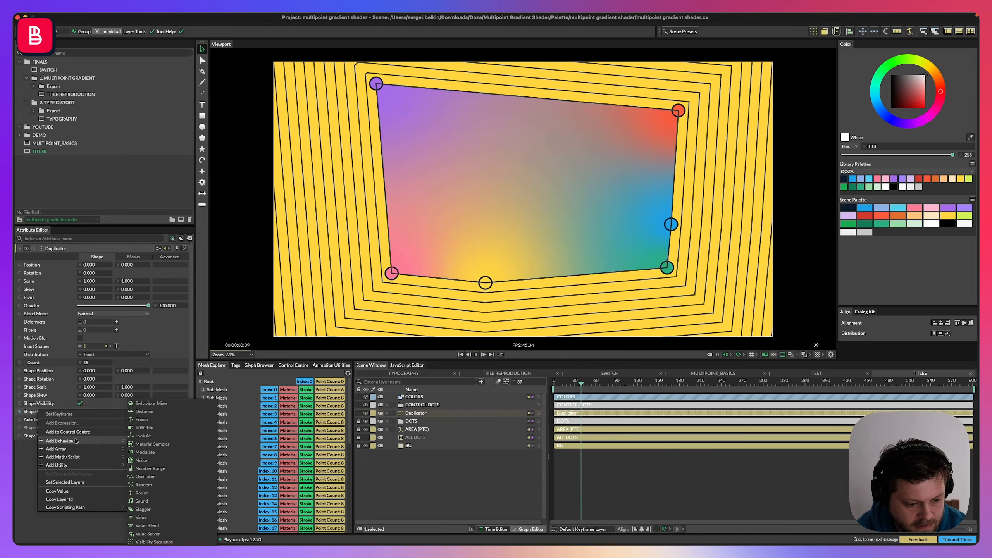
{"action": "left_click", "coordinate": [165, 510]}
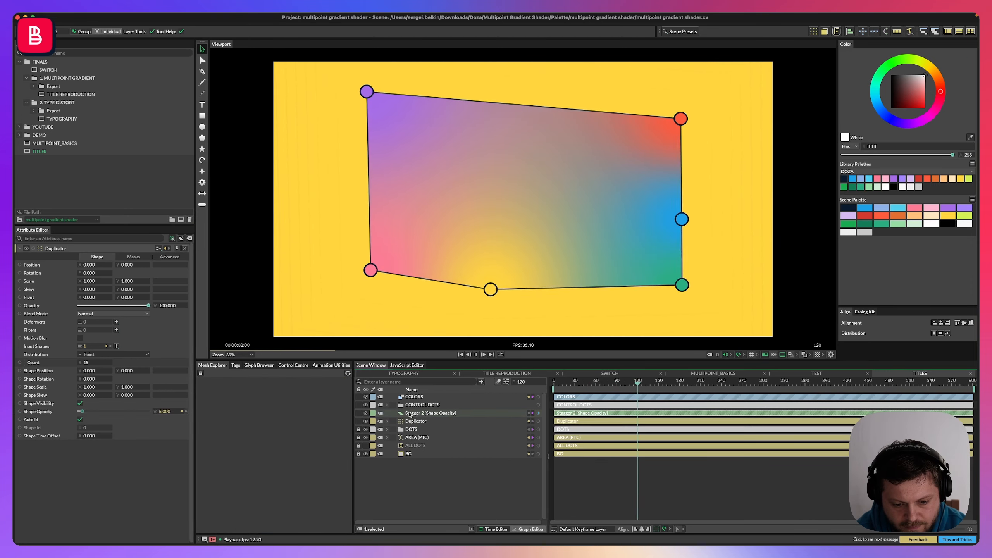
Set the maximum of the Shape Opacity Stagger behaviour to 100.
{"action": "left_click_drag", "start_coordinate": [410, 415], "coordinate": [429, 423]}
{"action": "left_click", "coordinate": [418, 413]}
{"action": "left_click", "coordinate": [387, 413]}
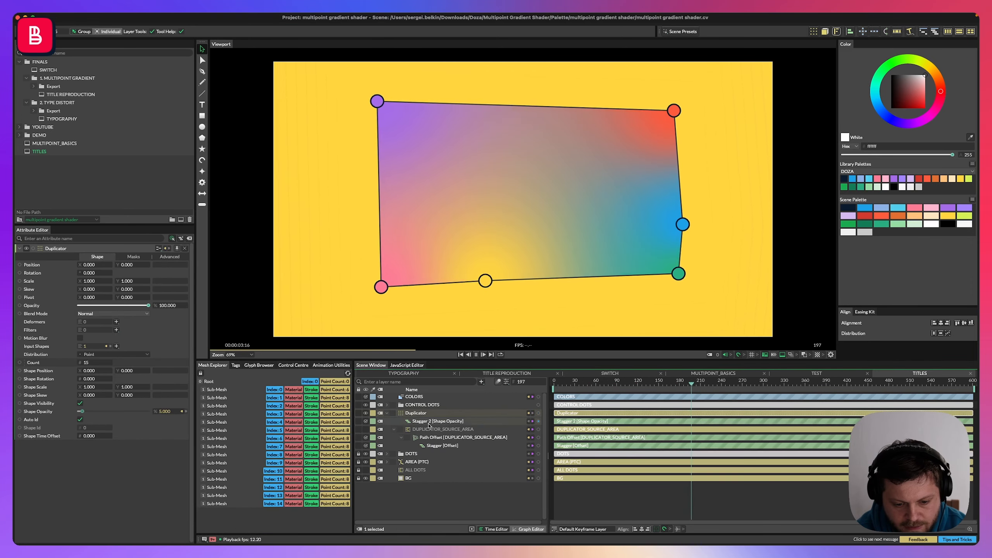
{"action": "left_click", "coordinate": [429, 423]}
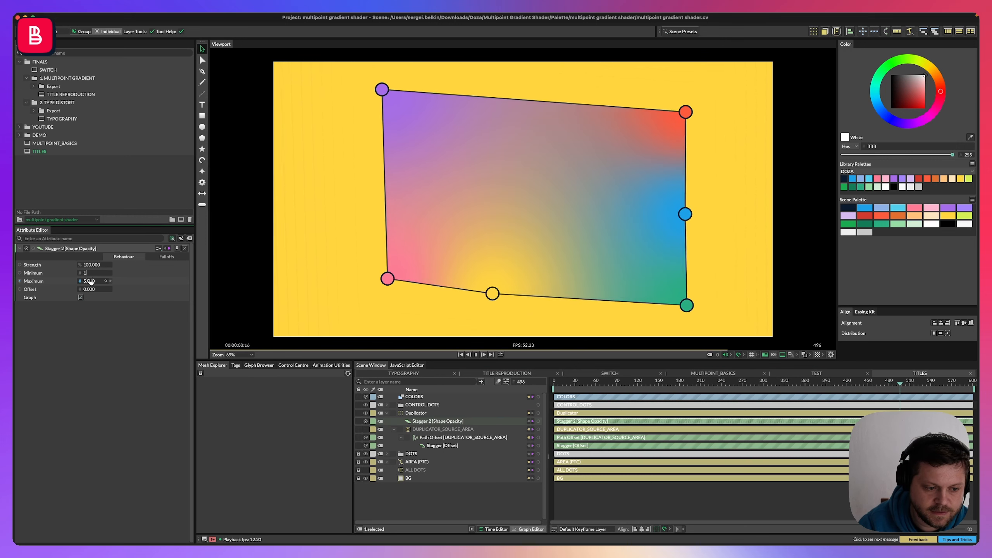
{"action": "left_click", "coordinate": [90, 281]}
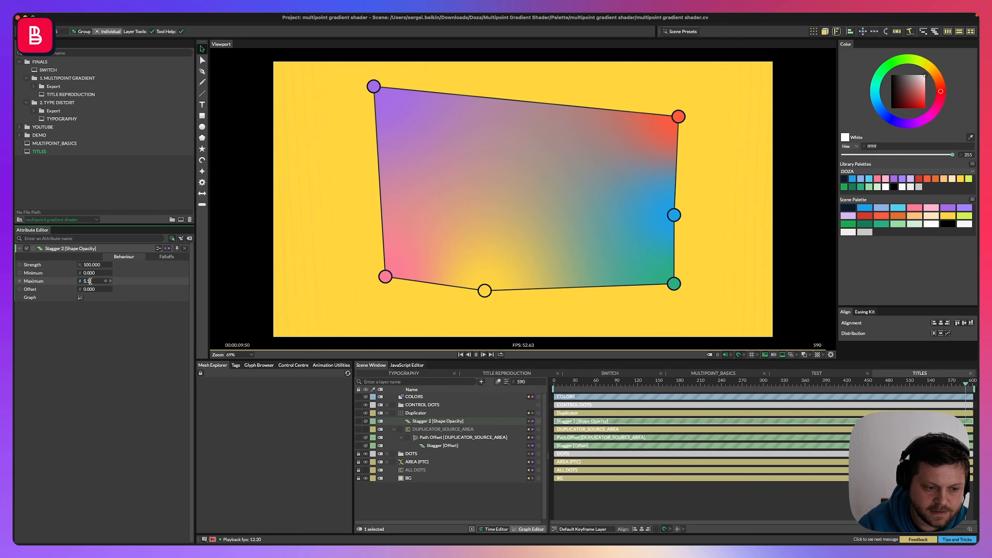
{"action": "key", "text": "Return"}
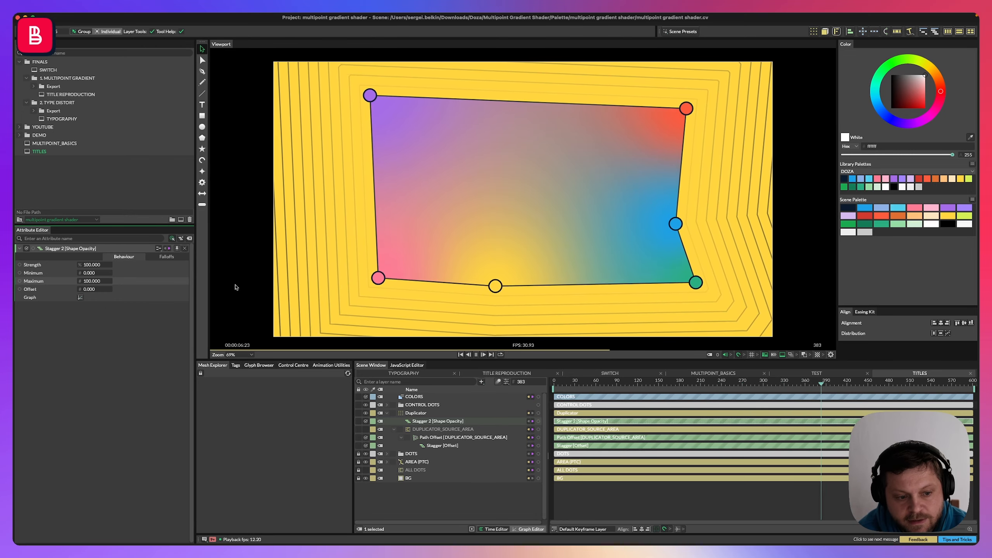
Move the DOTS layer above the Duplicator and save the scene.
{"action": "left_click", "coordinate": [80, 297]}
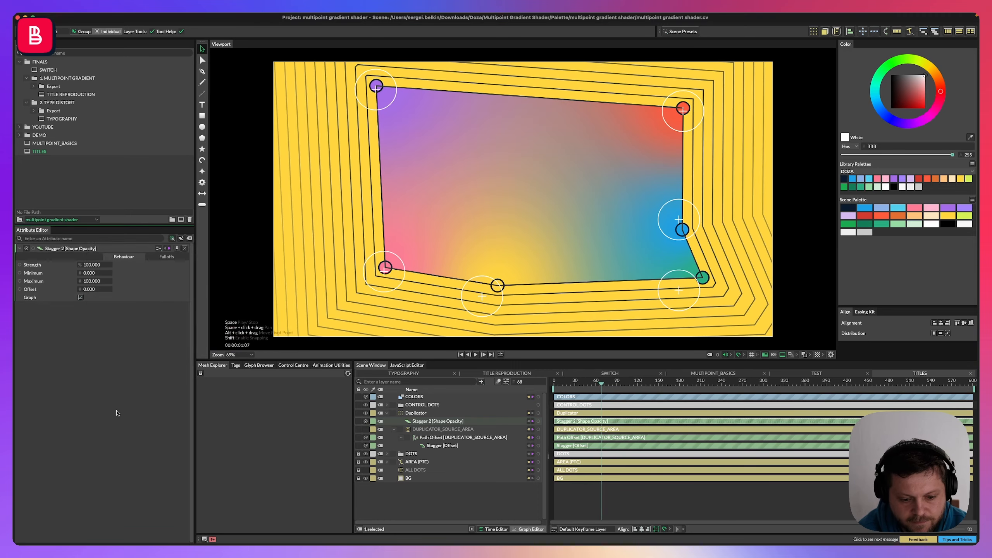
{"action": "left_click", "coordinate": [420, 404]}
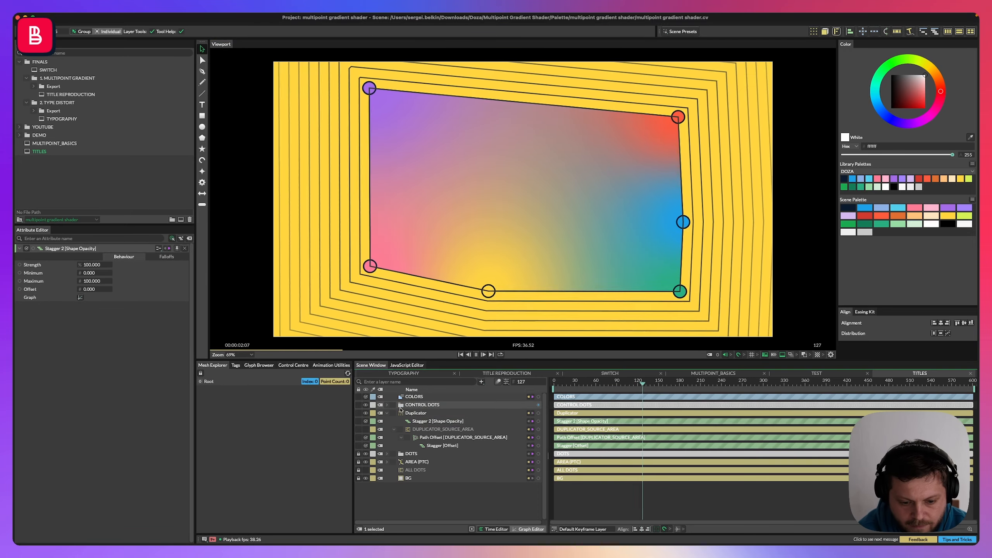
{"action": "left_click", "coordinate": [387, 414]}
{"action": "left_click_drag", "start_coordinate": [398, 442], "coordinate": [400, 426]}
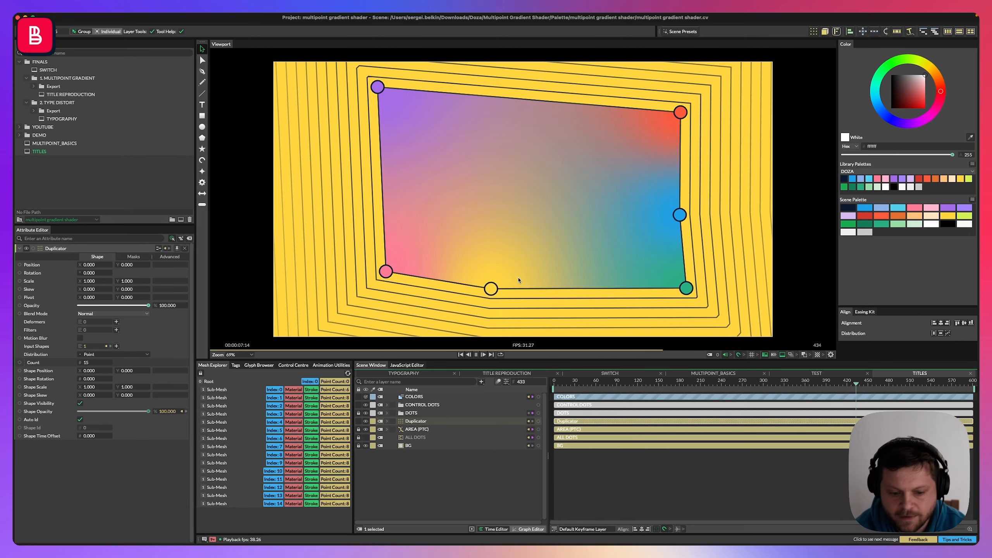
{"action": "key", "text": "super+s"}
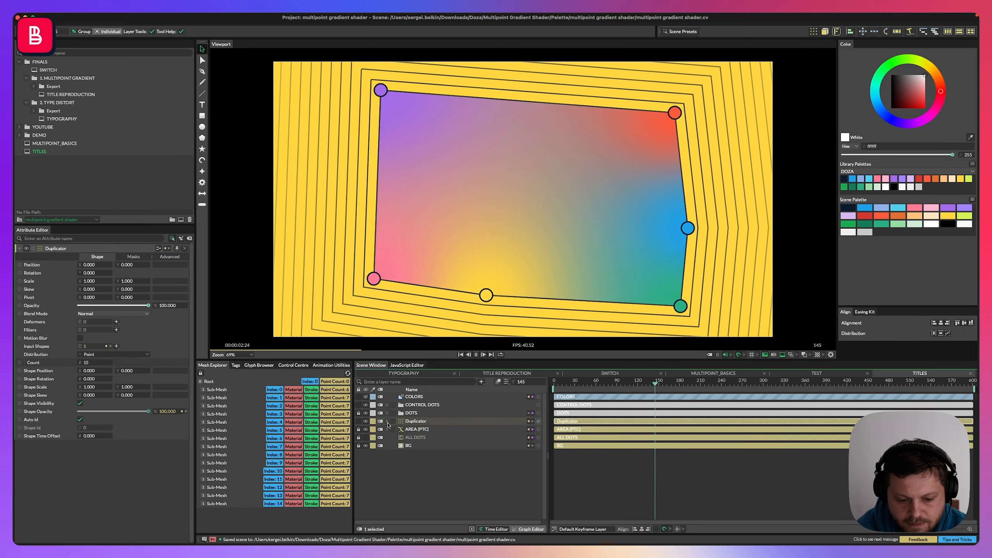
Add a Bevel deformer to DUPLICATOR_SOURCE_AREA and set its radius to about 63.
{"action": "left_click", "coordinate": [387, 422]}
{"action": "left_click", "coordinate": [388, 422]}
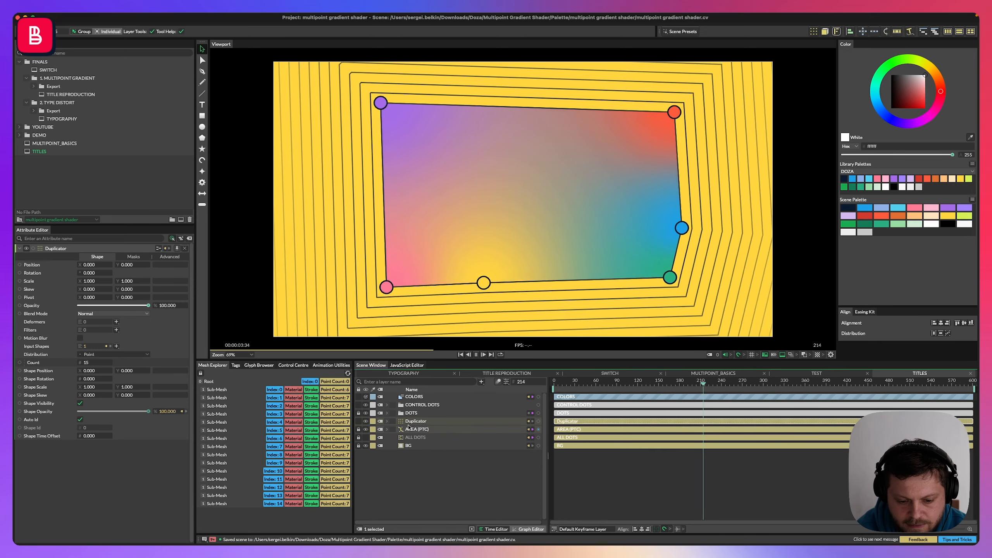
{"action": "left_click", "coordinate": [422, 405]}
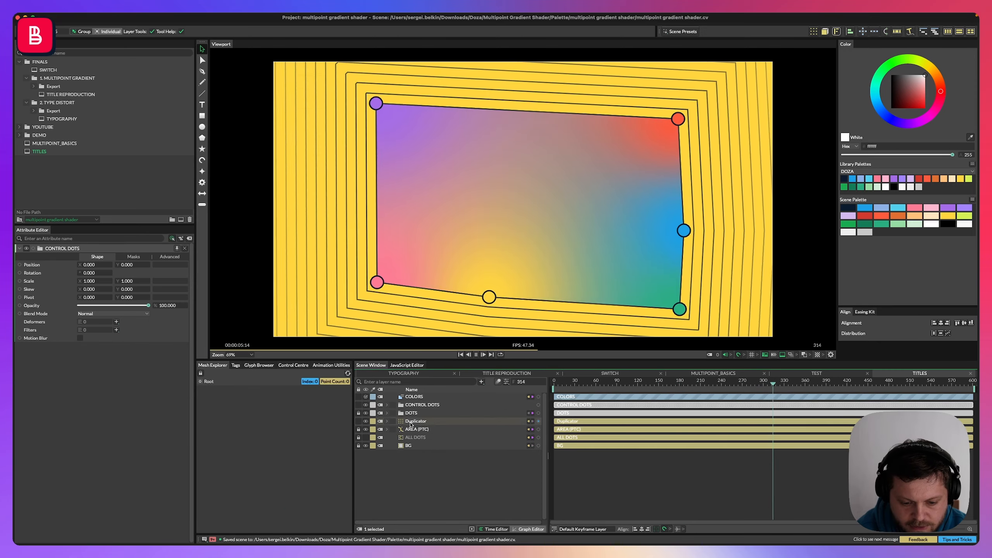
{"action": "left_click", "coordinate": [411, 421]}
{"action": "left_click", "coordinate": [387, 421]}
{"action": "left_click", "coordinate": [417, 438]}
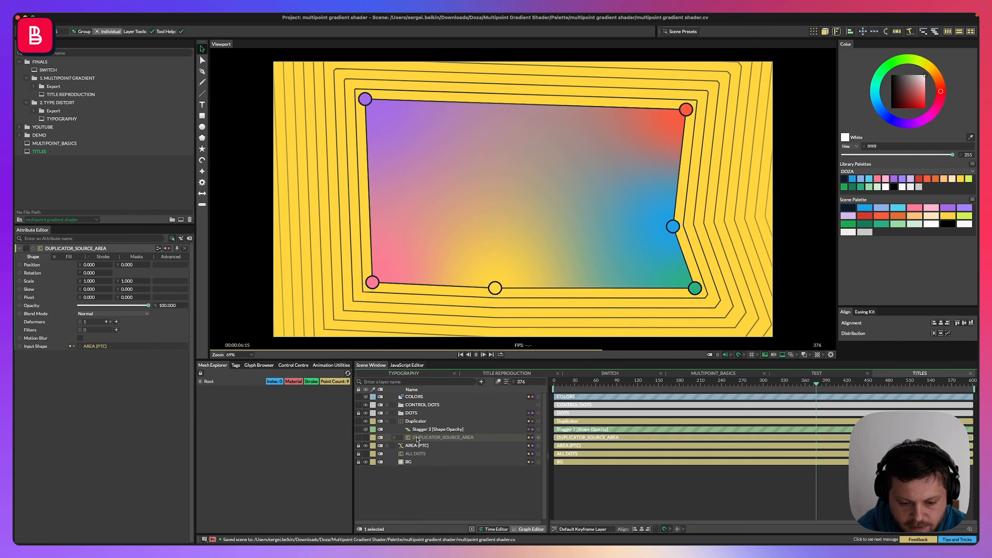
{"action": "left_click", "coordinate": [116, 322]}
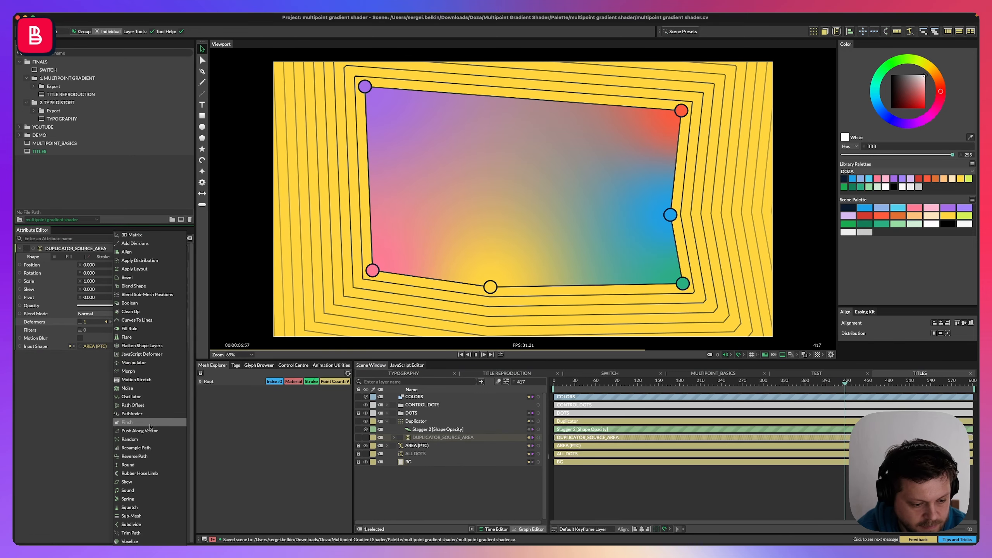
{"action": "left_click", "coordinate": [129, 277]}
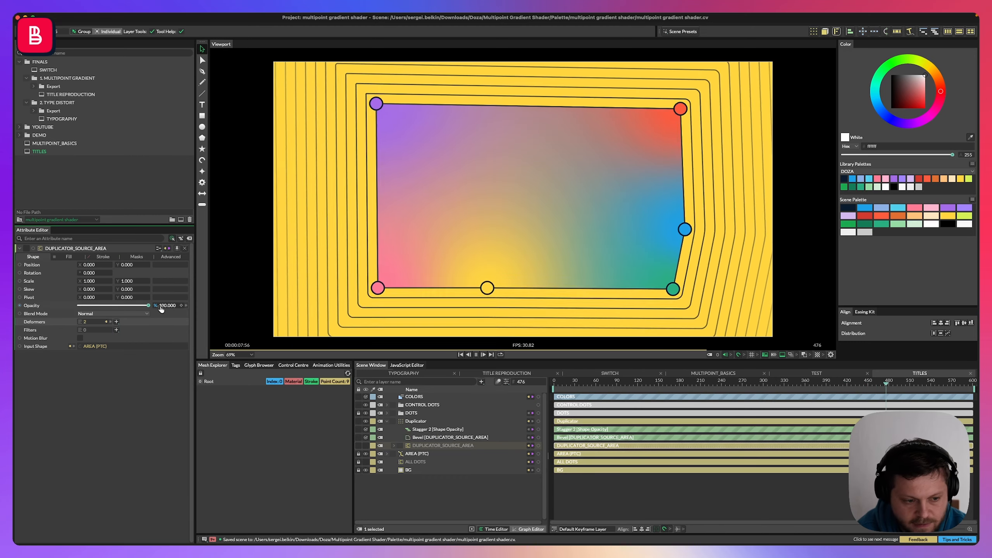
{"action": "left_click", "coordinate": [427, 437]}
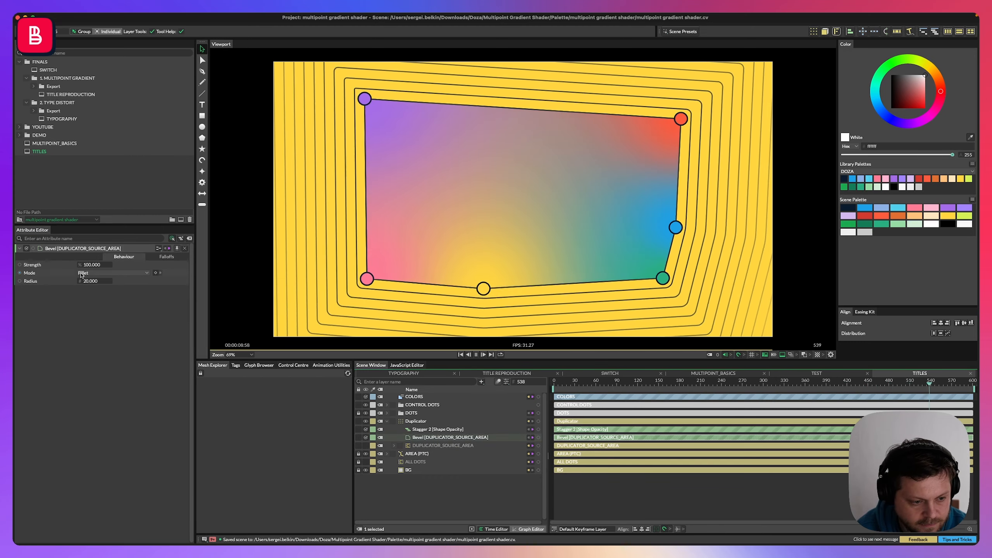
{"action": "mouse_move", "coordinate": [89, 282]}
{"action": "left_mouse_down"}
{"action": "mouse_move", "coordinate": [112, 282]}
{"action": "mouse_move", "coordinate": [93, 281]}
{"action": "left_mouse_up"}
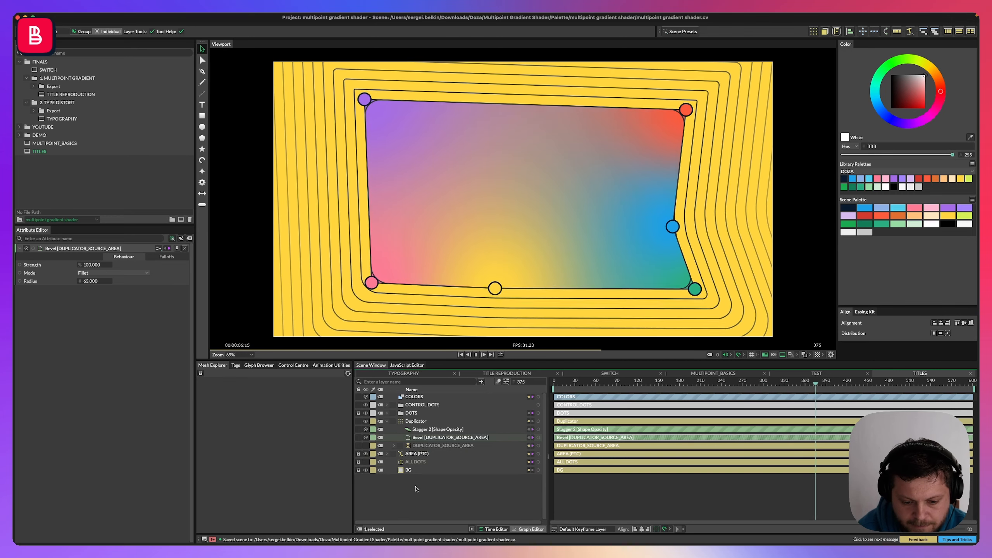
Connect the Bevel deformer to the deformers of AREA (PTC), preview, and save the scene.
{"action": "left_click", "coordinate": [415, 453]}
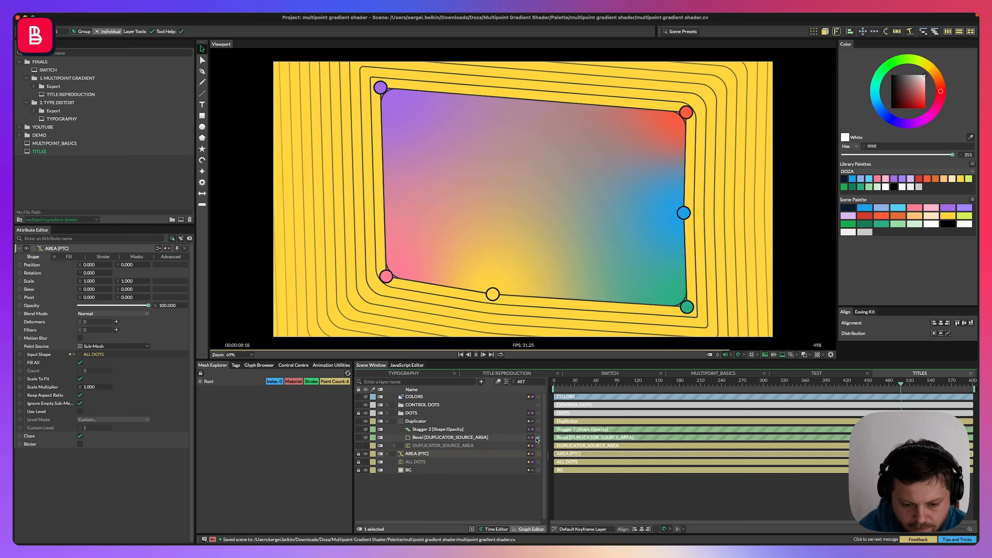
{"action": "left_click_drag", "start_coordinate": [540, 441], "coordinate": [93, 323]}
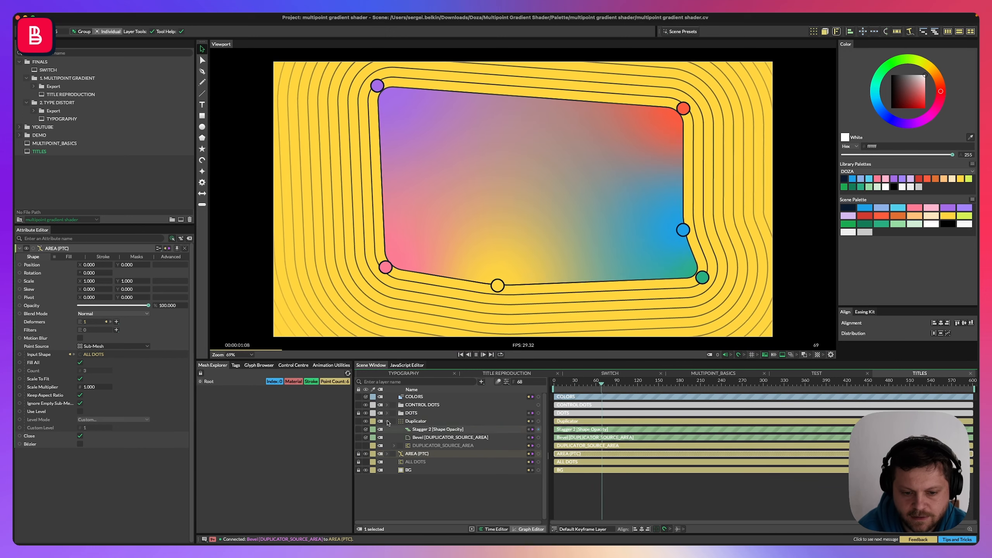
{"action": "key", "text": "space"}
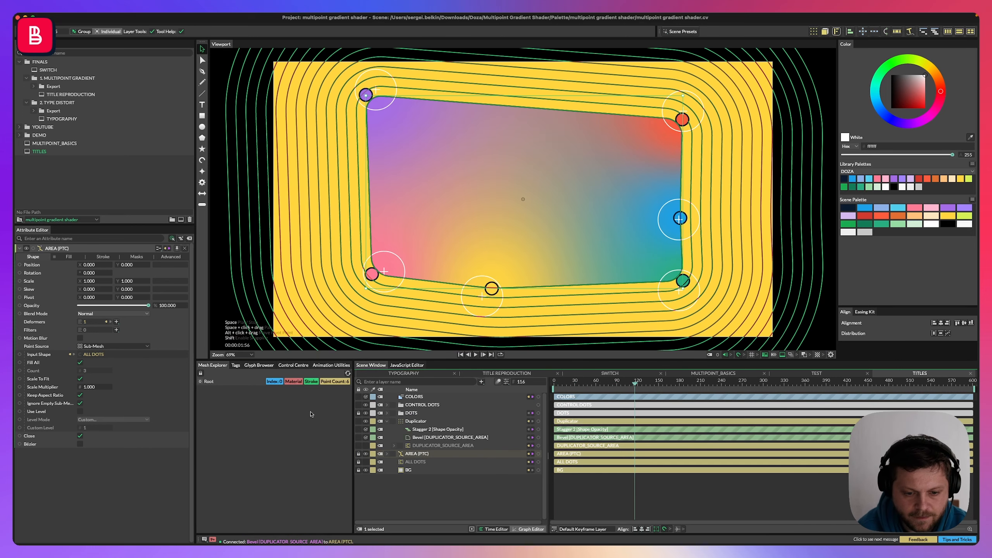
{"action": "key", "text": "super+s"}
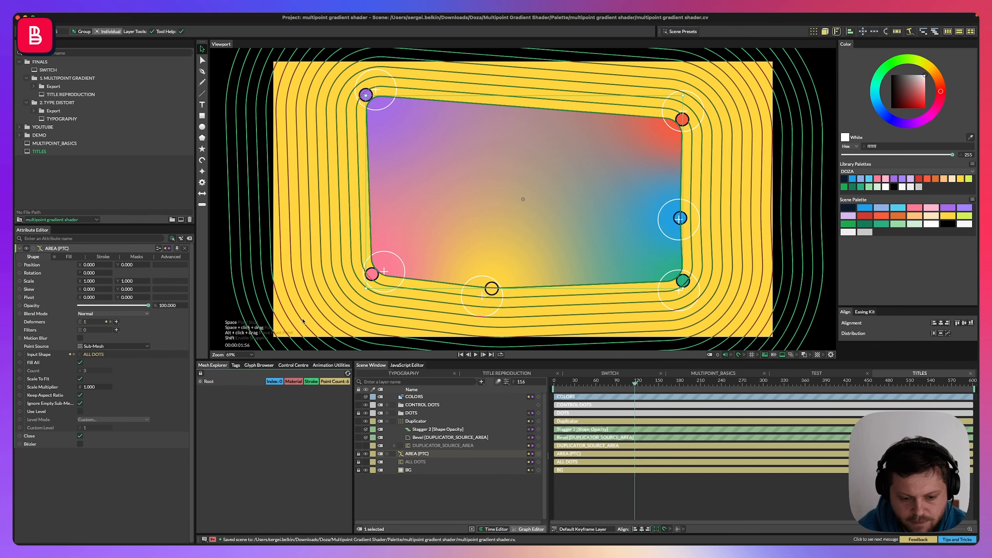
Draw a text box across the gradient with the Text tool.
{"action": "left_click", "coordinate": [387, 421]}
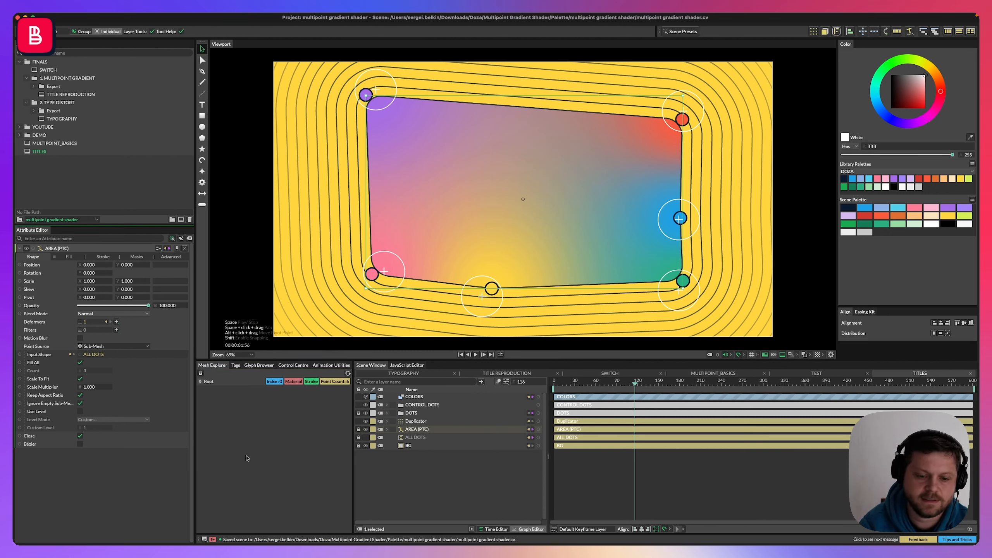
{"action": "key", "text": "t"}
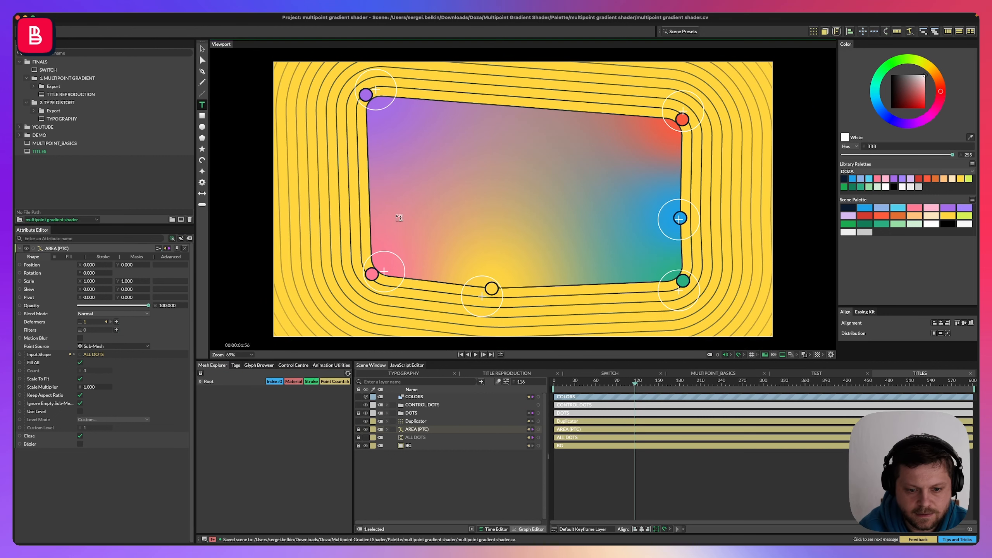
{"action": "left_click_drag", "start_coordinate": [309, 114], "coordinate": [658, 307]}
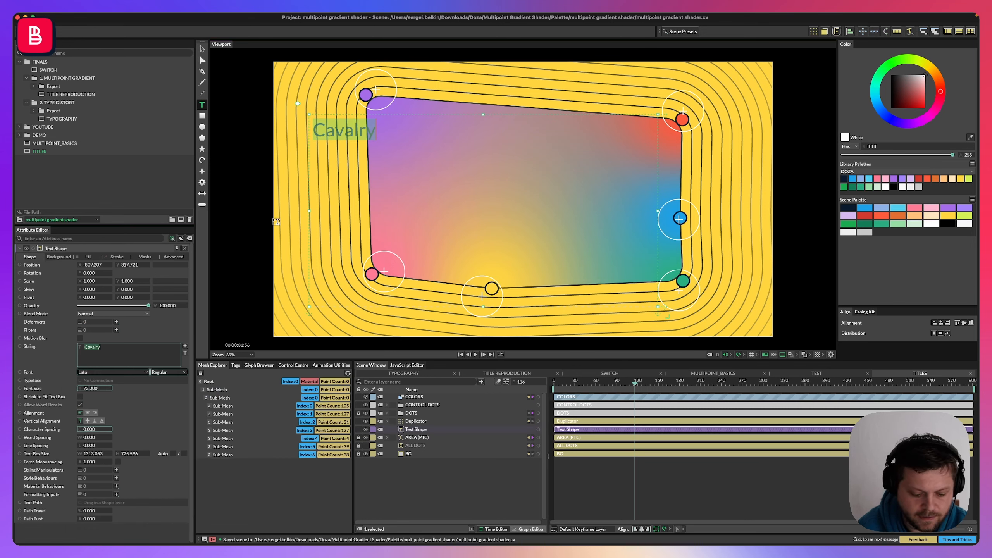
Enter the text "Cavalry is the best tool ever" in the text box.
{"action": "type", "text": "Cavalry is the best tool eve"}
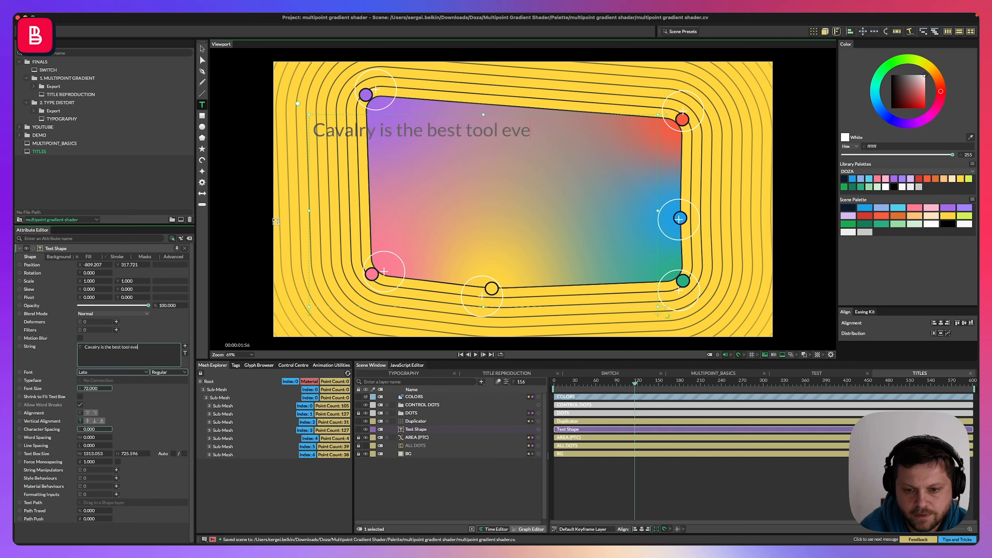
{"action": "type", "text": "r"}
{"action": "key", "text": "Escape"}
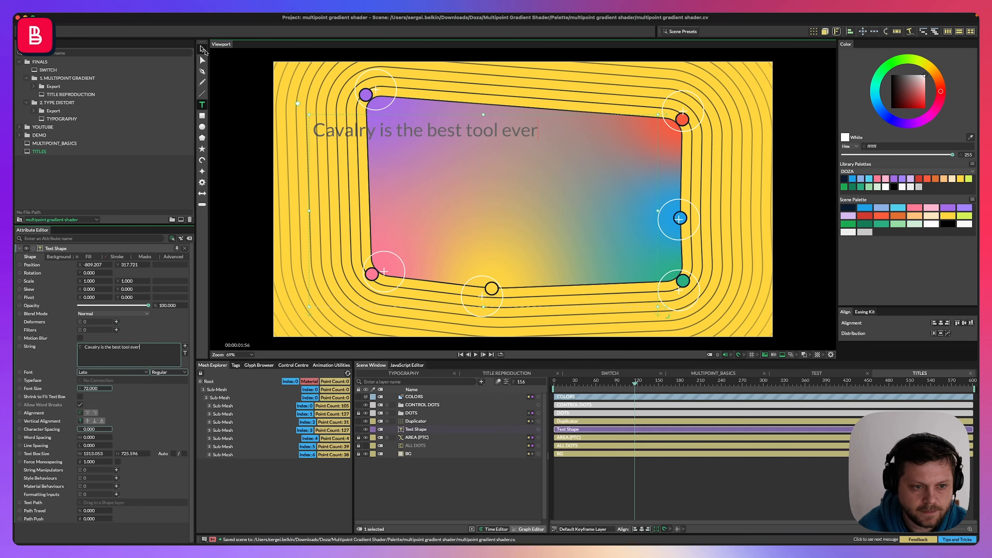
Turn on automatic text box sizing and set the text to MD Nichrome Black at font size about 367.
{"action": "left_click", "coordinate": [173, 454]}
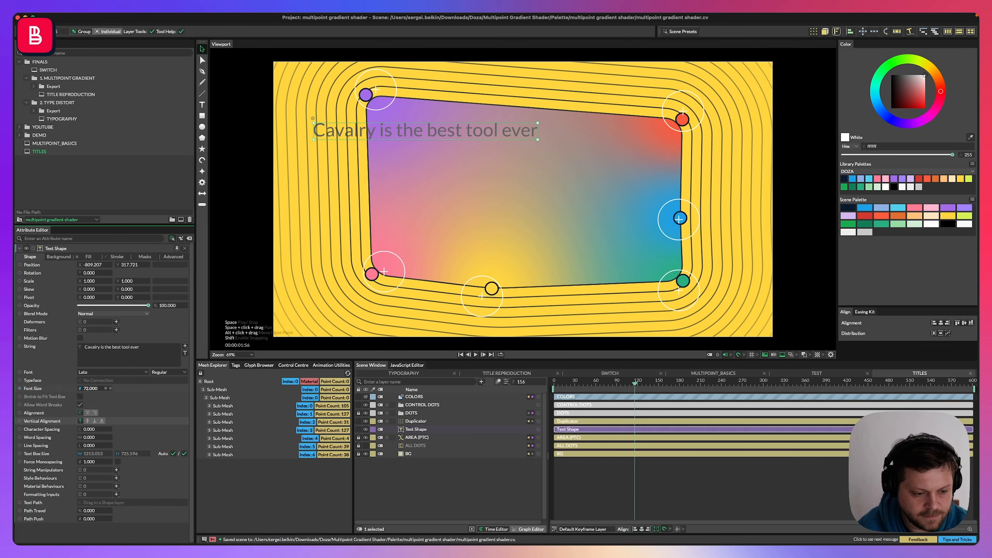
{"action": "left_click_drag", "start_coordinate": [80, 388], "coordinate": [172, 389]}
{"action": "left_click", "coordinate": [94, 352]}
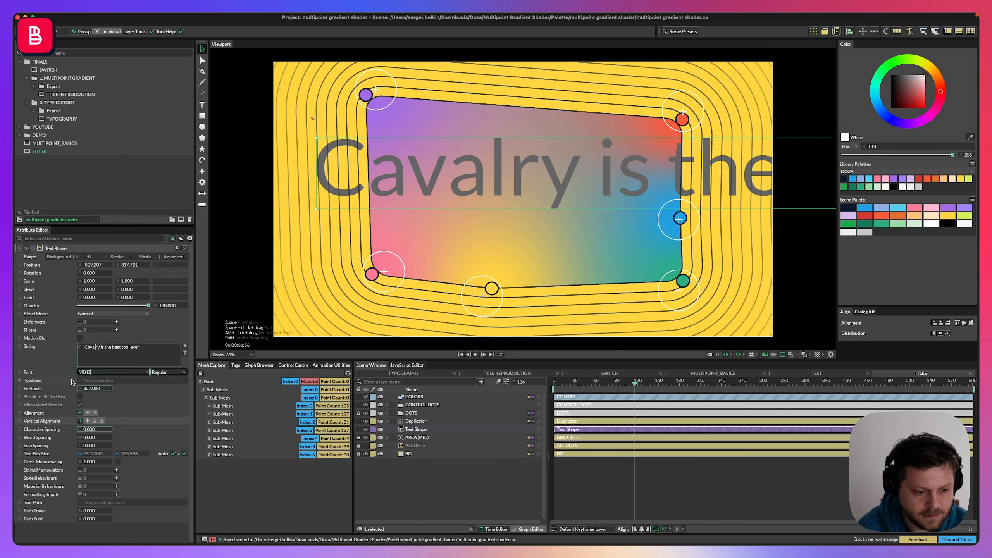
{"action": "key", "text": "Return"}
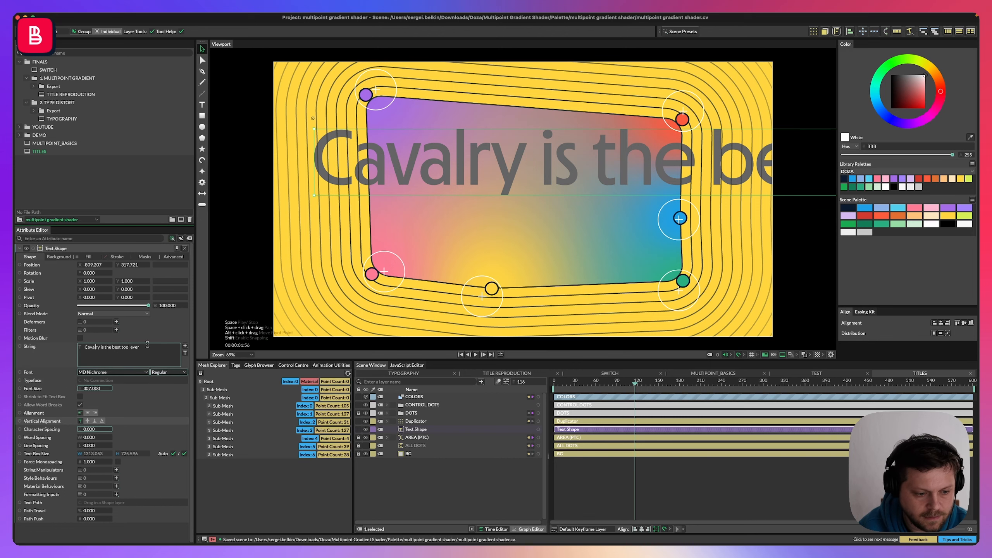
{"action": "left_click", "coordinate": [184, 373]}
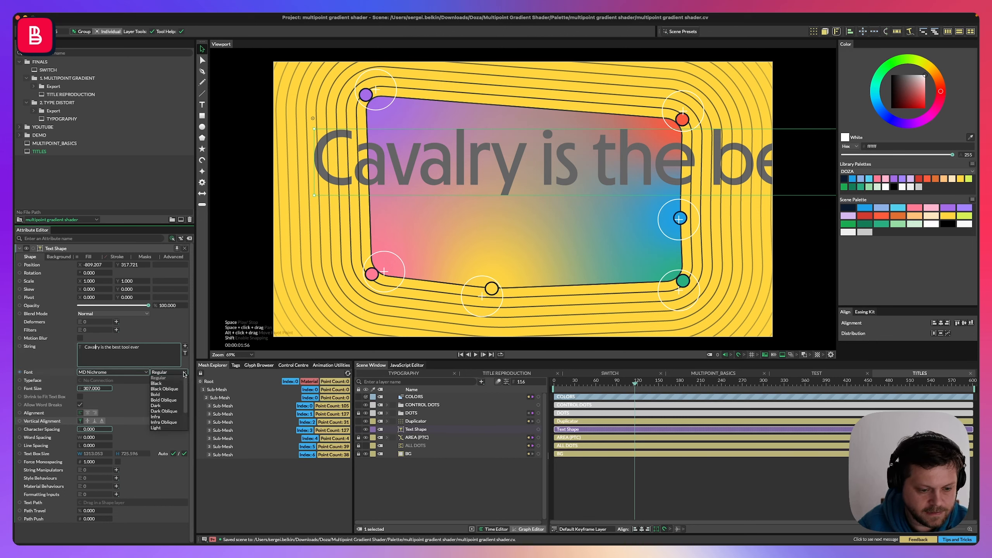
{"action": "left_click", "coordinate": [166, 384]}
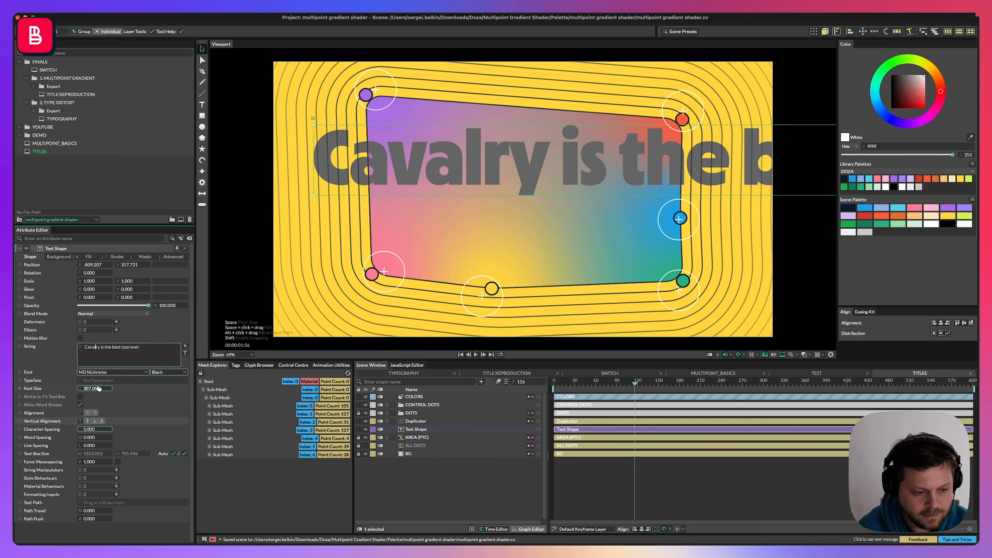
Set the text fill colour to white from the scene palette.
{"action": "left_click", "coordinate": [89, 257]}
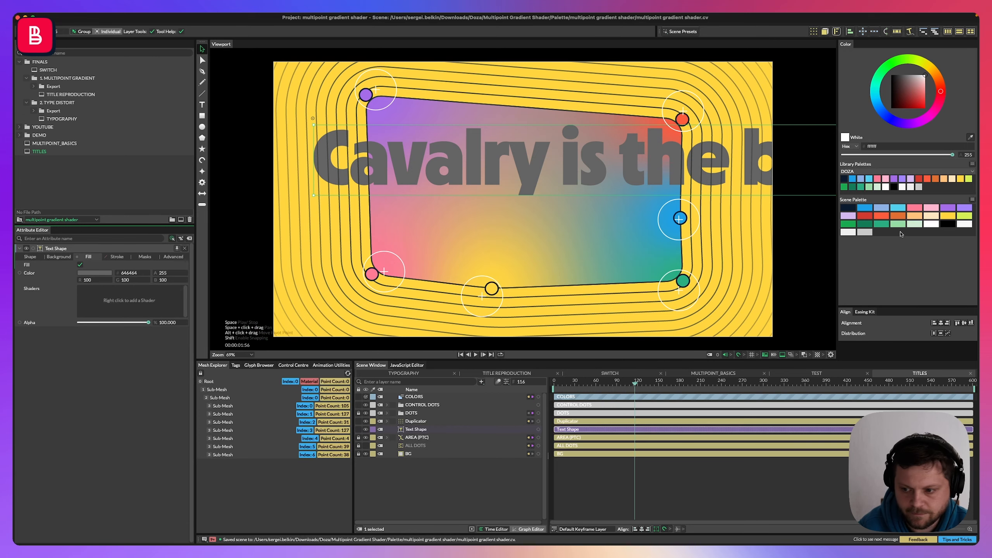
{"action": "left_click_drag", "start_coordinate": [852, 233], "coordinate": [95, 272]}
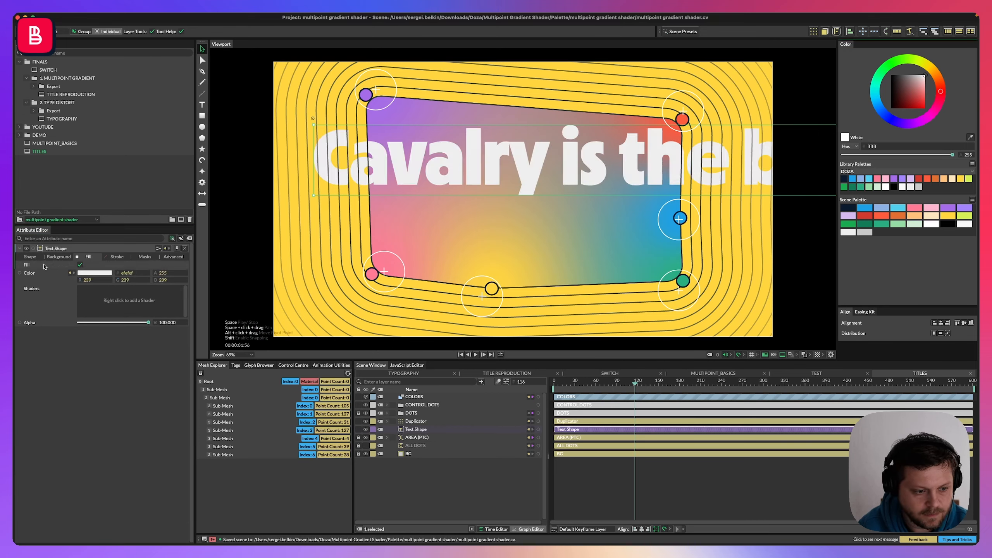
Break the text string into three lines: "Cavalry is the", "best tool", "ever".
{"action": "left_click", "coordinate": [28, 257]}
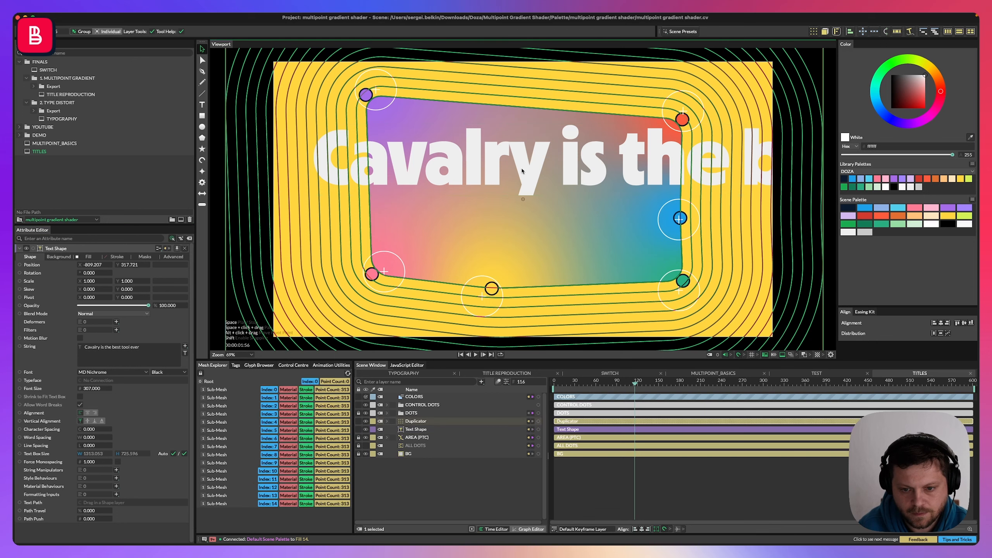
{"action": "left_click", "coordinate": [410, 421]}
{"action": "left_click", "coordinate": [415, 430]}
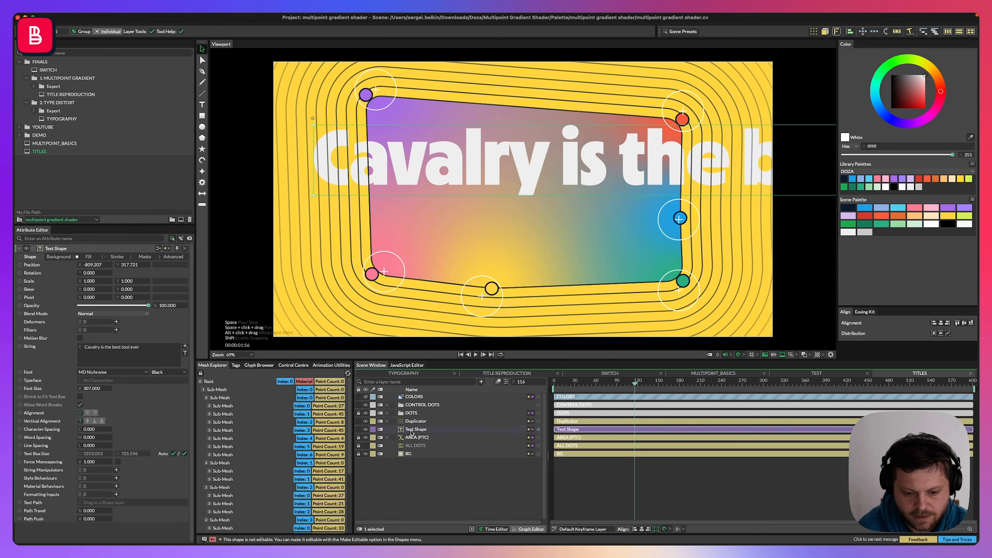
{"action": "left_click", "coordinate": [144, 347]}
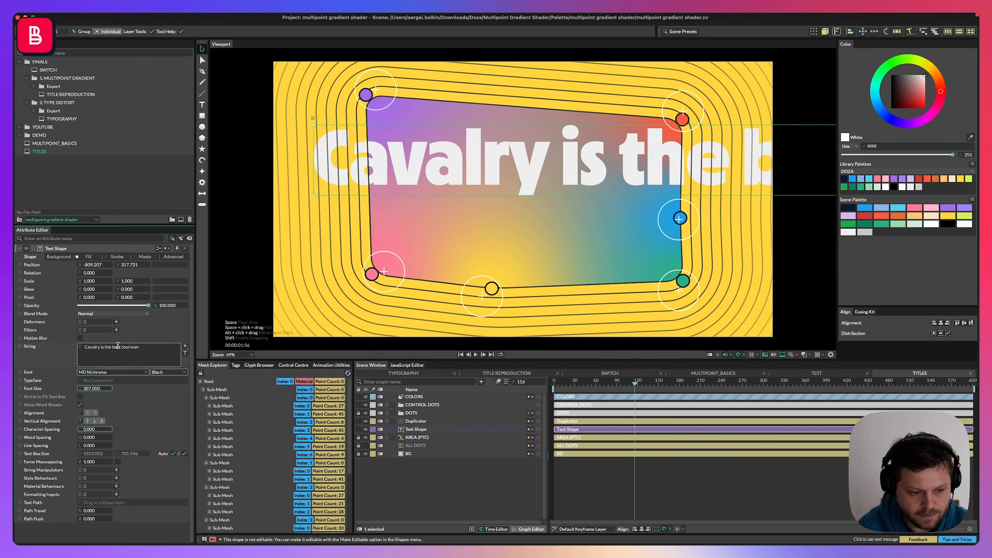
{"action": "left_click", "coordinate": [112, 347]}
{"action": "key", "text": "Return"}
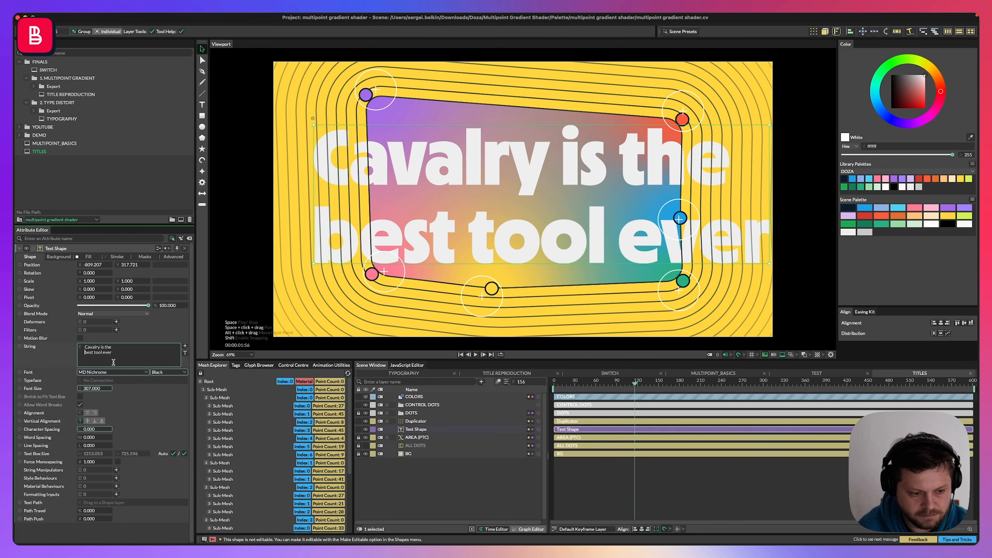
{"action": "key", "text": "Return"}
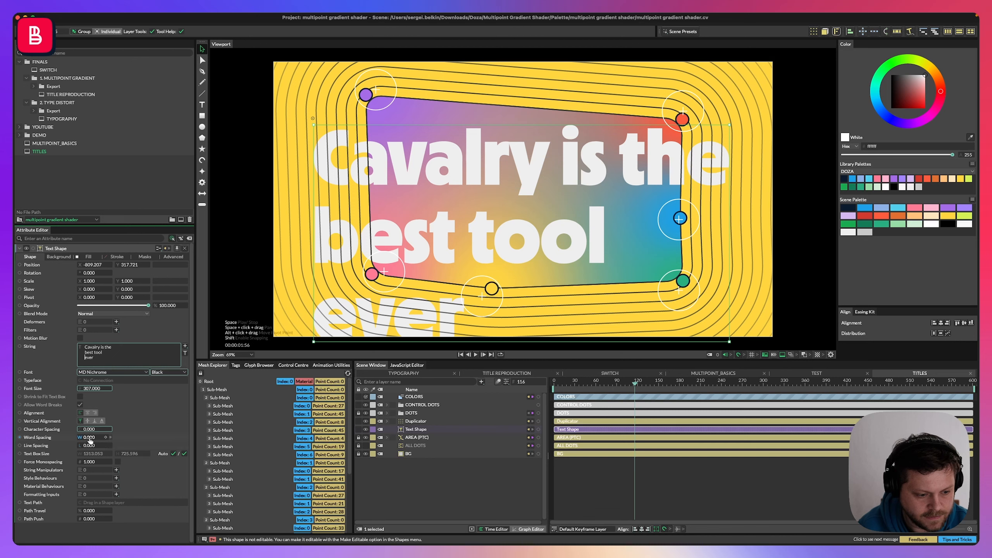
Set the line spacing to about -75 and the font size to about 261.
{"action": "left_click_drag", "start_coordinate": [80, 445], "coordinate": [53, 446]}
{"action": "left_click_drag", "start_coordinate": [102, 388], "coordinate": [84, 388]}
Bring the Text Shape layer to the top of the layer stack and nudge the text slightly left.
{"action": "left_click", "coordinate": [409, 475]}
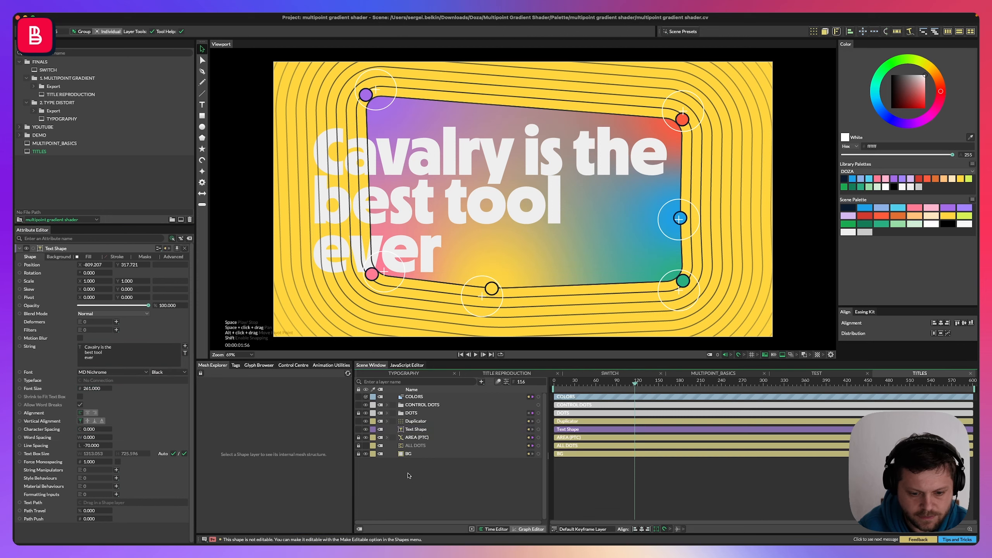
{"action": "left_click", "coordinate": [415, 422]}
{"action": "left_click", "coordinate": [412, 429]}
{"action": "key", "text": "super+bracketright"}
{"action": "key", "text": "super+bracketright"}
{"action": "key", "text": "super+bracketright"}
{"action": "key", "text": "super+bracketright"}
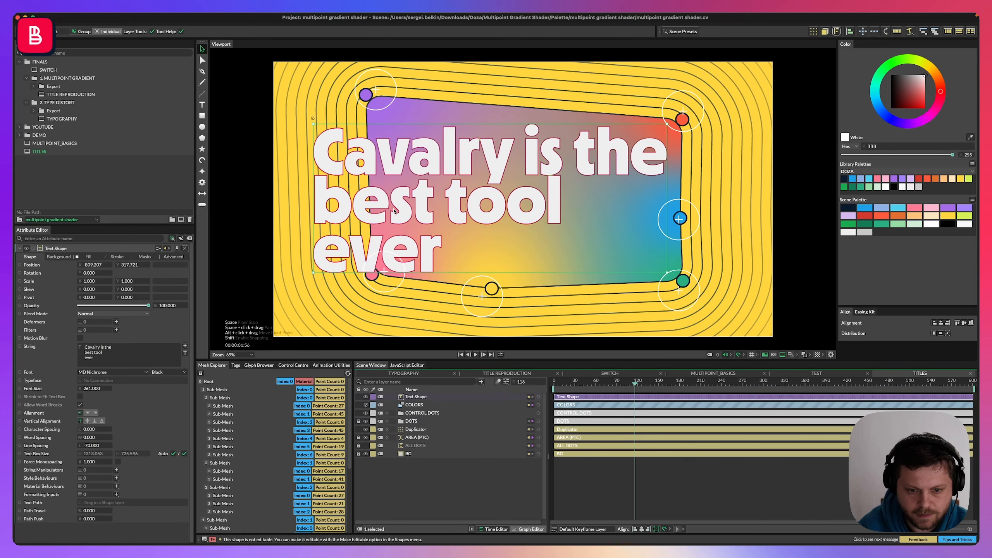
{"action": "left_click_drag", "start_coordinate": [402, 202], "coordinate": [396, 211]}
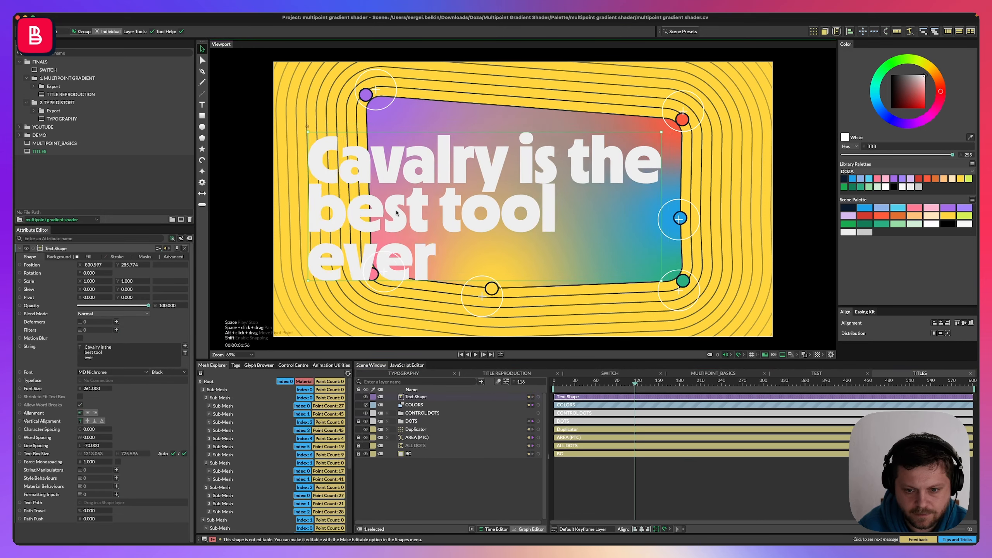
Enable a dark navy stroke (0e1a2d) on the text and set its width to 5.
{"action": "left_click", "coordinate": [106, 258]}
{"action": "left_click", "coordinate": [80, 265]}
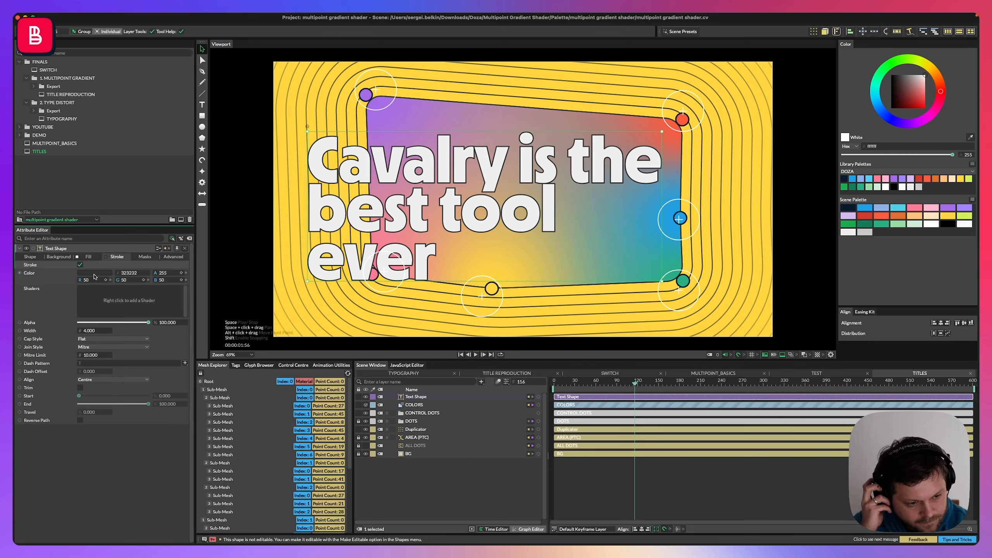
{"action": "left_click_drag", "start_coordinate": [853, 212], "coordinate": [94, 277]}
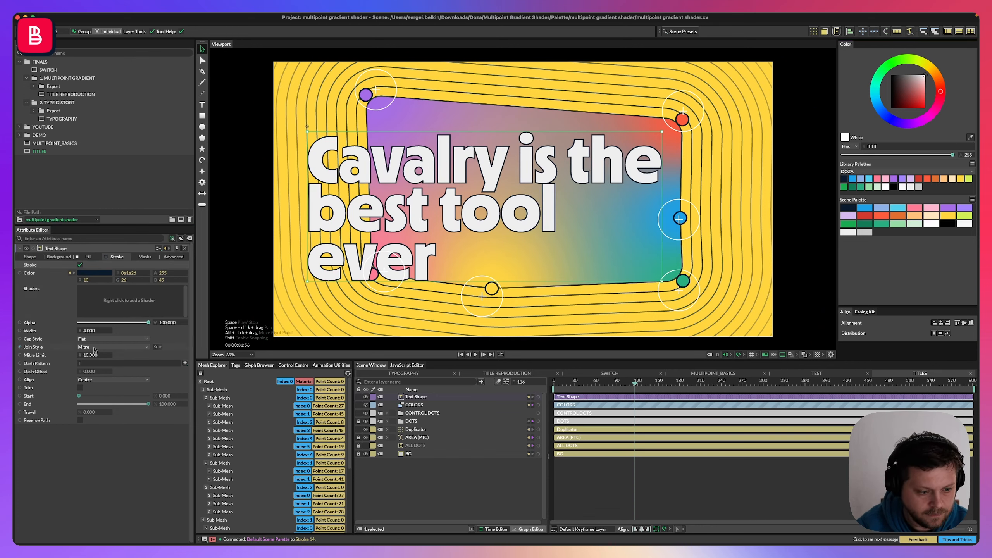
{"action": "left_click", "coordinate": [92, 332]}
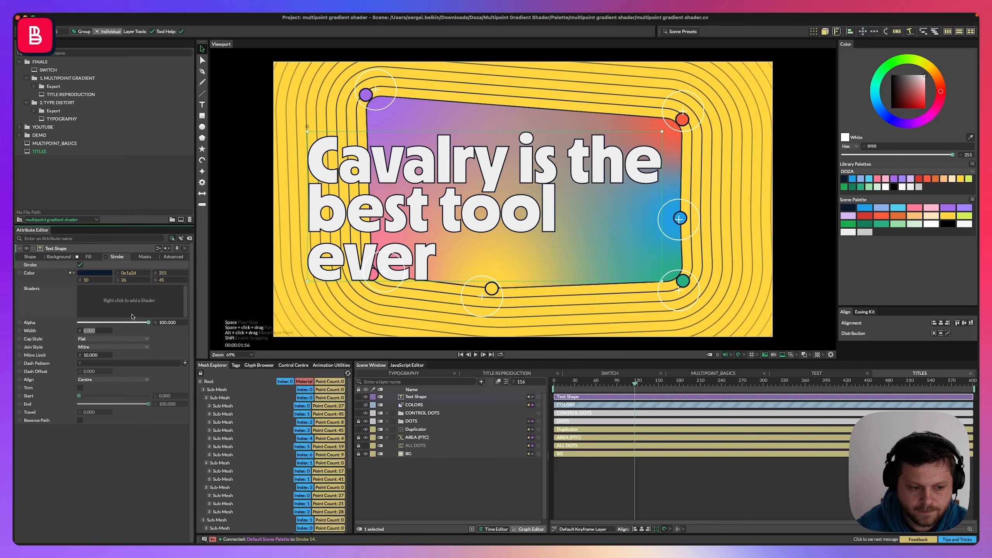
{"action": "type", "text": "5"}
{"action": "key", "text": "Return"}
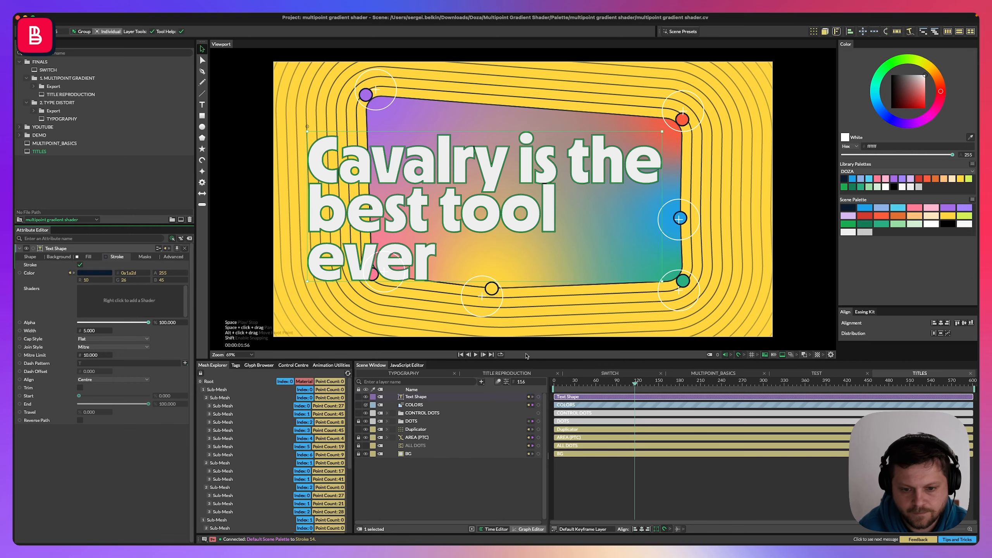
Preview the animation and save the scene.
{"action": "key", "text": "space"}
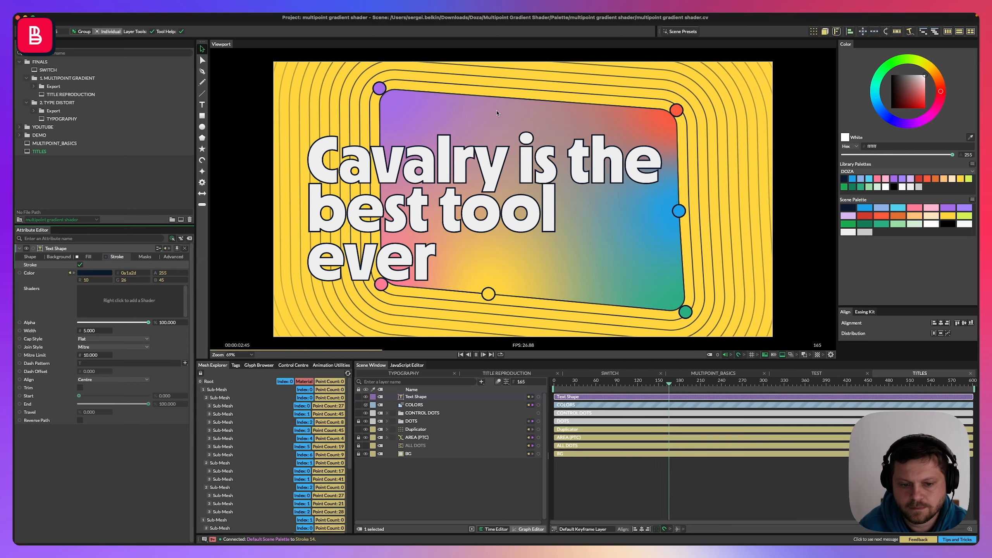
{"action": "key", "text": "space"}
{"action": "double_click", "coordinate": [395, 221]}
{"action": "key", "text": "Escape"}
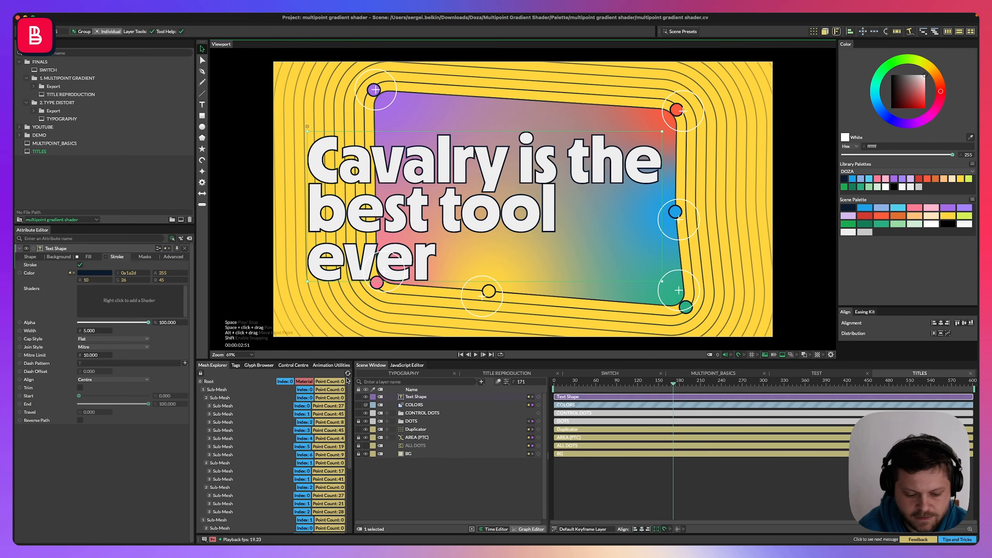
{"action": "key", "text": "super+s"}
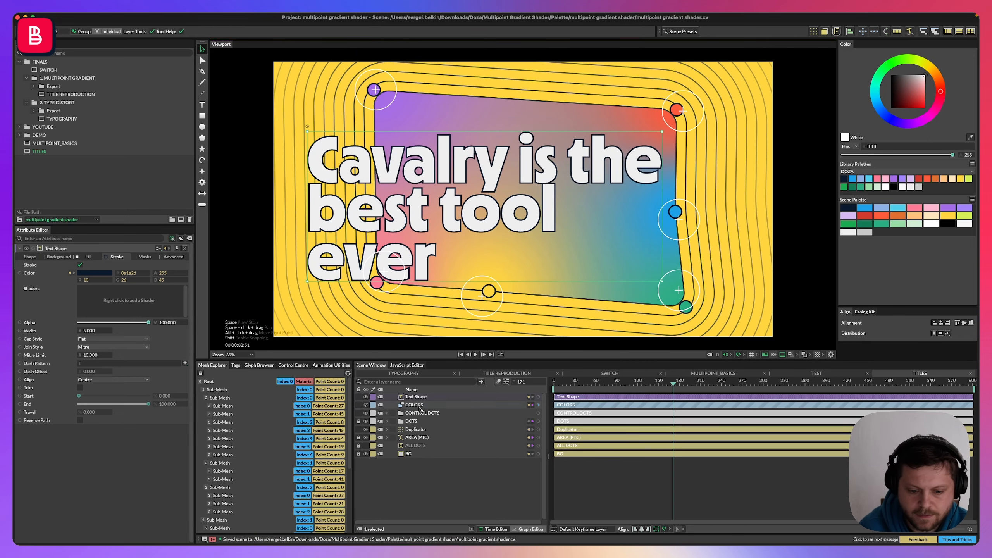
Add an Extrude to the text and set the extrusion's fill colour to dark navy from the palette.
{"action": "left_click", "coordinate": [825, 32]}
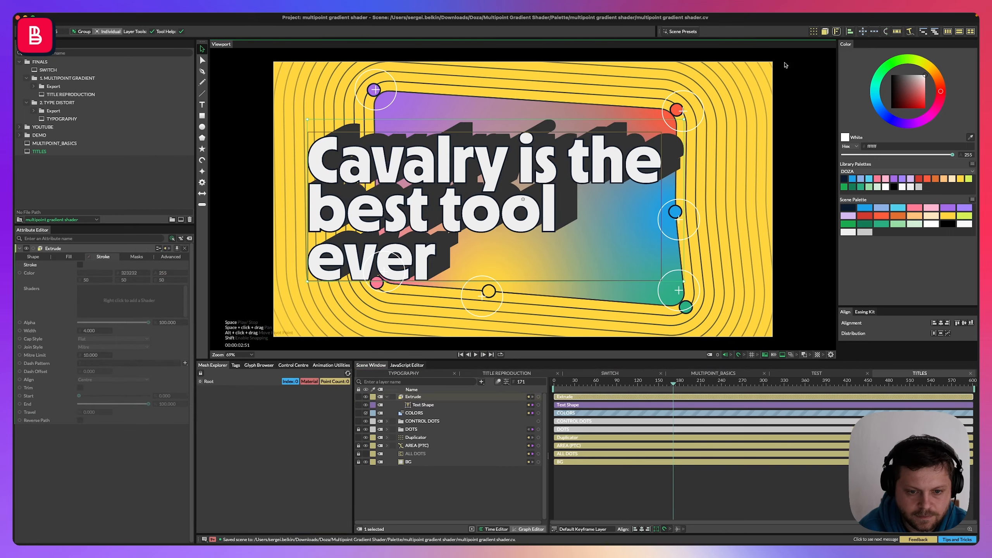
{"action": "left_click", "coordinate": [417, 404]}
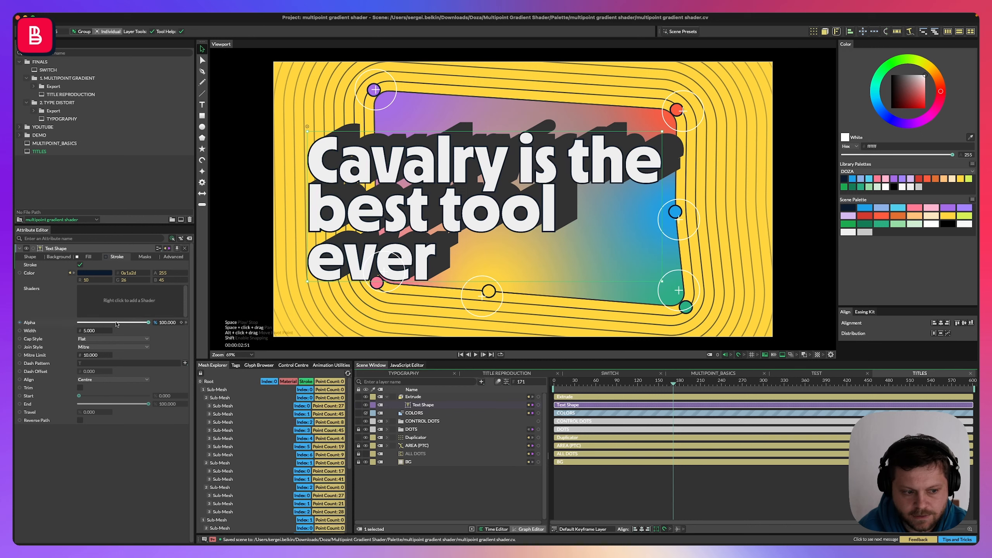
{"action": "left_click", "coordinate": [89, 258]}
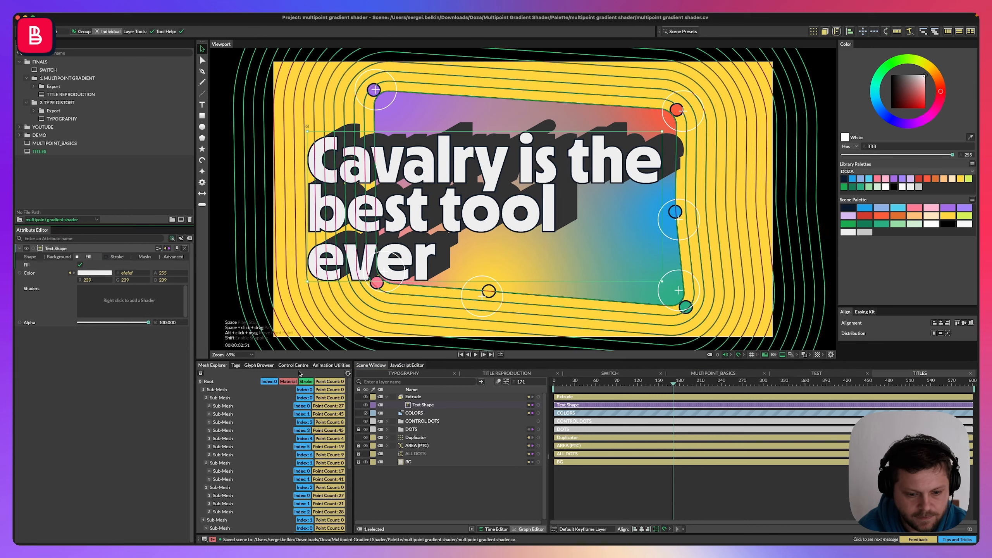
{"action": "left_click", "coordinate": [413, 397]}
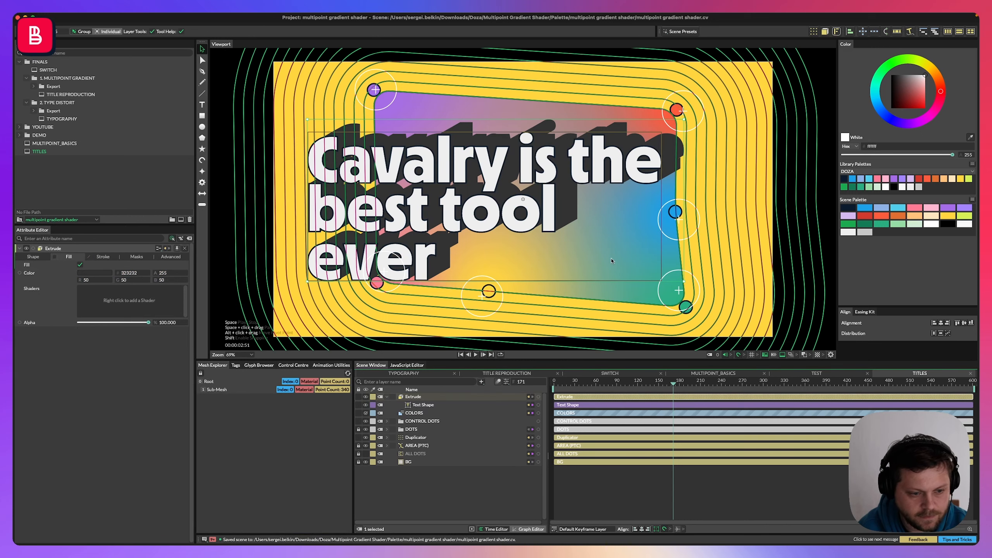
{"action": "left_click_drag", "start_coordinate": [852, 207], "coordinate": [90, 280]}
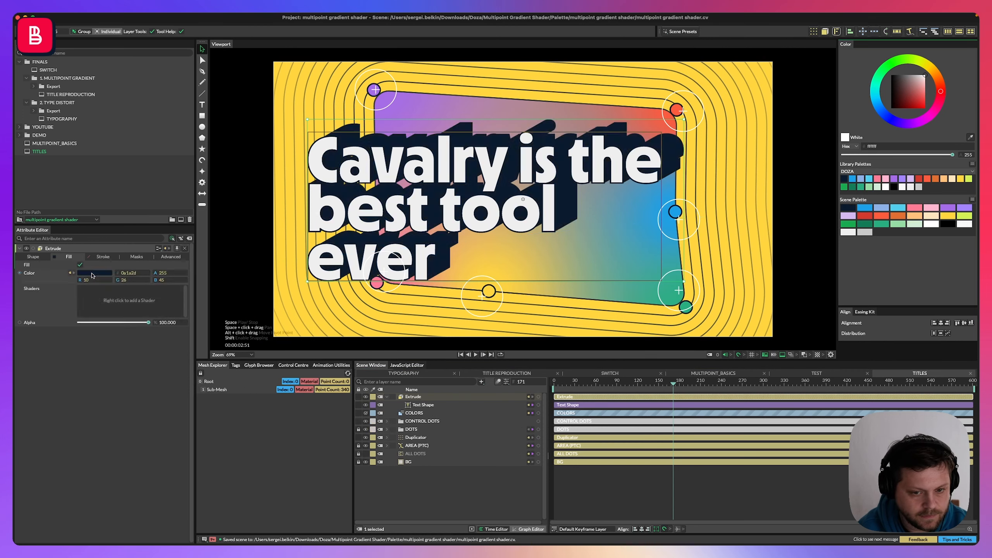
Set the Extrude angle to -30.
{"action": "left_click", "coordinate": [33, 257]}
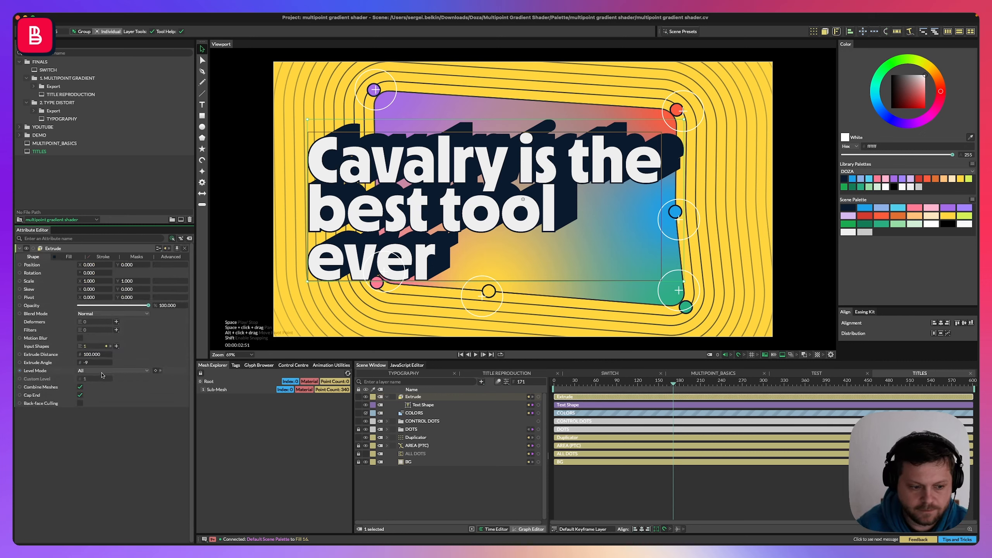
{"action": "type", "text": "-9="}
{"action": "key", "text": "Return"}
{"action": "key", "text": "Return"}
{"action": "key", "text": "BackSpace"}
{"action": "key", "text": "BackSpace"}
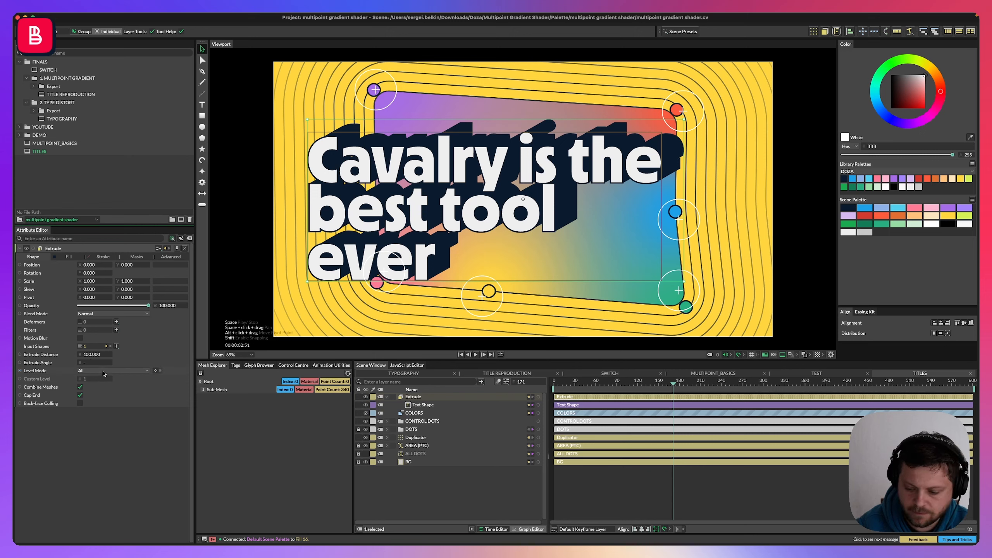
{"action": "type", "text": "30"}
{"action": "key", "text": "Return"}
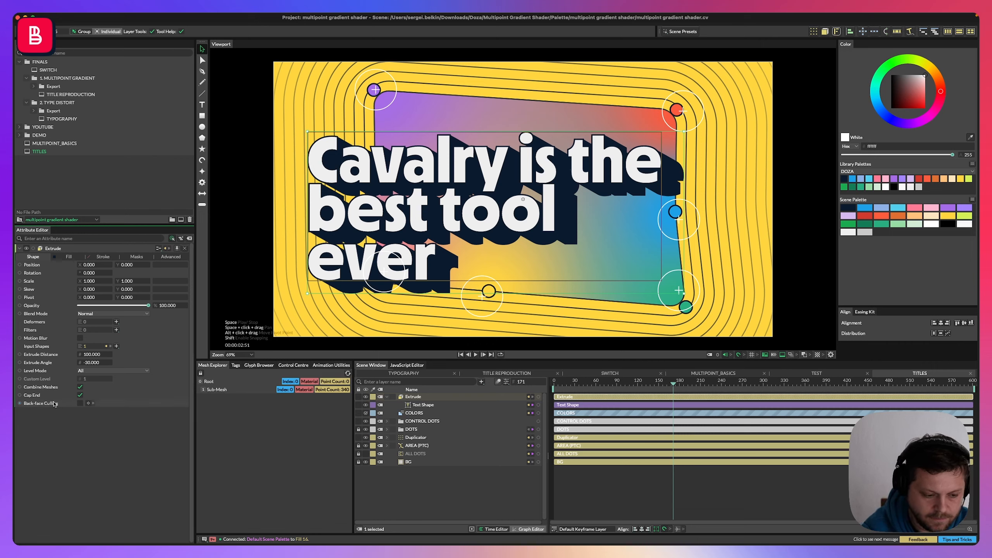
Save the scene and play the animation preview.
{"action": "key", "text": "super+s"}
{"action": "key", "text": "space"}
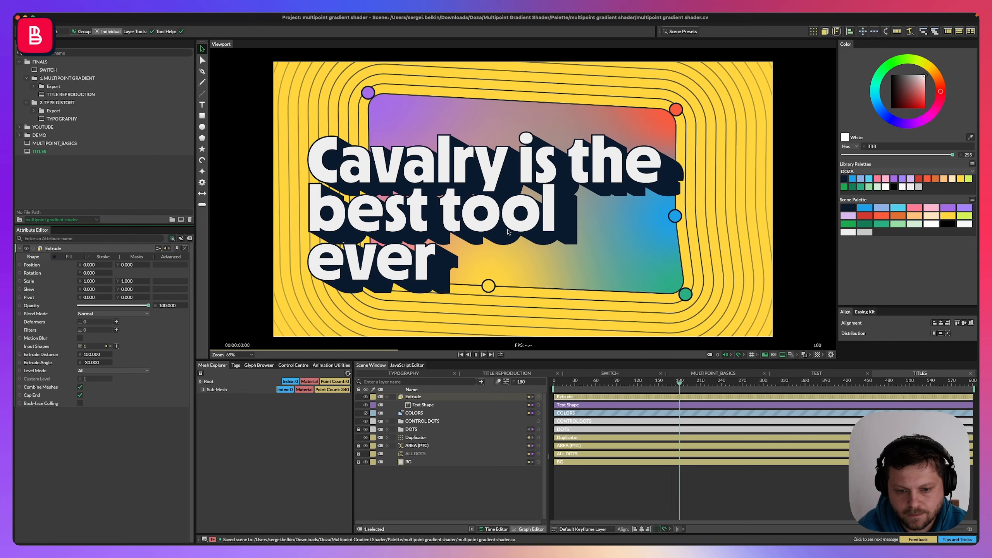
{"action": "key", "text": "space"}
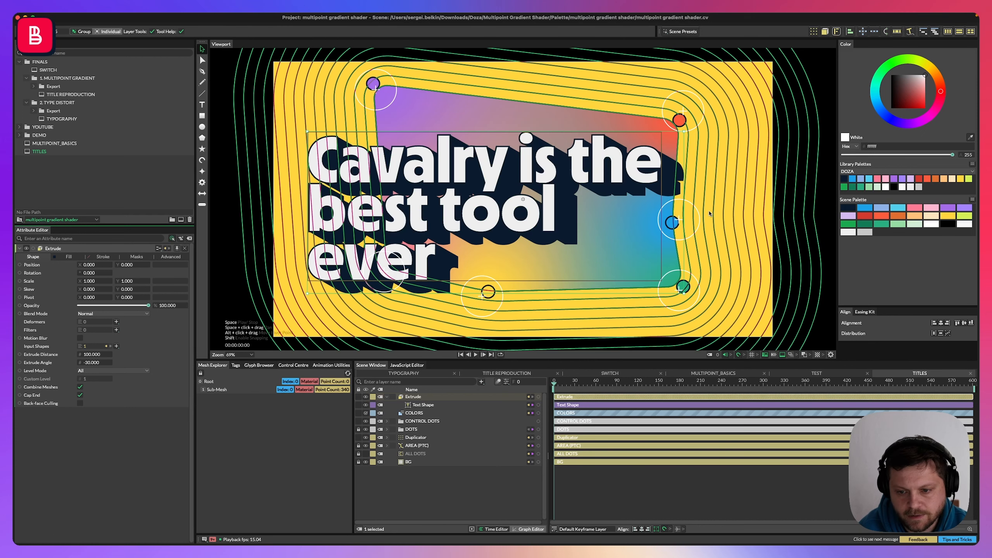
Add a Noise behaviour to the Extrude Distance and select the new Noise layer.
{"action": "right_click", "coordinate": [52, 357]}
{"action": "mouse_move", "coordinate": [86, 387]}
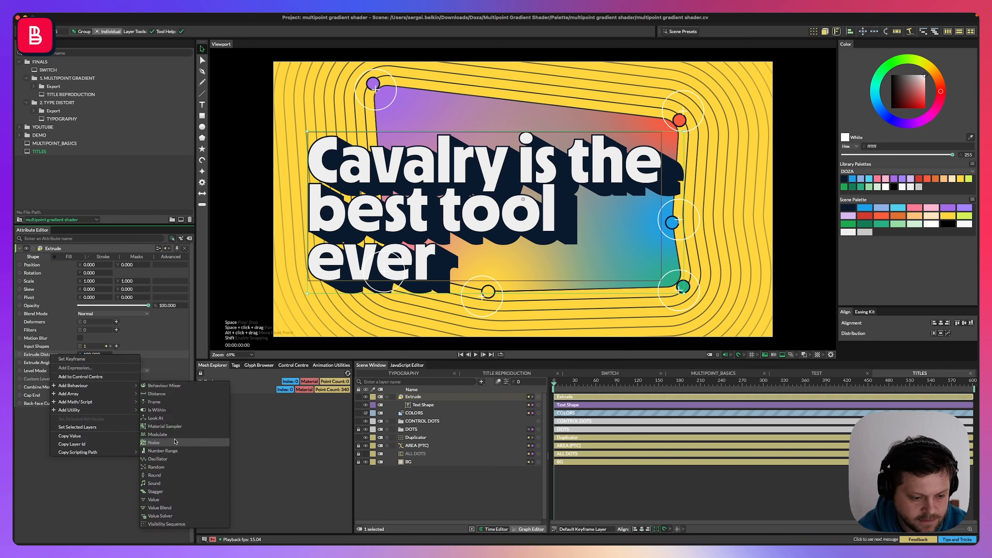
{"action": "left_click", "coordinate": [153, 443]}
{"action": "left_click", "coordinate": [469, 397]}
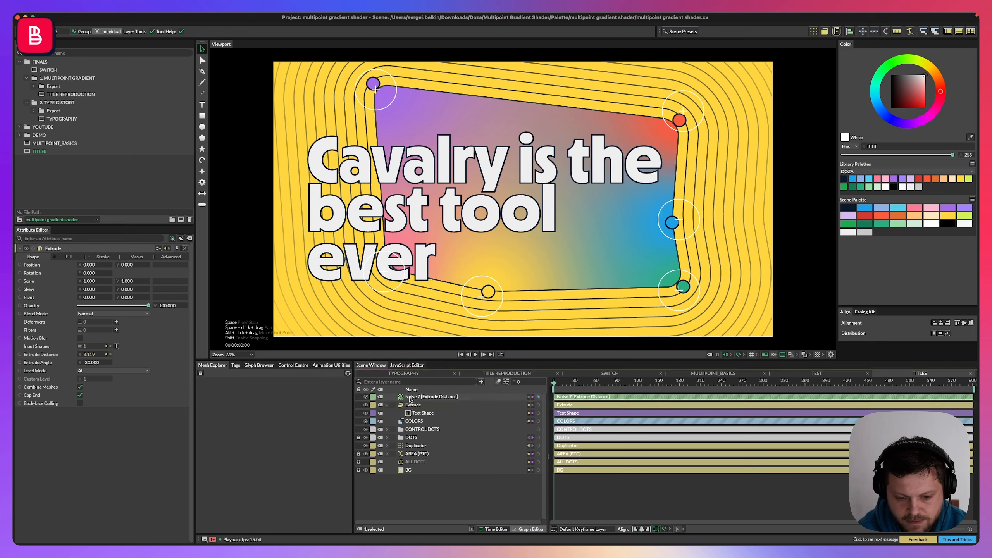
Set the Noise Minimum to 25 and Maximum to 75.
{"action": "left_click", "coordinate": [92, 298]}
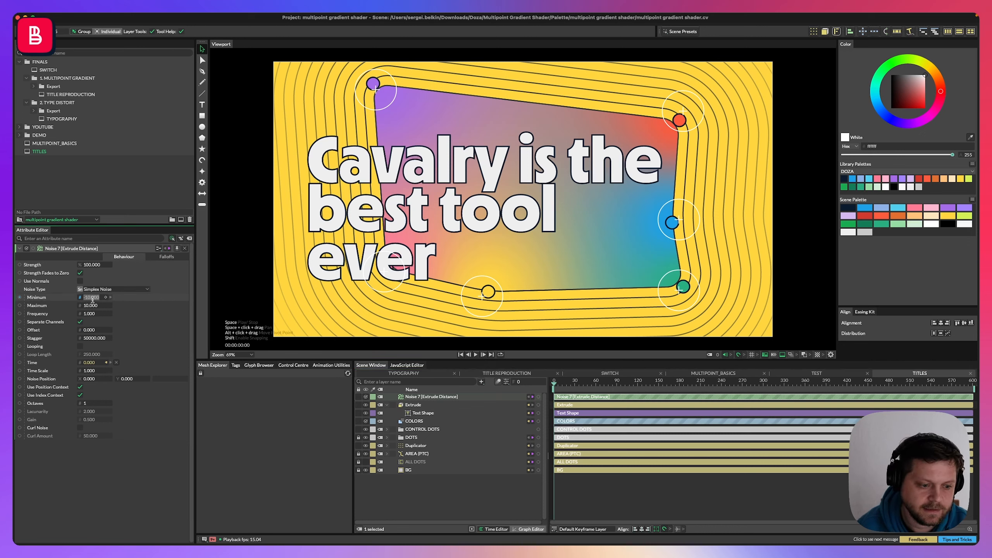
{"action": "type", "text": "25"}
{"action": "key", "text": "Return"}
{"action": "left_click", "coordinate": [88, 306]}
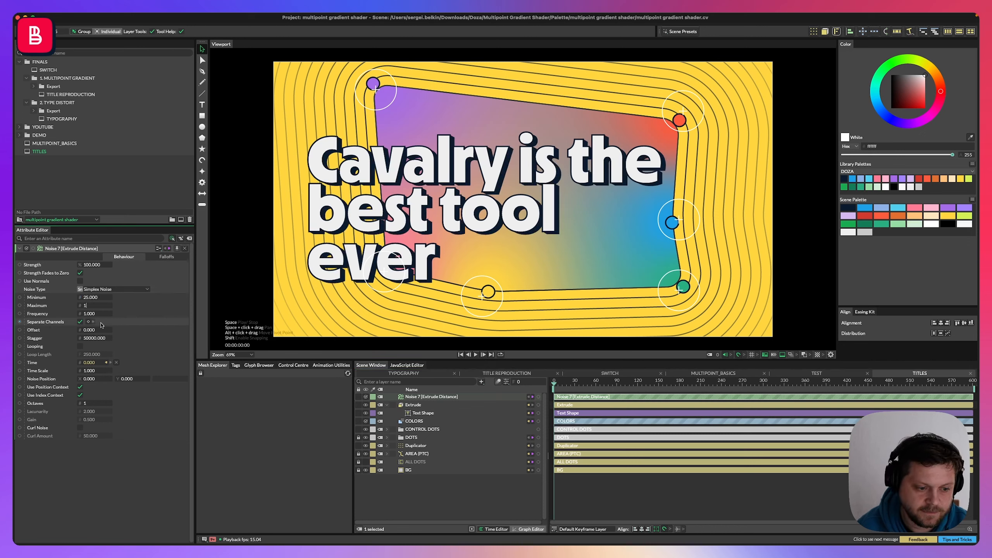
{"action": "type", "text": "75"}
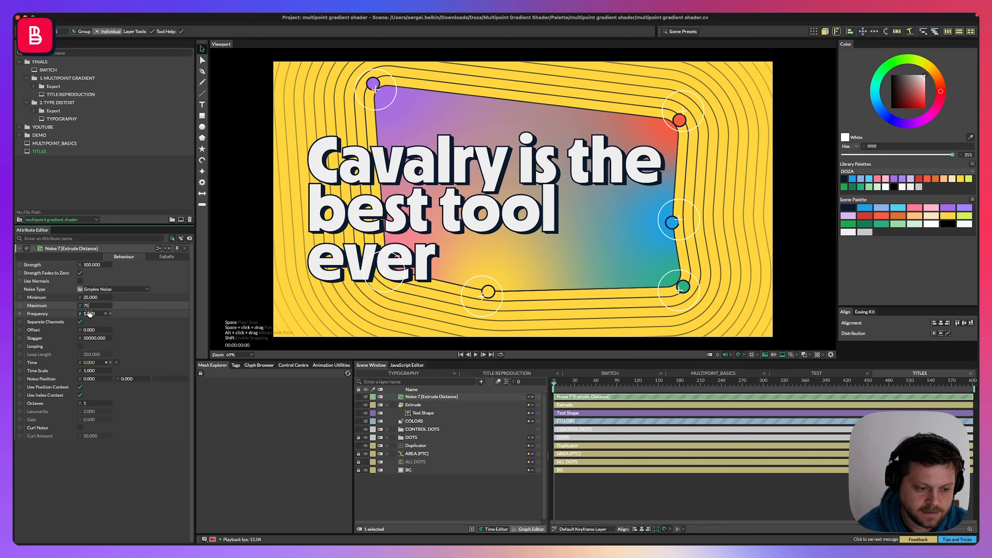
{"action": "key", "text": "Return"}
Enable Looping with a loop length of 600 and set the Noise frequency to 0.2.
{"action": "left_click", "coordinate": [80, 347]}
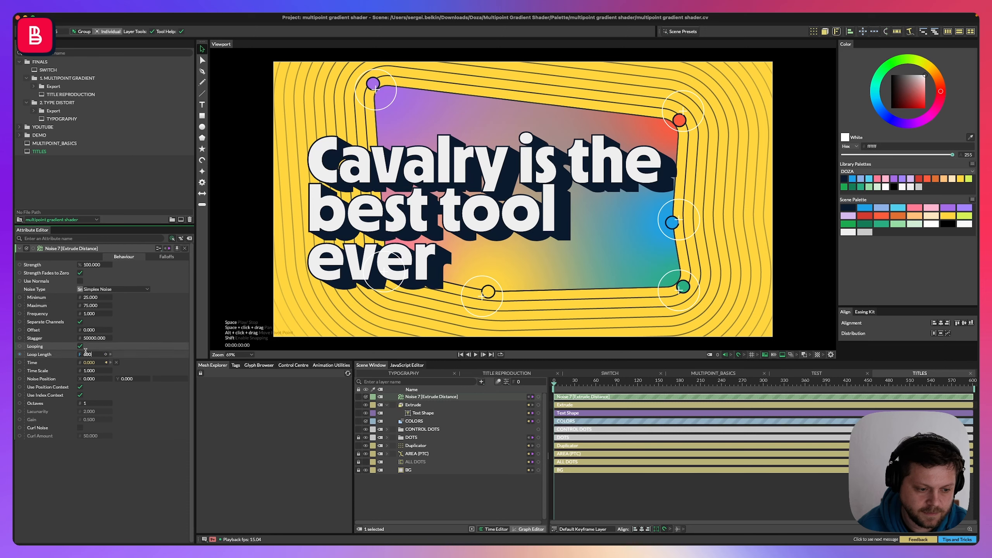
{"action": "key", "text": "Return"}
{"action": "left_click", "coordinate": [90, 314]}
{"action": "type", "text": "0."}
{"action": "key", "text": "Return"}
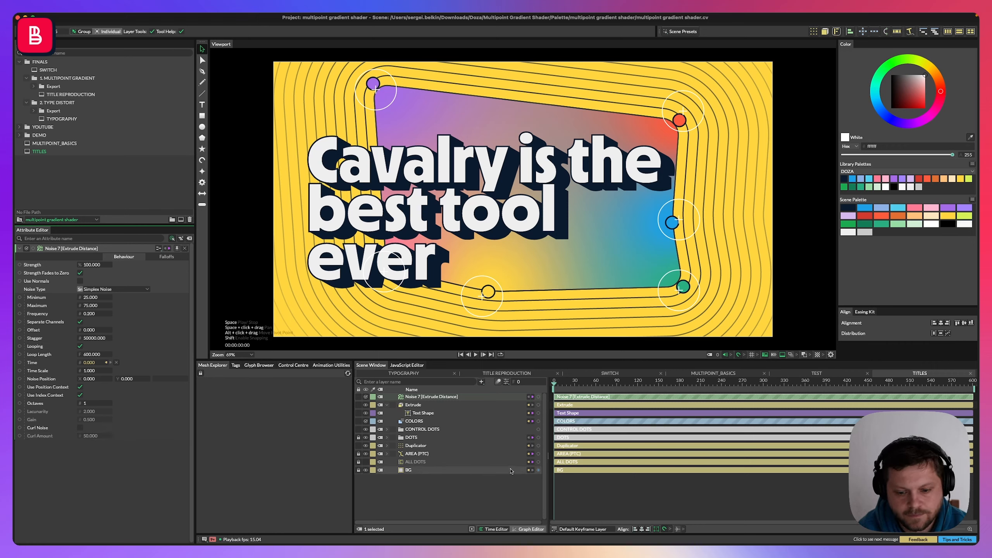
Set the Extrude's Level Mode to Text (Characters) and play the animation preview.
{"action": "key", "text": "space"}
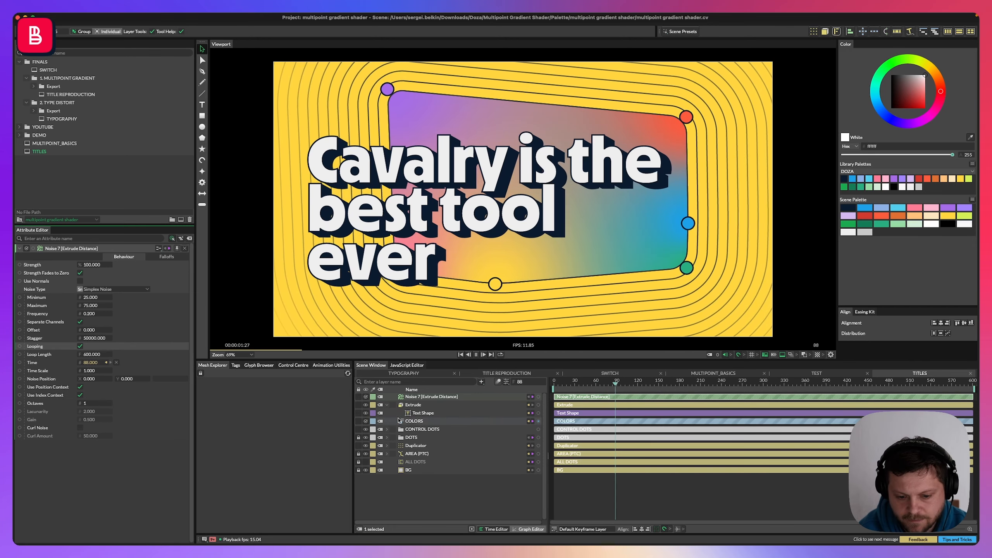
{"action": "left_click", "coordinate": [417, 407]}
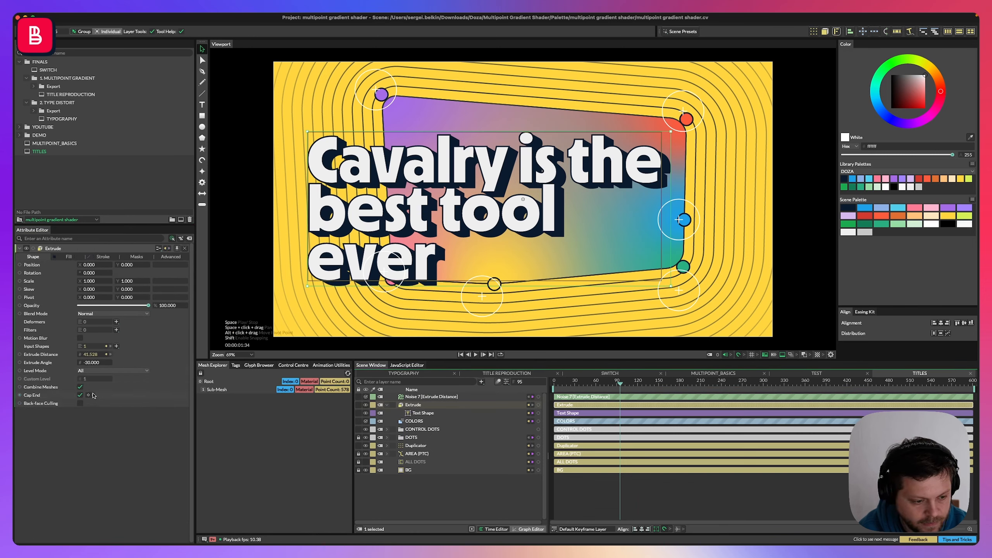
{"action": "left_click", "coordinate": [93, 374]}
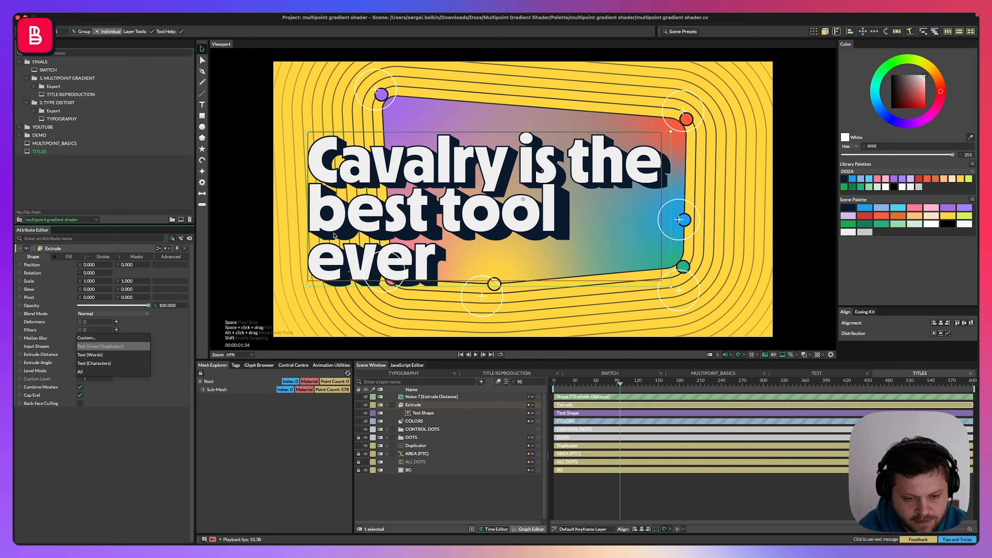
{"action": "left_click", "coordinate": [94, 364]}
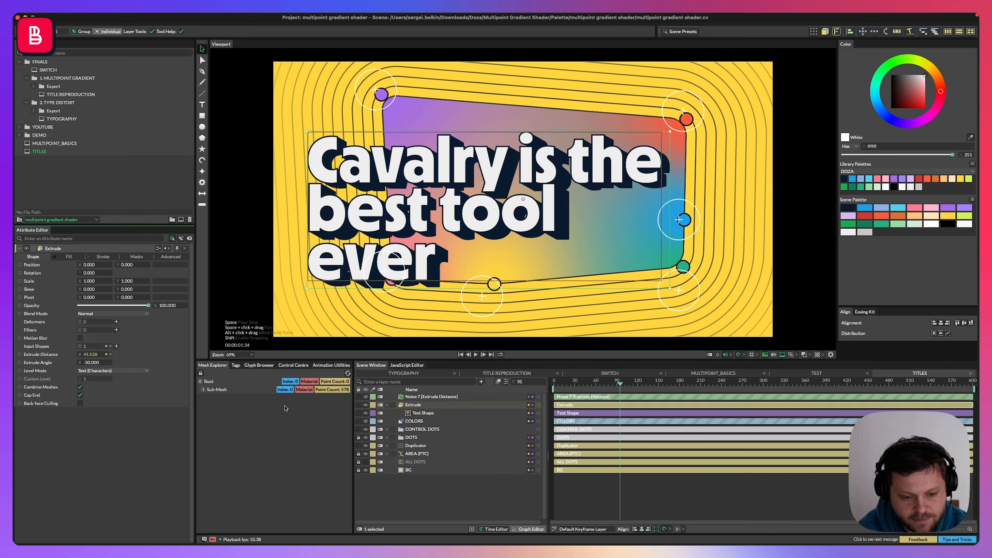
{"action": "key", "text": "space"}
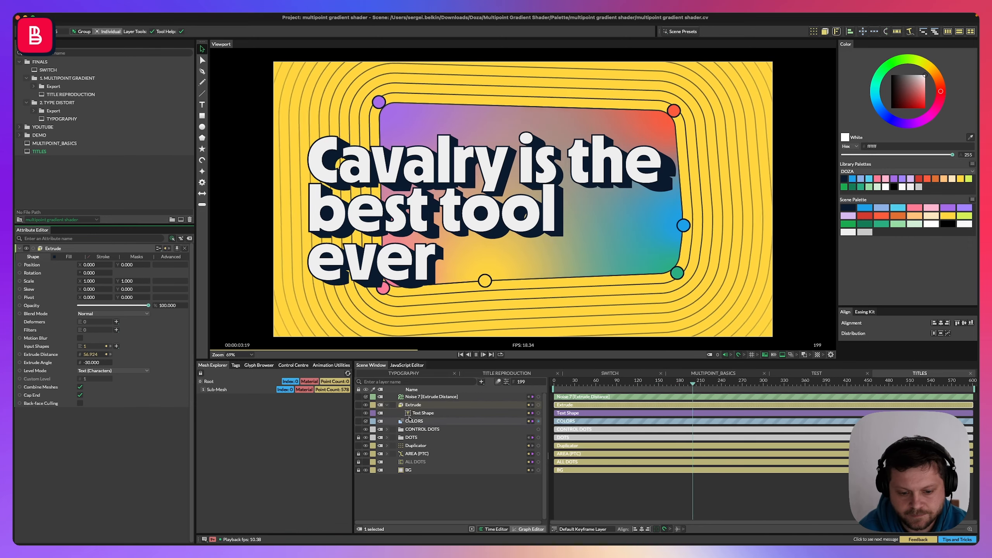
Nest the Noise behaviour under the Text Shape and raise its Maximum by scrubbing.
{"action": "left_click_drag", "start_coordinate": [430, 396], "coordinate": [422, 413]}
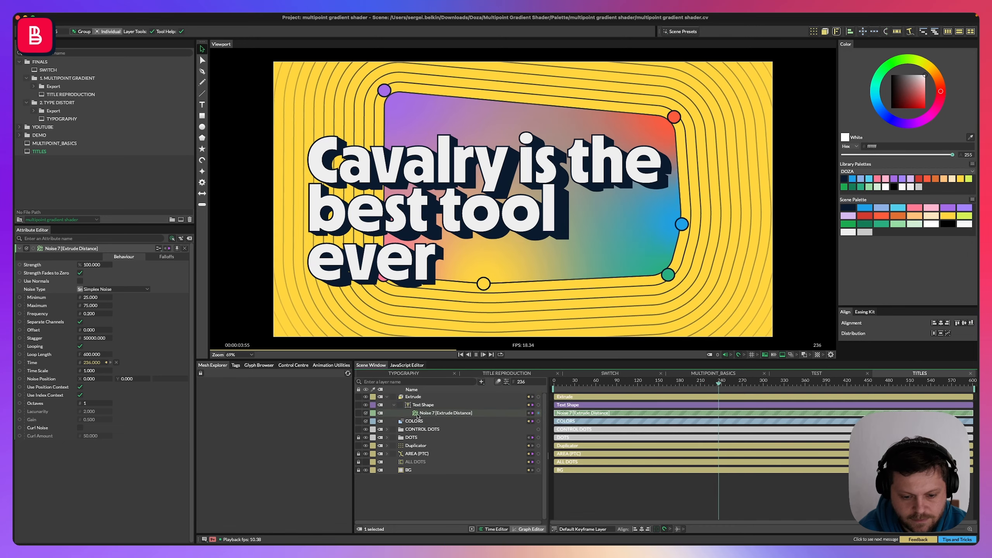
{"action": "left_click_drag", "start_coordinate": [92, 306], "coordinate": [359, 311]}
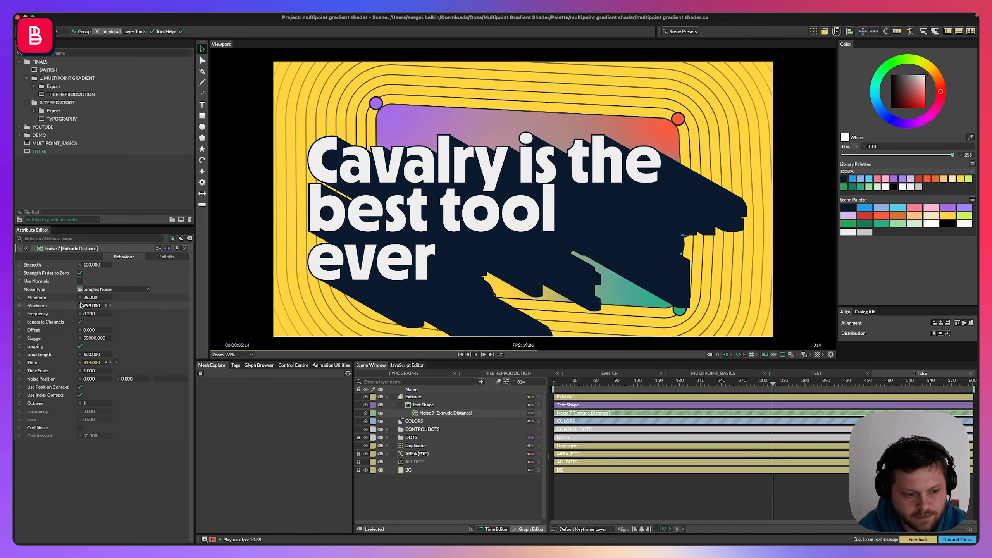
{"action": "left_click_drag", "start_coordinate": [80, 306], "coordinate": [23, 306]}
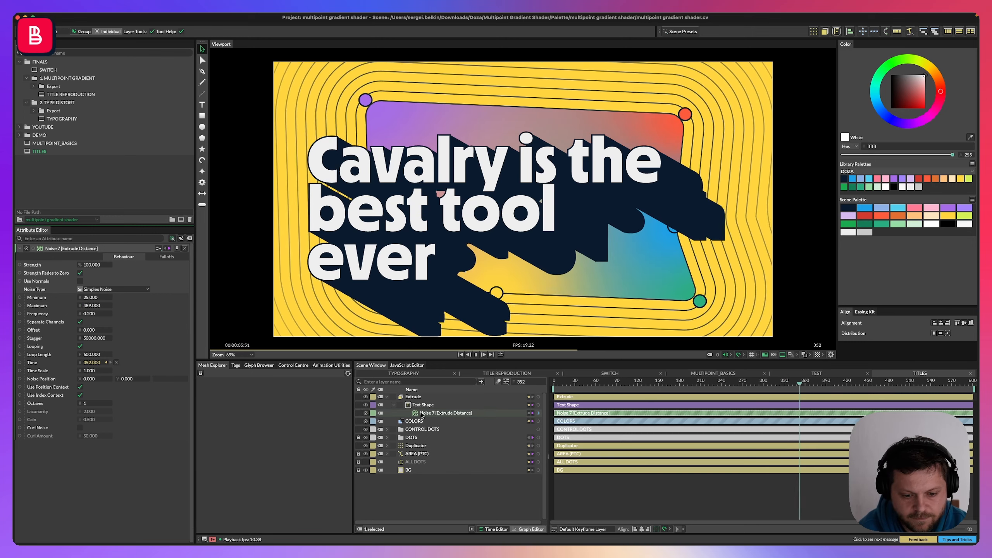
Toggle Combine Meshes on the Extrude and play the animation.
{"action": "left_click", "coordinate": [413, 397]}
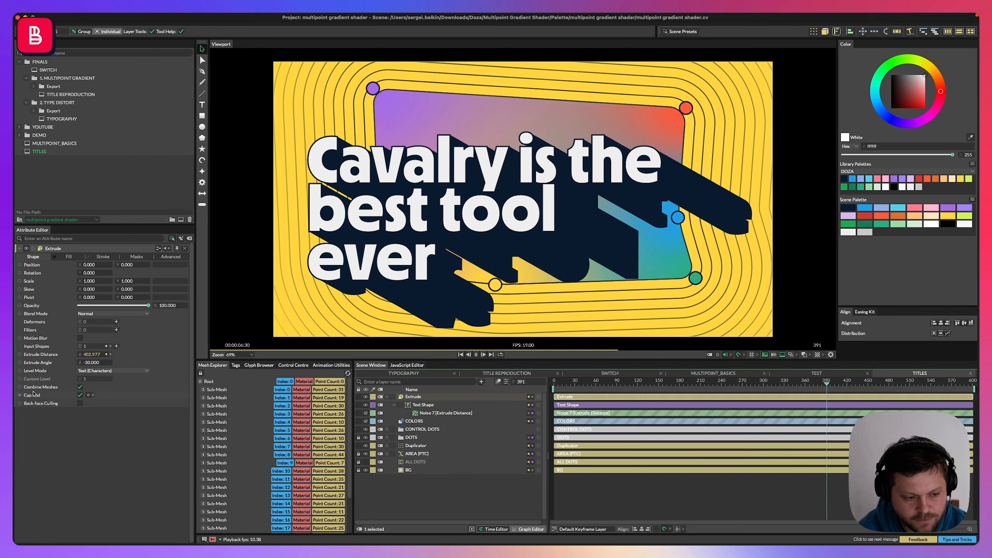
{"action": "left_click", "coordinate": [80, 389]}
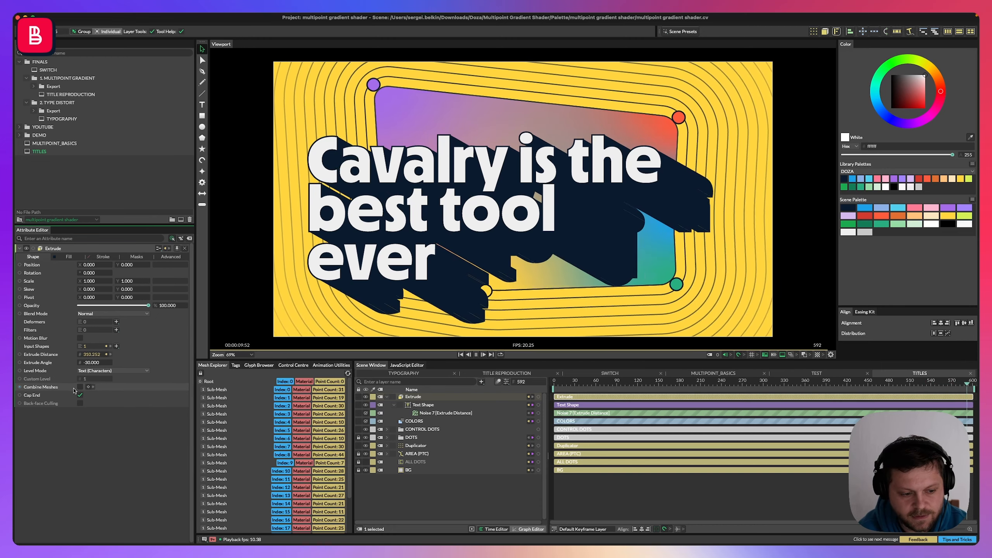
{"action": "left_click", "coordinate": [80, 387]}
{"action": "key", "text": "space"}
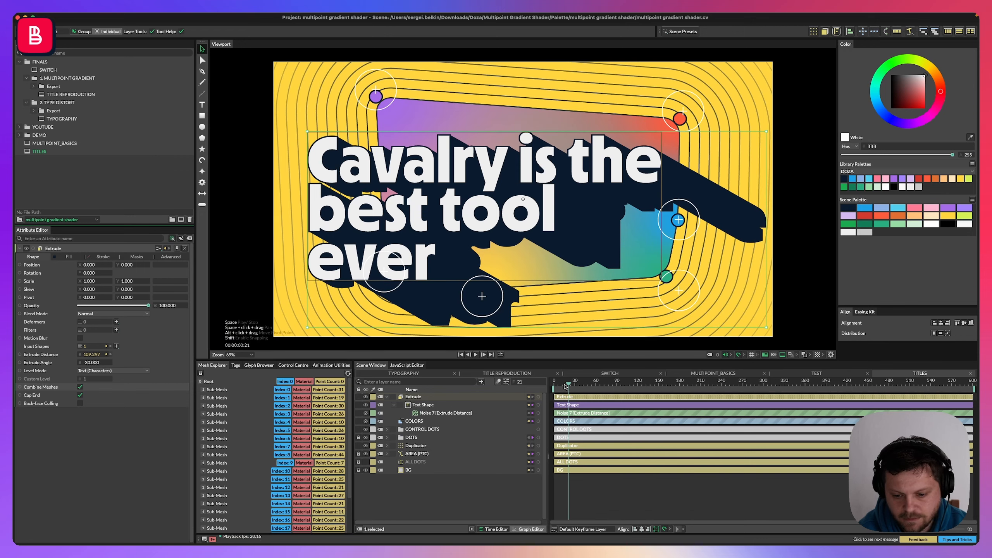
Scrub the timeline and preview the extruded text animation.
{"action": "left_click_drag", "start_coordinate": [565, 387], "coordinate": [537, 386]}
{"action": "key", "text": "space"}
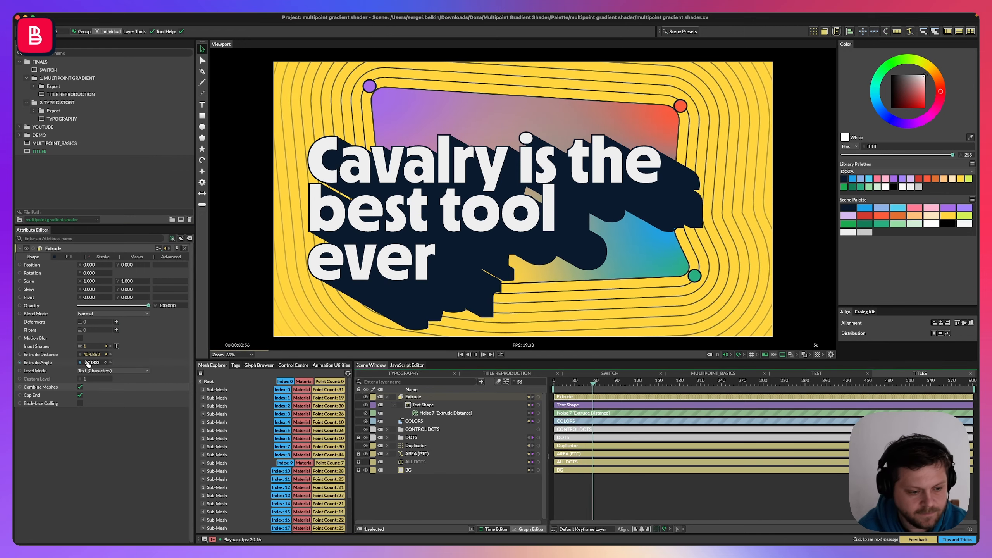
{"action": "key", "text": "space"}
Set the Noise behaviour's Maximum to 150.
{"action": "left_click", "coordinate": [110, 354]}
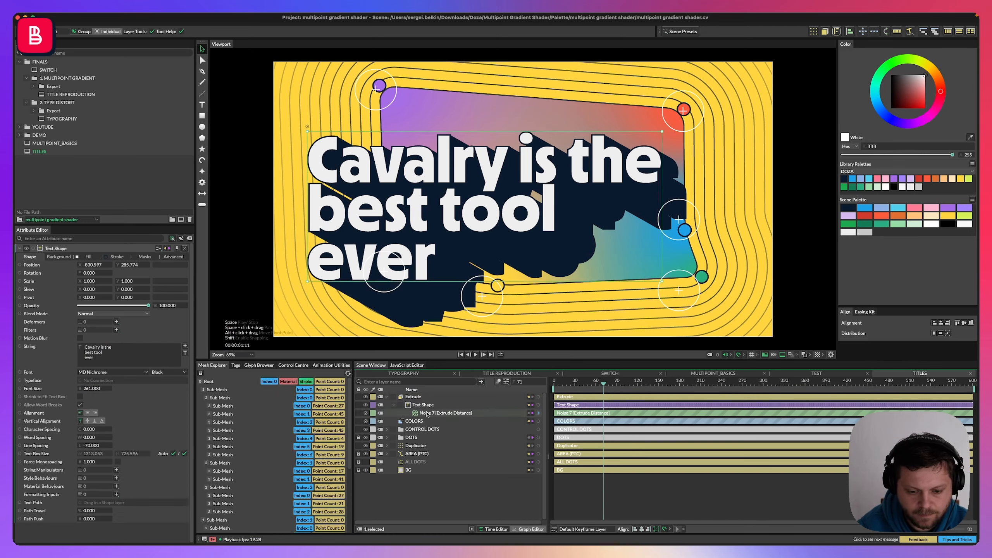
{"action": "double_click", "coordinate": [91, 306]}
{"action": "type", "text": "150"}
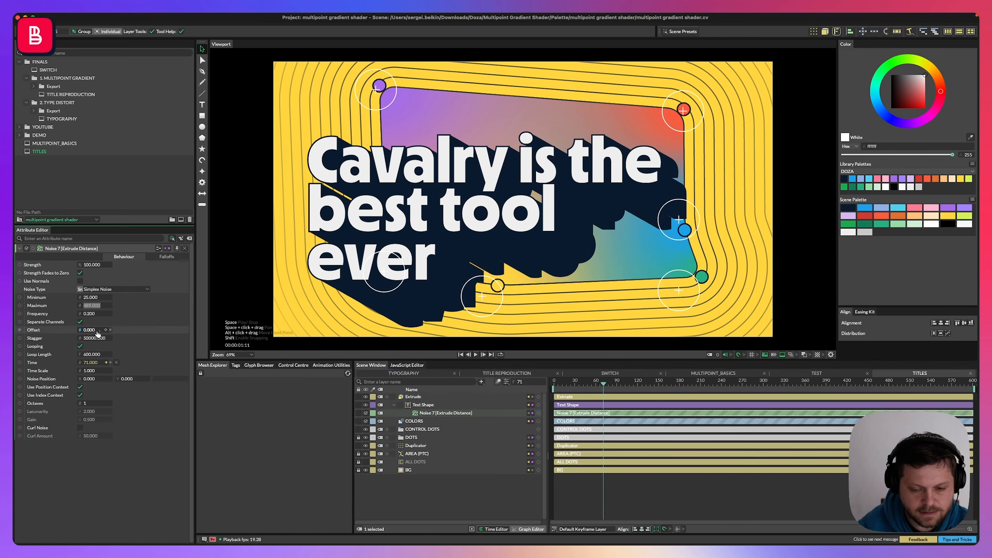
{"action": "key", "text": "Return"}
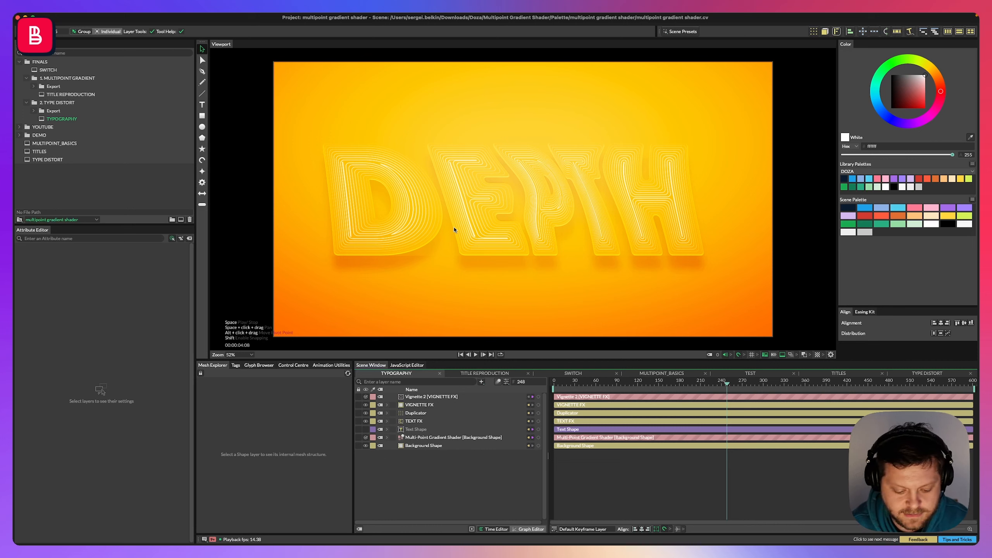
{"action": "mouse_move", "coordinate": [534, 181]}
{"action": "left_mouse_down"}
{"action": "mouse_move", "coordinate": [576, 160]}
{"action": "mouse_move", "coordinate": [567, 186]}
{"action": "left_mouse_up"}
{"action": "left_click_drag", "start_coordinate": [644, 139], "coordinate": [658, 236]}
{"action": "left_click_drag", "start_coordinate": [669, 147], "coordinate": [698, 246]}
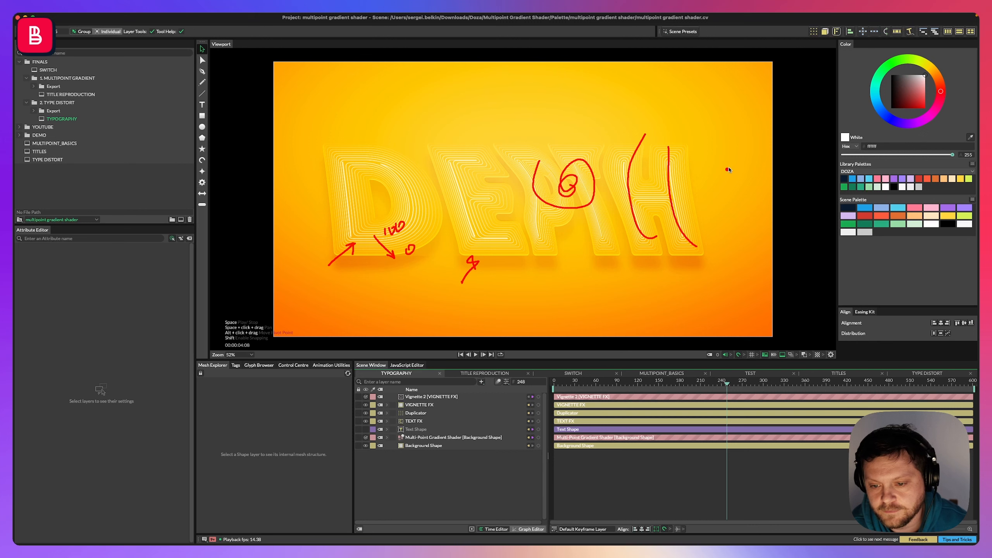
{"action": "left_click_drag", "start_coordinate": [760, 71], "coordinate": [729, 90]}
{"action": "mouse_move", "coordinate": [707, 286]}
{"action": "left_mouse_down"}
{"action": "mouse_move", "coordinate": [747, 318]}
{"action": "mouse_move", "coordinate": [743, 288]}
{"action": "left_mouse_up"}
{"action": "left_click_drag", "start_coordinate": [287, 325], "coordinate": [343, 305]}
{"action": "left_click_drag", "start_coordinate": [291, 67], "coordinate": [323, 90]}
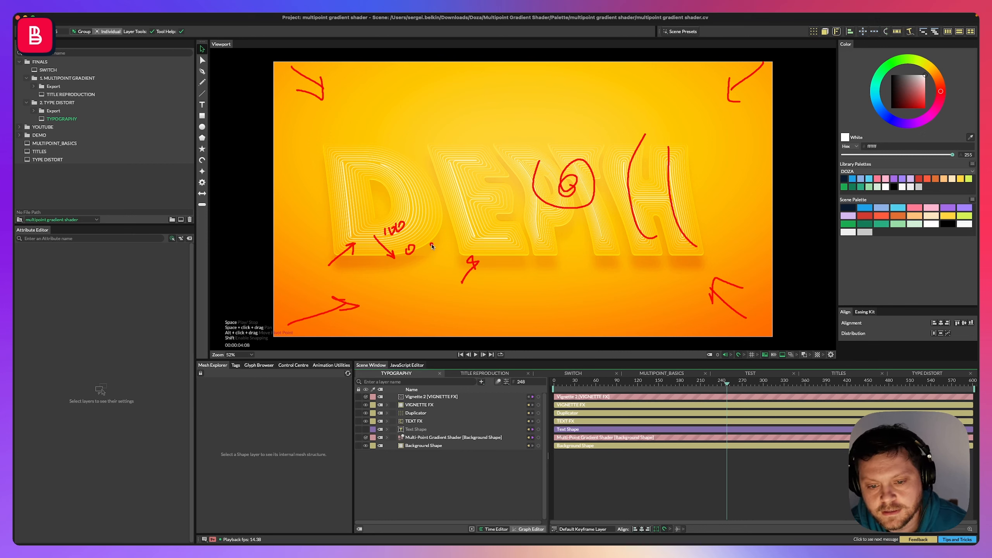
{"action": "key", "text": "Escape"}
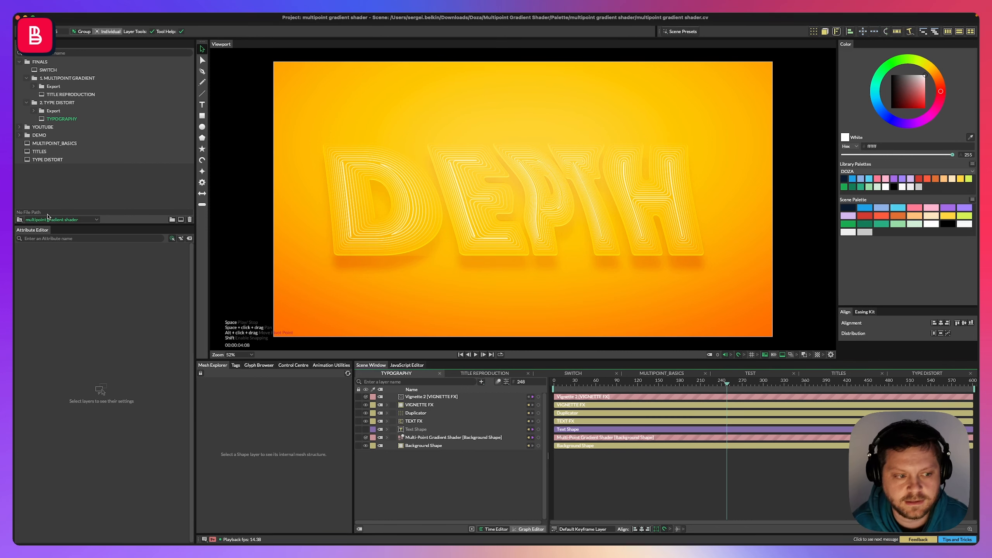
Create a new composition and name it TYPE DISTORT.
{"action": "left_click", "coordinate": [181, 219]}
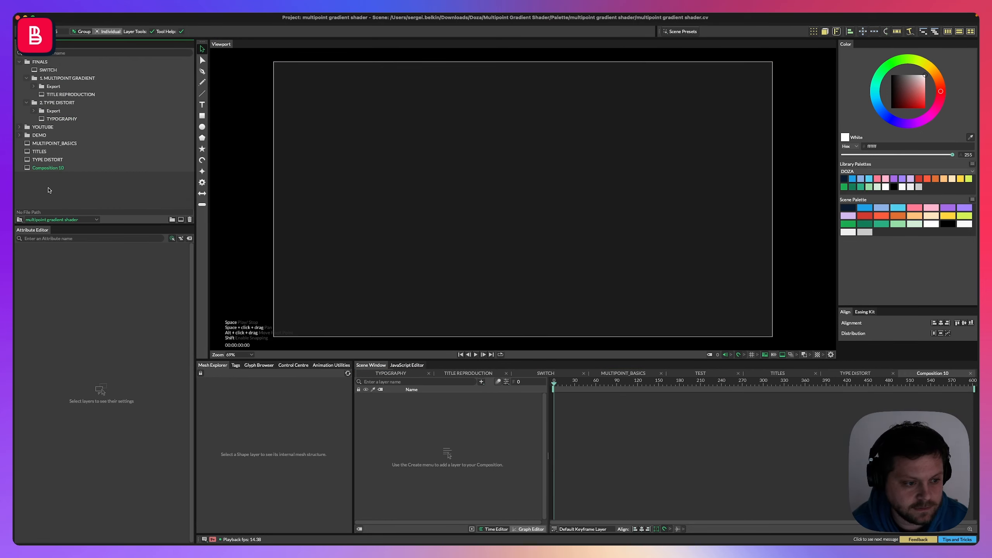
{"action": "left_click", "coordinate": [48, 167]}
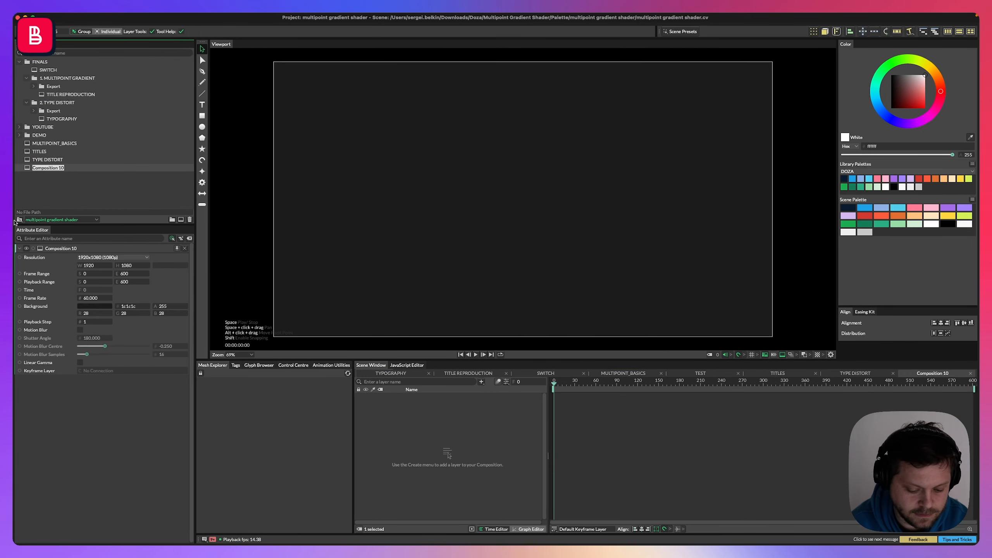
{"action": "type", "text": "TYPE"}
{"action": "key", "text": "Return"}
{"action": "left_click", "coordinate": [52, 160]}
{"action": "key", "text": "Delete"}
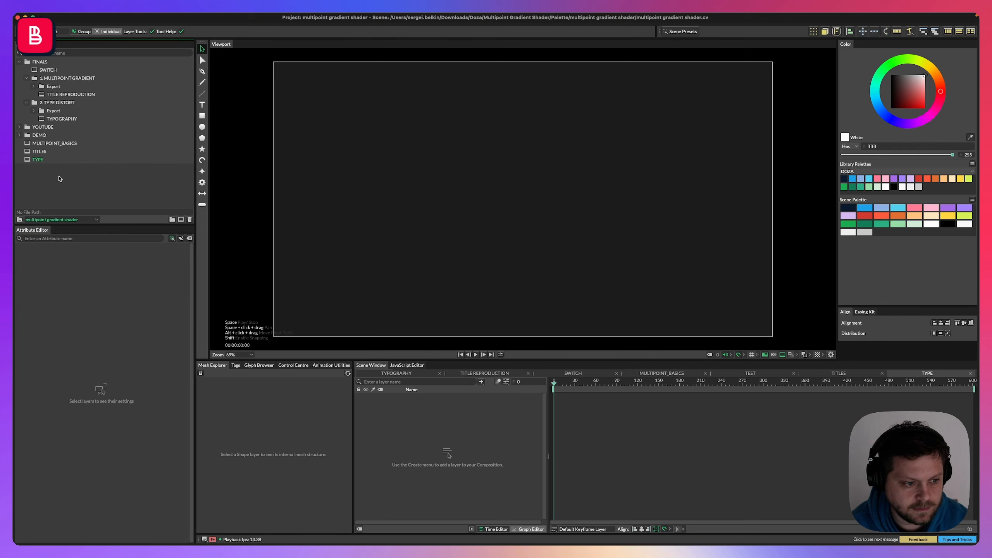
{"action": "left_click", "coordinate": [42, 160]}
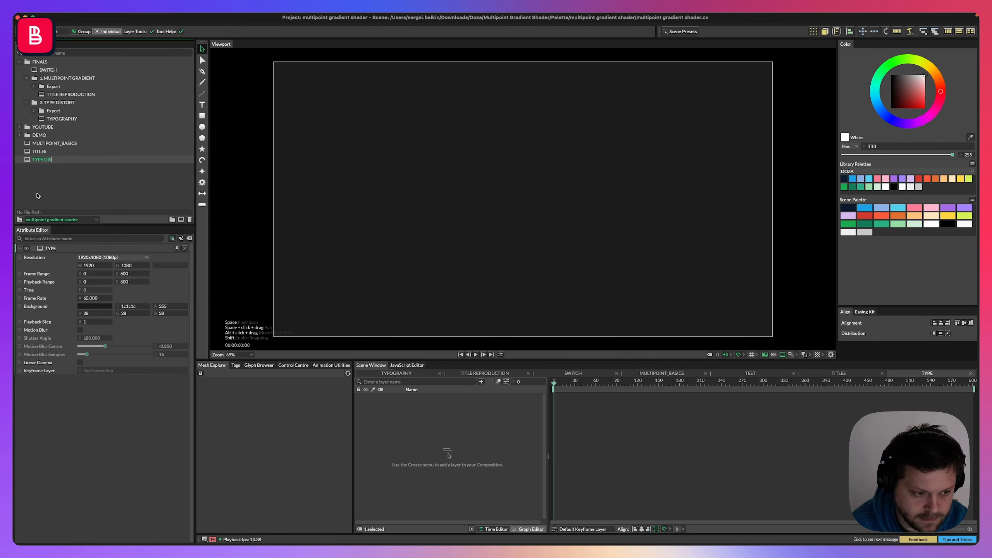
{"action": "key", "text": "Return"}
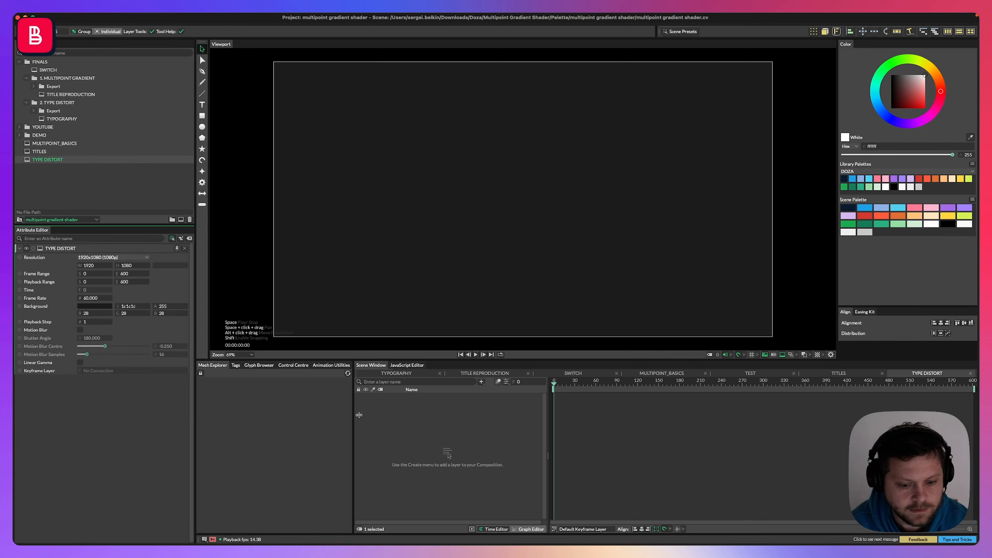
Add a Background Shape and give it the yellow colour from the scene palette.
{"action": "left_click", "coordinate": [449, 473]}
{"action": "key", "text": "super+period"}
{"action": "type", "text": "back"}
{"action": "key", "text": "Return"}
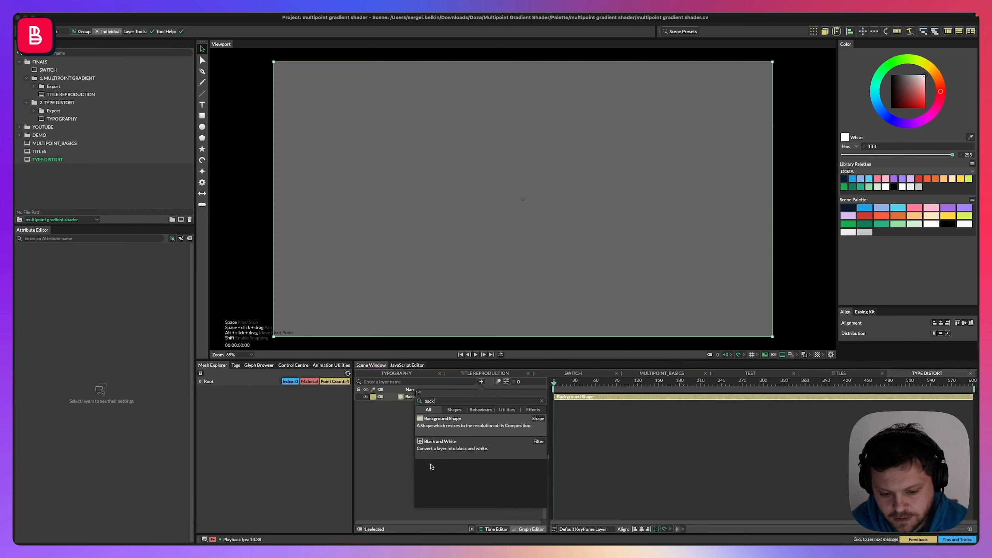
{"action": "left_click_drag", "start_coordinate": [945, 221], "coordinate": [437, 405]}
{"action": "left_click", "coordinate": [437, 406]}
{"action": "left_click", "coordinate": [390, 467]}
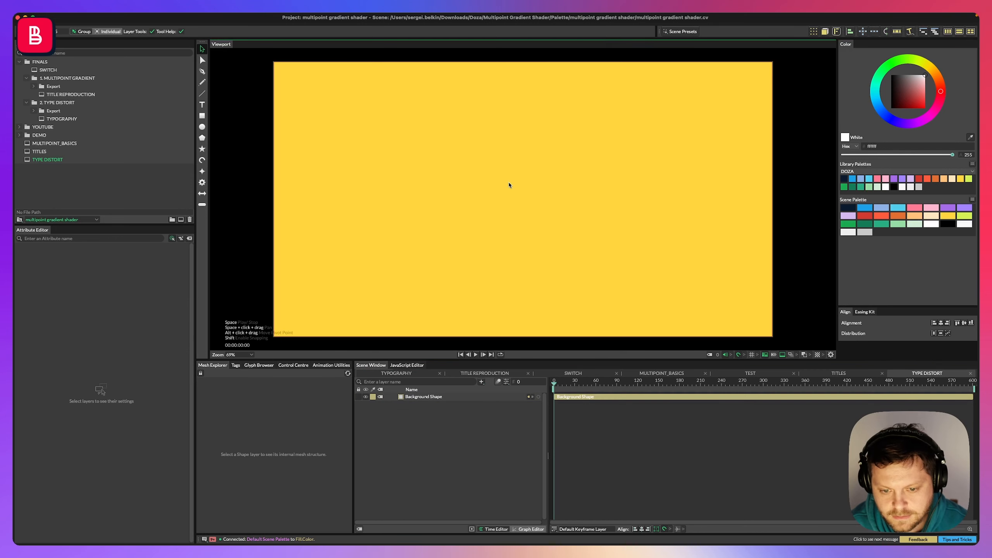
Rename the background layer as BG.
{"action": "left_click", "coordinate": [510, 186]}
{"action": "left_click", "coordinate": [448, 461]}
{"action": "double_click", "coordinate": [424, 397]}
{"action": "type", "text": "BG"}
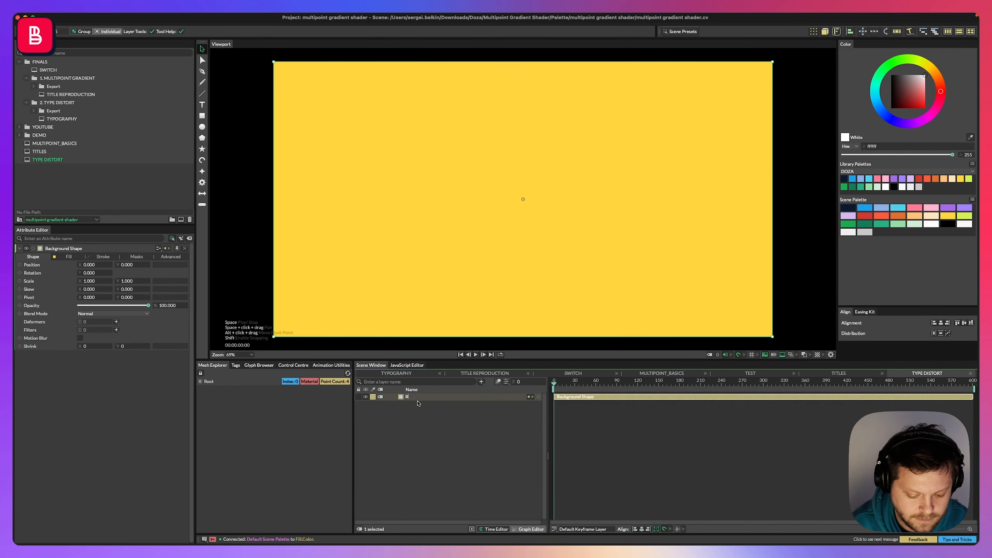
{"action": "key", "text": "Return"}
Create a text shape in the viewport reading CAVALRY.
{"action": "key", "text": "t"}
{"action": "left_click", "coordinate": [456, 178]}
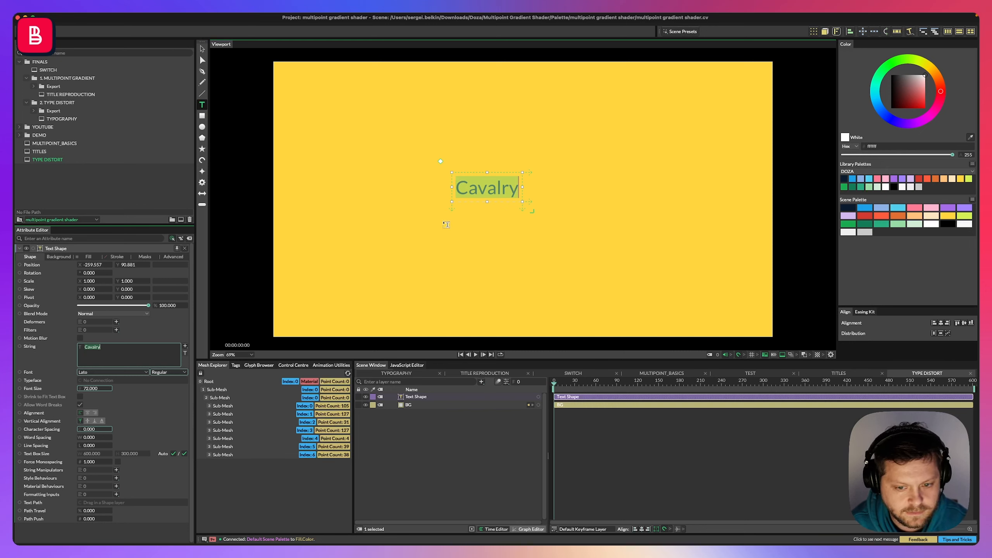
{"action": "type", "text": "CAVAKL"}
{"action": "key", "text": "BackSpace"}
{"action": "key", "text": "BackSpace"}
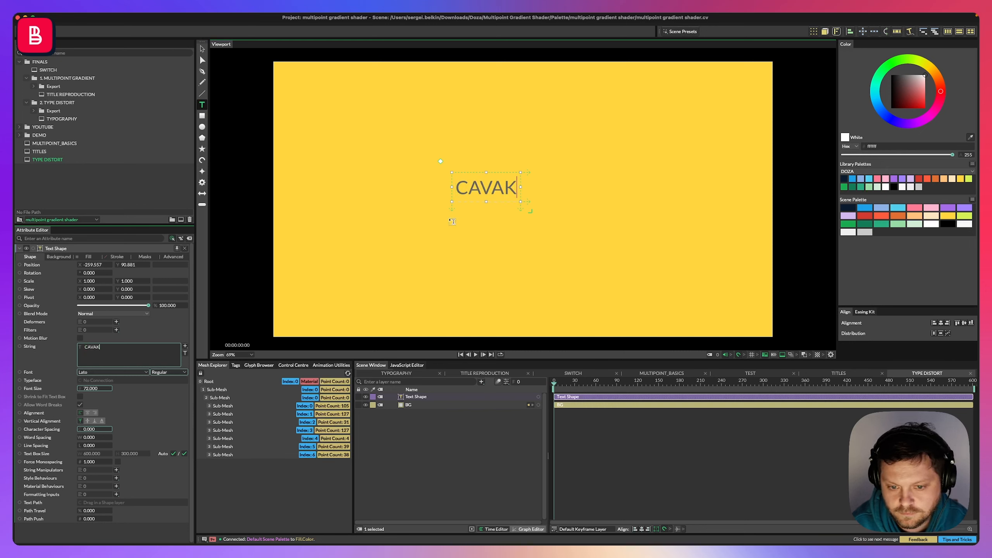
{"action": "type", "text": "LRY"}
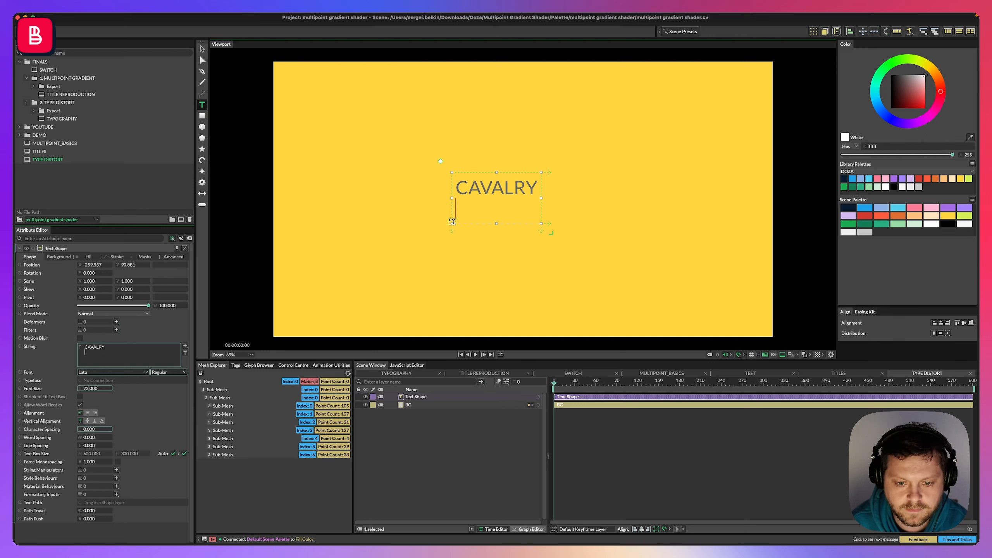
{"action": "key", "text": "Escape"}
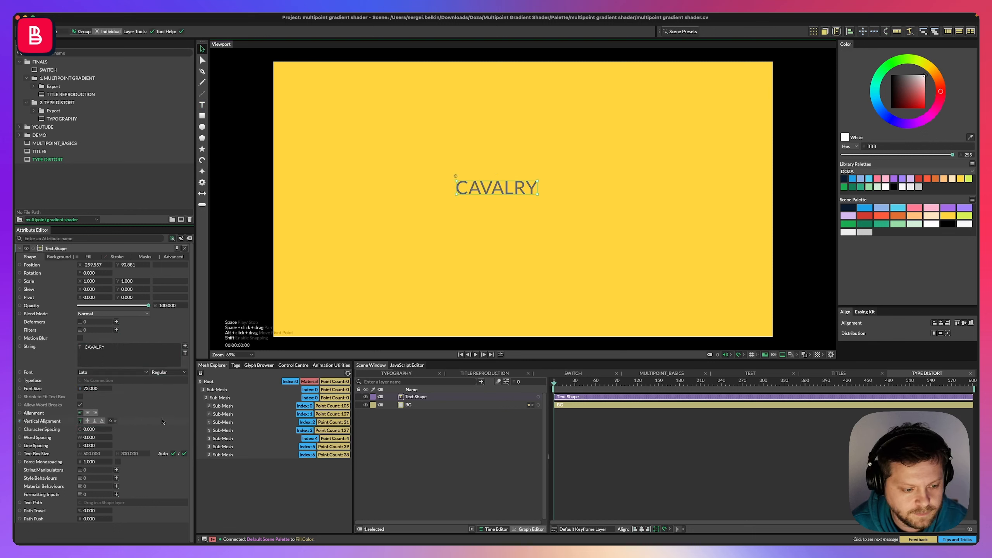
Centre the text in the composition and set its font size to 355.
{"action": "left_click", "coordinate": [941, 323]}
{"action": "left_click", "coordinate": [965, 323]}
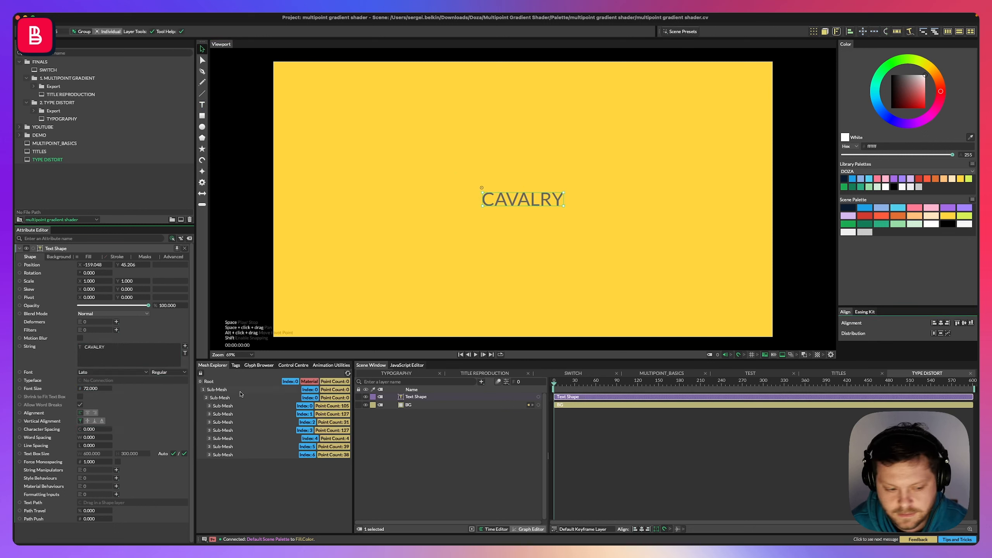
{"action": "left_click_drag", "start_coordinate": [99, 389], "coordinate": [170, 456]}
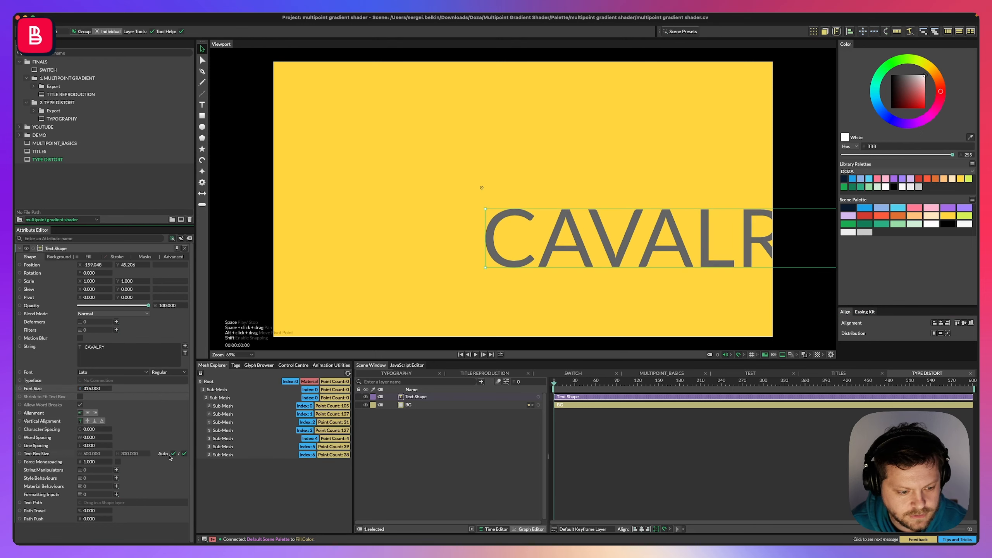
{"action": "left_click", "coordinate": [941, 323]}
{"action": "left_click", "coordinate": [964, 323]}
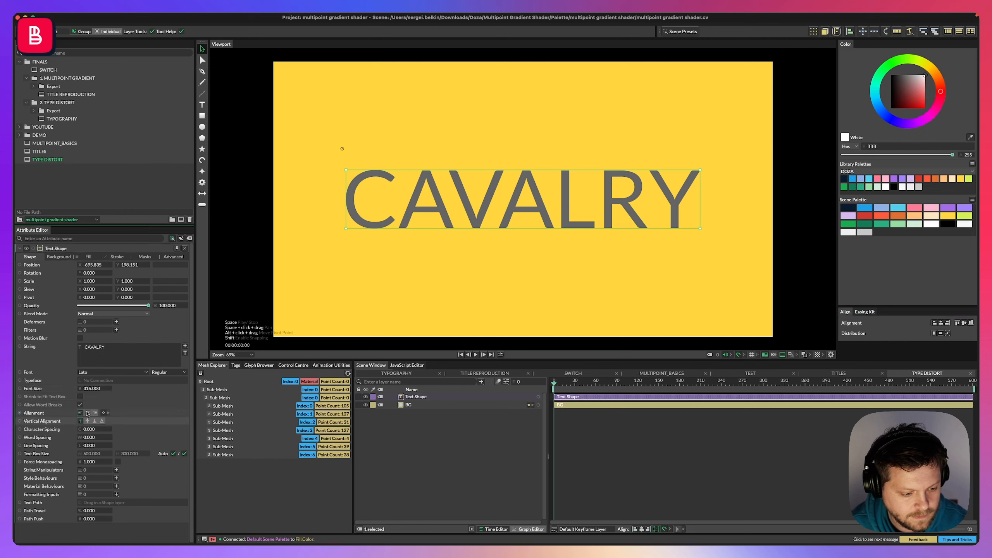
Set the text's horizontal and vertical alignment to centred and re-centre it in the composition.
{"action": "left_click", "coordinate": [96, 413]}
{"action": "left_click", "coordinate": [102, 421]}
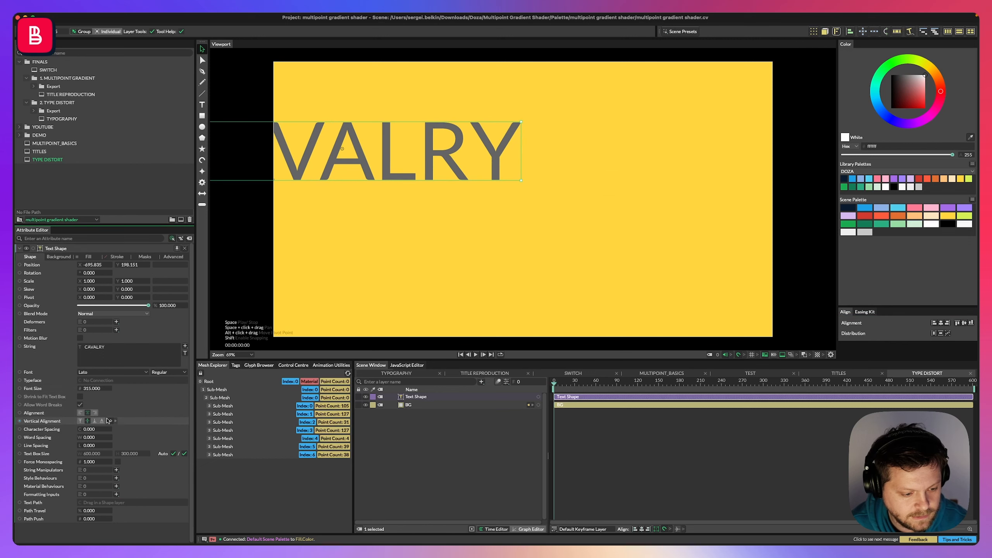
{"action": "left_click", "coordinate": [940, 325]}
{"action": "left_click", "coordinate": [941, 324]}
{"action": "left_click", "coordinate": [964, 323]}
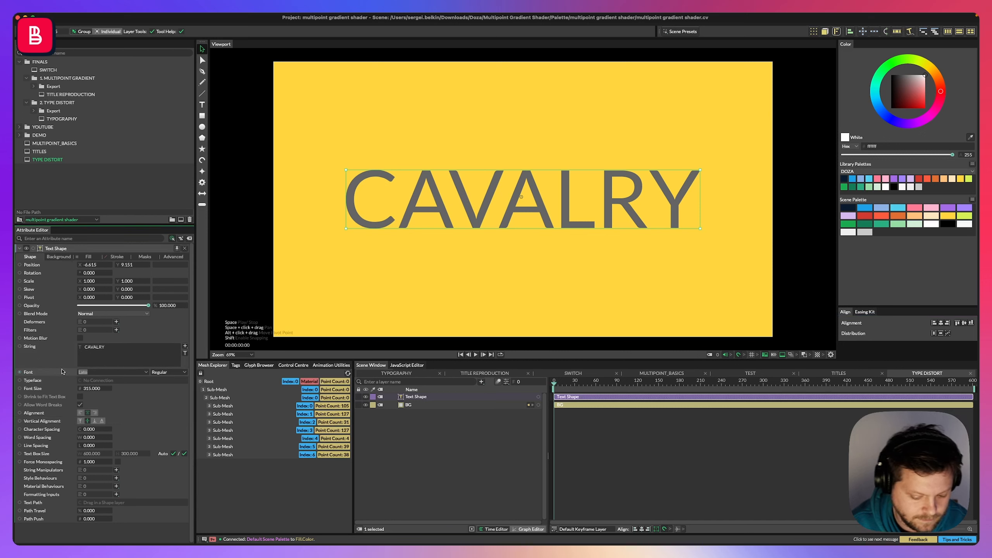
Change the text's font to MD Nichrome with the Black style.
{"action": "type", "text": "MD"}
{"action": "key", "text": "Return"}
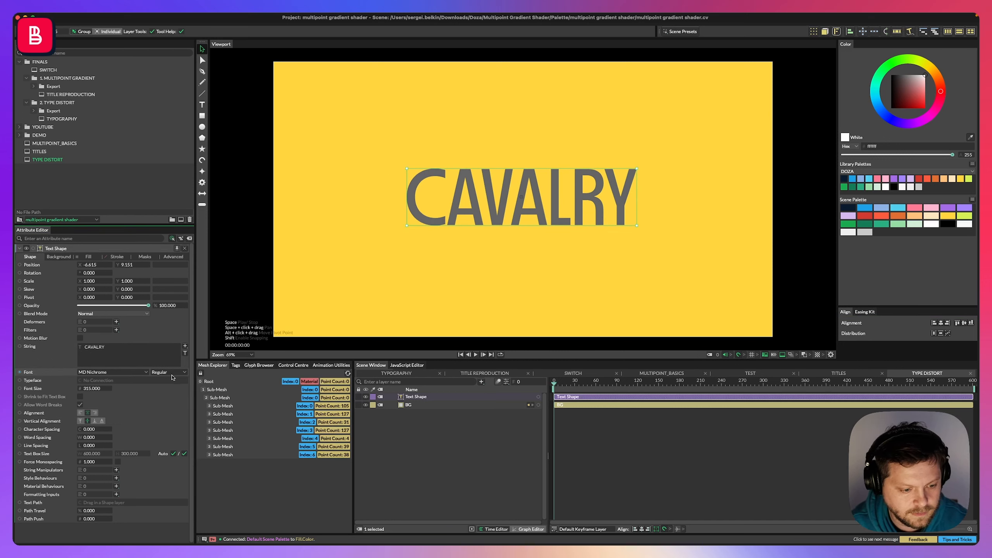
{"action": "left_click", "coordinate": [185, 372]}
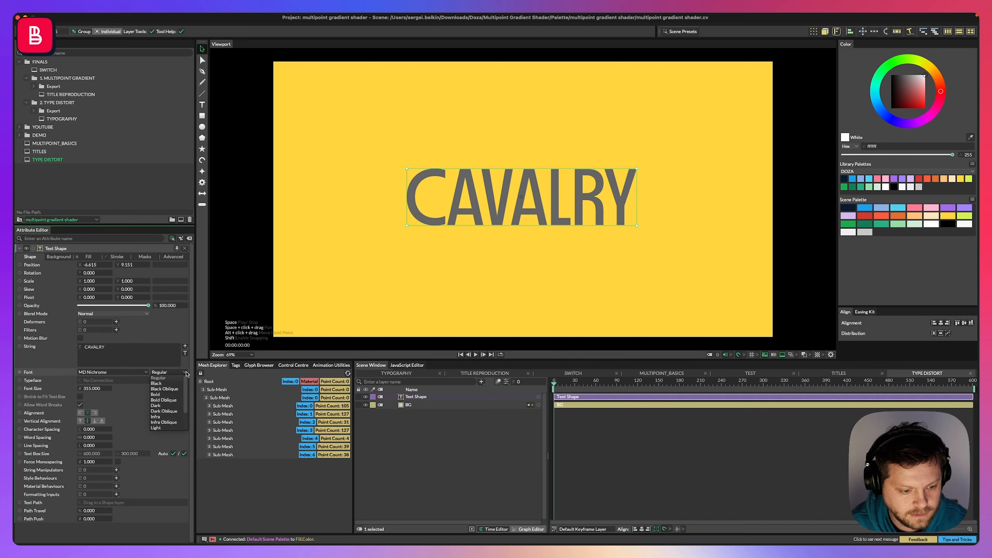
{"action": "left_click", "coordinate": [157, 384]}
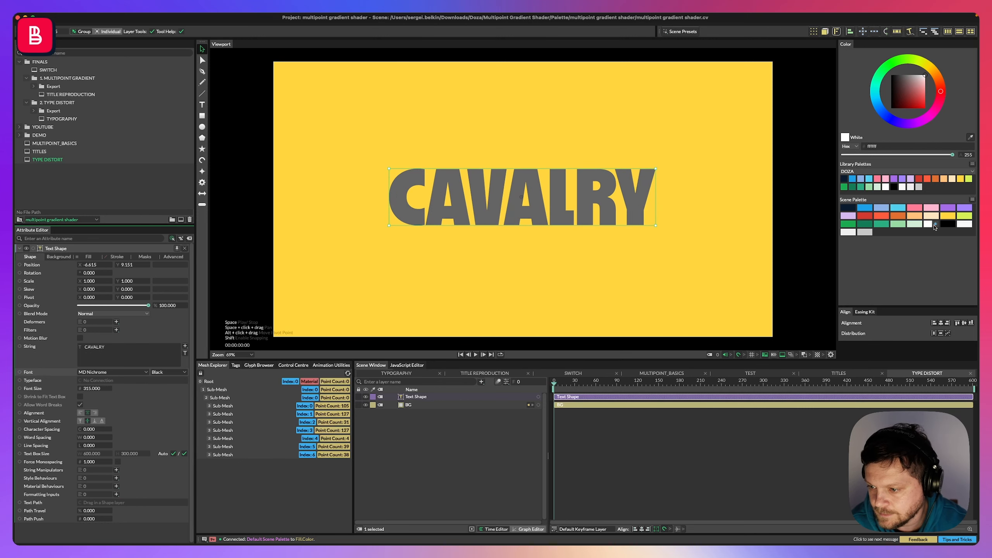
Fill the text with white from the scene palette and set its font size to 584.
{"action": "left_click_drag", "start_coordinate": [935, 227], "coordinate": [418, 399]}
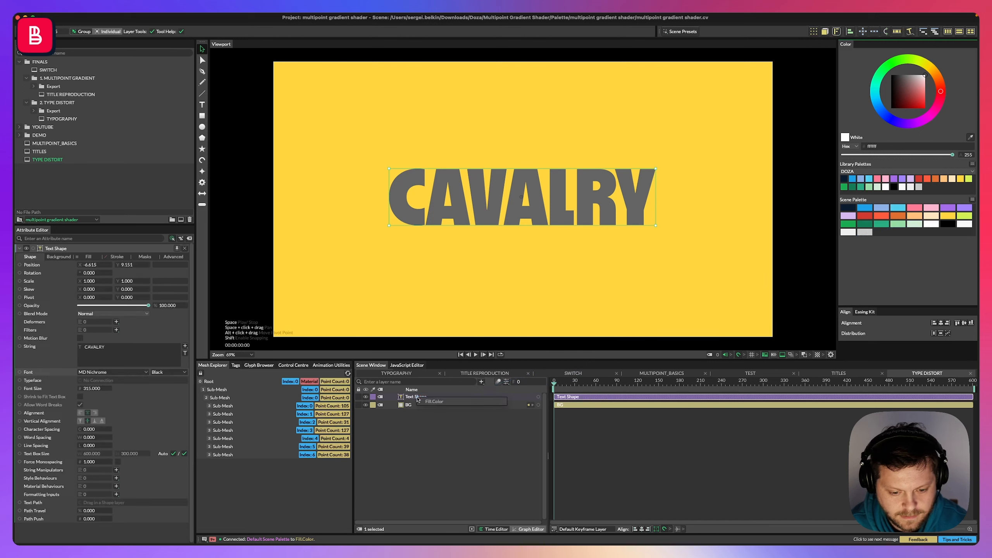
{"action": "left_click", "coordinate": [433, 402]}
{"action": "left_click_drag", "start_coordinate": [80, 386], "coordinate": [119, 386]}
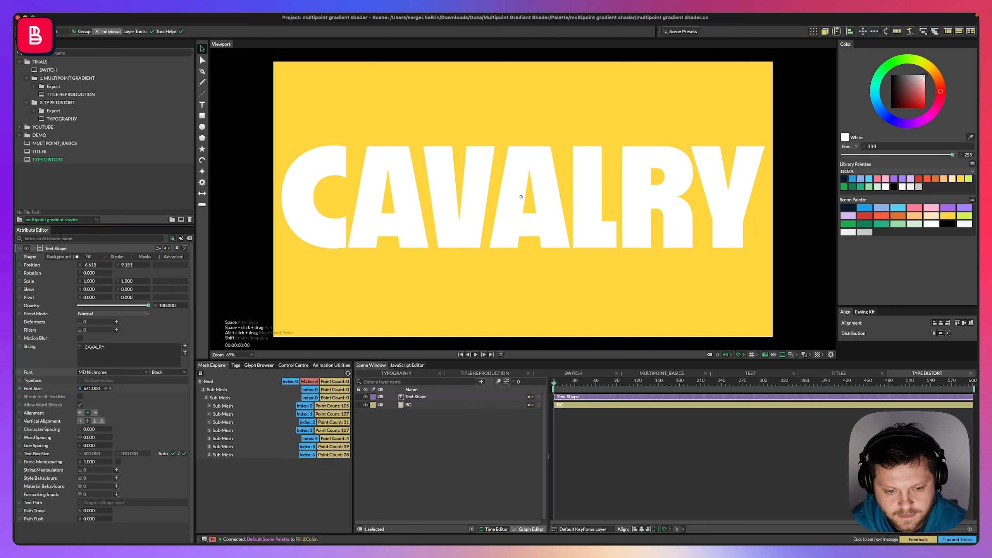
Rename the text layer as TEXT.
{"action": "left_click", "coordinate": [431, 429]}
{"action": "key", "text": "Return"}
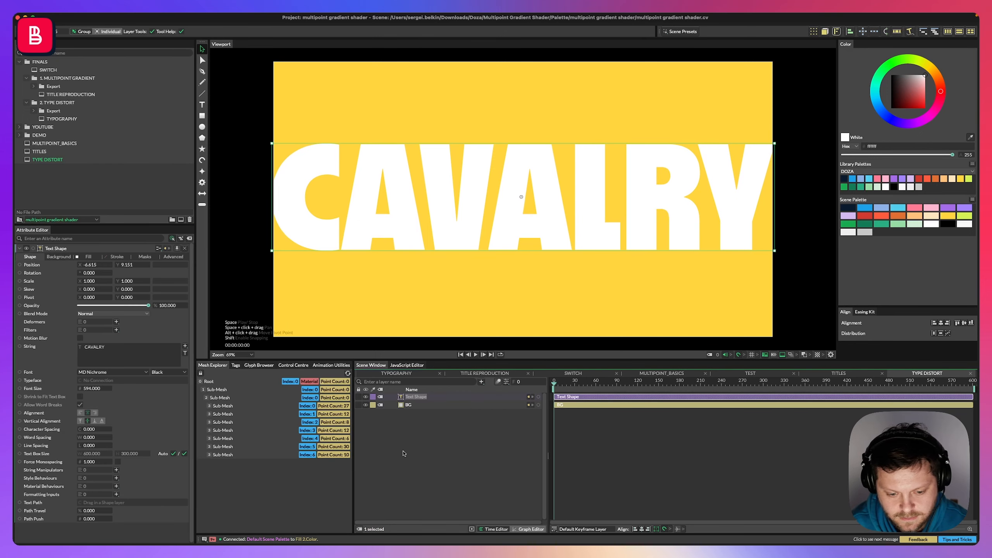
{"action": "type", "text": "TEXT"}
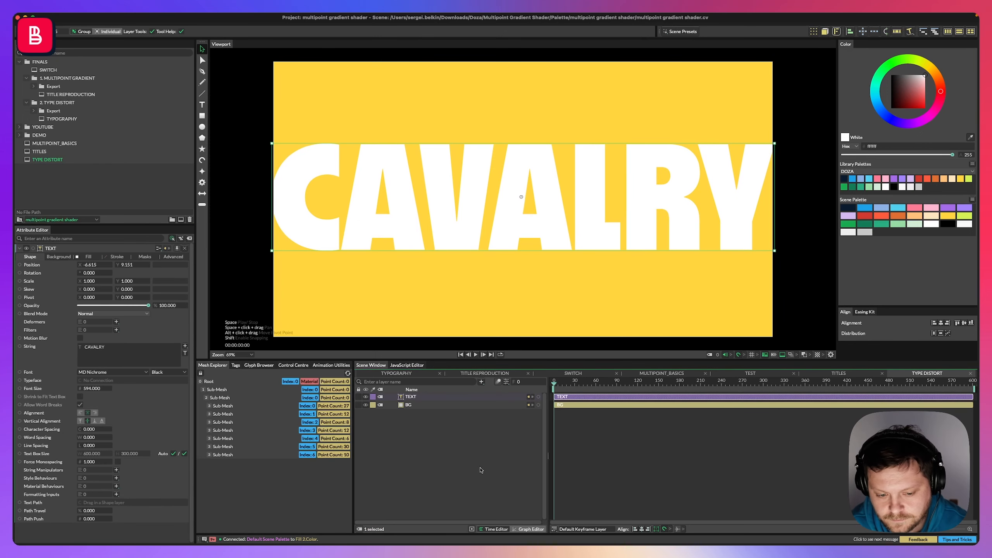
{"action": "key", "text": "Return"}
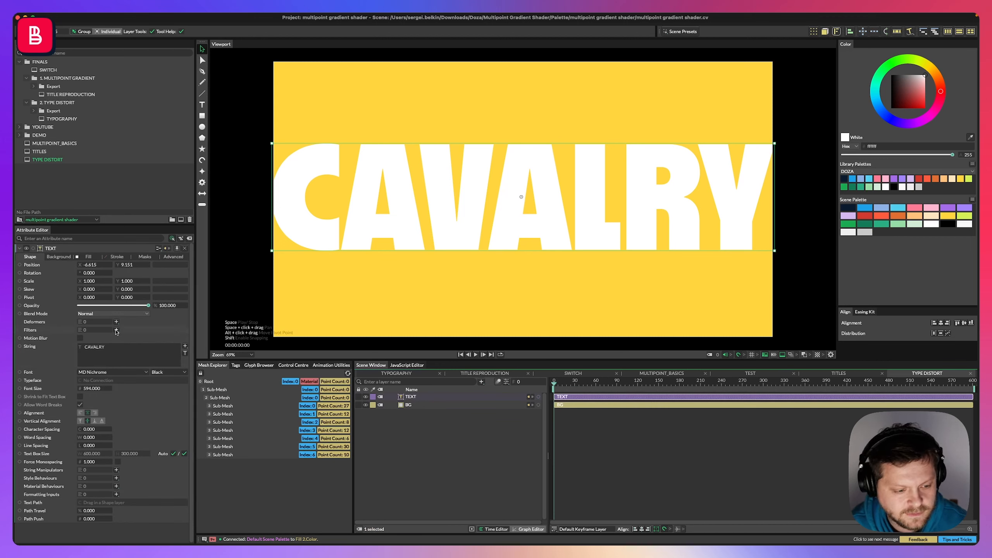
Add a Distortion filter to the TEXT layer.
{"action": "left_click", "coordinate": [116, 331]}
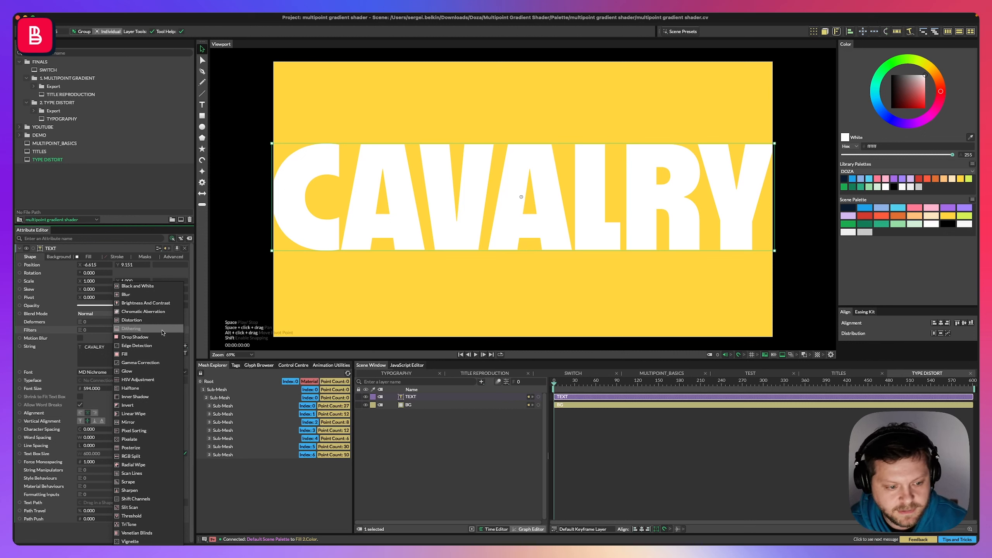
{"action": "left_click", "coordinate": [133, 320]}
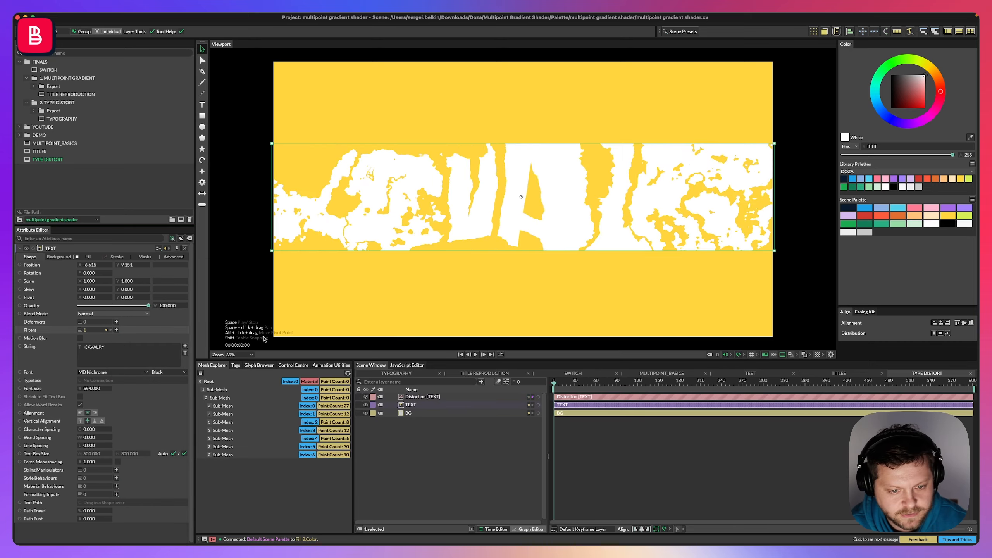
{"action": "key", "text": "space"}
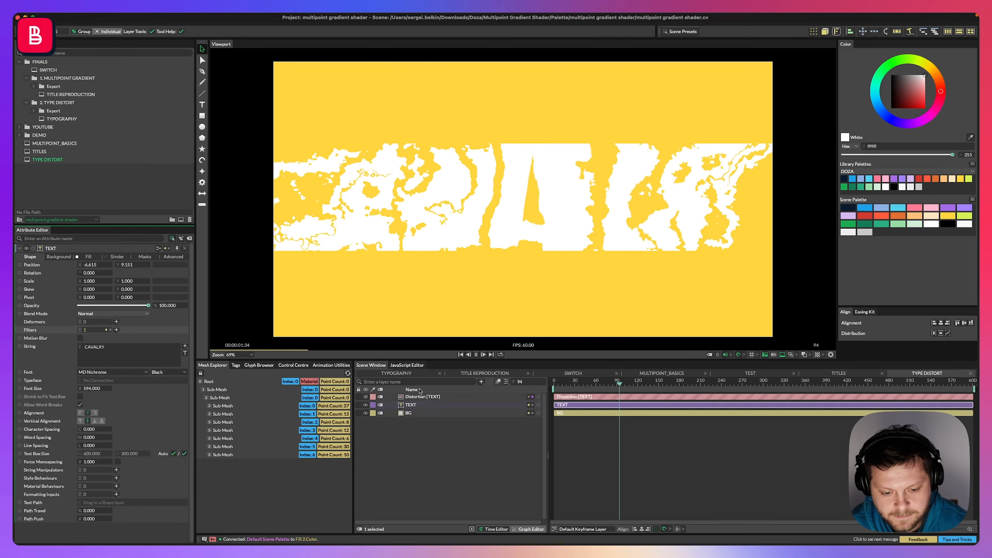
Nest the Distortion layer under the TEXT layer.
{"action": "left_click", "coordinate": [418, 397]}
{"action": "left_click_drag", "start_coordinate": [417, 397], "coordinate": [443, 408]}
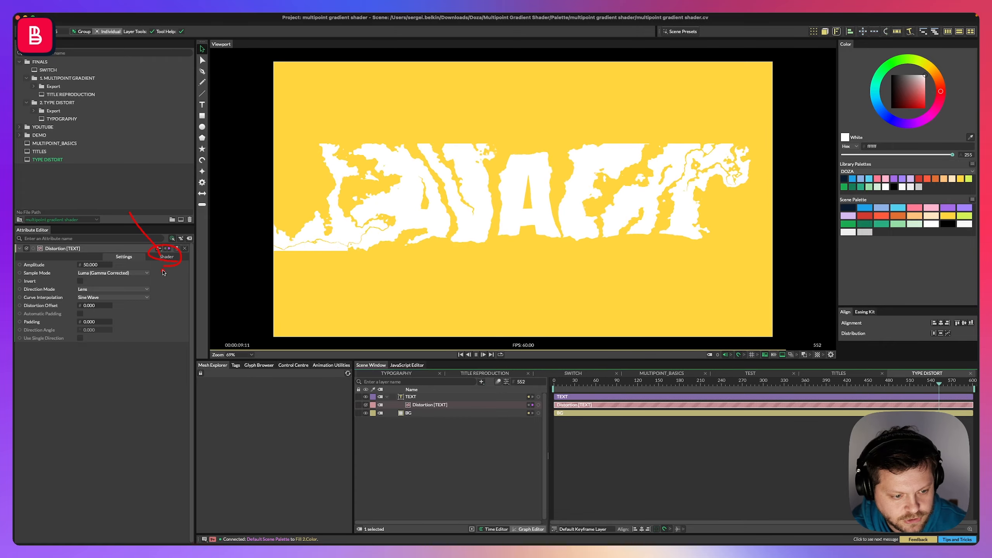
{"action": "left_click", "coordinate": [166, 258]}
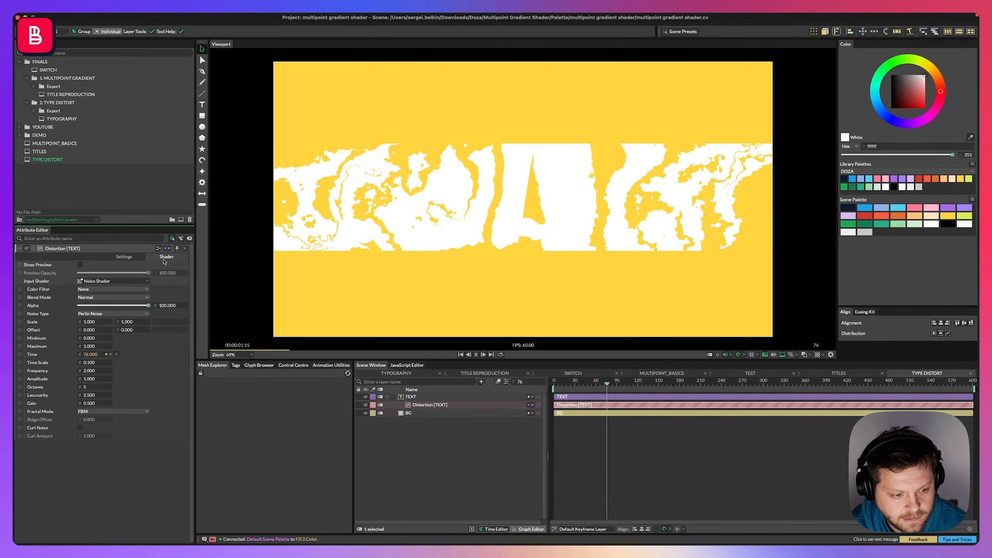
{"action": "left_click", "coordinate": [94, 282]}
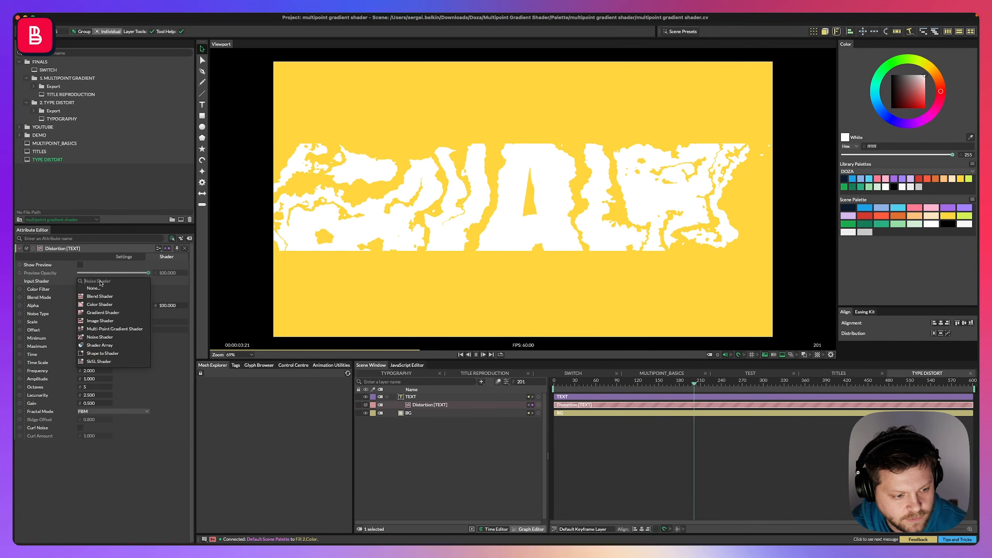
{"action": "key", "text": "Escape"}
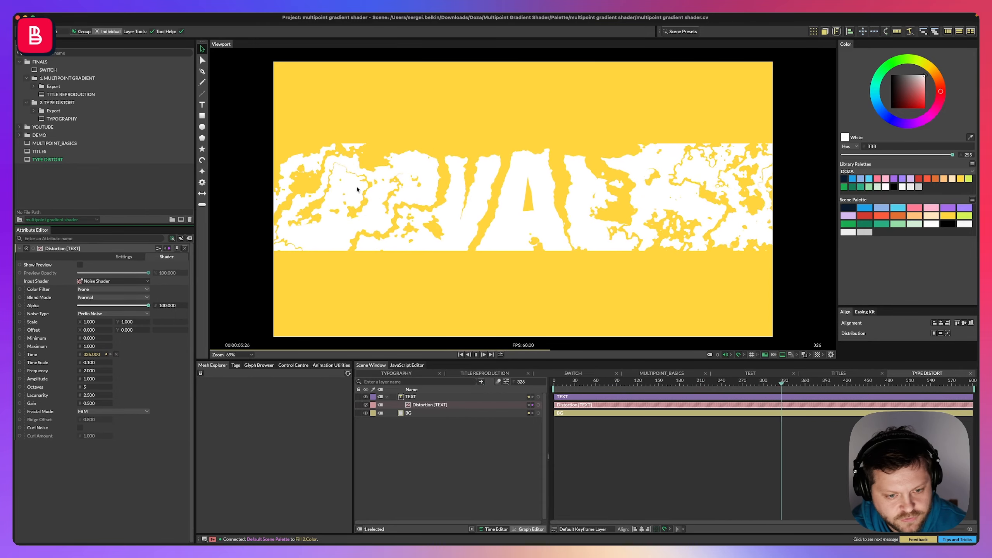
{"action": "left_click", "coordinate": [124, 257]}
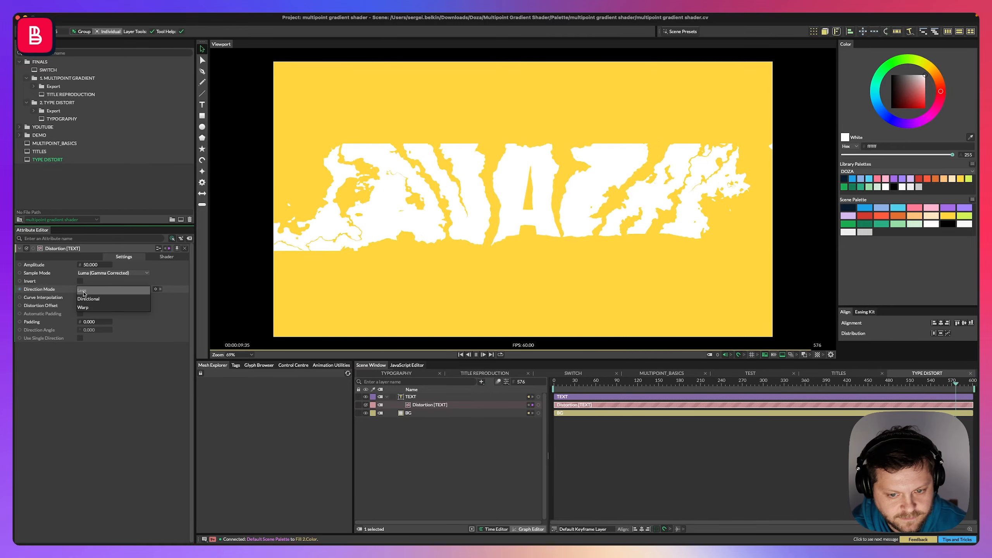
{"action": "left_click_drag", "start_coordinate": [91, 265], "coordinate": [226, 265]}
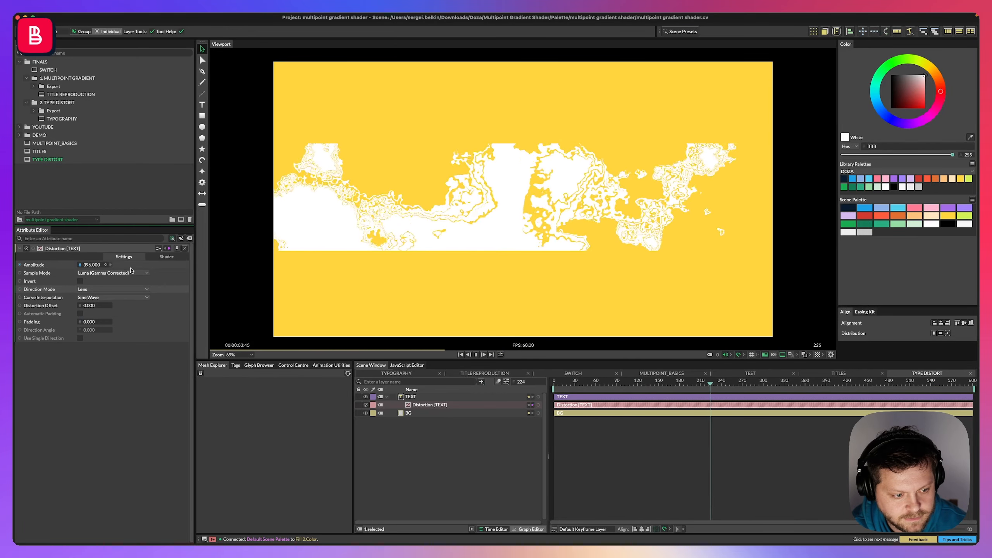
{"action": "key", "text": "super+z"}
Set the Distortion's input shader to a Multi-Point Gradient Shader and move its first point to 44, 158.
{"action": "left_click", "coordinate": [166, 257]}
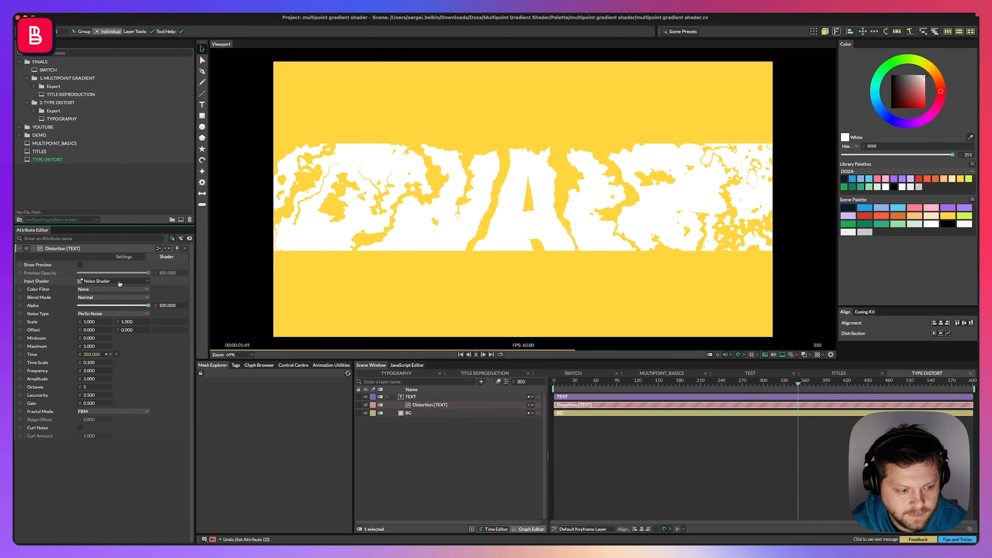
{"action": "left_click", "coordinate": [97, 281]}
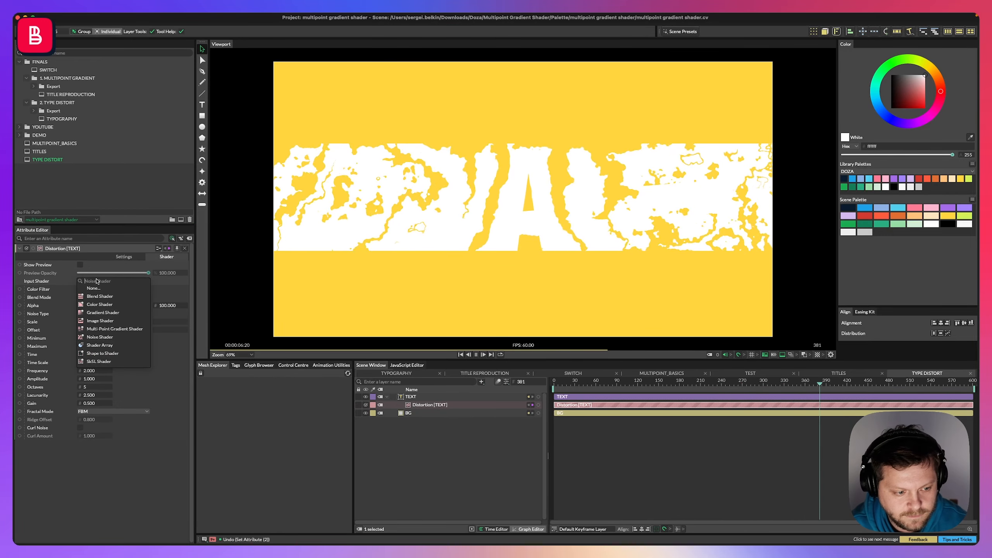
{"action": "left_click", "coordinate": [111, 329]}
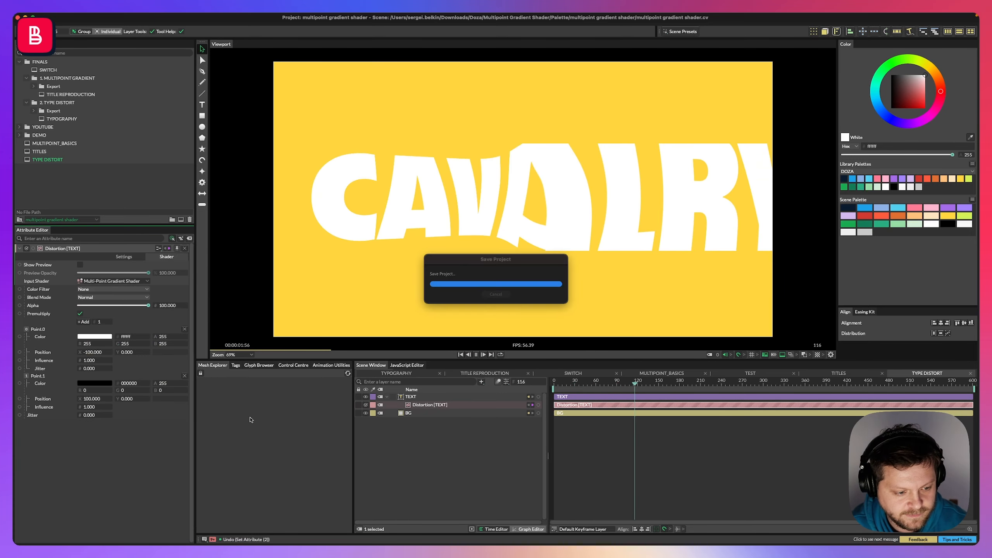
{"action": "key", "text": "space"}
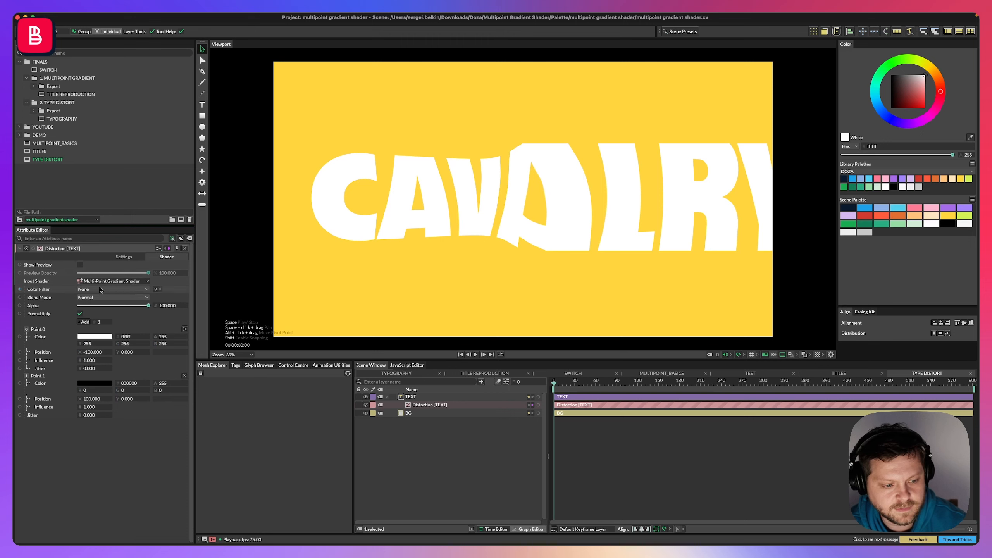
{"action": "left_click_drag", "start_coordinate": [92, 353], "coordinate": [66, 353]}
{"action": "mouse_move", "coordinate": [129, 354]}
{"action": "left_mouse_down"}
{"action": "mouse_move", "coordinate": [42, 354]}
{"action": "mouse_move", "coordinate": [113, 354]}
{"action": "left_mouse_up"}
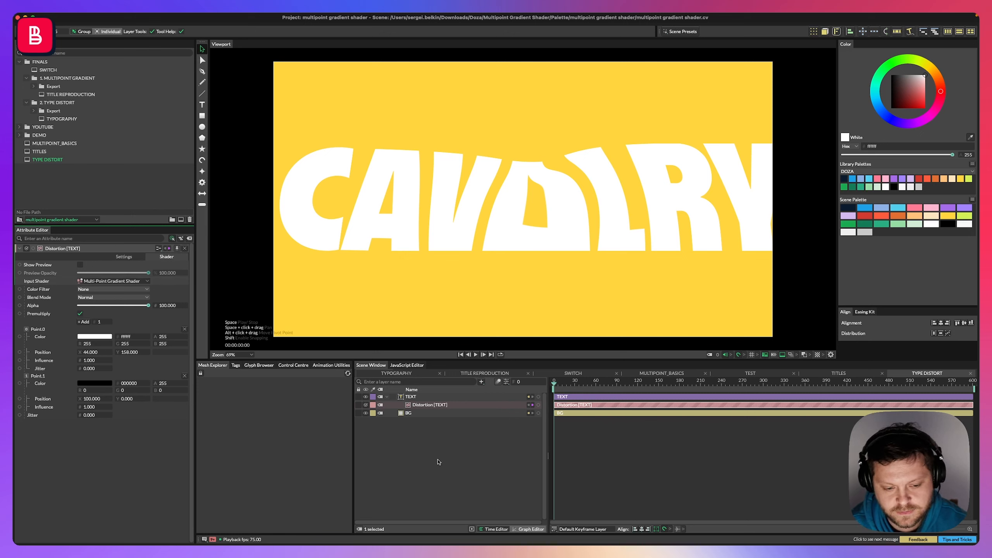
Add a Multi-Point Gradient Shader layer and nest it under the Distortion layer.
{"action": "left_click", "coordinate": [419, 452]}
{"action": "key", "text": "super+period"}
{"action": "type", "text": "multup"}
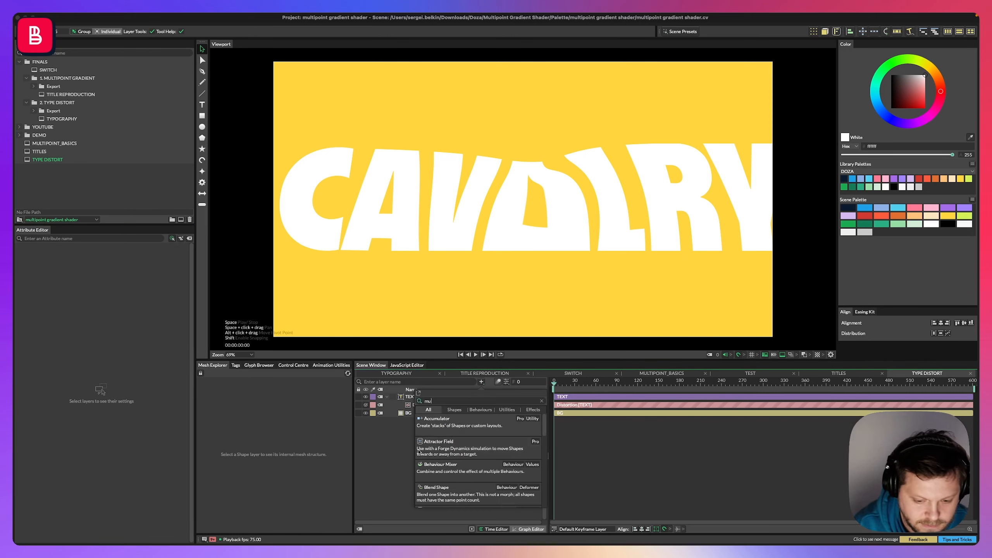
{"action": "key", "text": "BackSpace"}
{"action": "key", "text": "BackSpace"}
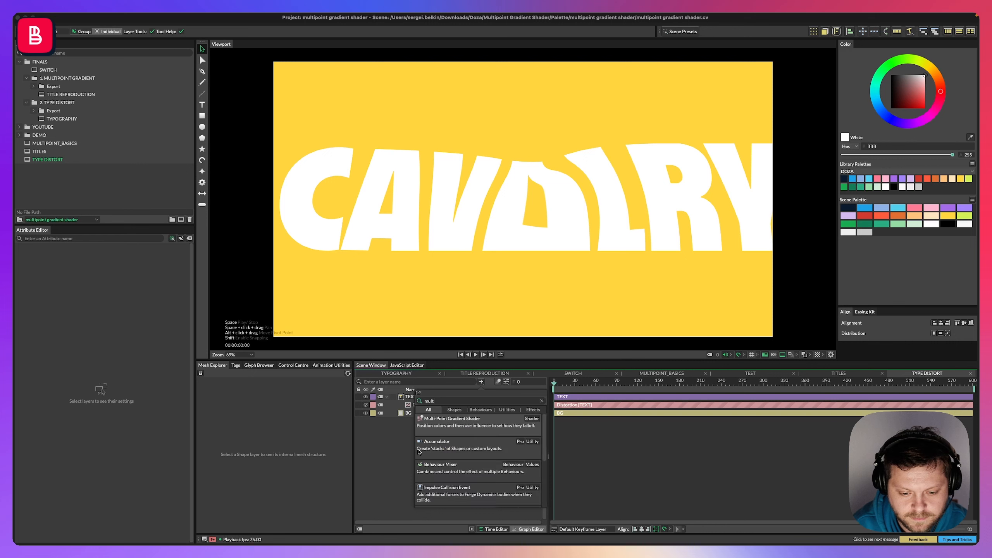
{"action": "key", "text": "Return"}
{"action": "left_click_drag", "start_coordinate": [434, 397], "coordinate": [429, 411]}
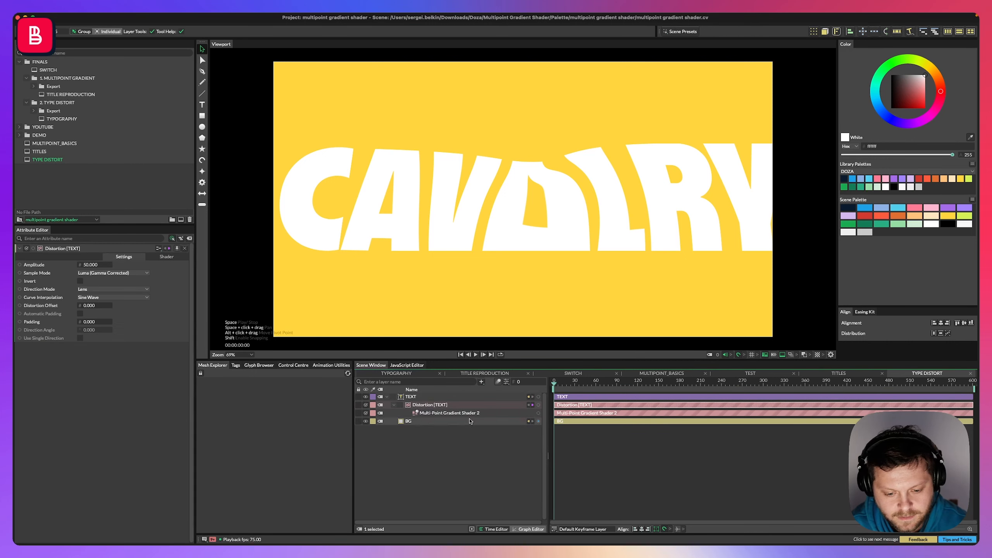
{"action": "left_click", "coordinate": [429, 413]}
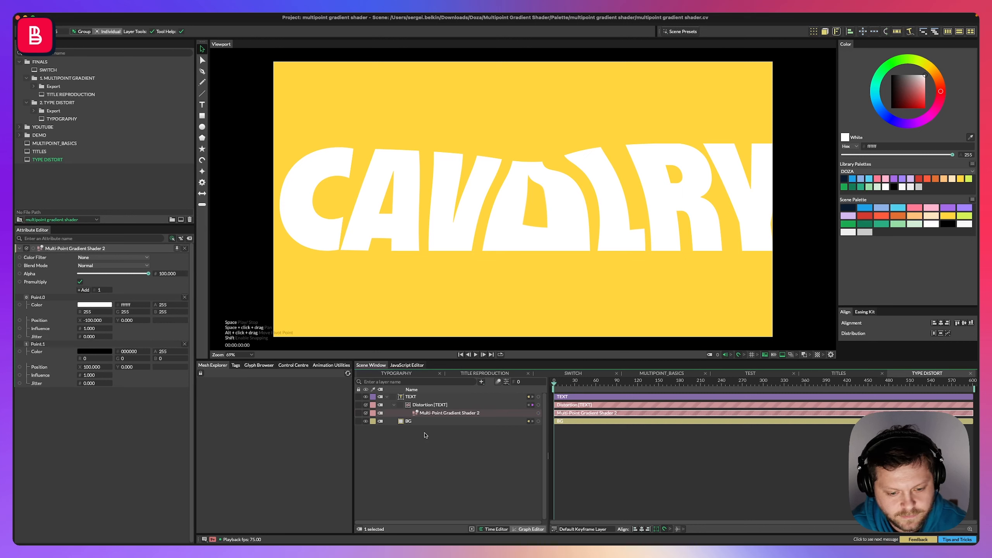
Set the Distortion filter's input shader to a Blend Shader and connect Multi-Point Gradient Shader 2 into its shaders.
{"action": "left_click", "coordinate": [430, 410]}
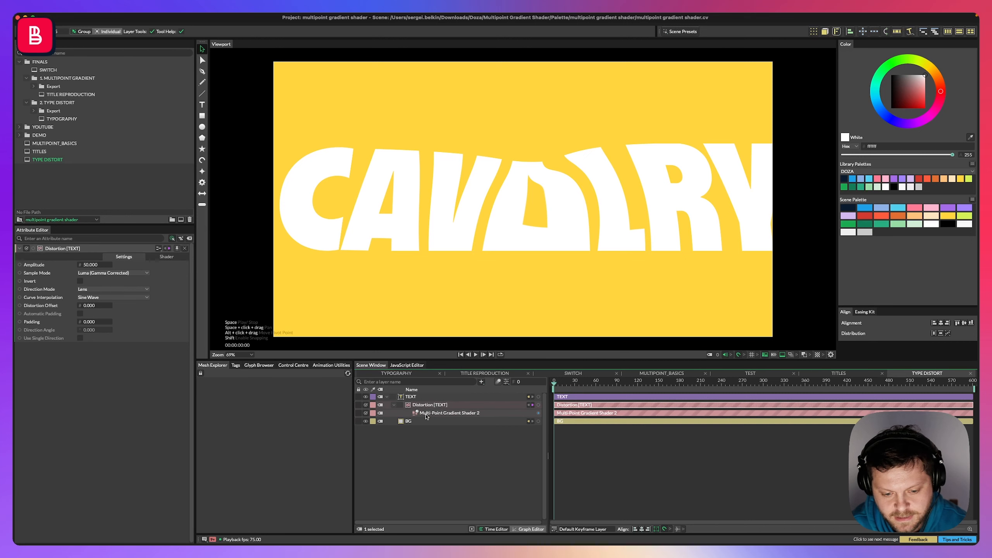
{"action": "left_click", "coordinate": [166, 257]}
{"action": "left_click", "coordinate": [93, 281]}
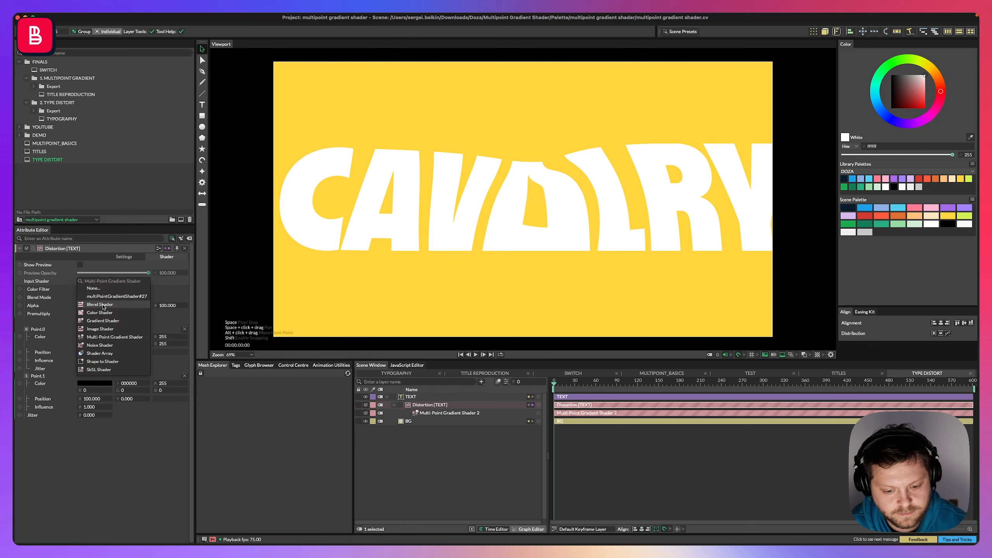
{"action": "left_click", "coordinate": [103, 306]}
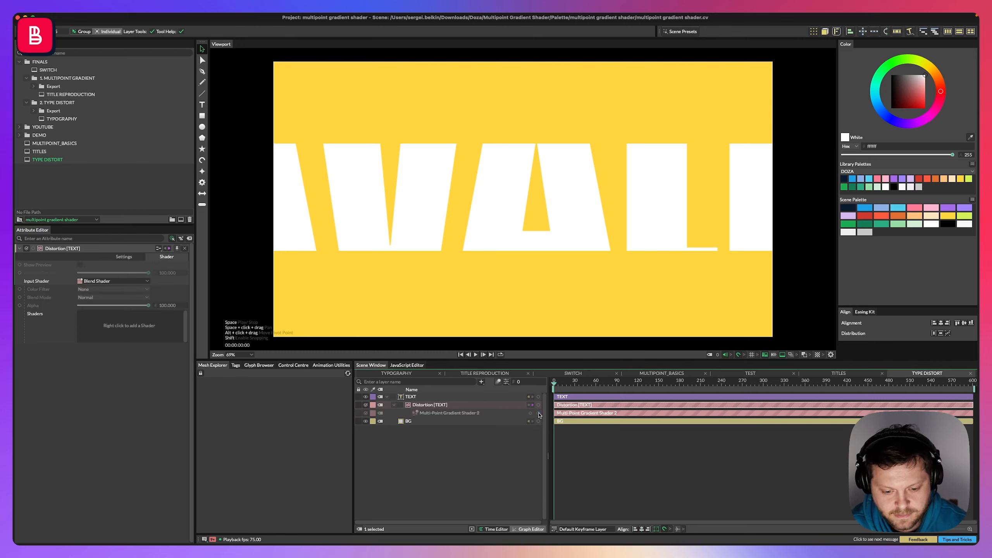
{"action": "left_click_drag", "start_coordinate": [538, 413], "coordinate": [96, 320]}
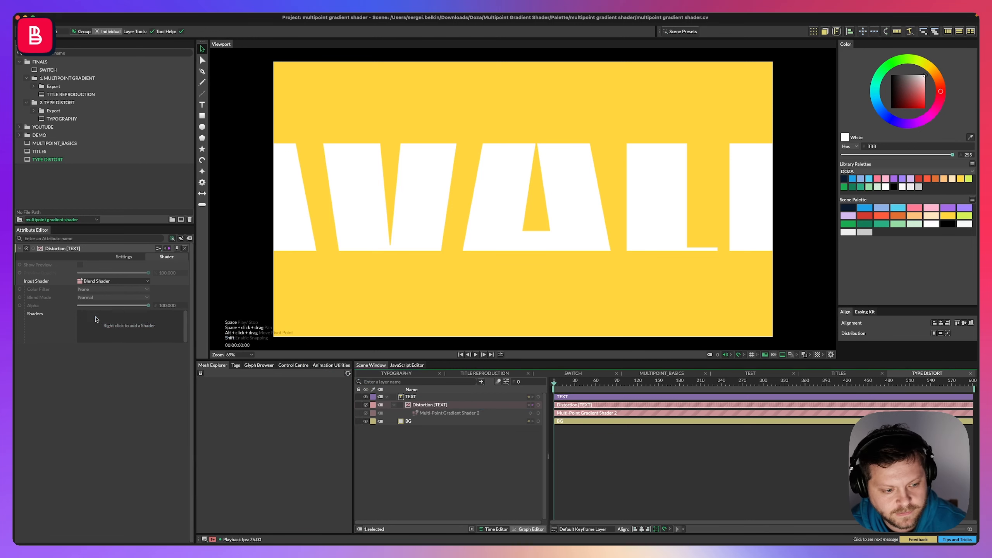
{"action": "left_click", "coordinate": [445, 422]}
{"action": "left_click", "coordinate": [441, 414]}
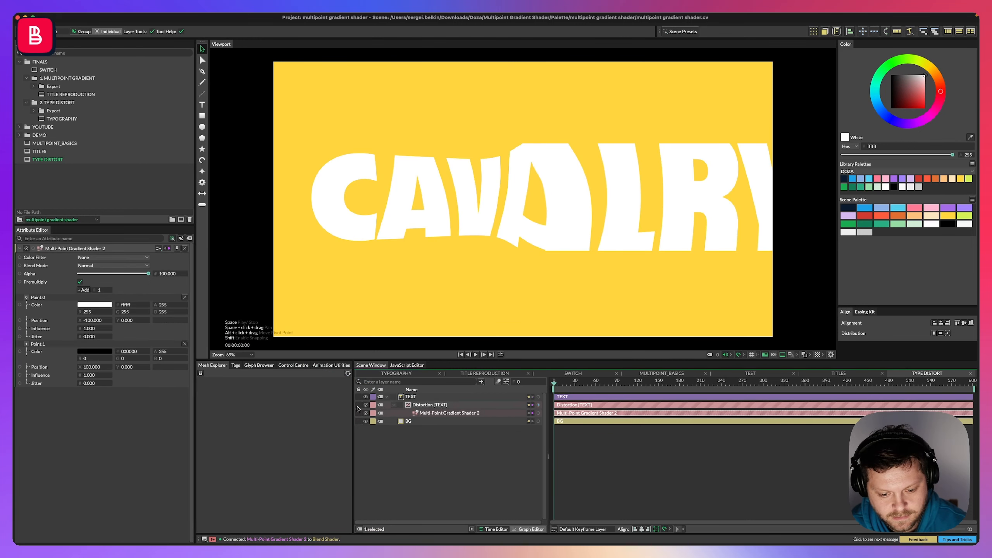
Play the animation and add Noise behaviours to the positions of both gradient points.
{"action": "key", "text": "space"}
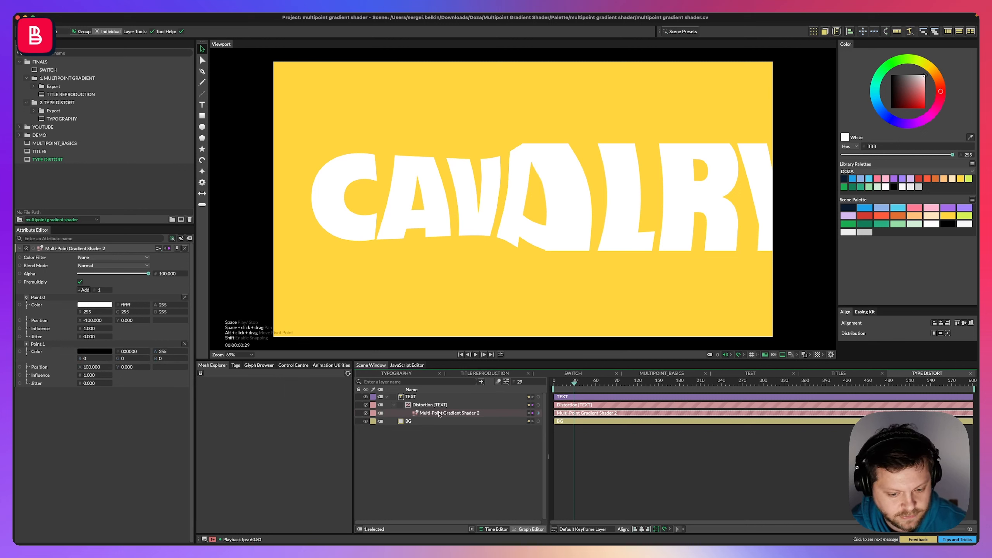
{"action": "right_click", "coordinate": [42, 321]}
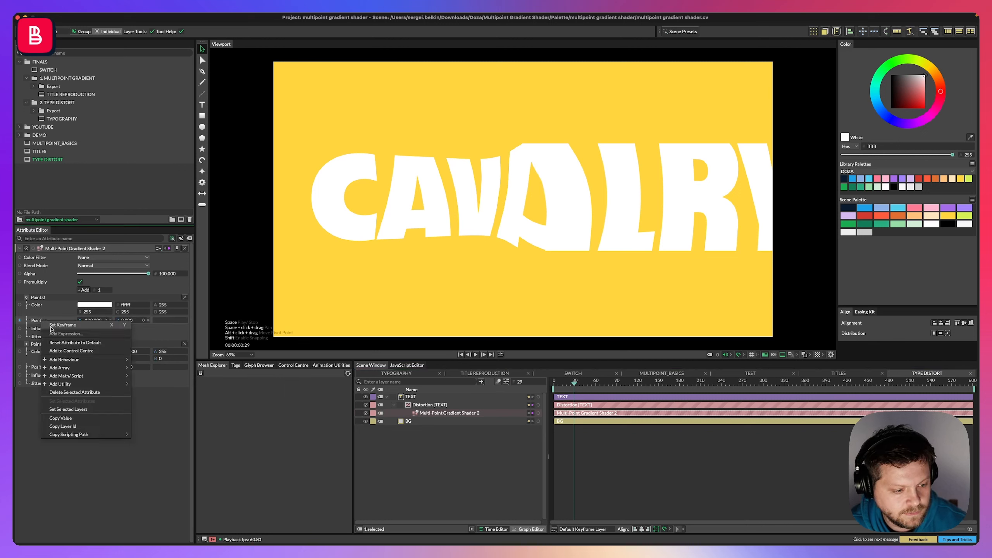
{"action": "mouse_move", "coordinate": [64, 360]}
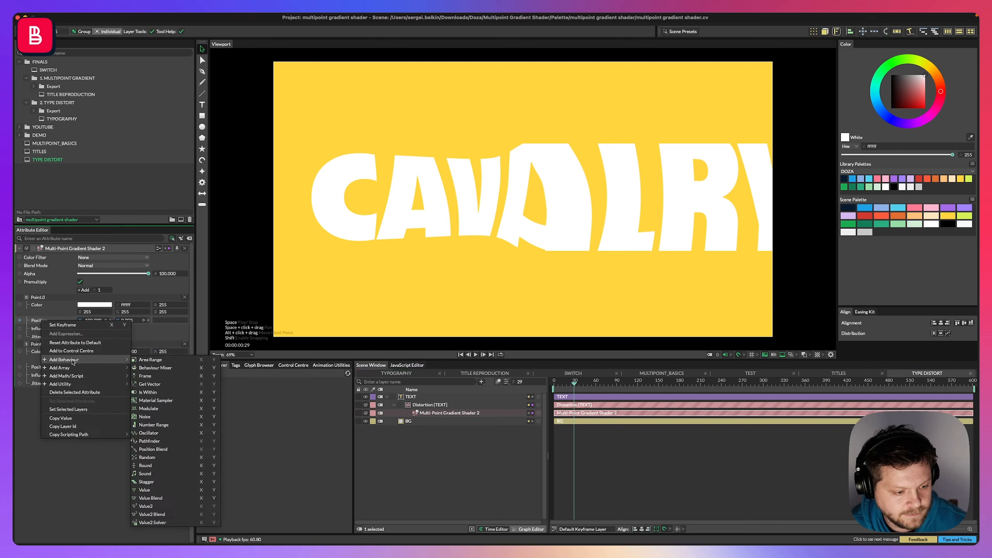
{"action": "left_click", "coordinate": [148, 417]}
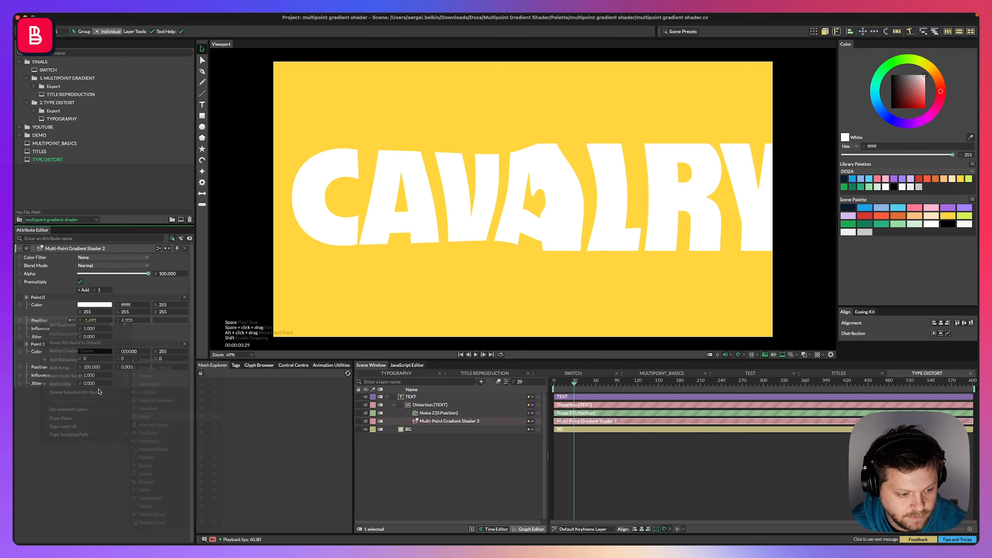
{"action": "right_click", "coordinate": [41, 367]}
{"action": "mouse_move", "coordinate": [80, 411]}
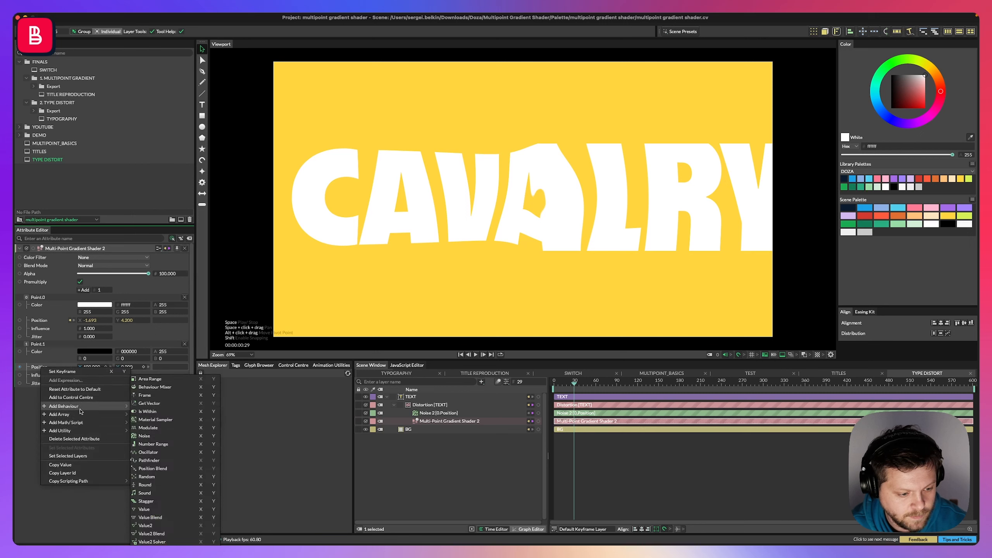
{"action": "left_click", "coordinate": [144, 435]}
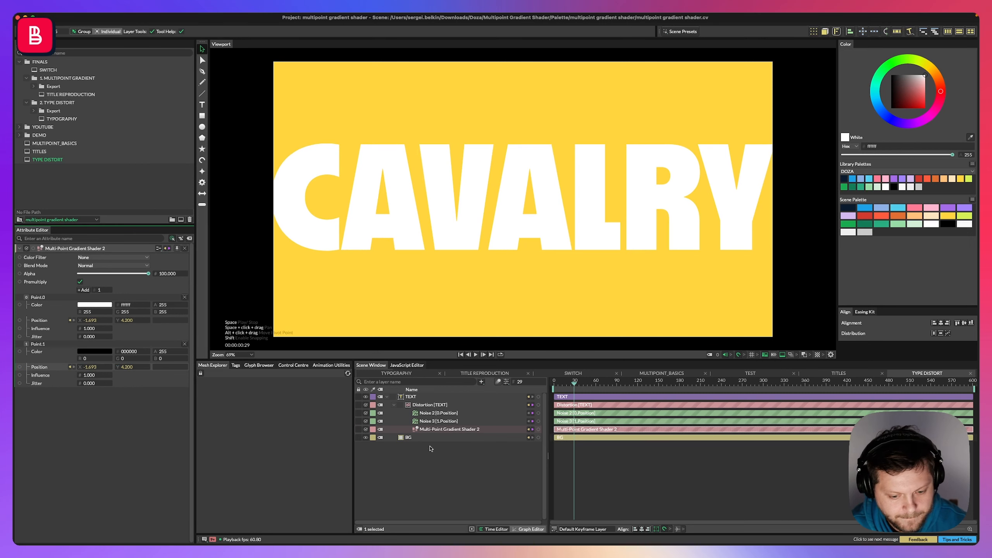
Nest both Noise behaviours under the Multi-Point Gradient Shader 2 layer.
{"action": "left_click_drag", "start_coordinate": [438, 421], "coordinate": [433, 429]}
{"action": "left_click", "coordinate": [434, 414]}
{"action": "left_click", "coordinate": [434, 422], "text": "shift"}
{"action": "left_click", "coordinate": [439, 421]}
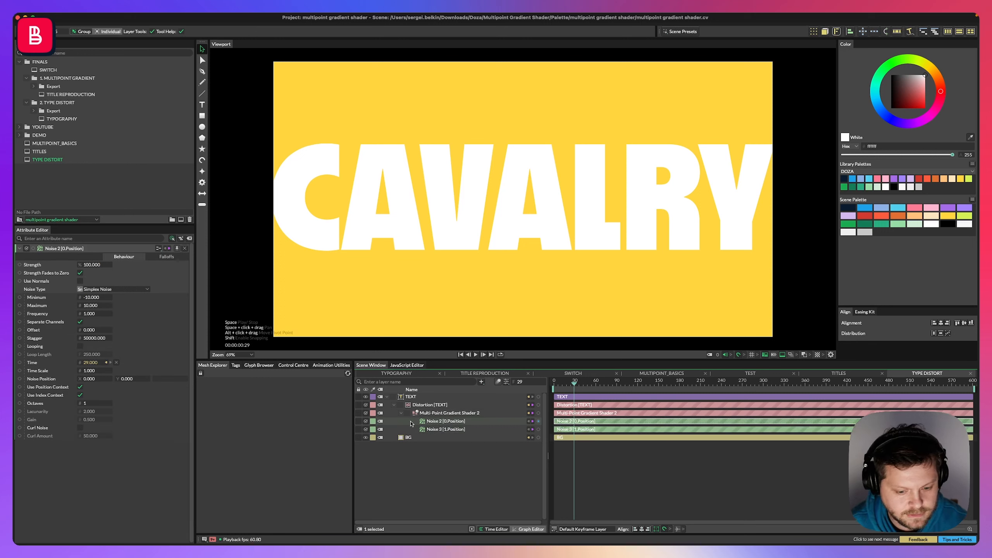
Select both Noise behaviours and set their stagger to 0.
{"action": "left_click", "coordinate": [445, 429], "text": "shift"}
{"action": "left_click", "coordinate": [89, 339]}
{"action": "type", "text": "0"}
{"action": "key", "text": "Return"}
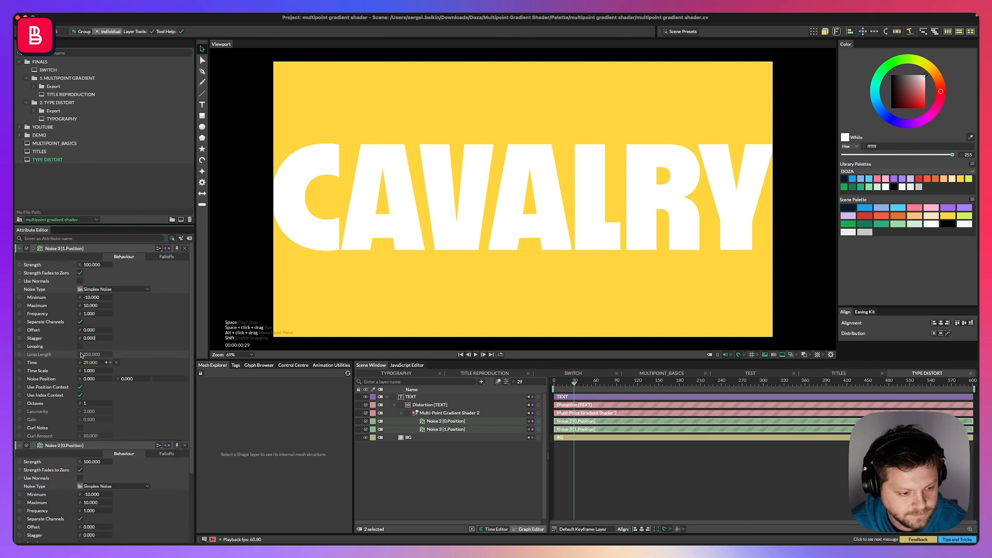
Enable looping on both Noise behaviours with a loop length of 600 and set their frequency to 0.1.
{"action": "left_click", "coordinate": [80, 347]}
{"action": "left_click", "coordinate": [91, 355]}
{"action": "type", "text": "600"}
{"action": "key", "text": "Return"}
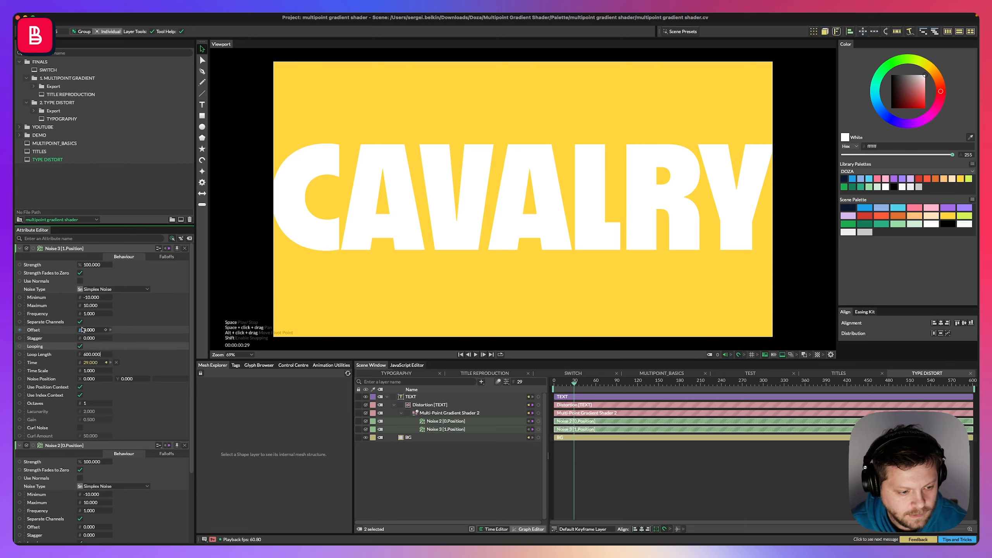
{"action": "left_click", "coordinate": [92, 315]}
{"action": "type", "text": "0.1"}
{"action": "key", "text": "Return"}
Set Noise 2's minimum to about -482 and its maximum to about 408.
{"action": "left_click", "coordinate": [92, 298]}
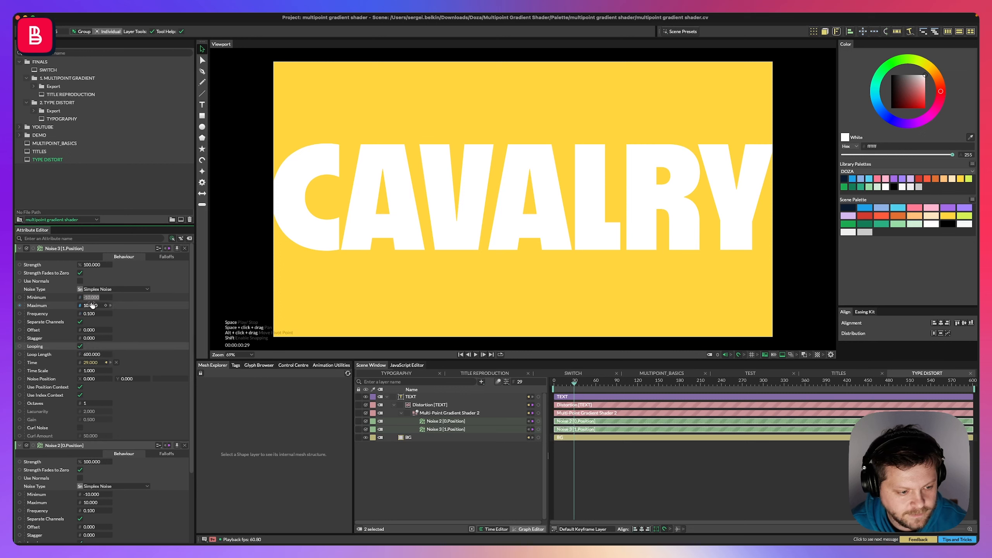
{"action": "left_click", "coordinate": [434, 471]}
{"action": "left_click", "coordinate": [445, 421]}
{"action": "left_click_drag", "start_coordinate": [92, 298], "coordinate": [23, 299]}
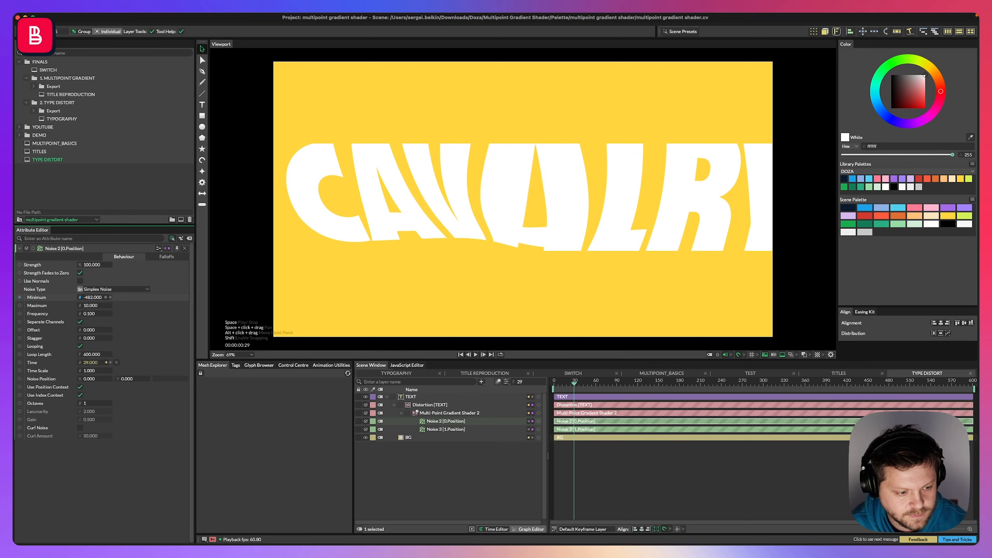
{"action": "left_click_drag", "start_coordinate": [91, 306], "coordinate": [203, 313]}
Set Noise 3's minimum to about -111 and maximum to about 569, and replay the animation from the start.
{"action": "left_click", "coordinate": [440, 429]}
{"action": "left_click_drag", "start_coordinate": [87, 300], "coordinate": [172, 309]}
{"action": "key", "text": "Home"}
{"action": "key", "text": "space"}
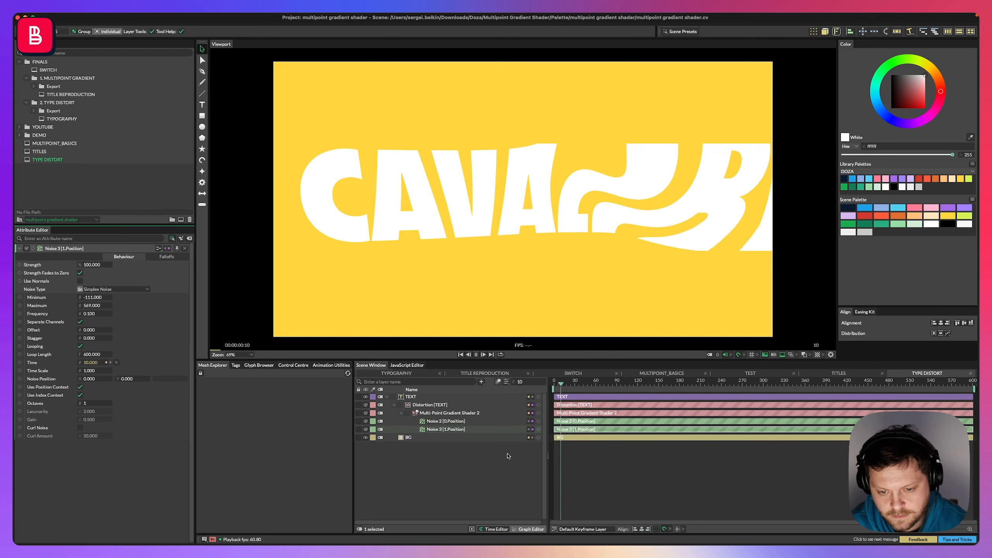
Set the Distortion filter's padding to about 1164.
{"action": "left_click", "coordinate": [430, 405]}
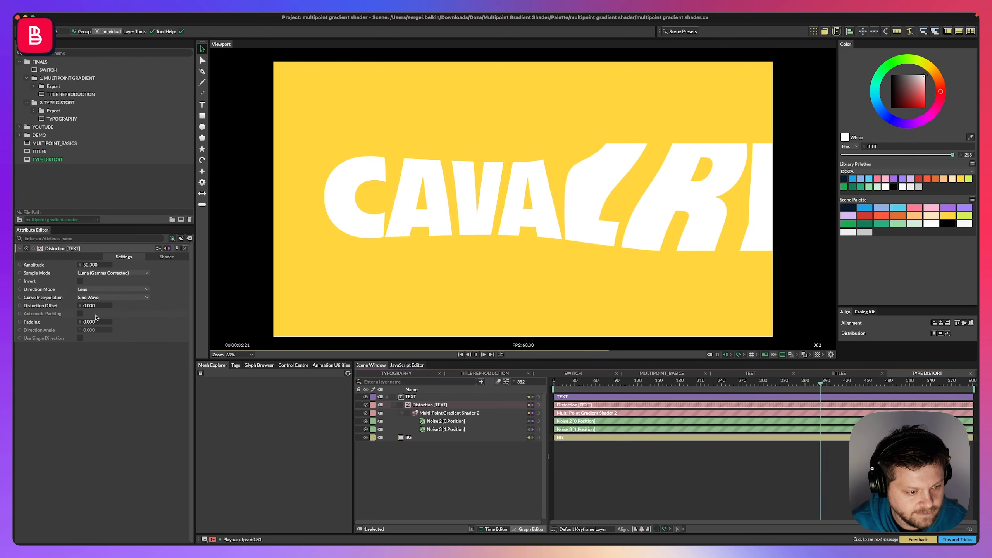
{"action": "left_click_drag", "start_coordinate": [89, 307], "coordinate": [188, 307]}
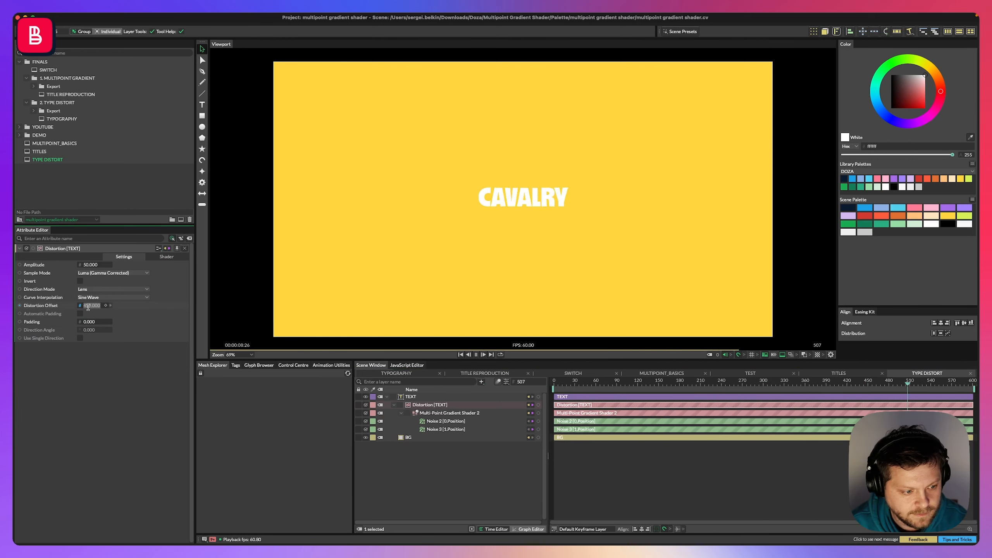
{"action": "key", "text": "Return"}
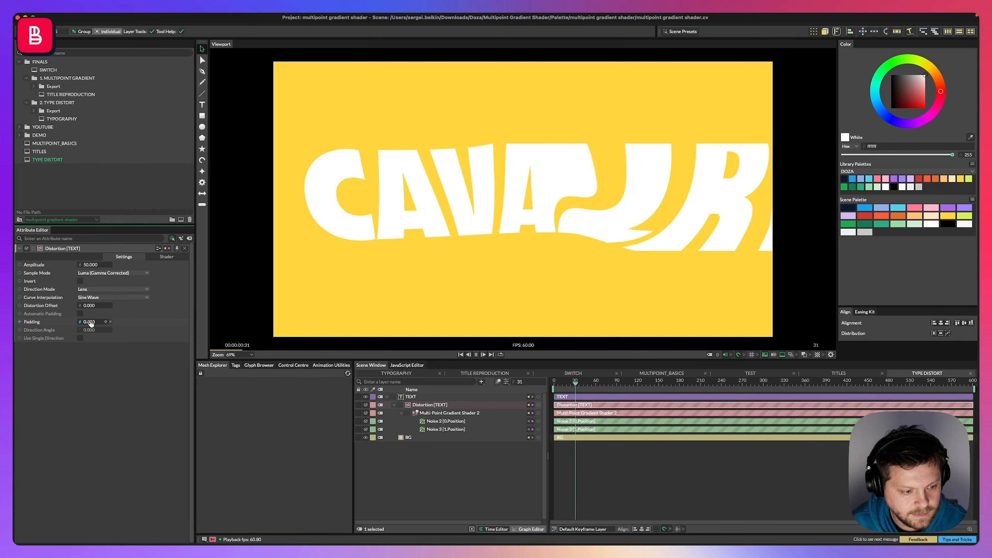
{"action": "left_click_drag", "start_coordinate": [90, 321], "coordinate": [81, 321]}
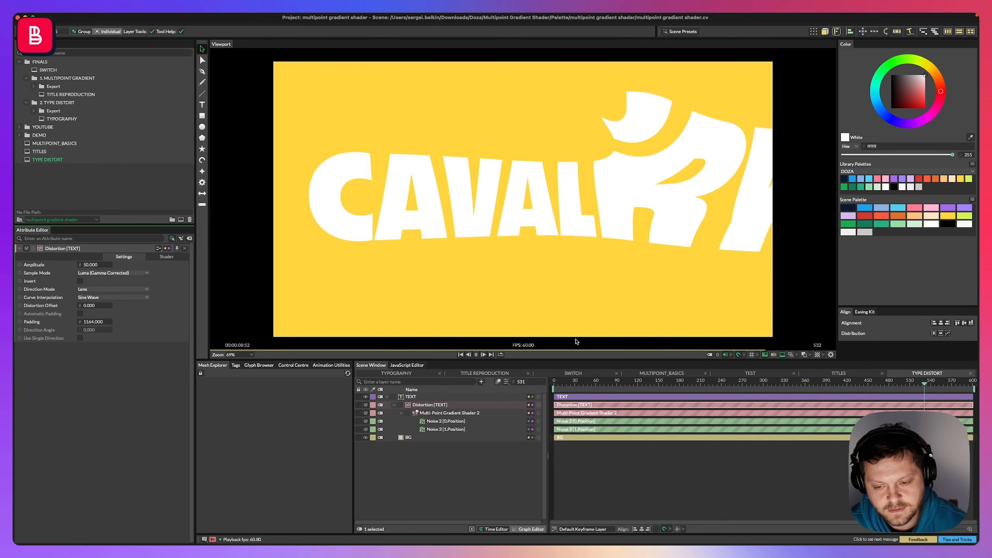
Reduce the TEXT layer's font size to about 386.
{"action": "left_click", "coordinate": [410, 397]}
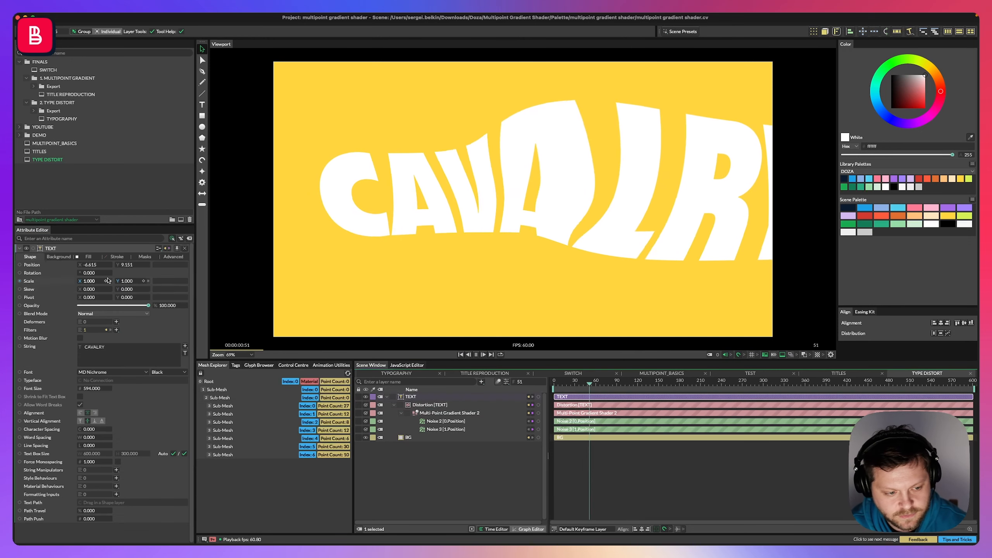
{"action": "left_click_drag", "start_coordinate": [95, 389], "coordinate": [83, 390]}
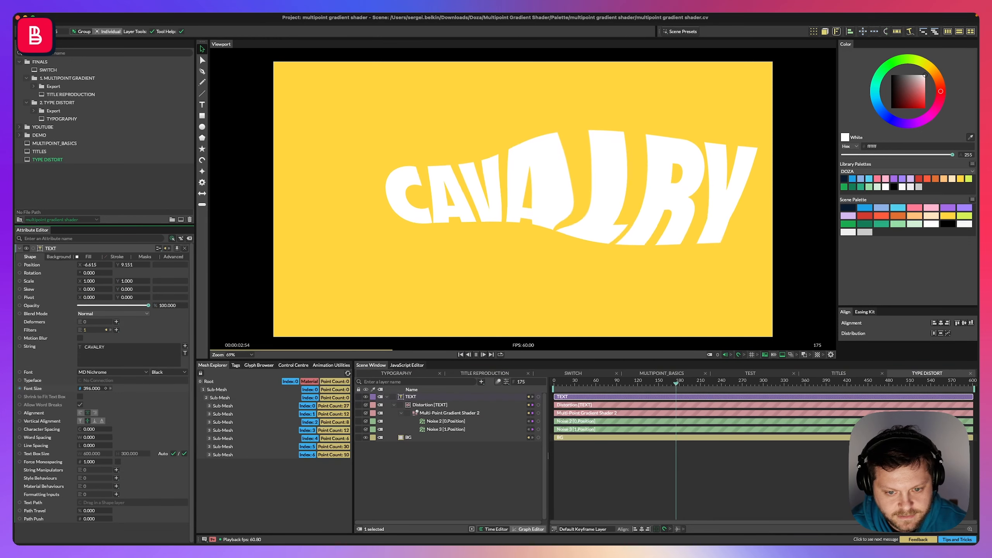
Try raising the influence of the gradient shader's first point to about 11.
{"action": "left_click", "coordinate": [446, 421]}
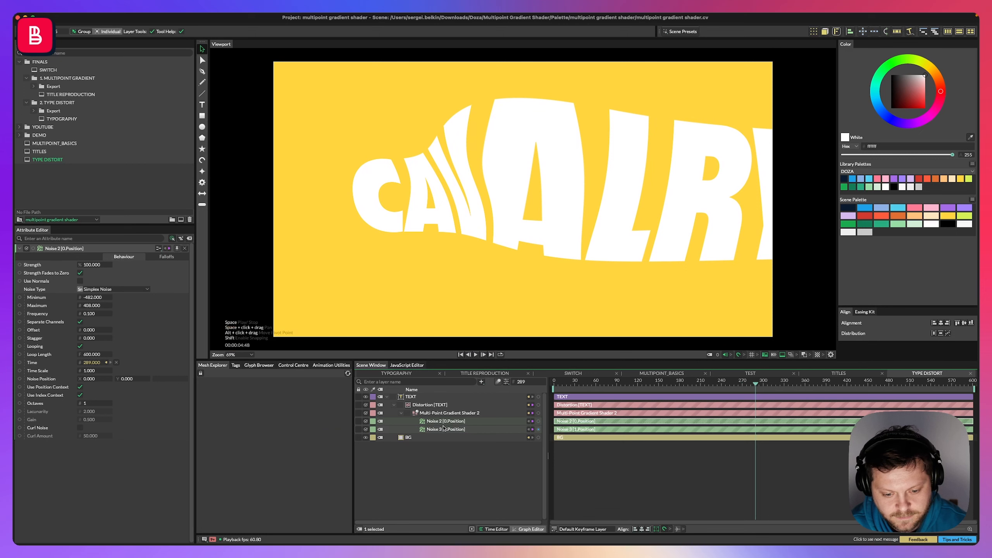
{"action": "left_click", "coordinate": [442, 413]}
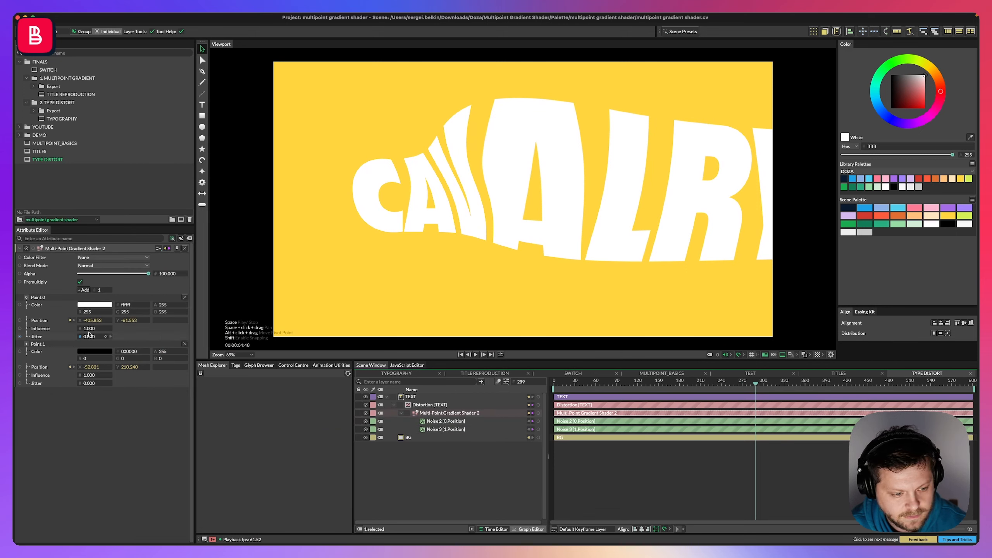
{"action": "left_click_drag", "start_coordinate": [89, 329], "coordinate": [100, 329]}
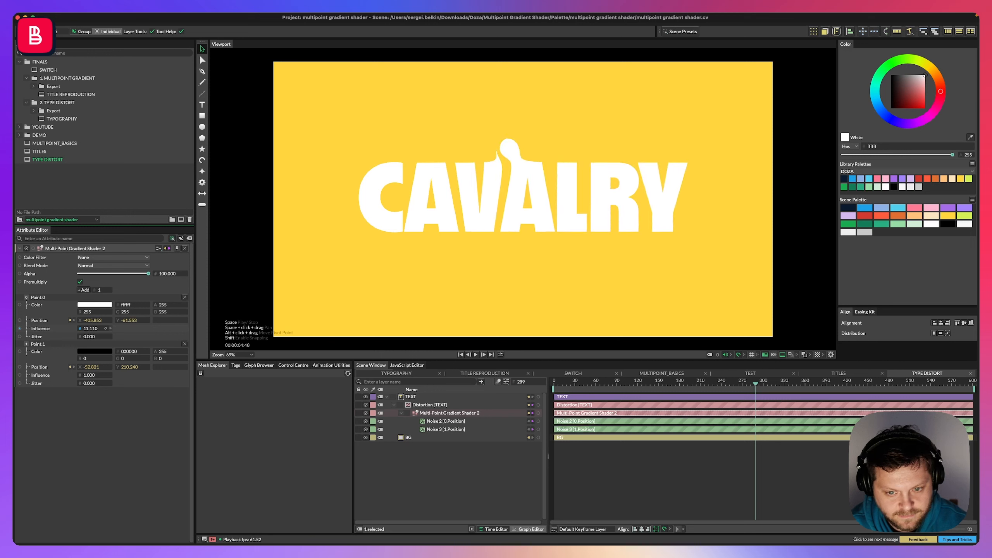
{"action": "left_click_drag", "start_coordinate": [100, 329], "coordinate": [98, 329]}
Replay the animation, collapse the TEXT layer's hierarchy, select the TEXT layer and save the scene.
{"action": "key", "text": "space"}
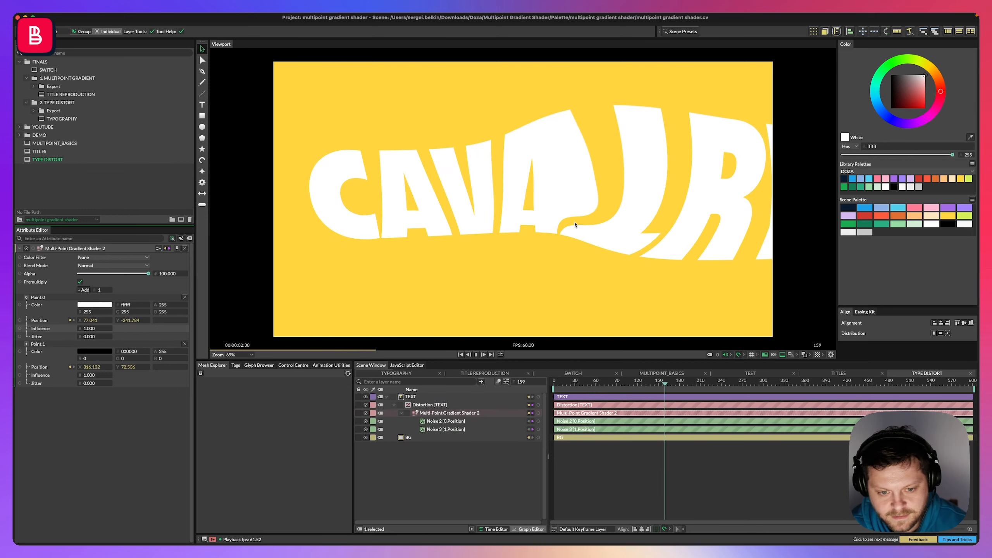
{"action": "key", "text": "space"}
{"action": "key", "text": "Home"}
{"action": "left_click", "coordinate": [394, 405]}
{"action": "left_click", "coordinate": [388, 397]}
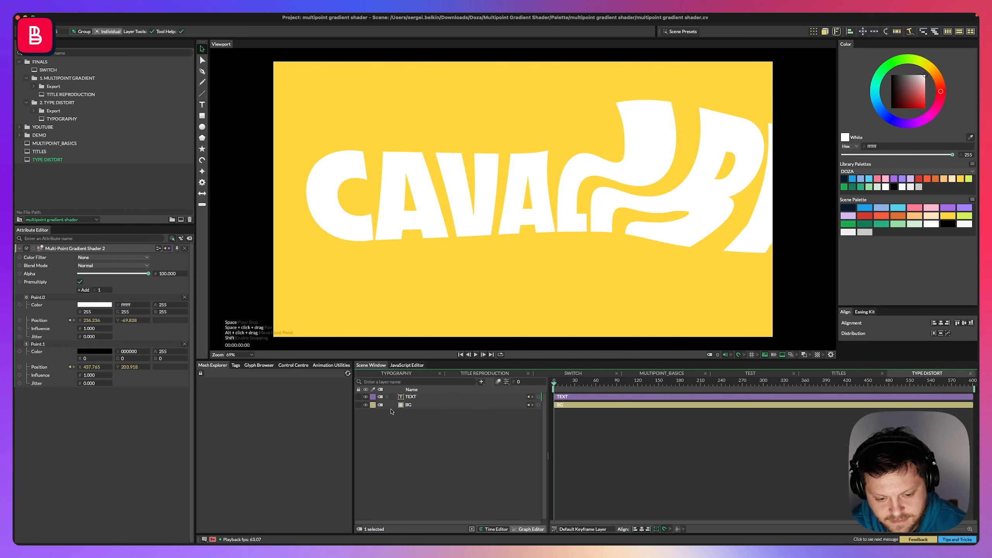
{"action": "left_click", "coordinate": [410, 448]}
{"action": "left_click", "coordinate": [414, 397]}
{"action": "left_click", "coordinate": [449, 513]}
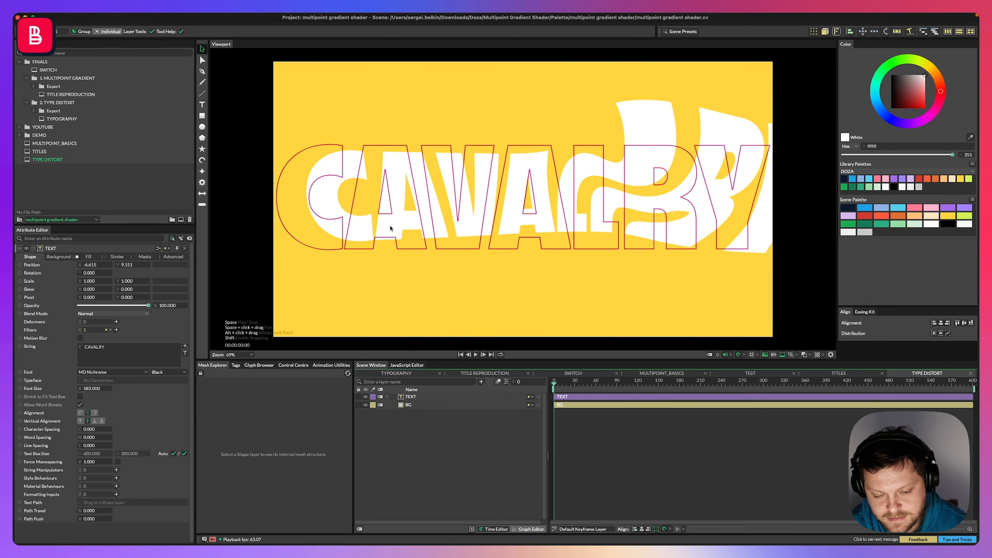
{"action": "left_click", "coordinate": [418, 398]}
{"action": "key", "text": "super+s"}
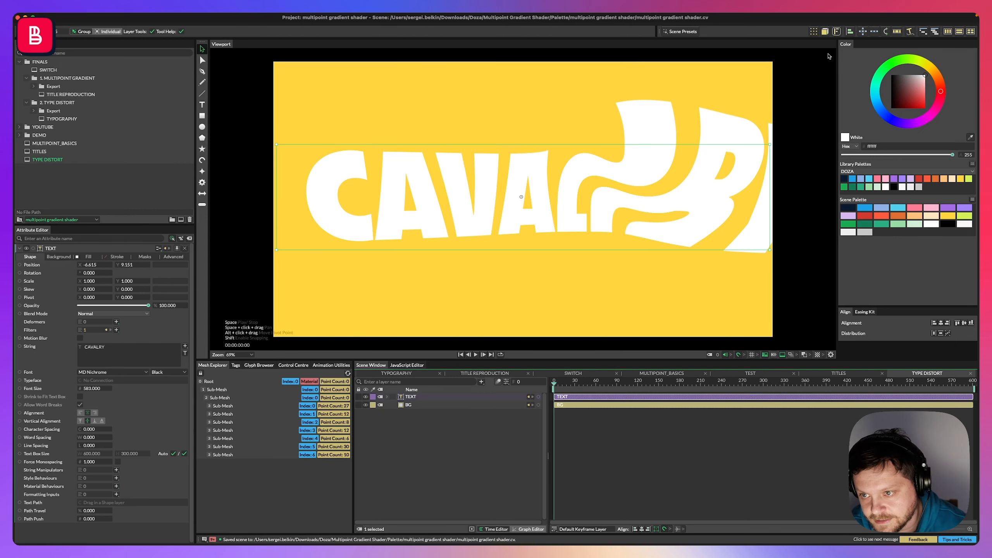
Add a Duplicator layer for the TEXT layer and set its distribution to Point.
{"action": "left_click", "coordinate": [814, 31]}
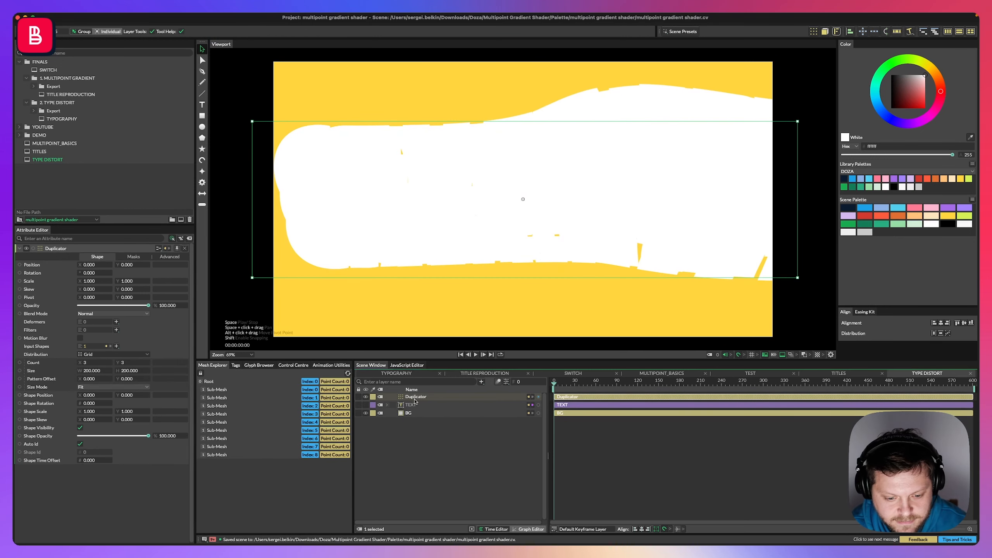
{"action": "left_click", "coordinate": [94, 356]}
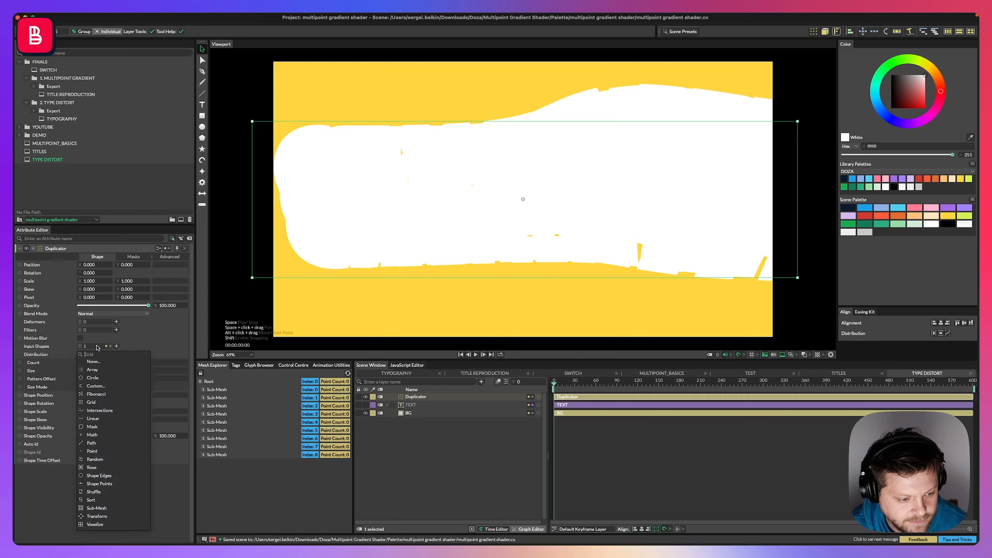
{"action": "left_click", "coordinate": [109, 445]}
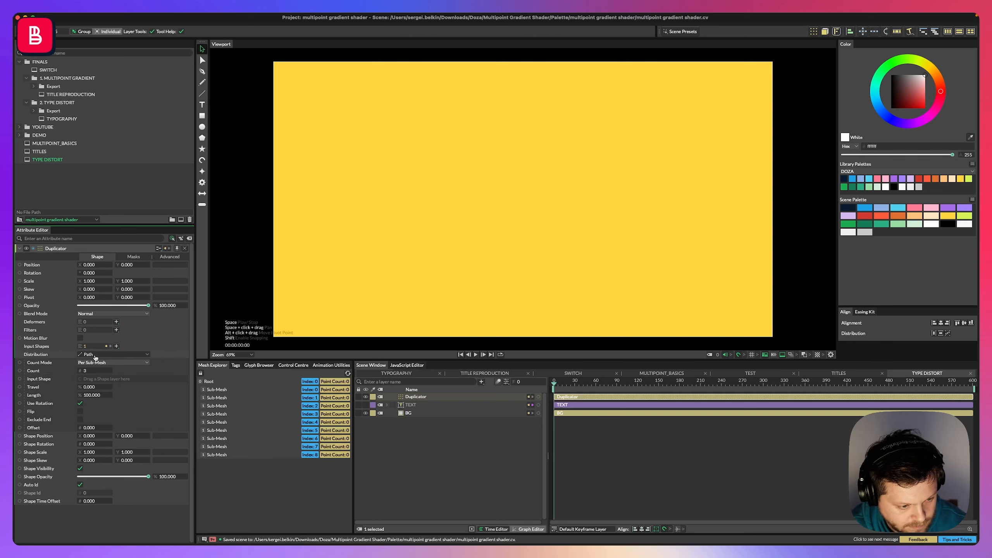
{"action": "key", "text": "super+z"}
{"action": "left_click", "coordinate": [114, 354]}
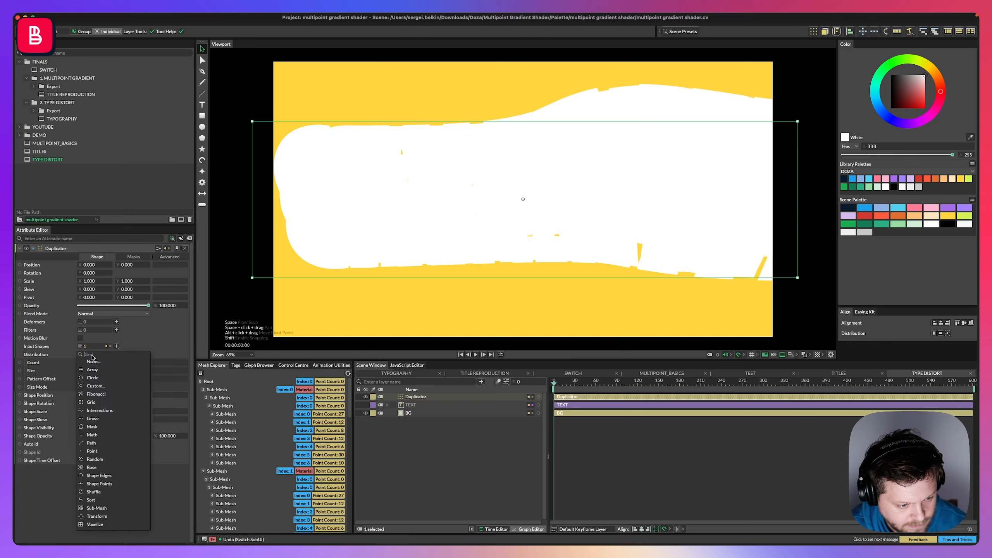
{"action": "left_click", "coordinate": [98, 447]}
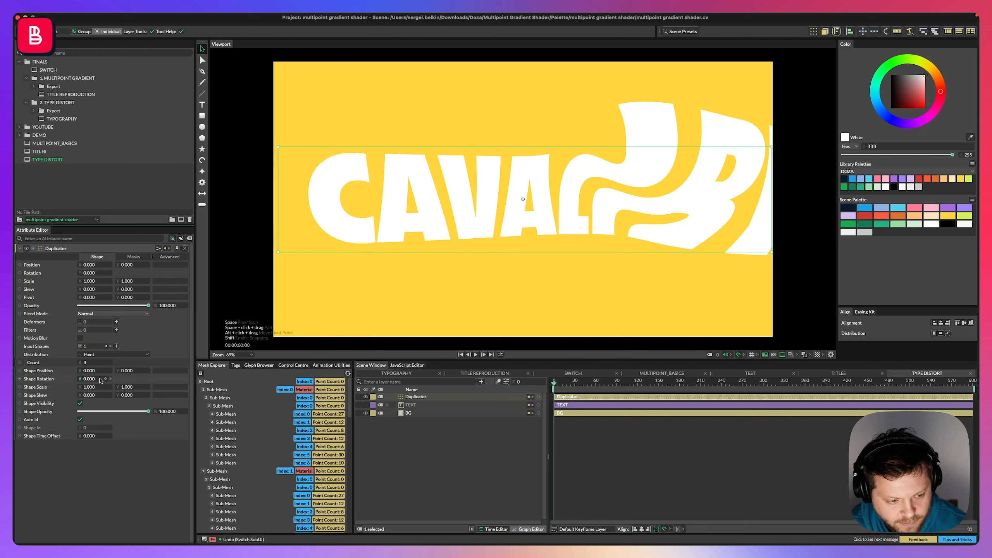
Replay the animation, return to the first frame and save the scene.
{"action": "key", "text": "space"}
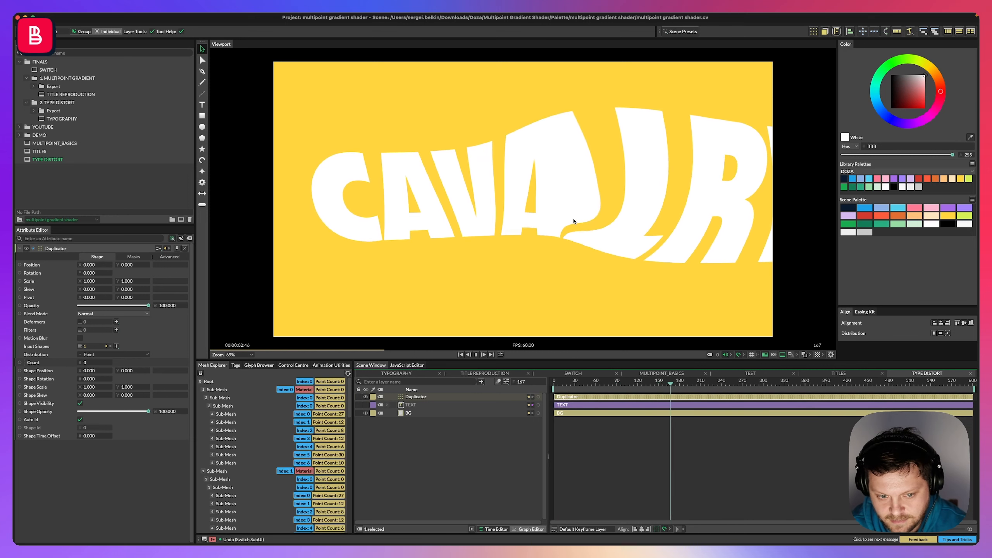
{"action": "key", "text": "space"}
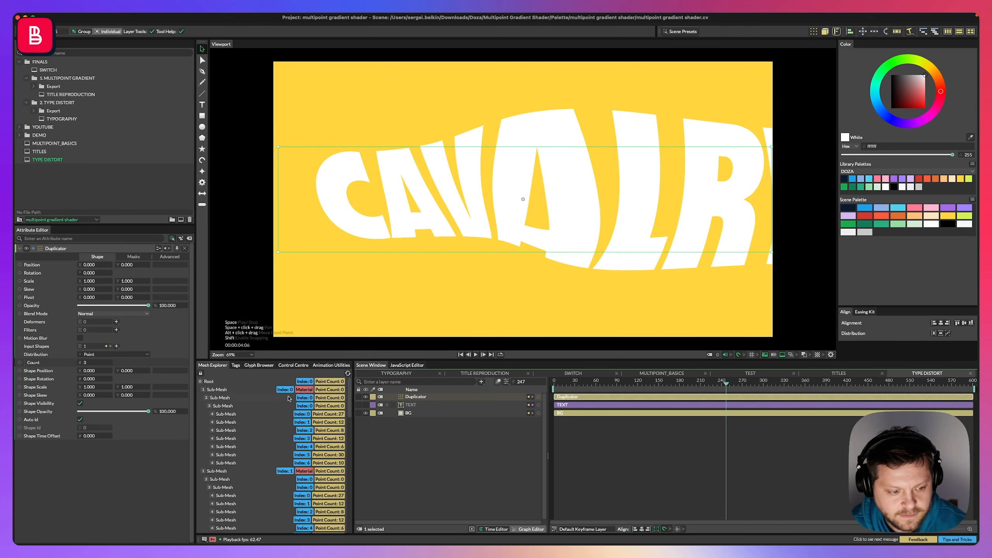
{"action": "key", "text": "Home"}
{"action": "key", "text": "super+s"}
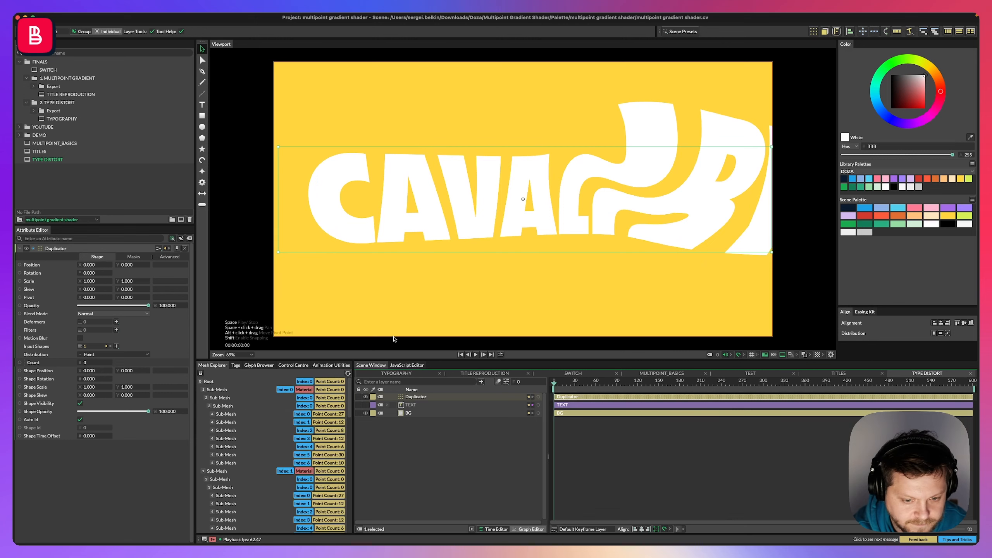
Select the TEXT layer and turn off its fill.
{"action": "left_click", "coordinate": [411, 432]}
{"action": "left_click", "coordinate": [414, 397]}
{"action": "left_click", "coordinate": [409, 406]}
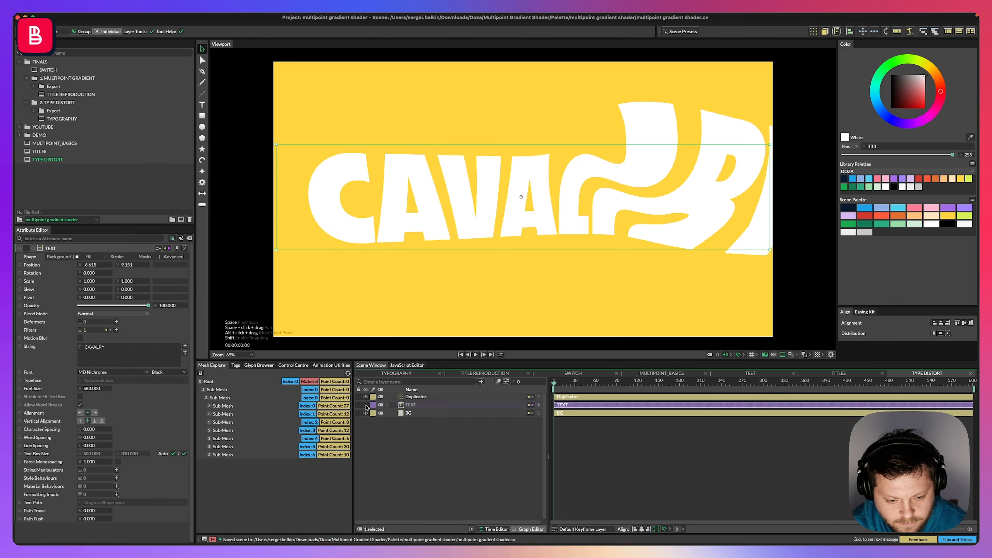
{"action": "left_click", "coordinate": [88, 257]}
{"action": "left_click", "coordinate": [80, 265]}
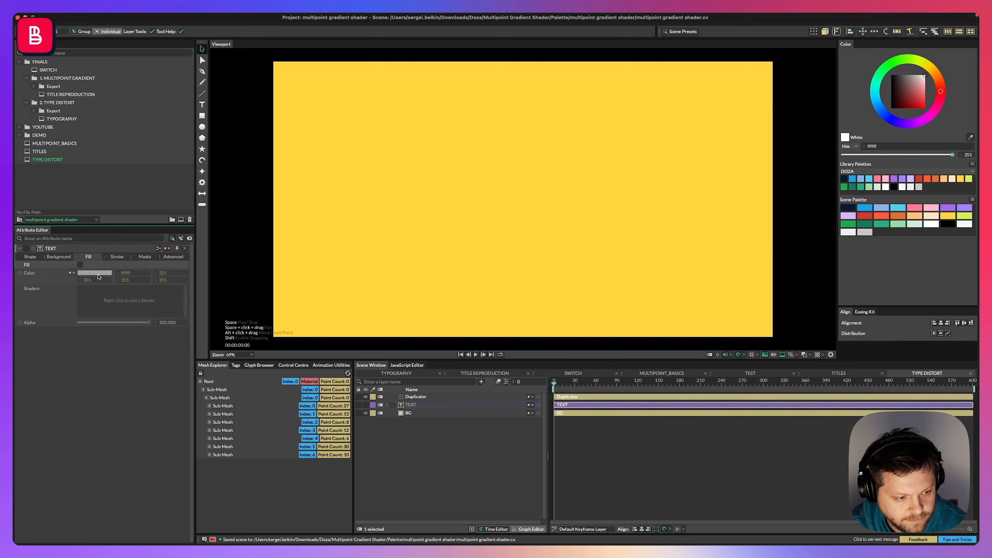
Enable a stroke on the TEXT layer with width 5 and set its colour to white from the scene palette.
{"action": "left_click", "coordinate": [116, 256]}
{"action": "left_click", "coordinate": [80, 265]}
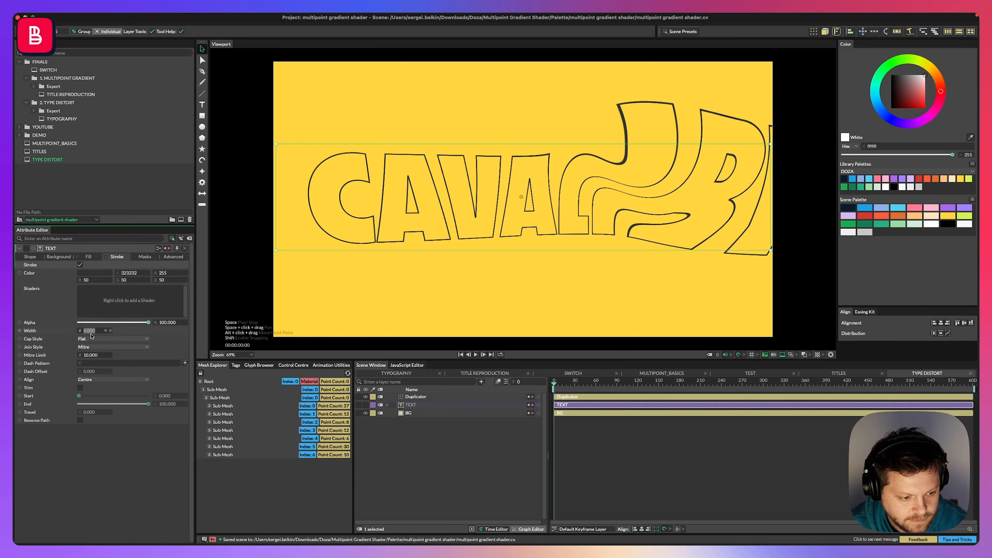
{"action": "type", "text": "5"}
{"action": "key", "text": "Return"}
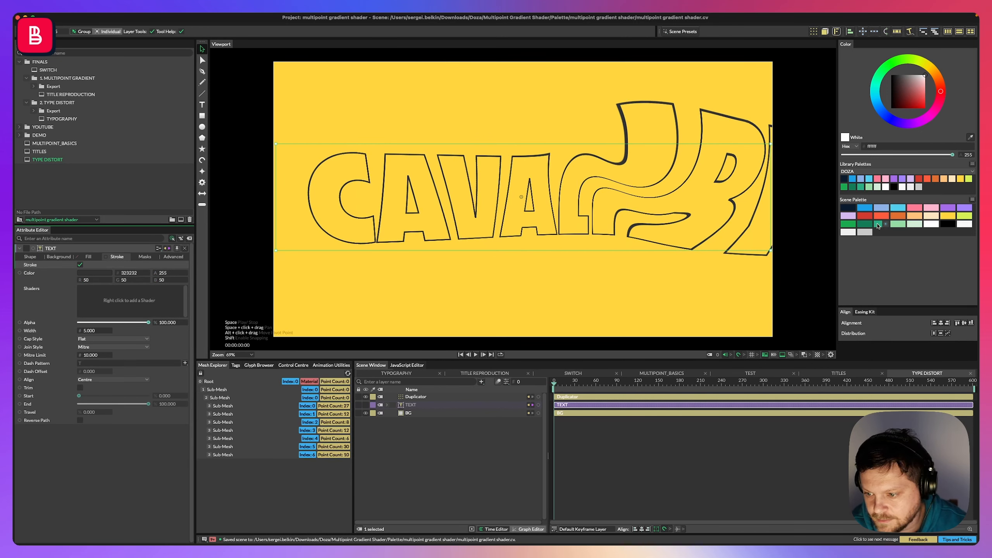
{"action": "mouse_move", "coordinate": [932, 226]}
{"action": "left_mouse_down"}
{"action": "mouse_move", "coordinate": [129, 300]}
{"action": "mouse_move", "coordinate": [94, 272]}
{"action": "left_mouse_up"}
Add a Path Offset deformer to the TEXT layer, nest it in the TEXT hierarchy and set its offset to 5.
{"action": "left_click", "coordinate": [416, 444]}
{"action": "left_click", "coordinate": [416, 397]}
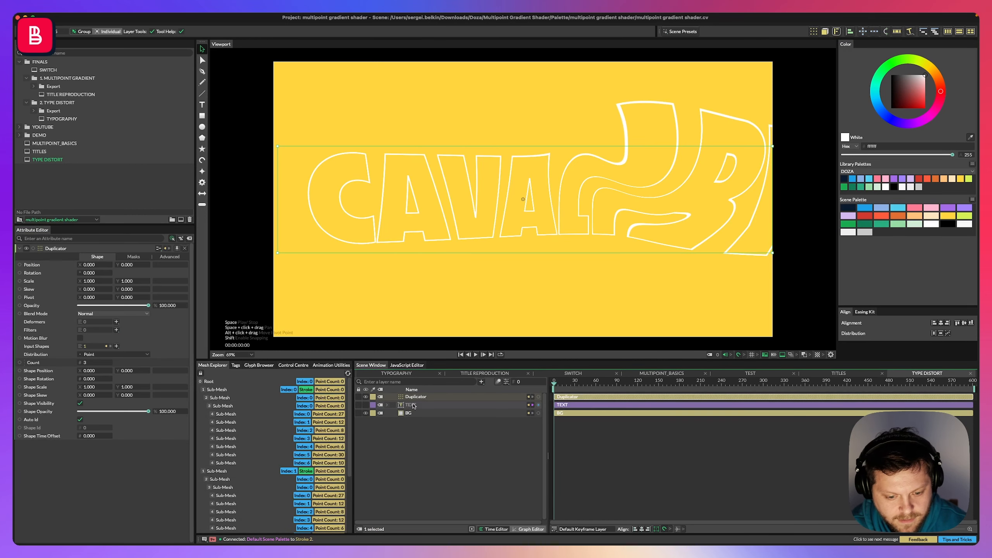
{"action": "left_click", "coordinate": [410, 406]}
{"action": "left_click", "coordinate": [385, 406]}
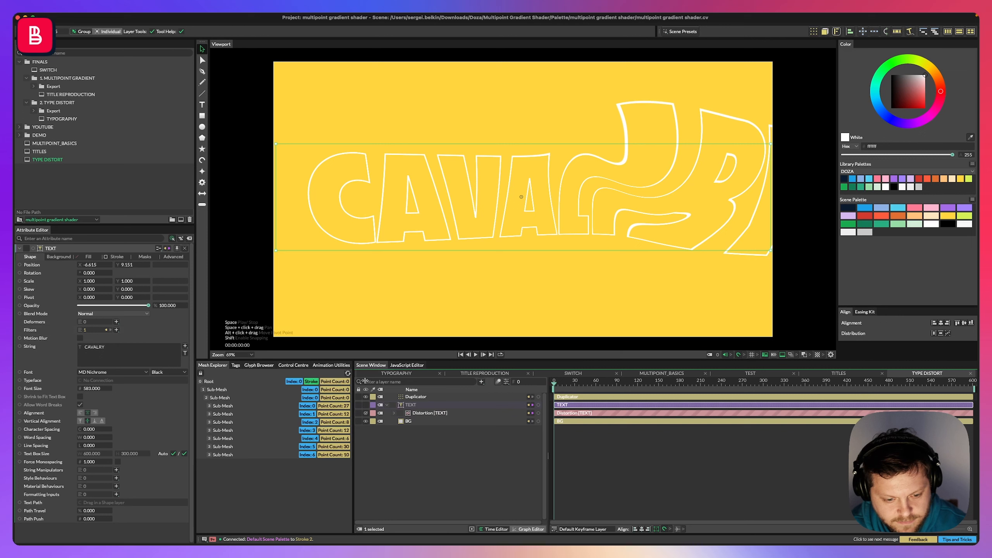
{"action": "left_click", "coordinate": [416, 398]}
{"action": "left_click", "coordinate": [412, 406]}
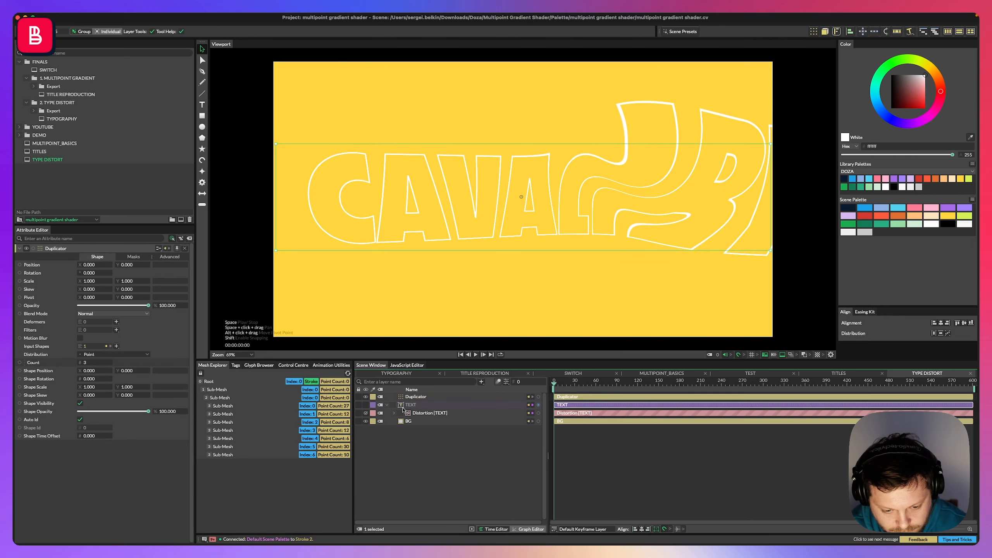
{"action": "left_click", "coordinate": [116, 322]}
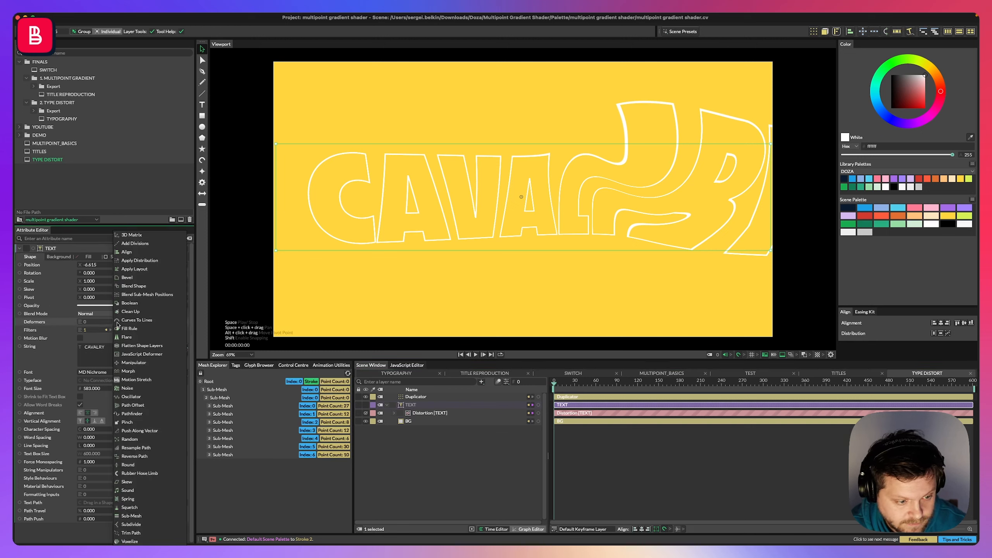
{"action": "left_click", "coordinate": [141, 406]}
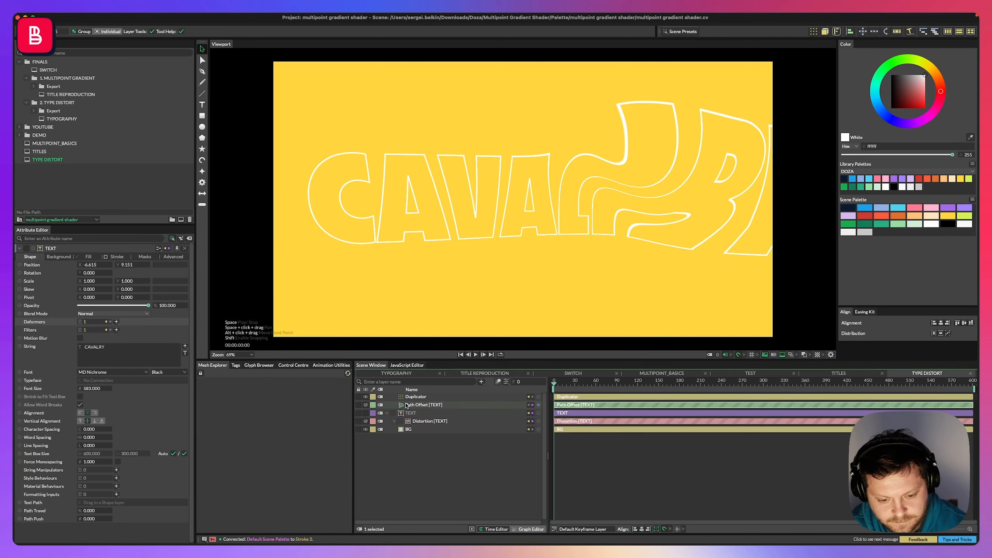
{"action": "left_click_drag", "start_coordinate": [423, 406], "coordinate": [415, 411]}
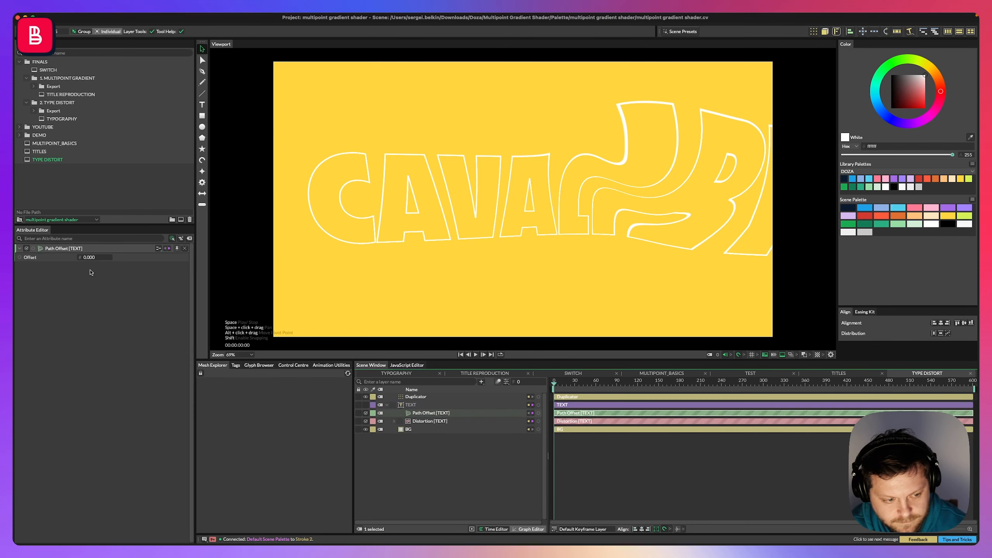
{"action": "left_click_drag", "start_coordinate": [92, 258], "coordinate": [120, 258]}
Drive the Path Offset's offset with a Stagger behaviour nested under it, setting its maximum to about -47.
{"action": "right_click", "coordinate": [39, 259]}
{"action": "mouse_move", "coordinate": [78, 297]}
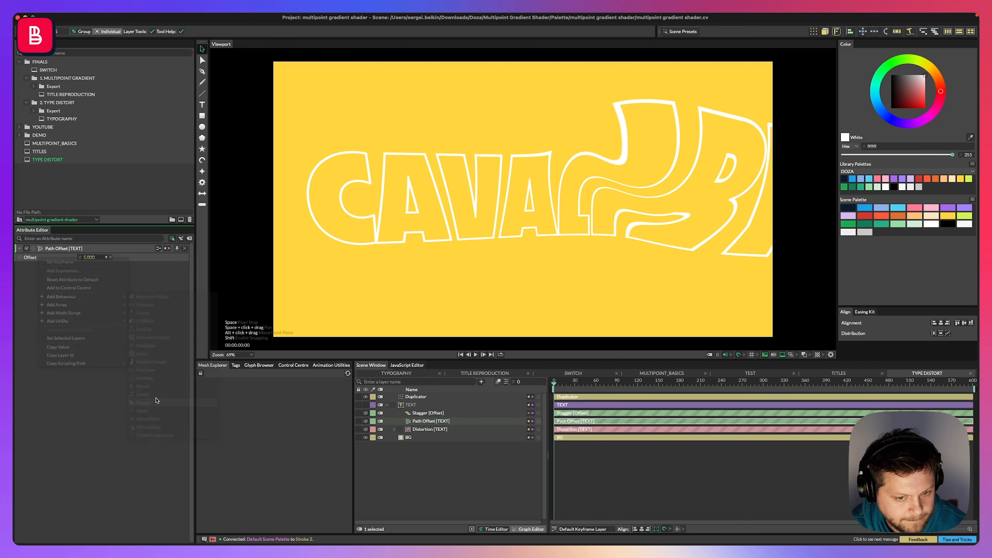
{"action": "left_click", "coordinate": [144, 403]}
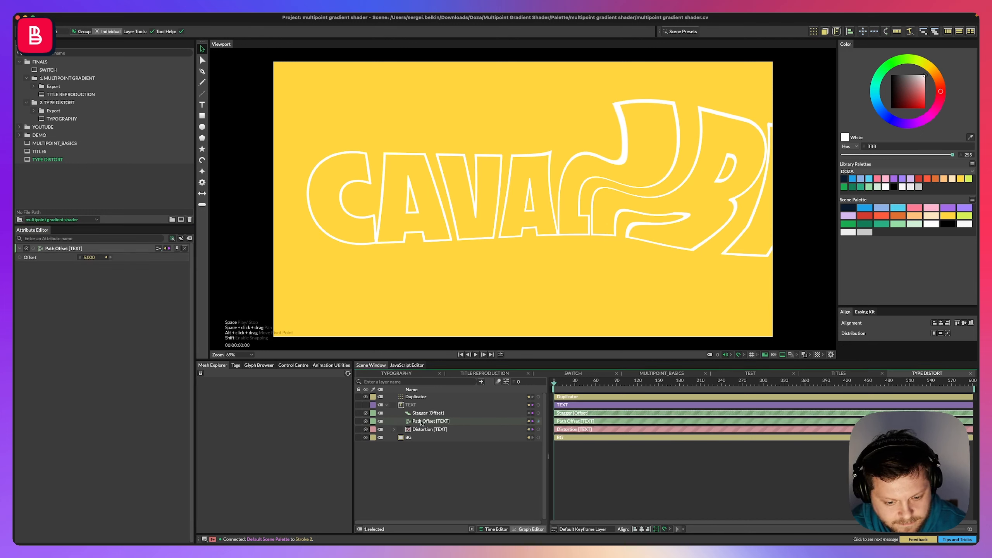
{"action": "left_click_drag", "start_coordinate": [427, 414], "coordinate": [432, 421]}
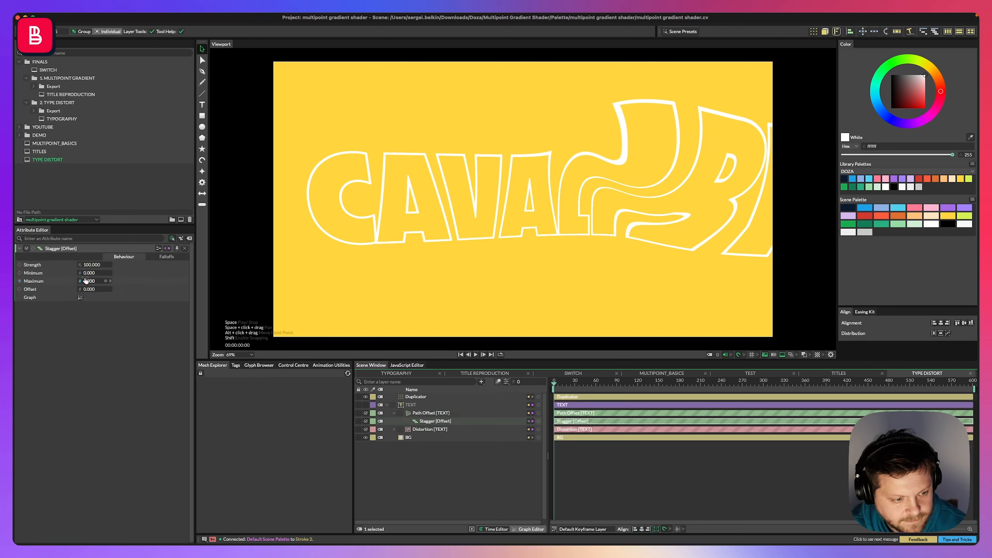
{"action": "left_click_drag", "start_coordinate": [85, 281], "coordinate": [55, 281]}
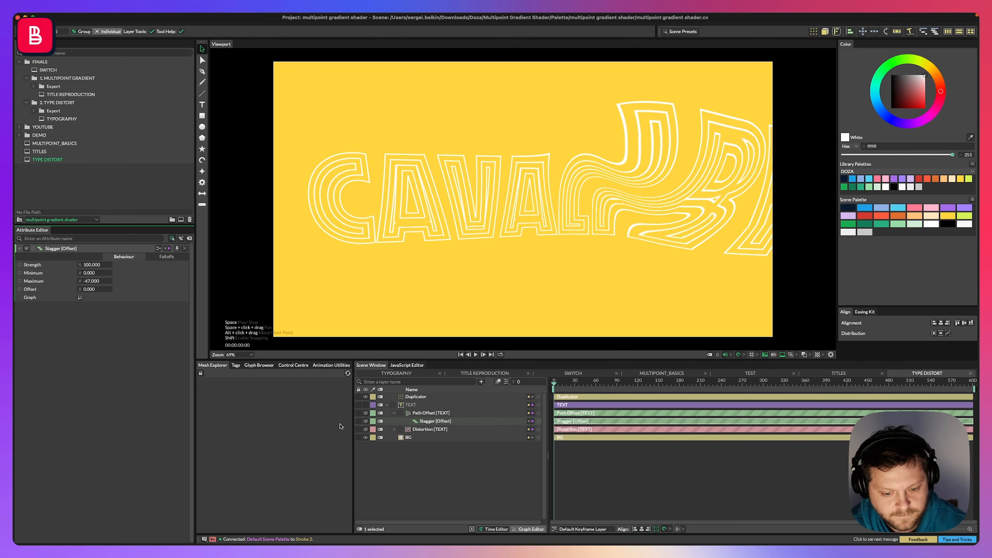
Set the Duplicator's count to 6.
{"action": "left_click", "coordinate": [416, 397]}
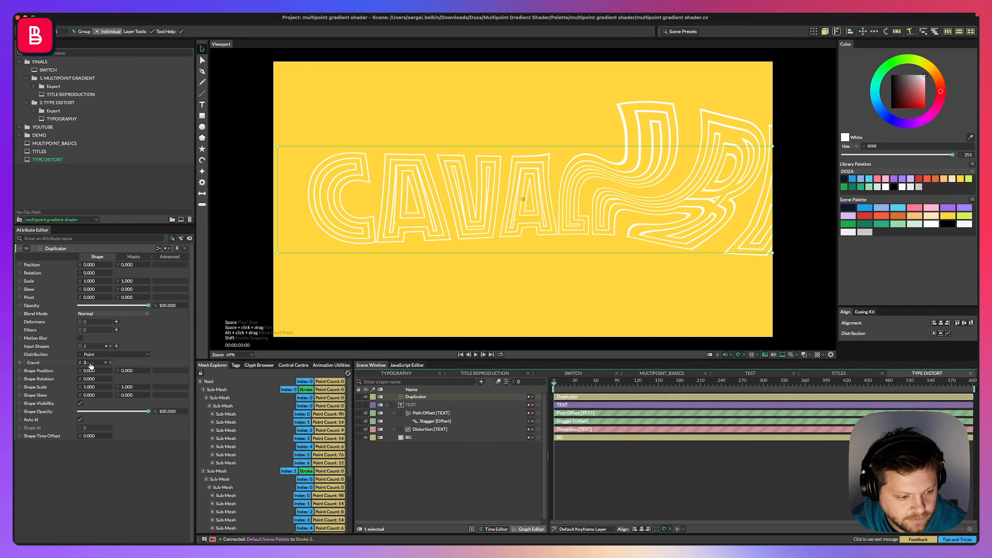
{"action": "left_click_drag", "start_coordinate": [88, 363], "coordinate": [91, 363]}
{"action": "key", "text": "Up"}
{"action": "key", "text": "Up"}
{"action": "key", "text": "Down"}
{"action": "key", "text": "Down"}
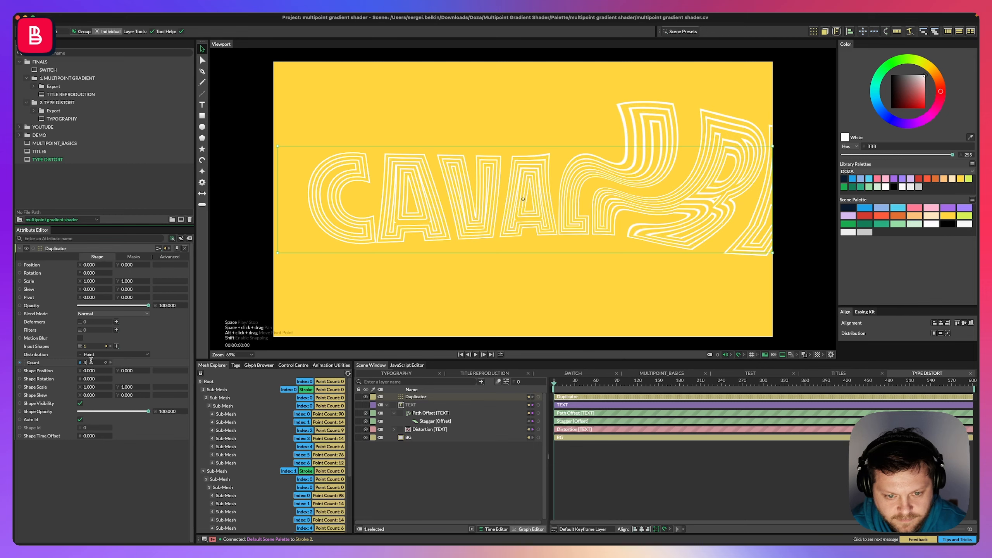
{"action": "key", "text": "Up"}
{"action": "key", "text": "Return"}
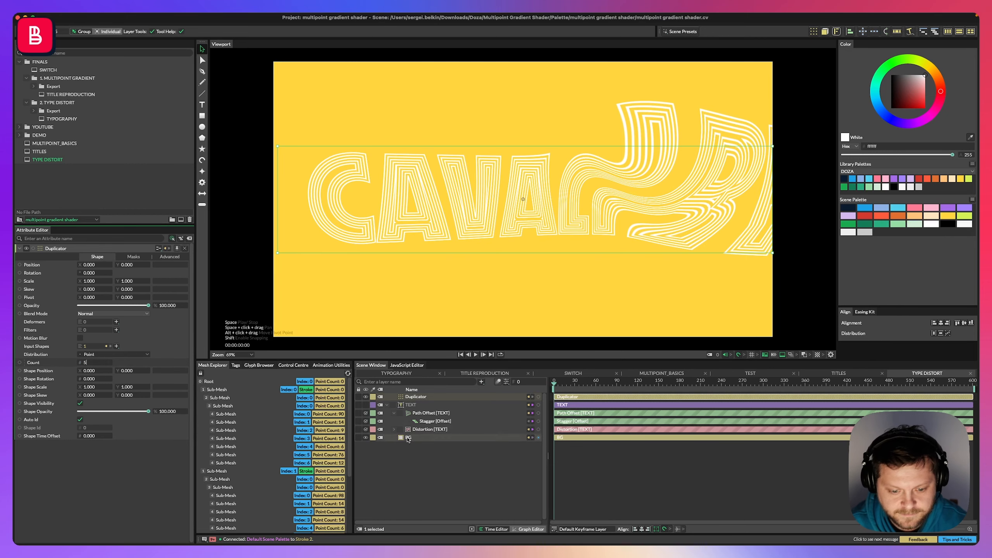
{"action": "key", "text": "Escape"}
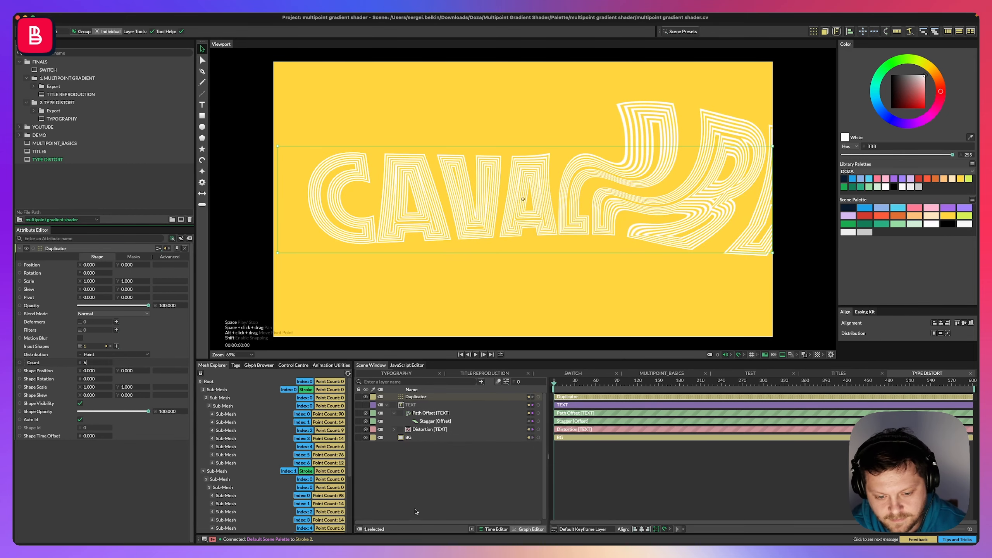
Add a Stagger behaviour to the Duplicator's Shape Opacity and nest it under the Duplicator layer.
{"action": "left_click", "coordinate": [416, 397]}
{"action": "left_click", "coordinate": [387, 405]}
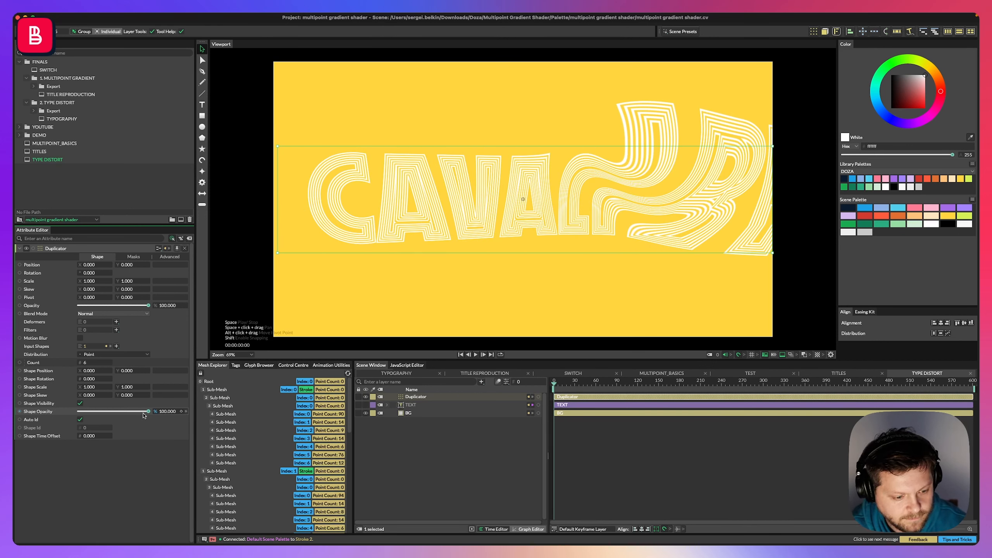
{"action": "left_click_drag", "start_coordinate": [149, 414], "coordinate": [193, 414]}
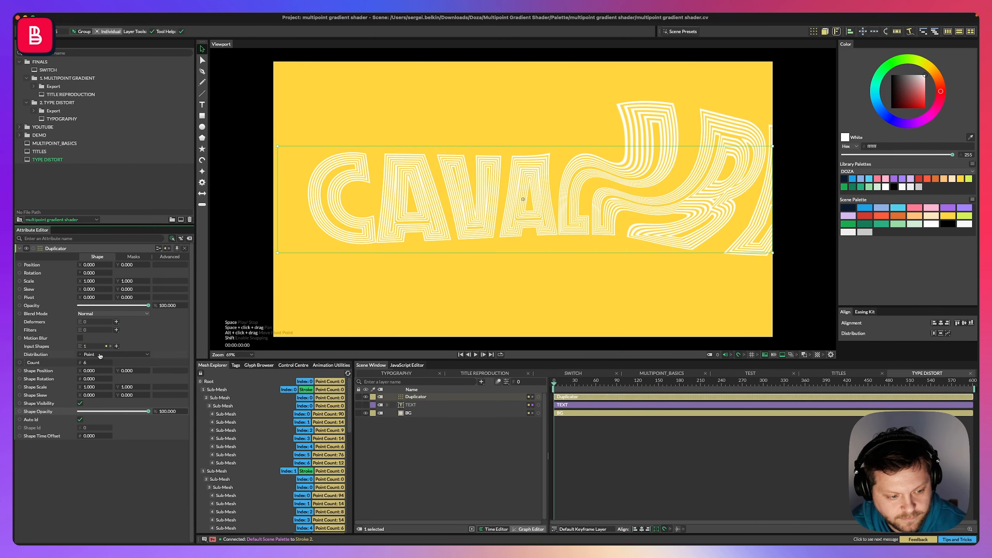
{"action": "right_click", "coordinate": [33, 421]}
{"action": "mouse_move", "coordinate": [79, 444]}
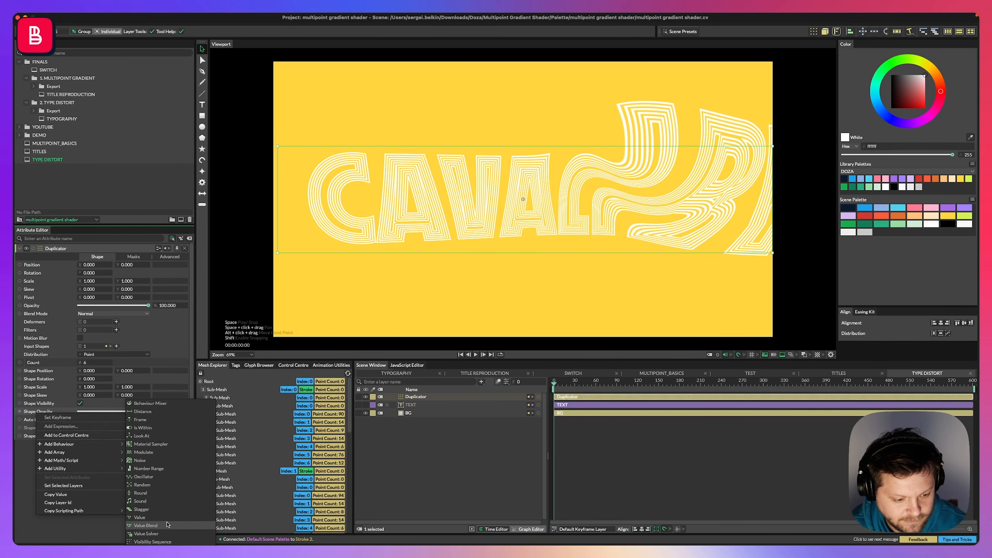
{"action": "left_click", "coordinate": [141, 510]}
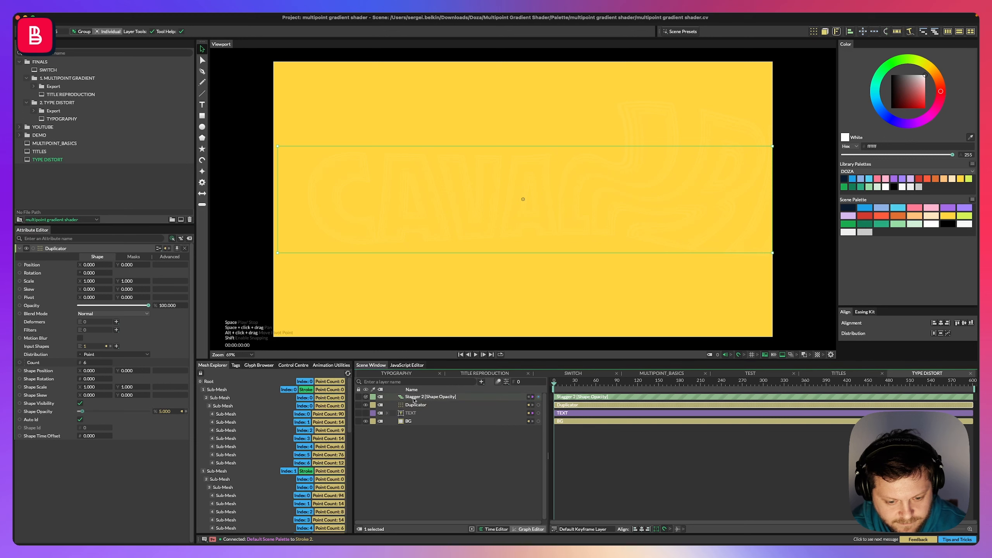
{"action": "left_click_drag", "start_coordinate": [430, 397], "coordinate": [430, 410]}
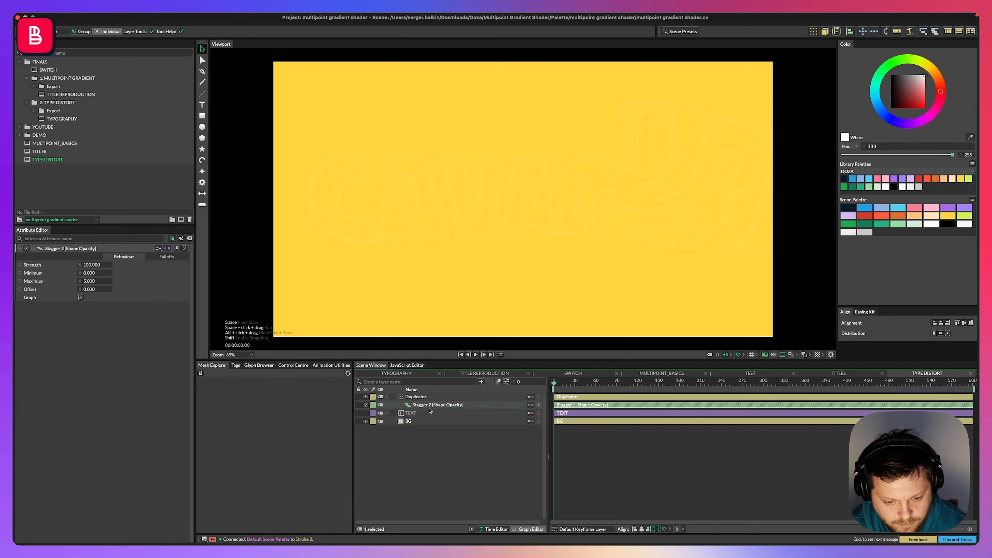
Set the opacity Stagger's maximum to 100.
{"action": "double_click", "coordinate": [90, 281]}
{"action": "type", "text": "100"}
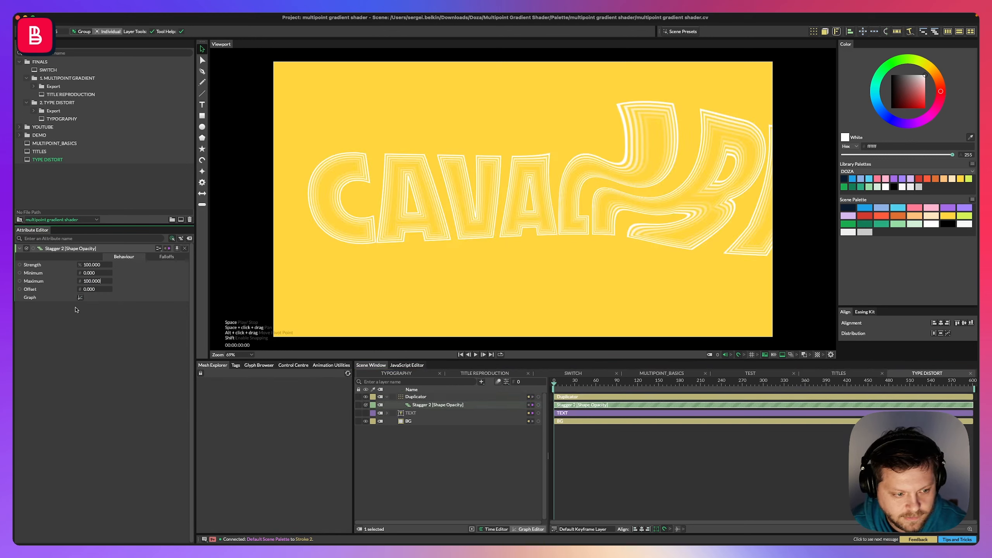
{"action": "left_click", "coordinate": [81, 298]}
{"action": "left_click", "coordinate": [194, 341]}
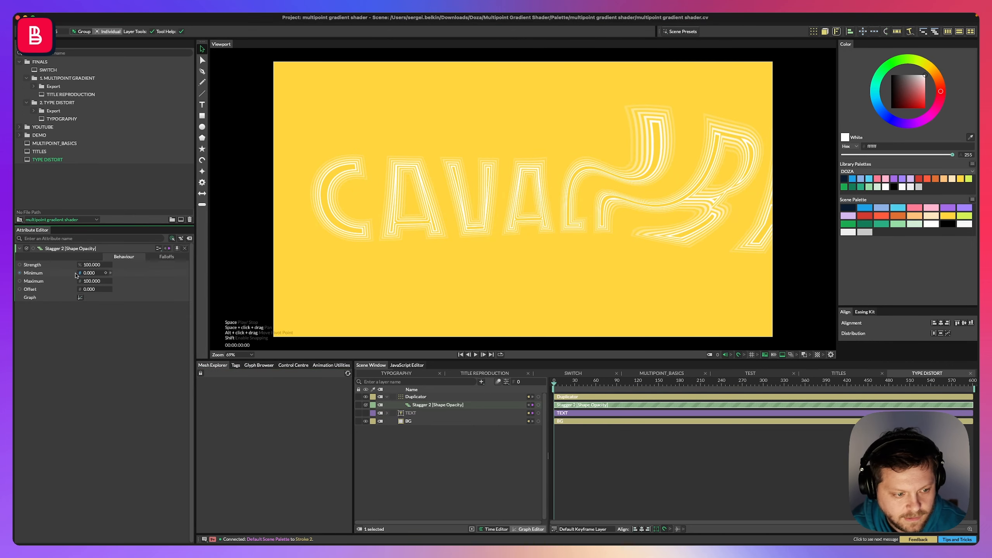
Select the TEXT layer and open its stroke settings.
{"action": "left_click", "coordinate": [410, 413]}
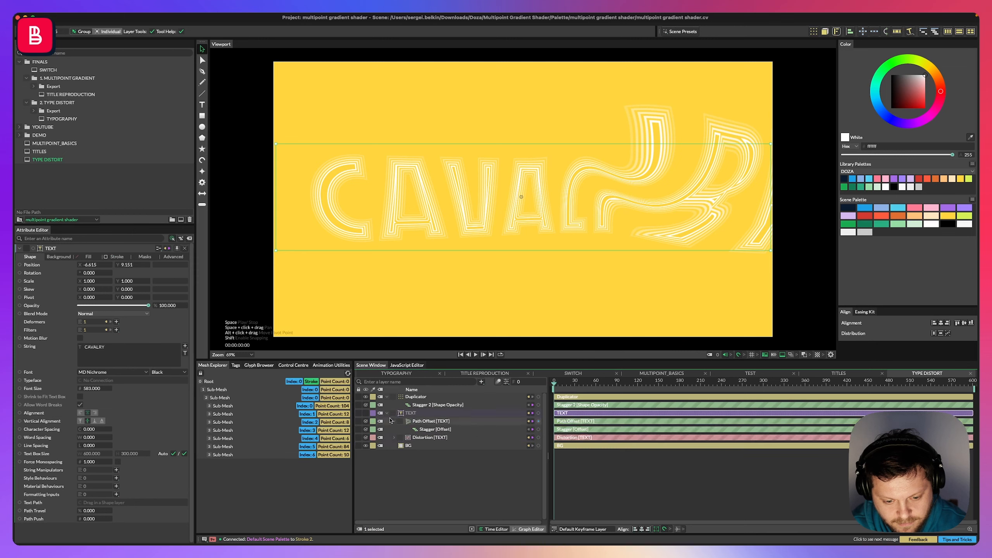
{"action": "left_click", "coordinate": [117, 257]}
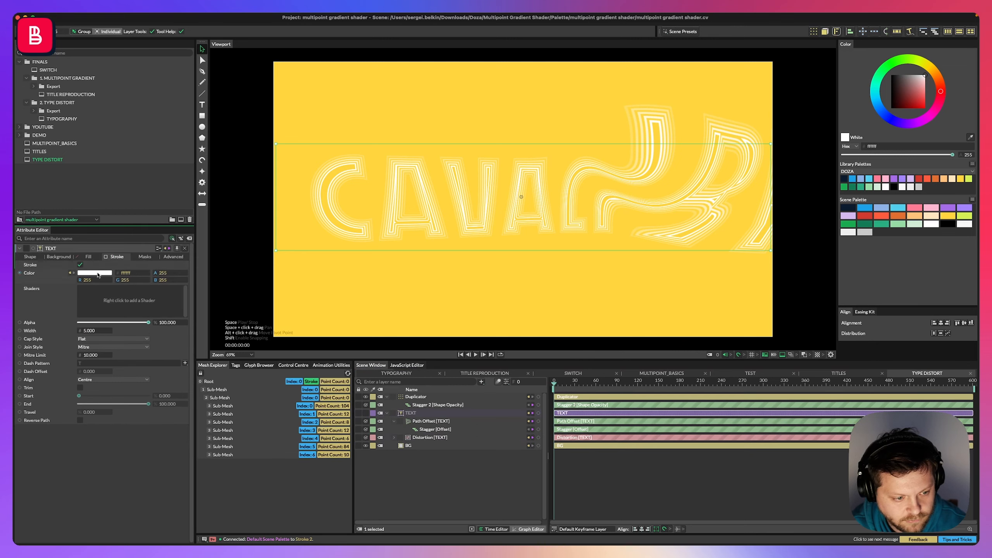
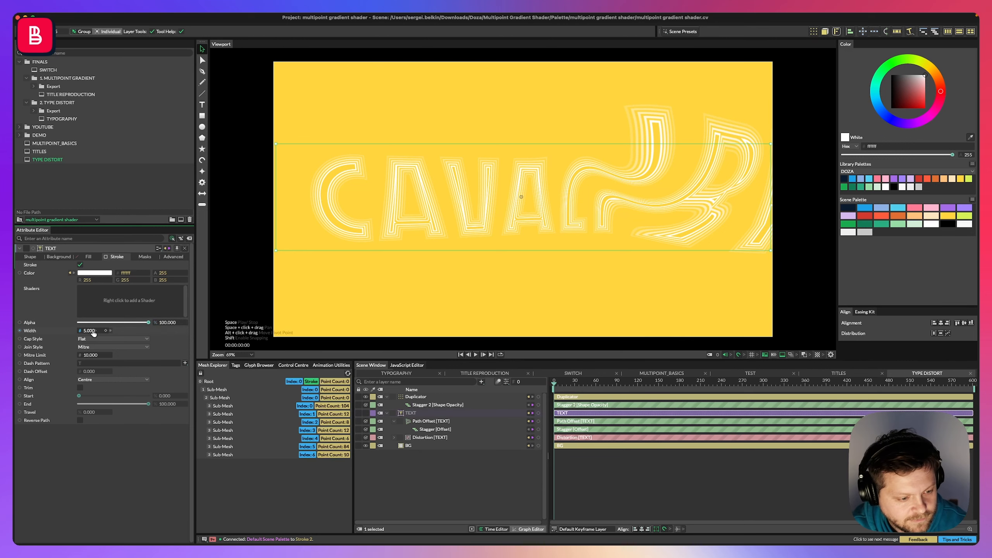
Add a Stagger behaviour to the TEXT layer's stroke Width and nest it under the TEXT layer.
{"action": "right_click", "coordinate": [59, 332]}
{"action": "mouse_move", "coordinate": [78, 370]}
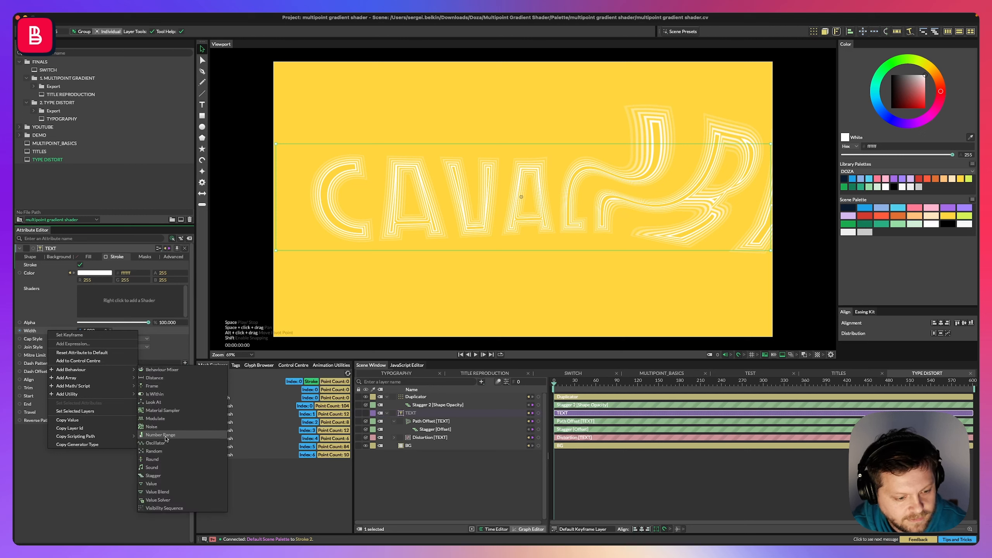
{"action": "left_click", "coordinate": [153, 475]}
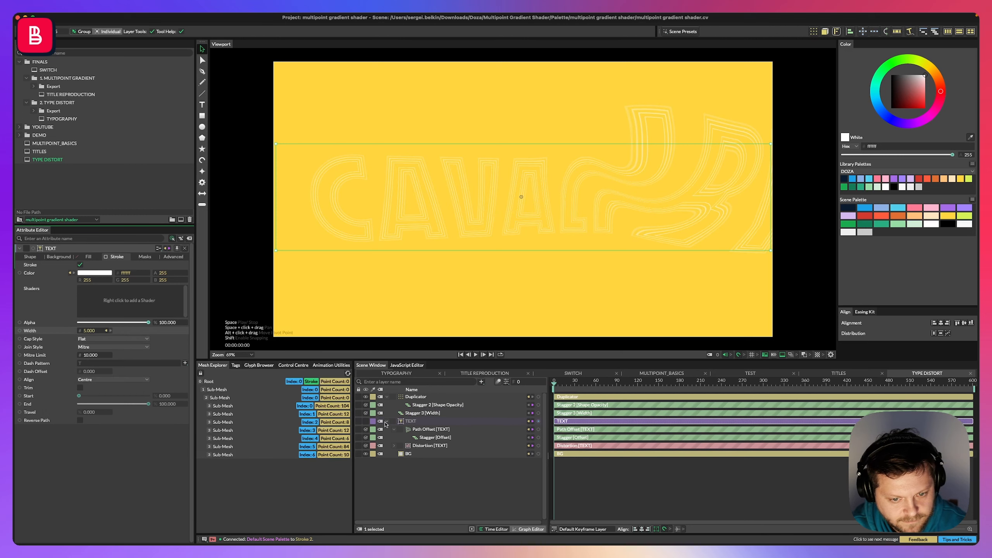
{"action": "left_click_drag", "start_coordinate": [422, 413], "coordinate": [420, 429]}
Reverse the Width Stagger's graph and set its maximum to 5.
{"action": "left_click", "coordinate": [102, 281]}
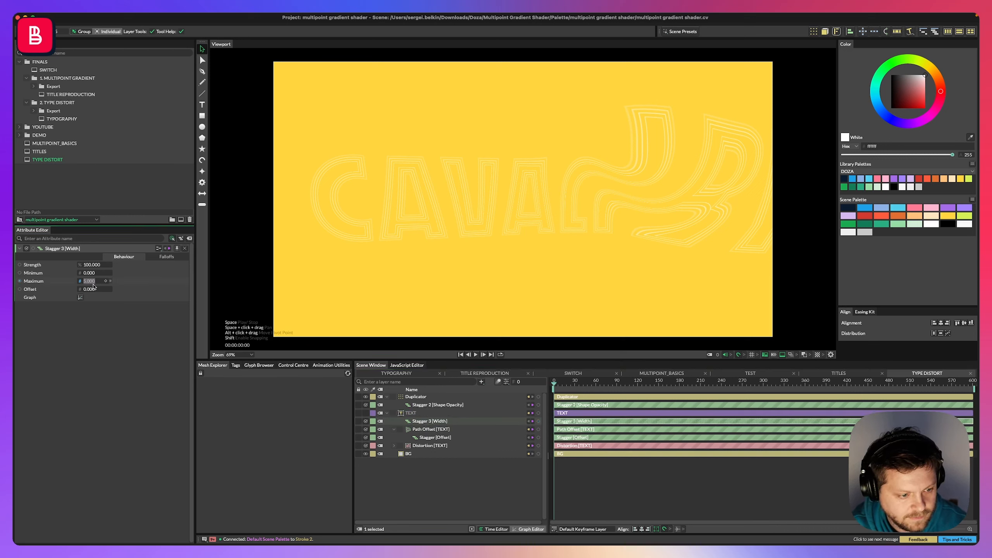
{"action": "left_click", "coordinate": [83, 298]}
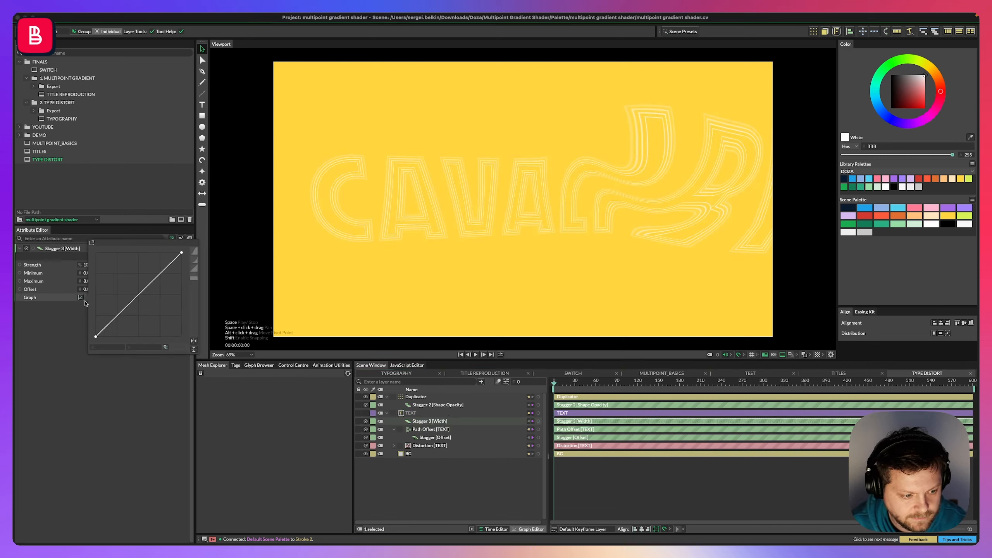
{"action": "left_click", "coordinate": [193, 341]}
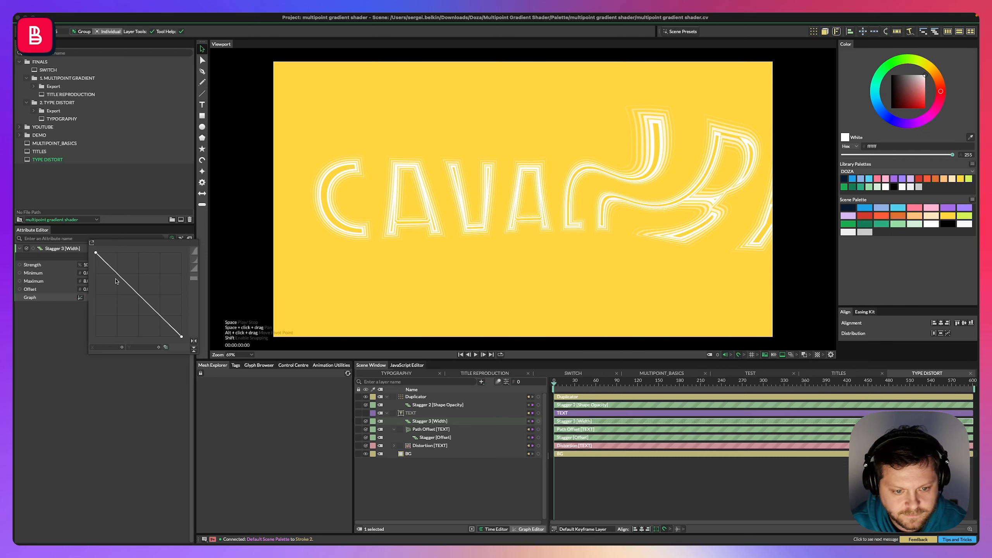
{"action": "left_click", "coordinate": [73, 300]}
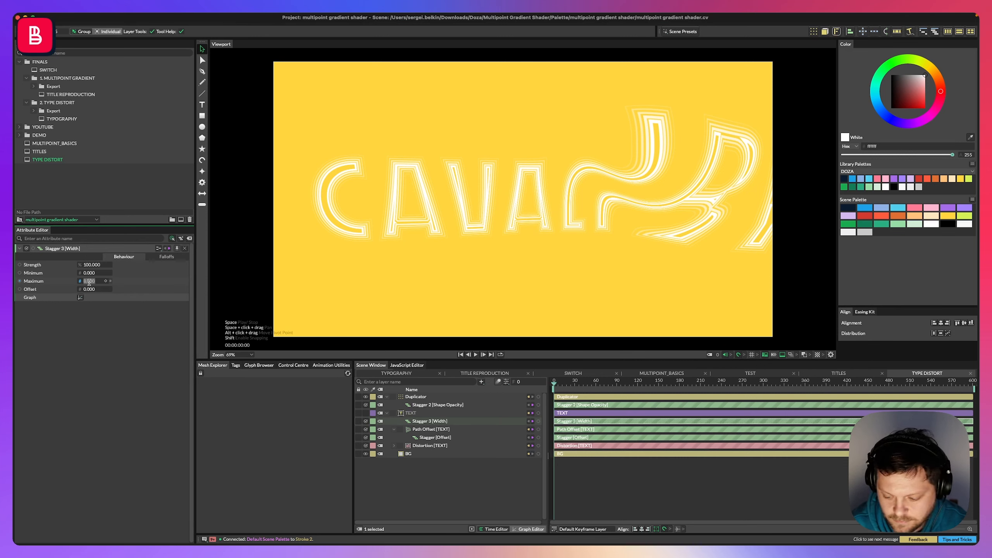
{"action": "type", "text": "5"}
{"action": "key", "text": "Return"}
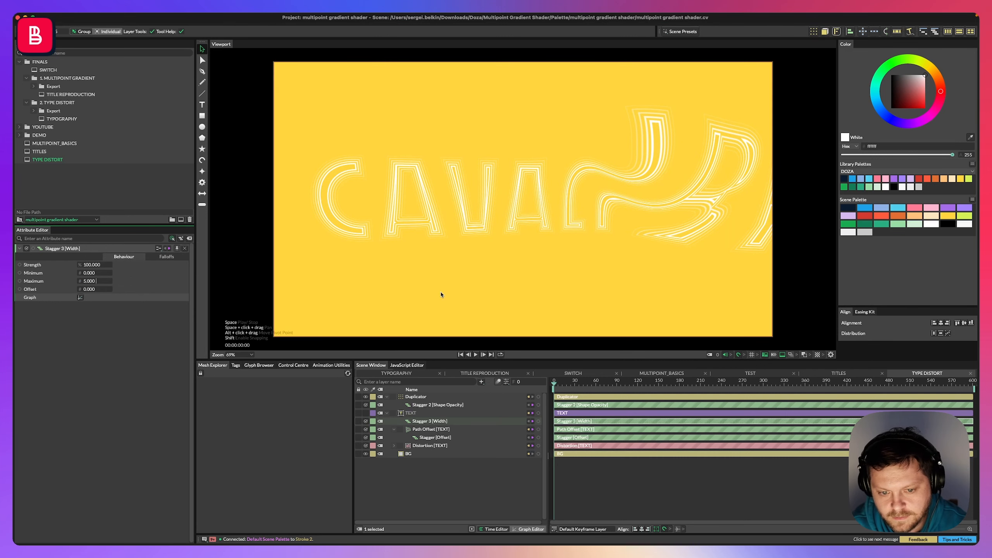
Play back the animation to preview the staggered outline widths.
{"action": "left_click", "coordinate": [436, 492]}
{"action": "key", "text": "space"}
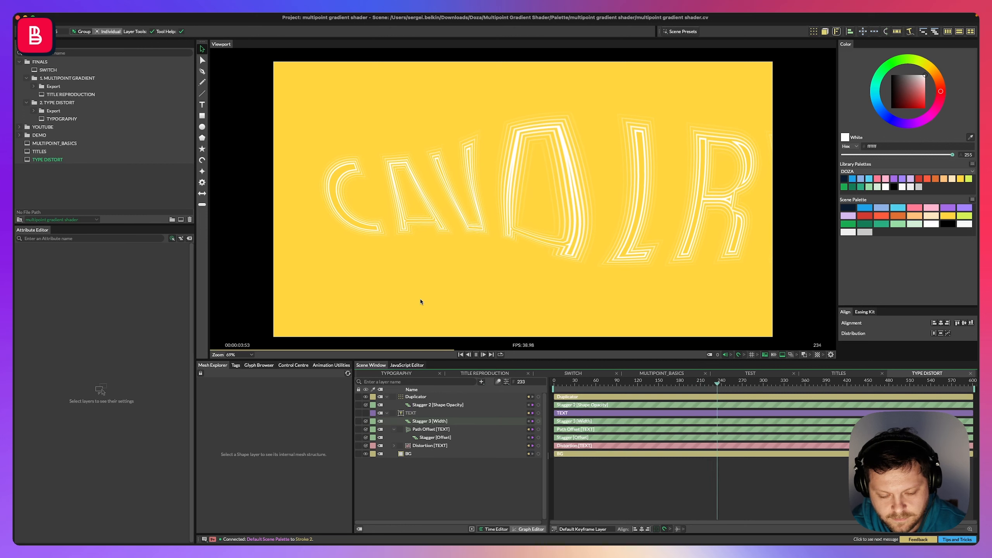
{"action": "key", "text": "space"}
{"action": "left_click", "coordinate": [416, 405]}
{"action": "left_click", "coordinate": [415, 398]}
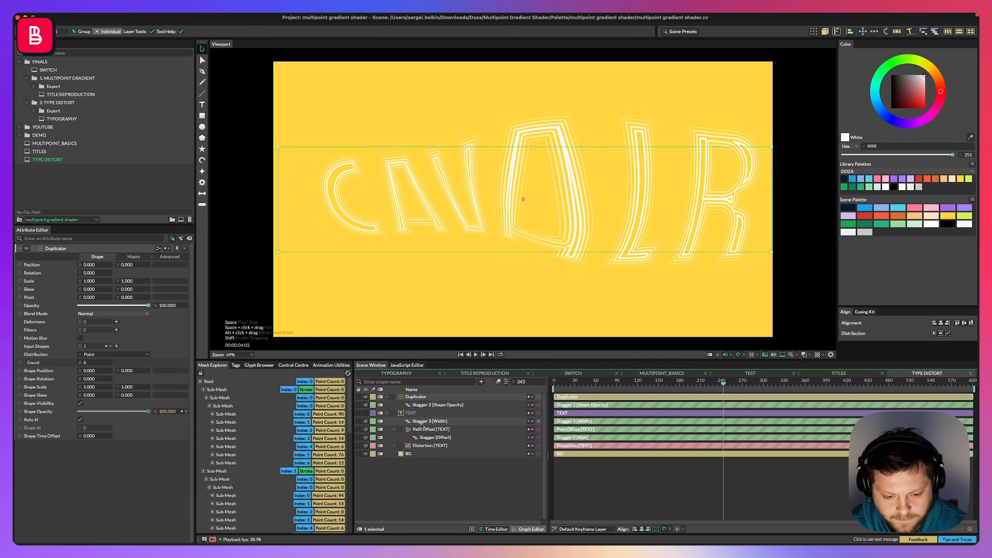
Set the TEXT layer's font style to Ultra.
{"action": "left_click", "coordinate": [410, 413]}
{"action": "left_click", "coordinate": [173, 373]}
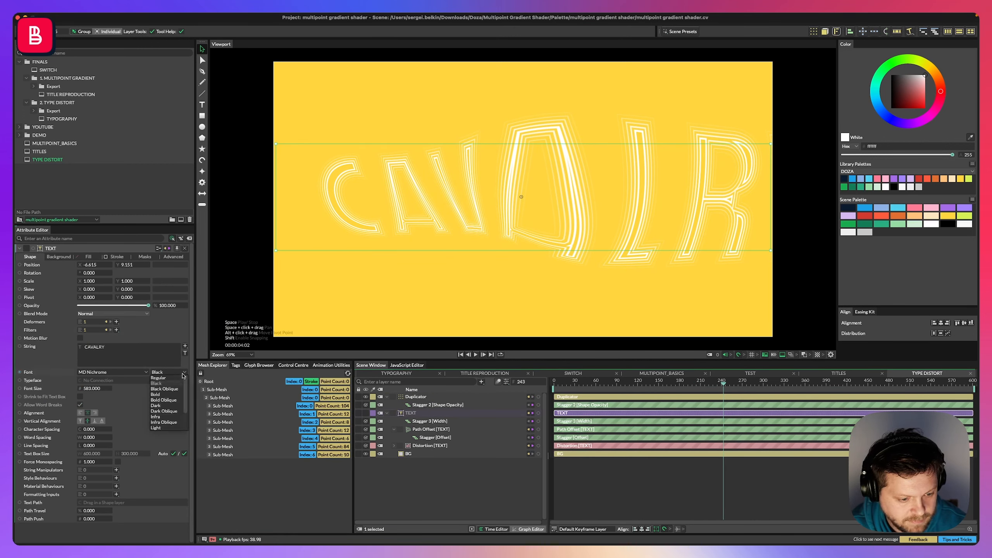
{"action": "scroll", "coordinate": [178, 409], "scroll_direction": "down", "scroll_amount": 5}
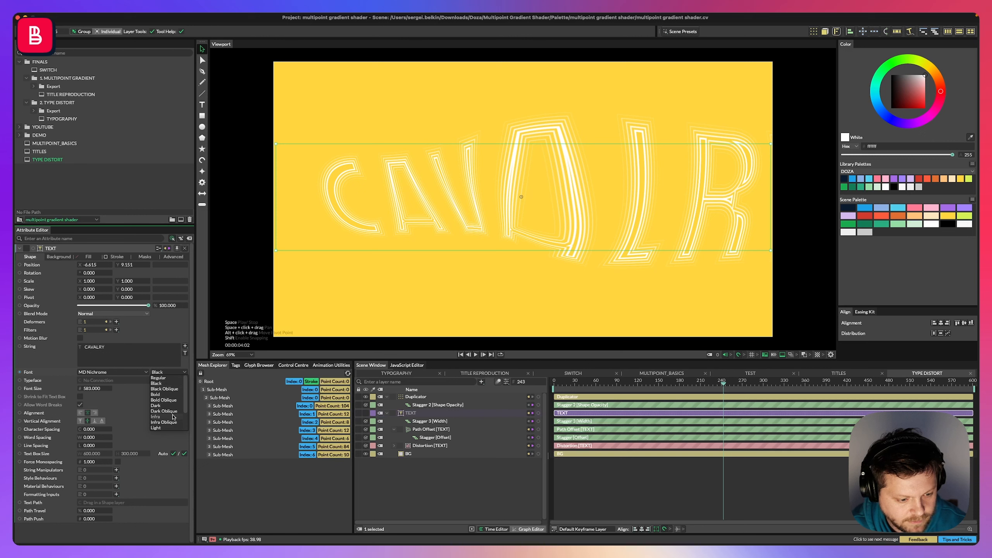
{"action": "left_click", "coordinate": [165, 422]}
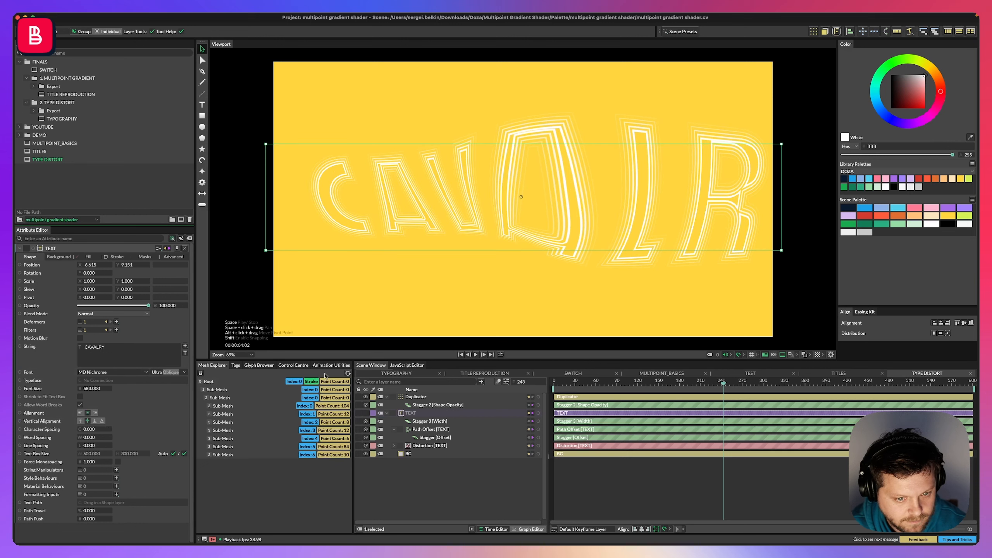
Set the Duplicator's count to 7.
{"action": "left_click", "coordinate": [408, 492]}
{"action": "left_click", "coordinate": [415, 397]}
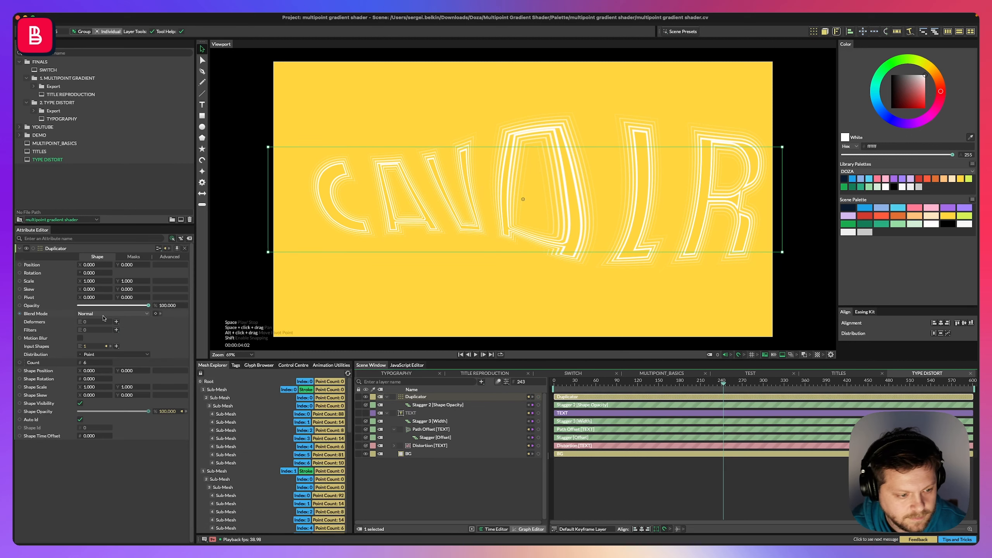
{"action": "double_click", "coordinate": [93, 363]}
{"action": "type", "text": "8"}
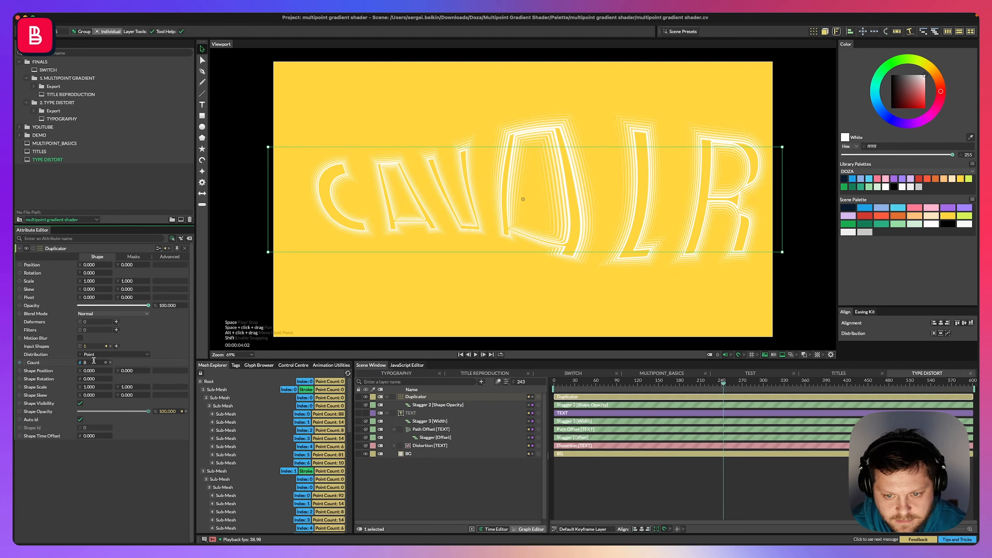
{"action": "key", "text": "BackSpace"}
{"action": "type", "text": "7"}
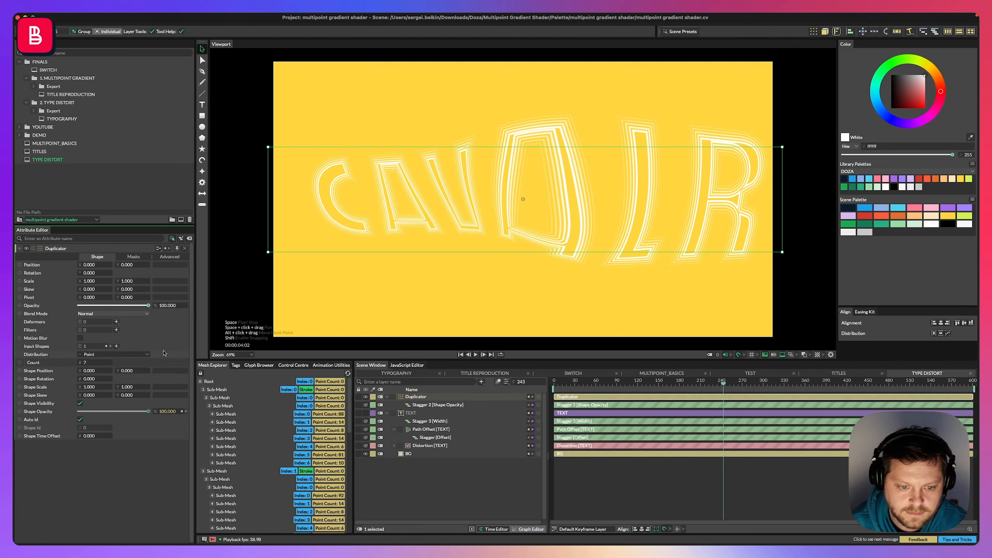
Play back the animation to preview the seven outlines.
{"action": "left_click", "coordinate": [448, 492]}
{"action": "key", "text": "space"}
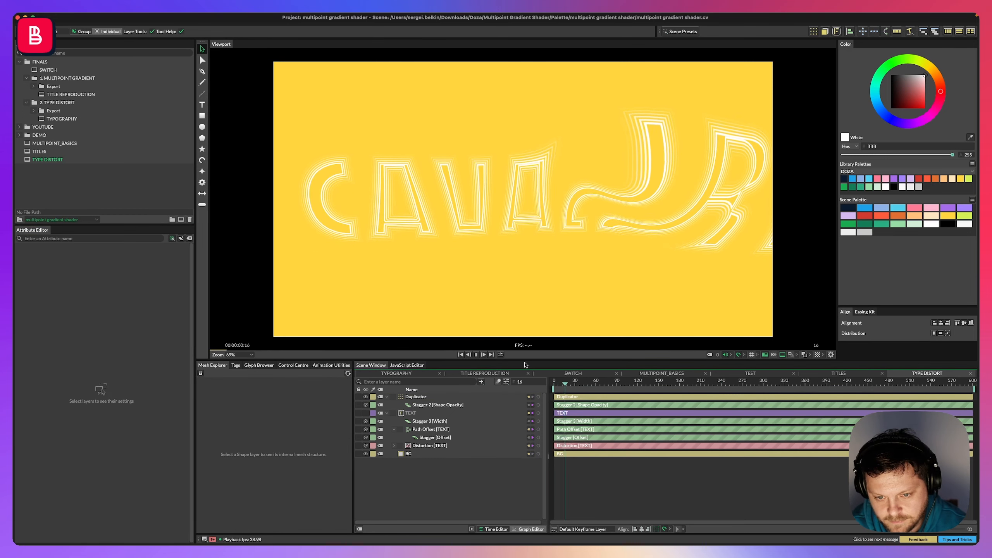
{"action": "key", "text": "space"}
Adjust the Offset Stagger's maximum to about -51.
{"action": "left_click", "coordinate": [412, 413]}
{"action": "left_click", "coordinate": [422, 422]}
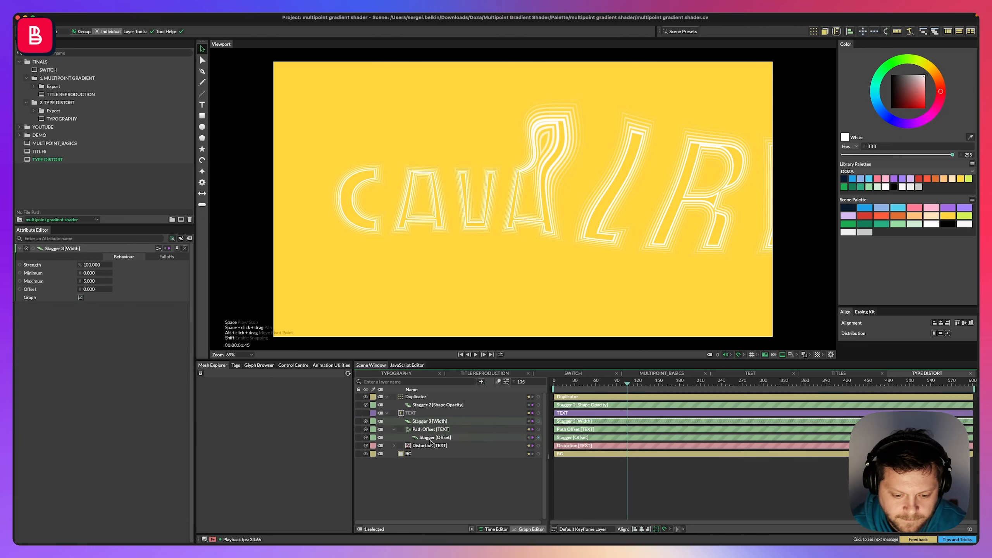
{"action": "left_click", "coordinate": [424, 438]}
{"action": "mouse_move", "coordinate": [91, 283]}
{"action": "left_mouse_down"}
{"action": "mouse_move", "coordinate": [117, 283]}
{"action": "mouse_move", "coordinate": [94, 283]}
{"action": "left_mouse_up"}
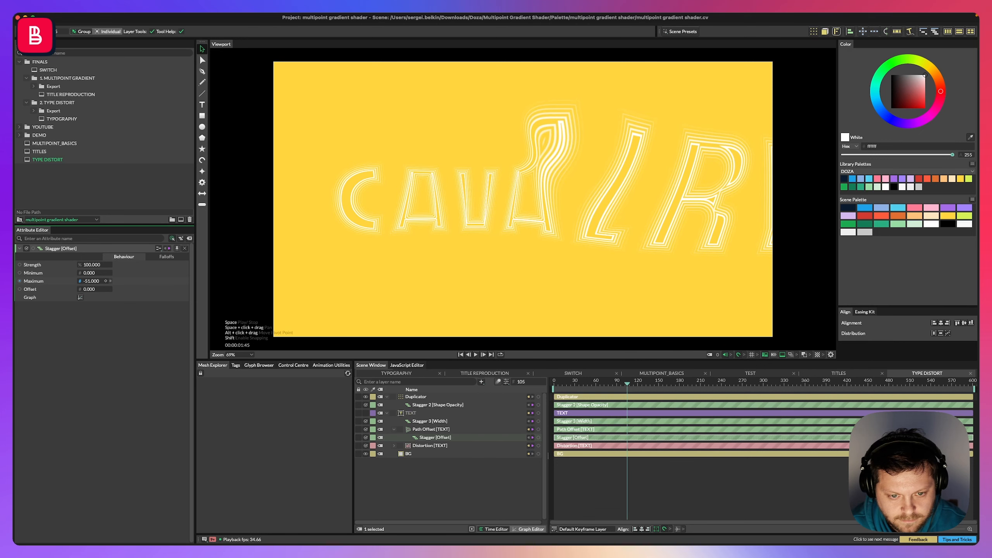
Adjust the Width Stagger's maximum slightly and select the opacity Stagger.
{"action": "left_click", "coordinate": [430, 421]}
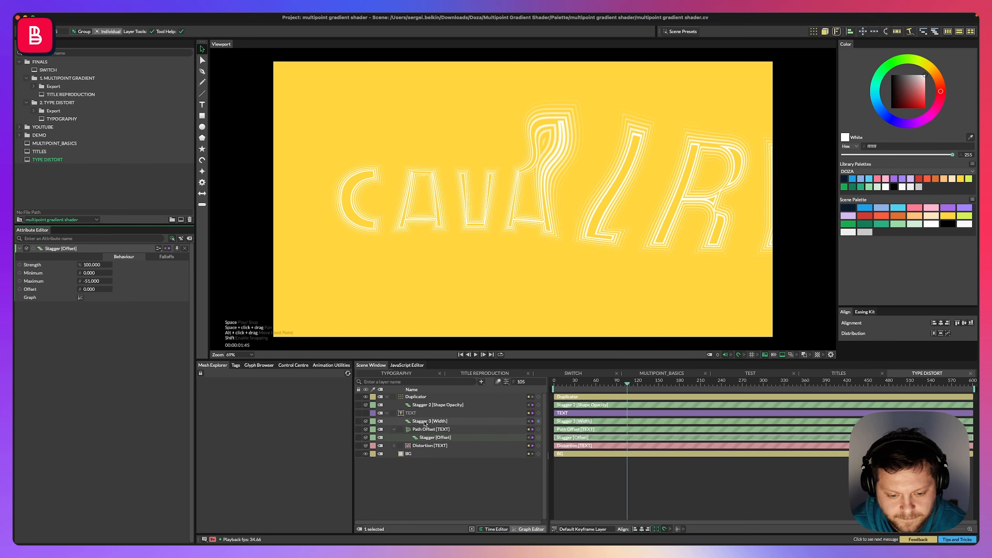
{"action": "mouse_move", "coordinate": [89, 282]}
{"action": "left_mouse_down"}
{"action": "mouse_move", "coordinate": [103, 282]}
{"action": "mouse_move", "coordinate": [84, 280]}
{"action": "left_mouse_up"}
{"action": "left_click", "coordinate": [438, 405]}
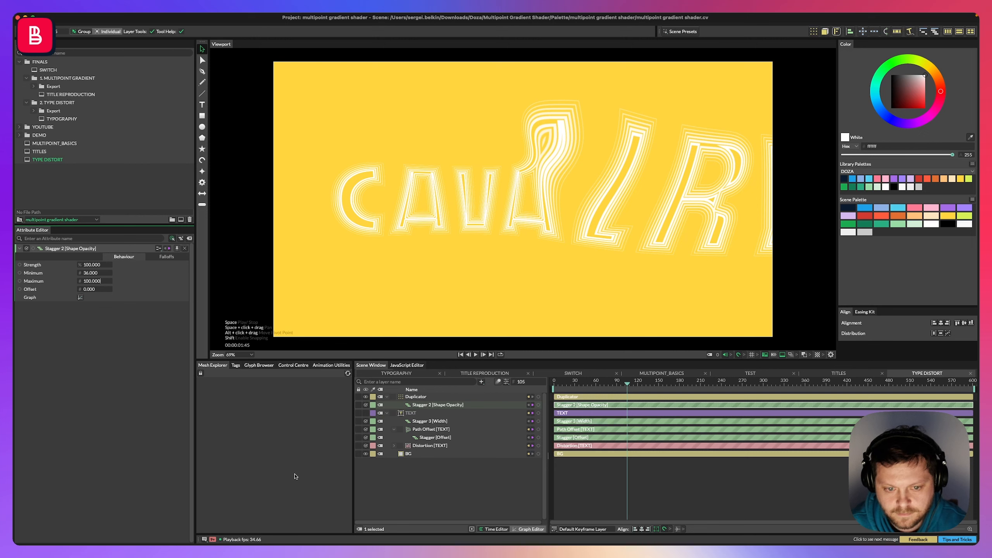
Preview the animation, collapse the TEXT layer and save the scene.
{"action": "left_click", "coordinate": [379, 308]}
{"action": "key", "text": "space"}
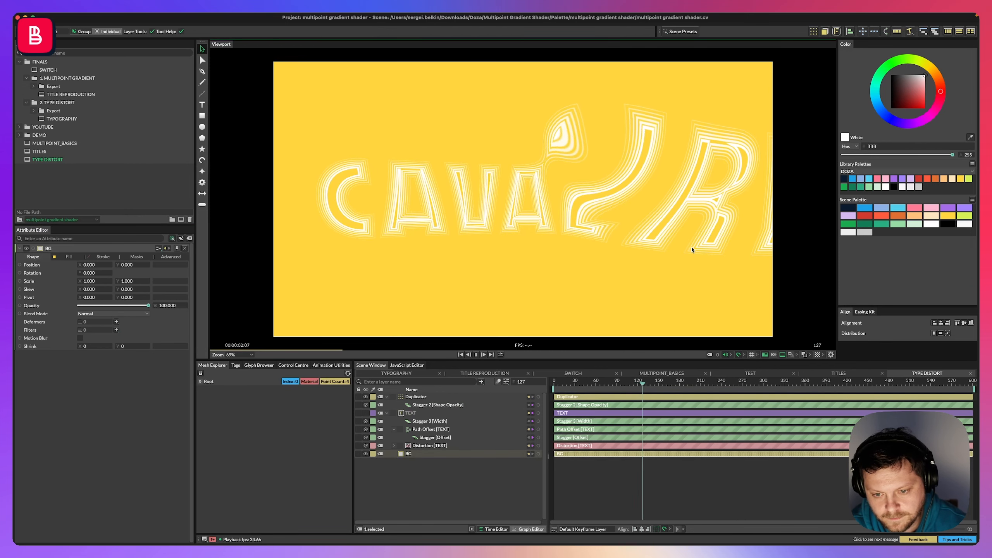
{"action": "key", "text": "space"}
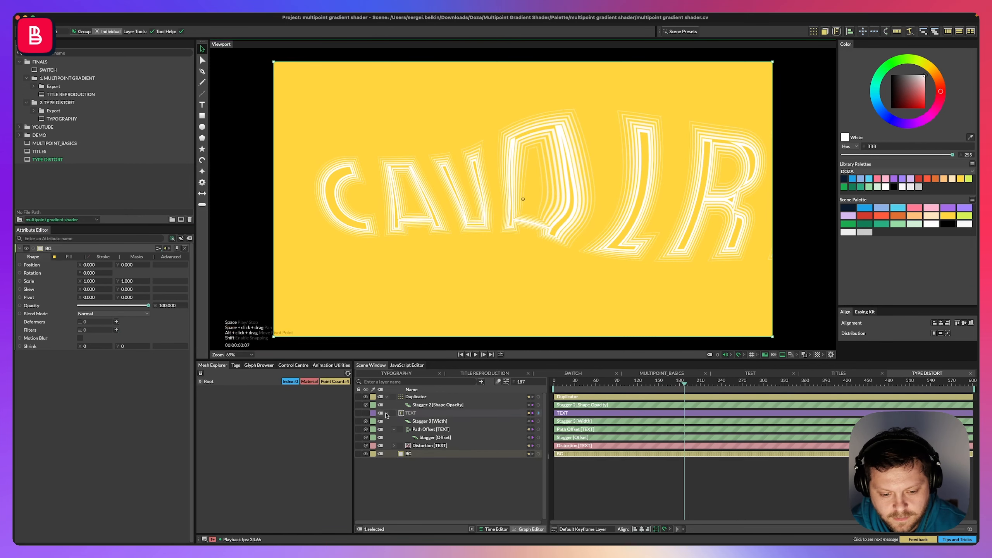
{"action": "left_click", "coordinate": [387, 413]}
{"action": "key", "text": "super+s"}
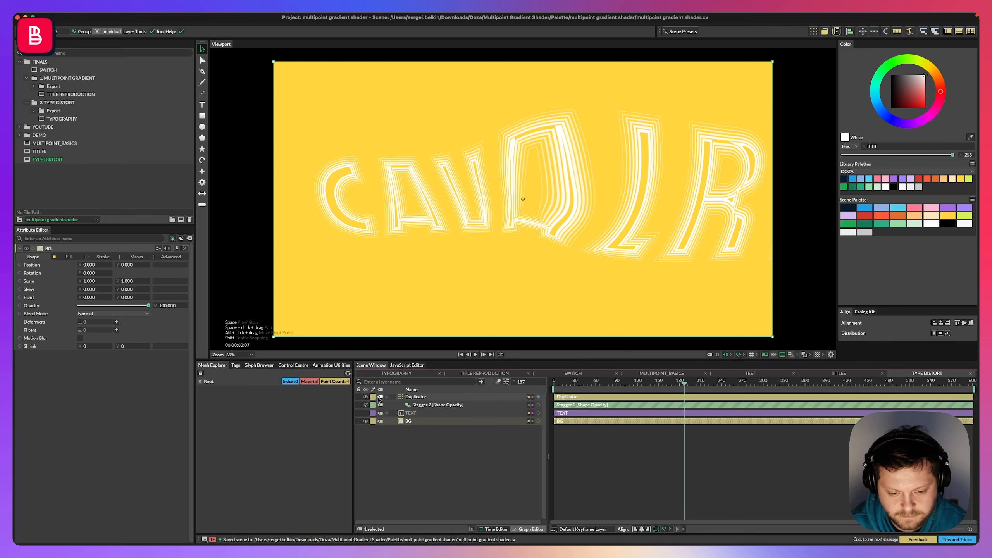
Collapse the Duplicator and add a Custom Shape layer.
{"action": "left_click", "coordinate": [387, 398]}
{"action": "left_click", "coordinate": [386, 406]}
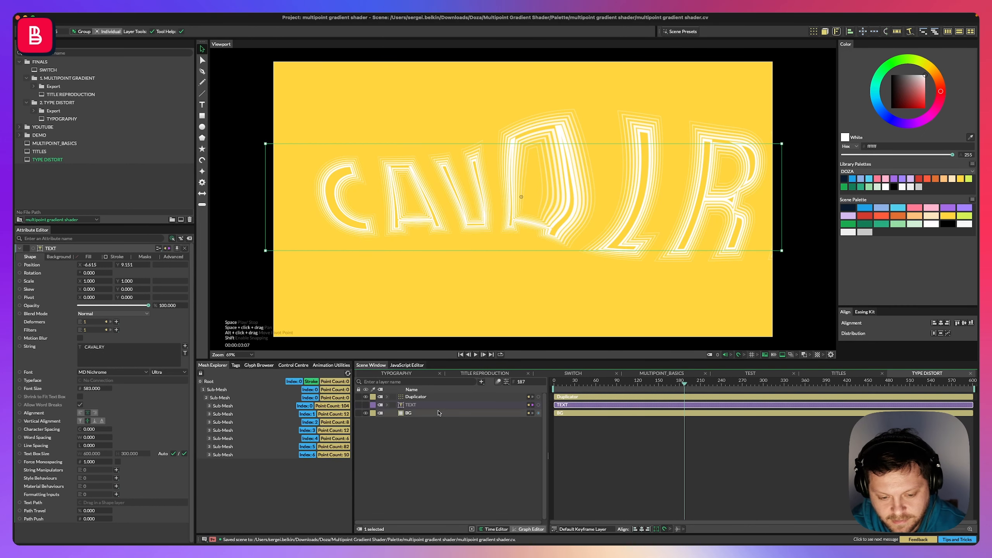
{"action": "key", "text": "super+period"}
{"action": "type", "text": "custome"}
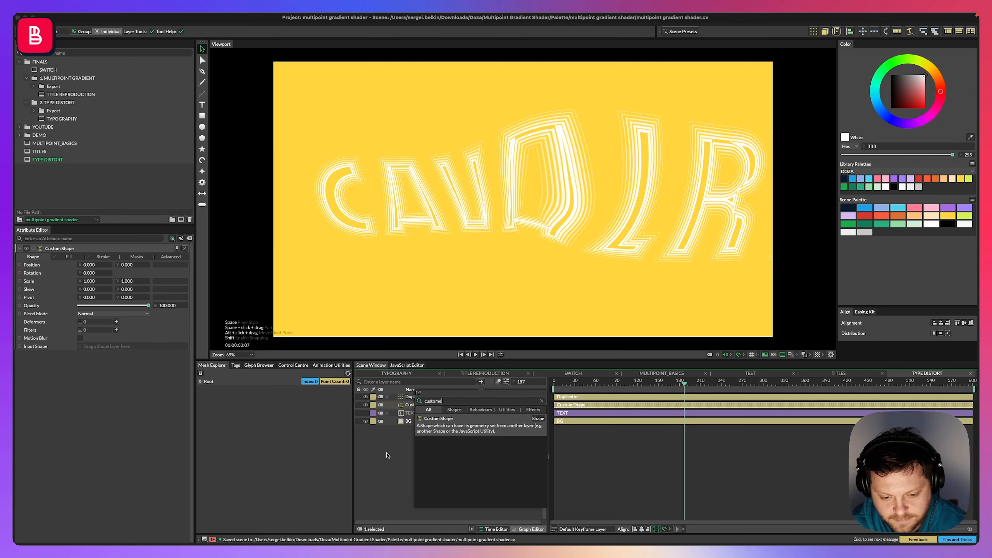
{"action": "key", "text": "Return"}
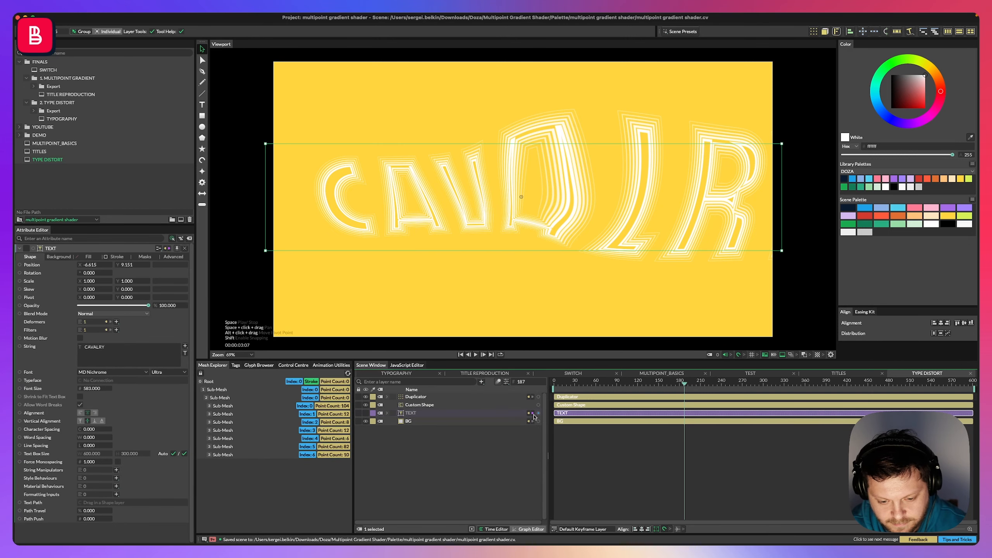
Connect the TEXT layer as the Custom Shape's Input Shape.
{"action": "left_click", "coordinate": [518, 405]}
{"action": "left_click_drag", "start_coordinate": [539, 413], "coordinate": [85, 347]}
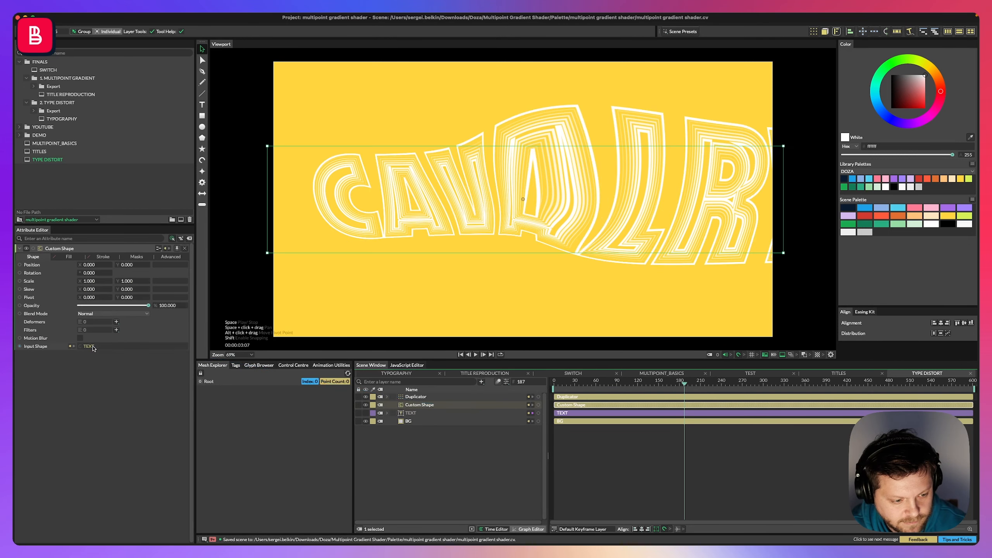
{"action": "left_click", "coordinate": [415, 445]}
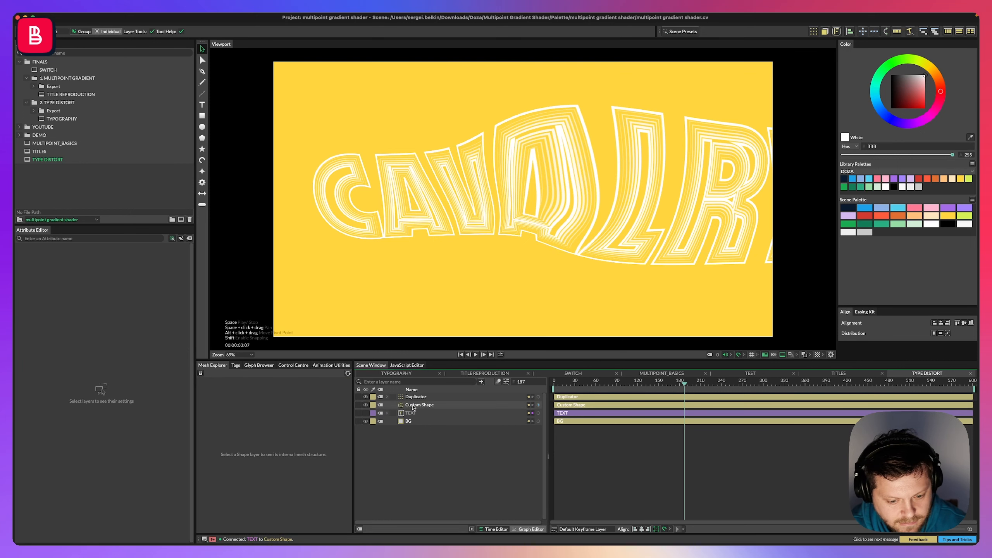
Enable the Custom Shape's fill and set its alpha to 0.
{"action": "left_click", "coordinate": [415, 406]}
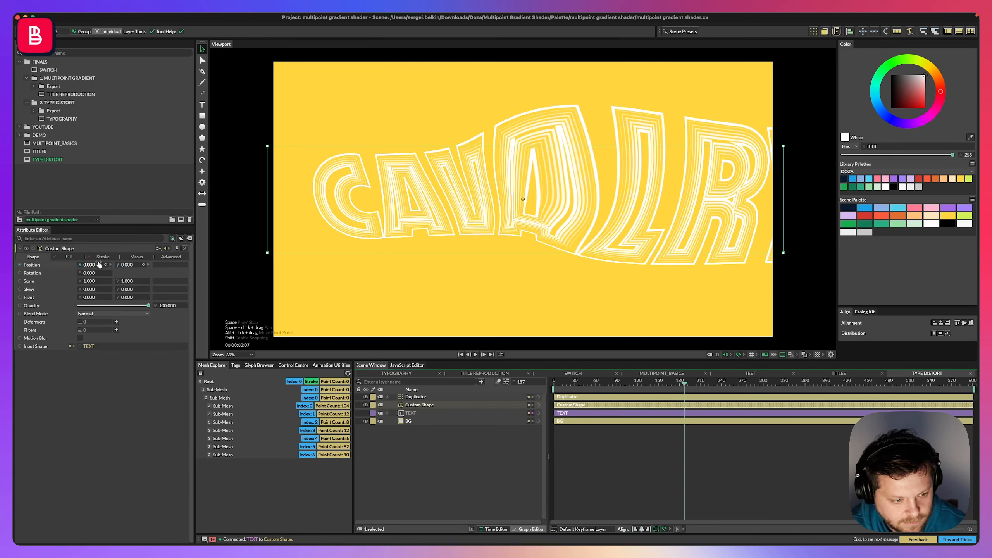
{"action": "left_click", "coordinate": [69, 259]}
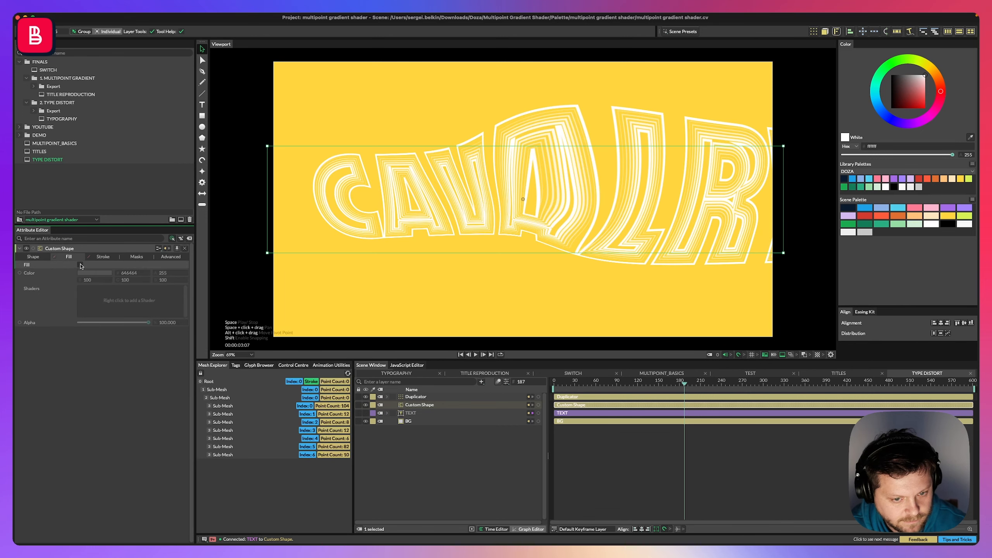
{"action": "left_click", "coordinate": [81, 264]}
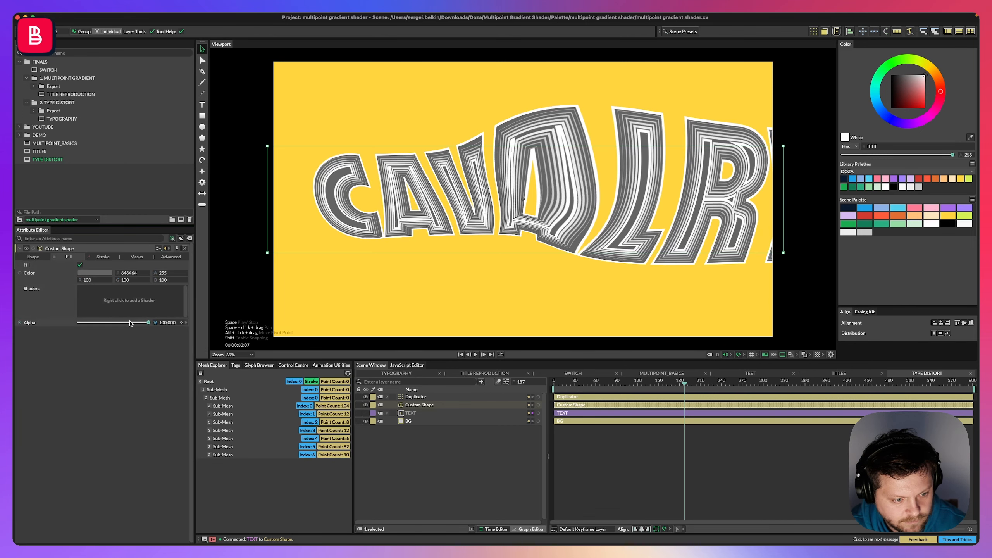
{"action": "left_click_drag", "start_coordinate": [132, 323], "coordinate": [13, 316]}
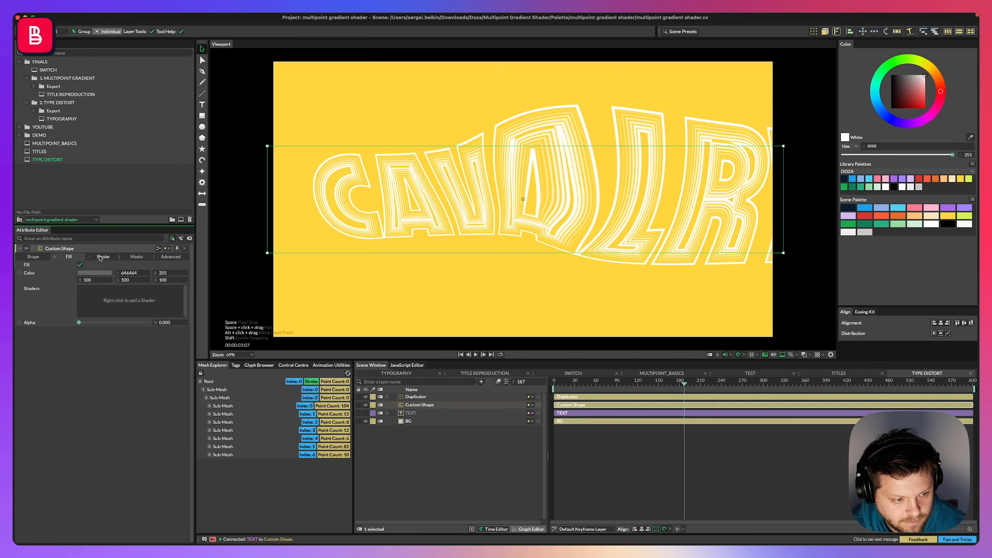
Enable the Custom Shape's stroke and set its alpha to 0.
{"action": "left_click", "coordinate": [102, 257]}
{"action": "left_click", "coordinate": [80, 265]}
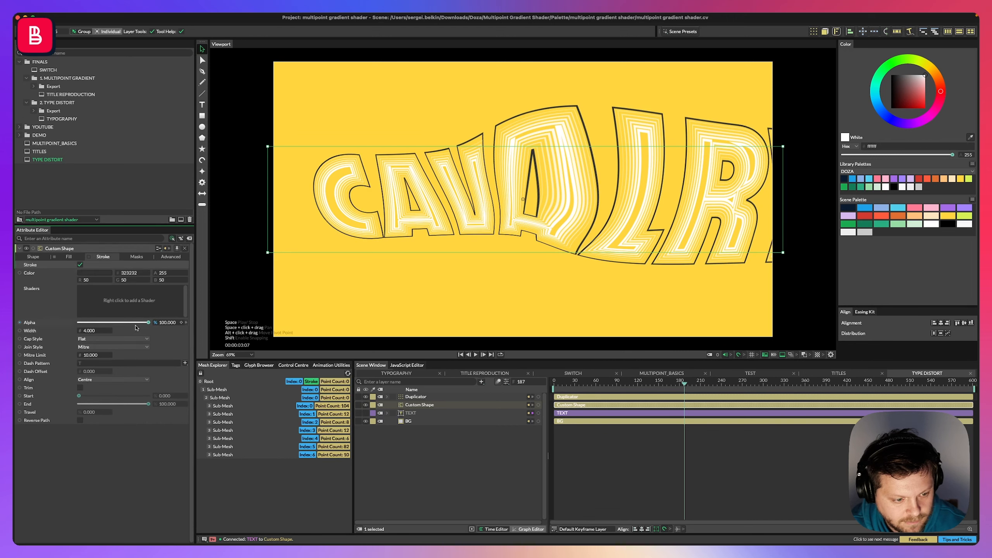
{"action": "left_click_drag", "start_coordinate": [148, 322], "coordinate": [69, 321]}
Add a Drop Shadow filter to the Custom Shape.
{"action": "left_click", "coordinate": [33, 257]}
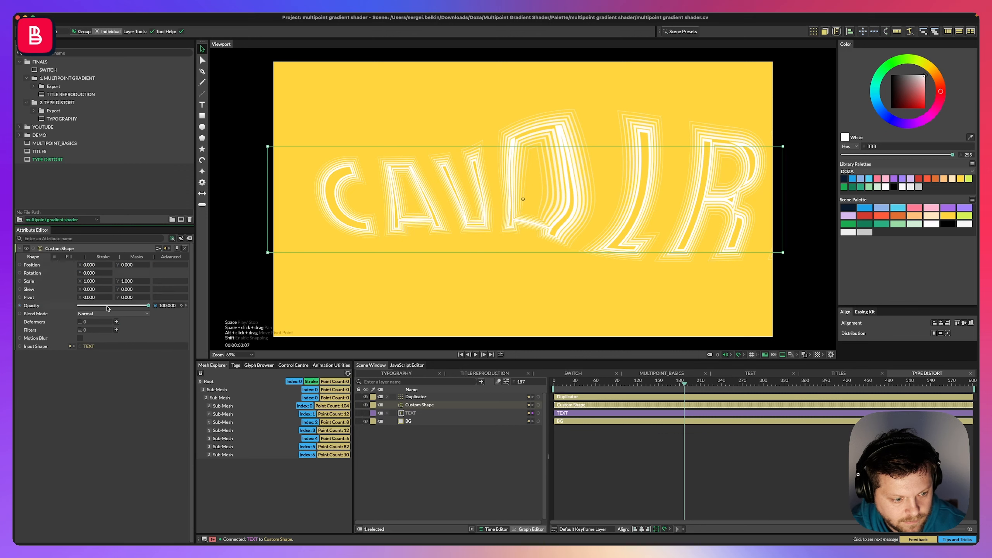
{"action": "left_click", "coordinate": [116, 329]}
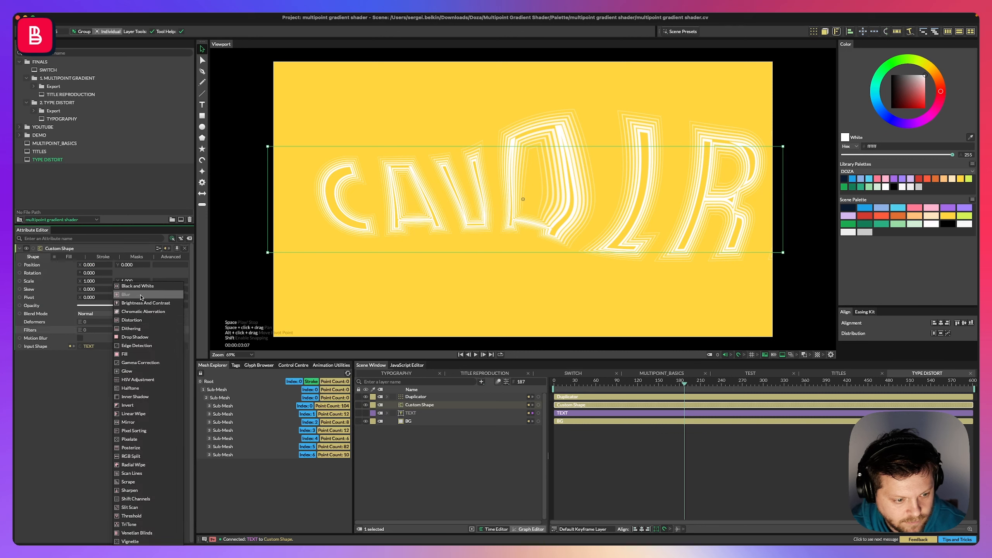
{"action": "left_click", "coordinate": [140, 338]}
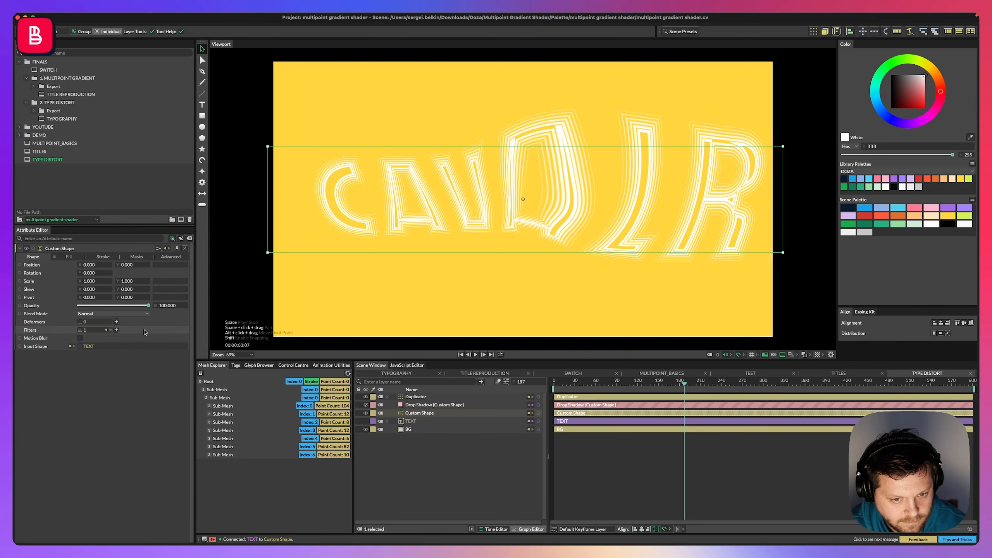
Set the Custom Shape's fill alpha to 100 and link its fill colour to a scene palette swatch.
{"action": "left_click", "coordinate": [70, 257]}
{"action": "left_click_drag", "start_coordinate": [89, 323], "coordinate": [288, 295]}
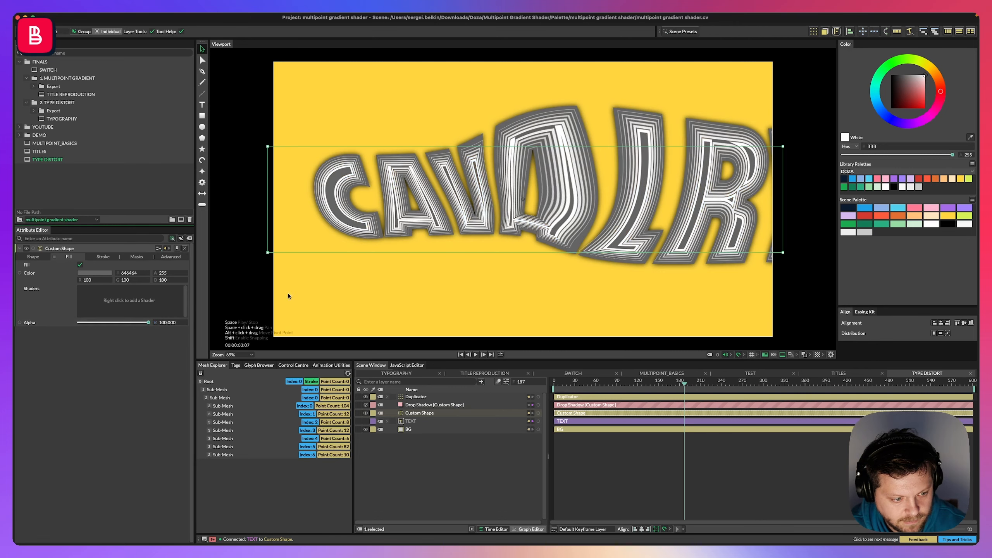
{"action": "mouse_move", "coordinate": [954, 219]}
{"action": "mouse_move", "coordinate": [952, 216]}
{"action": "left_mouse_down"}
{"action": "mouse_move", "coordinate": [154, 257]}
{"action": "mouse_move", "coordinate": [99, 275]}
{"action": "left_mouse_up"}
{"action": "left_click", "coordinate": [33, 258]}
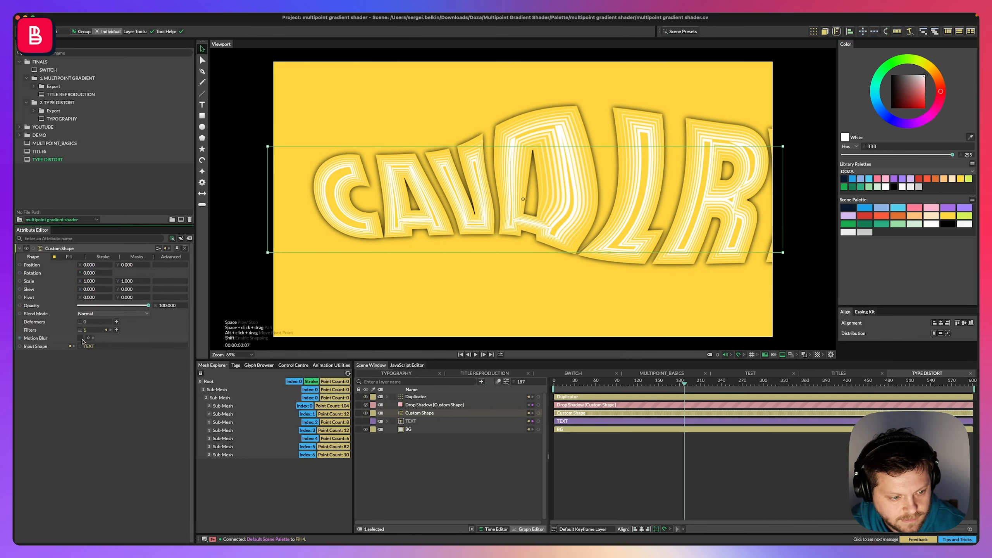
Set the drop shadow's blur to about 17.3, its Y offset to about -46 and its colour alpha to about 52.
{"action": "left_click_drag", "start_coordinate": [434, 406], "coordinate": [422, 413]}
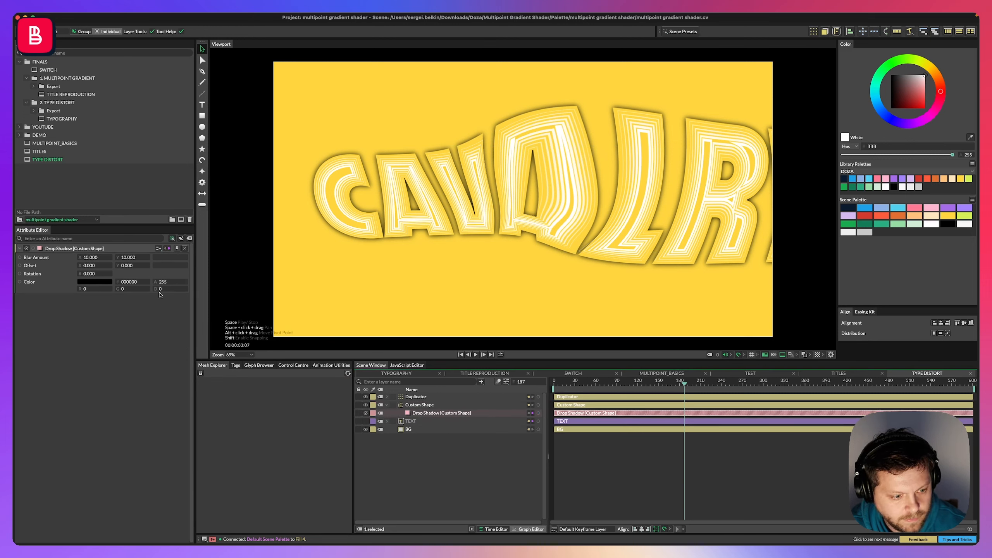
{"action": "left_click_drag", "start_coordinate": [166, 283], "coordinate": [79, 282]}
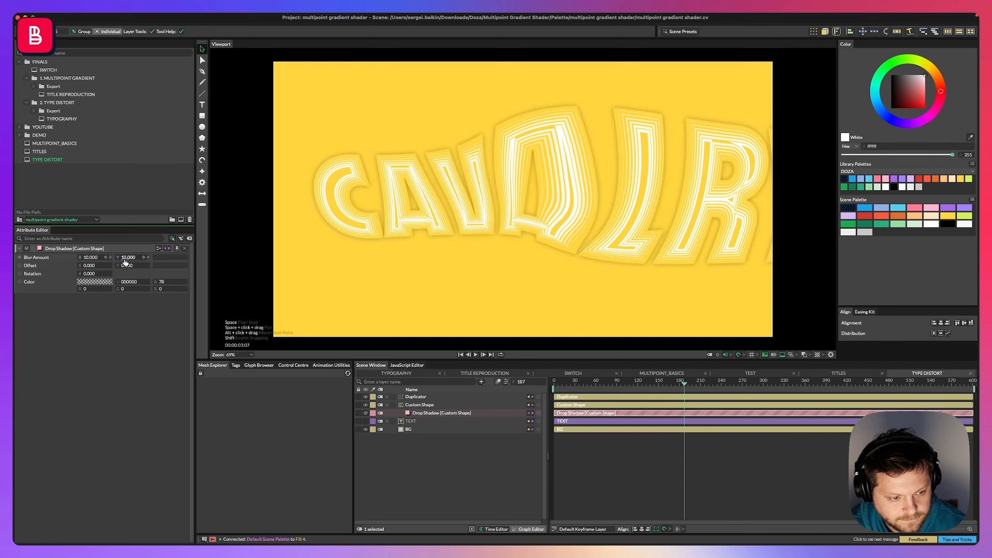
{"action": "left_click_drag", "start_coordinate": [125, 261], "coordinate": [145, 261]}
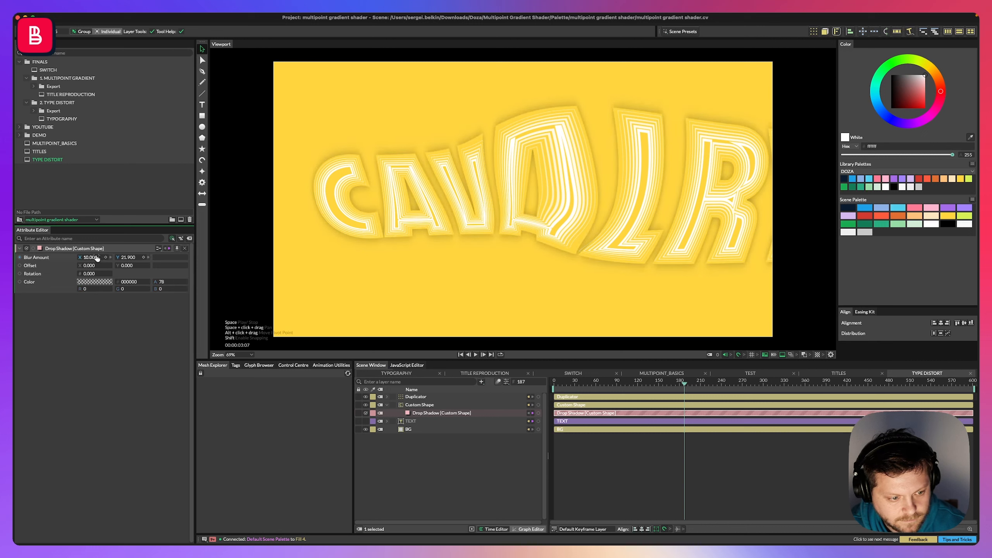
{"action": "key", "text": "super+z"}
{"action": "mouse_move", "coordinate": [123, 266]}
{"action": "left_mouse_down"}
{"action": "mouse_move", "coordinate": [145, 266]}
{"action": "mouse_move", "coordinate": [126, 266]}
{"action": "mouse_move", "coordinate": [141, 284]}
{"action": "mouse_move", "coordinate": [129, 284]}
{"action": "left_mouse_up"}
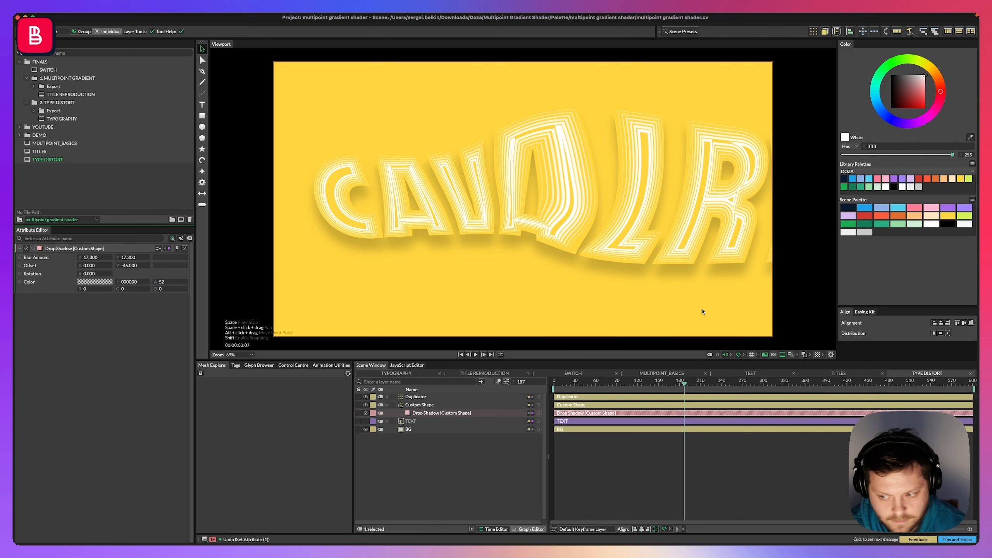
Set the drop shadow colour to the orange palette swatch e06e31 with alpha 96, then remove the palette link.
{"action": "left_click_drag", "start_coordinate": [117, 268], "coordinate": [154, 281]}
{"action": "right_click", "coordinate": [109, 286]}
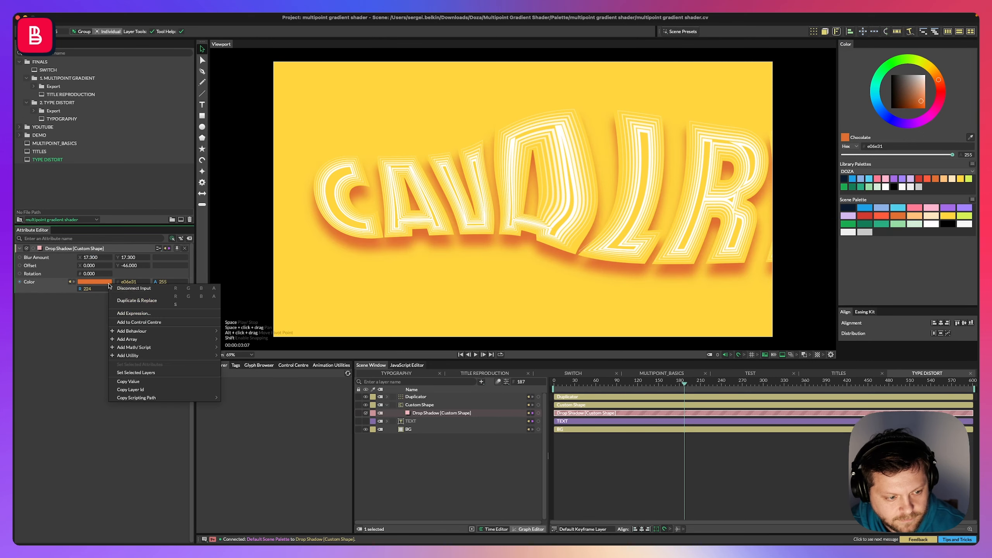
{"action": "left_click", "coordinate": [59, 287]}
{"action": "left_click", "coordinate": [69, 282]}
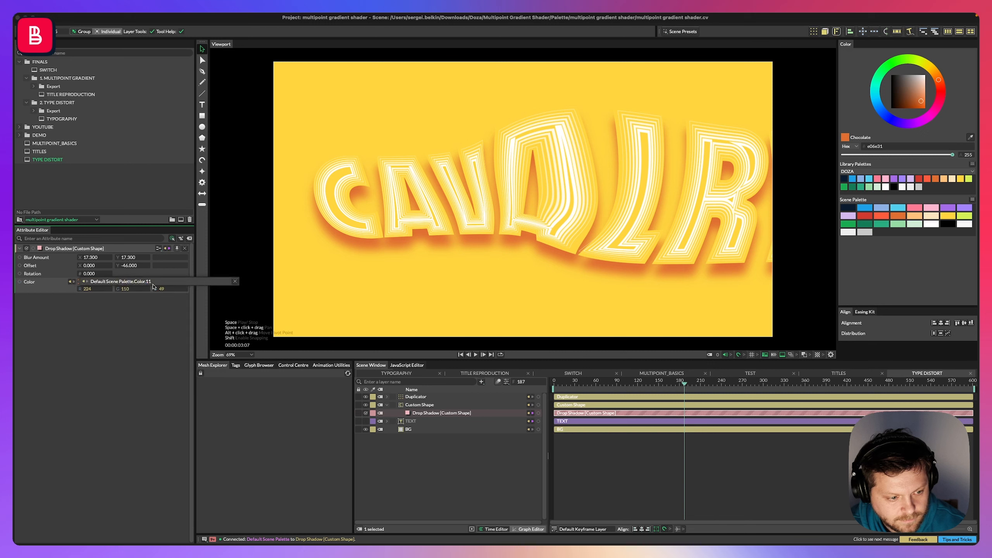
{"action": "left_click", "coordinate": [235, 282]}
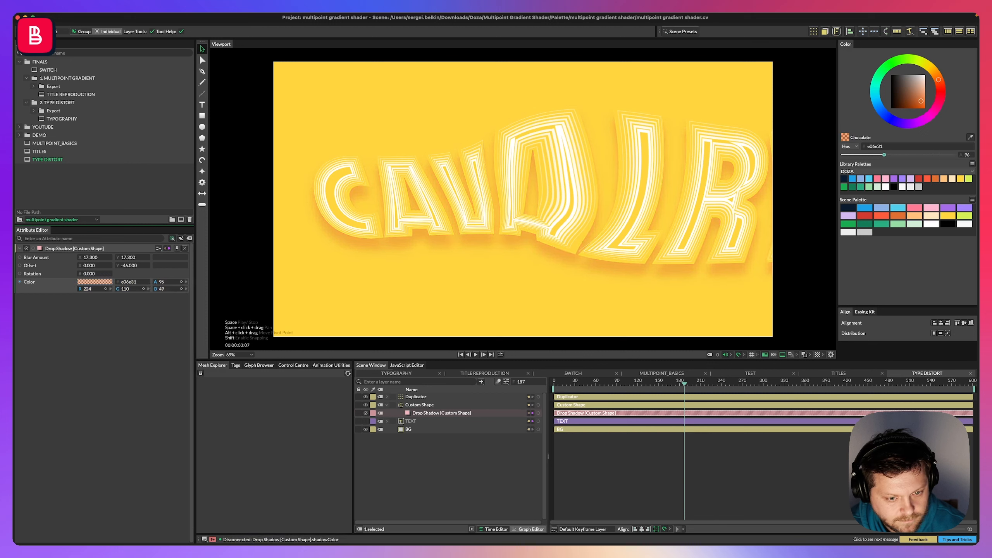
Play the animation and inspect the Stagger Offset settings under the TEXT layer.
{"action": "key", "text": "space"}
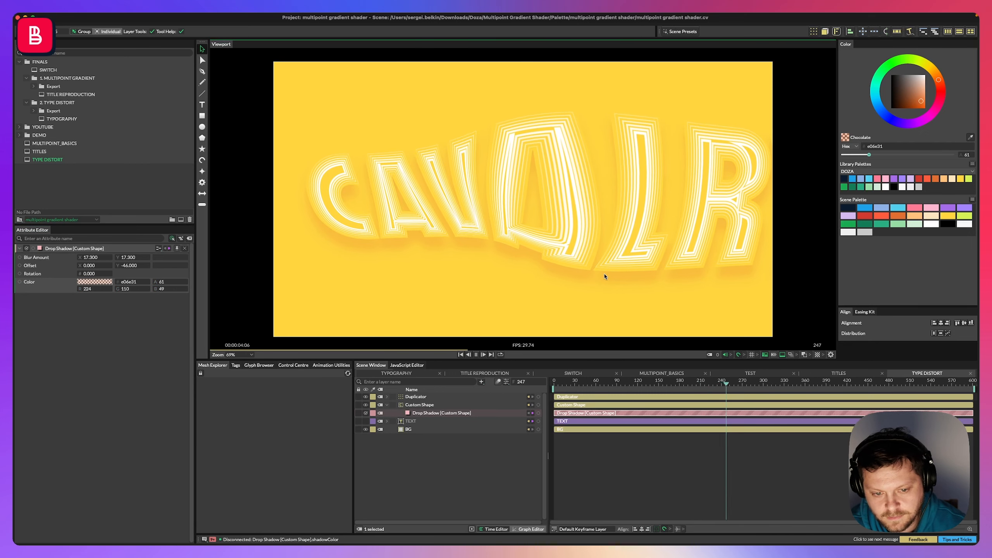
{"action": "left_click", "coordinate": [394, 405]}
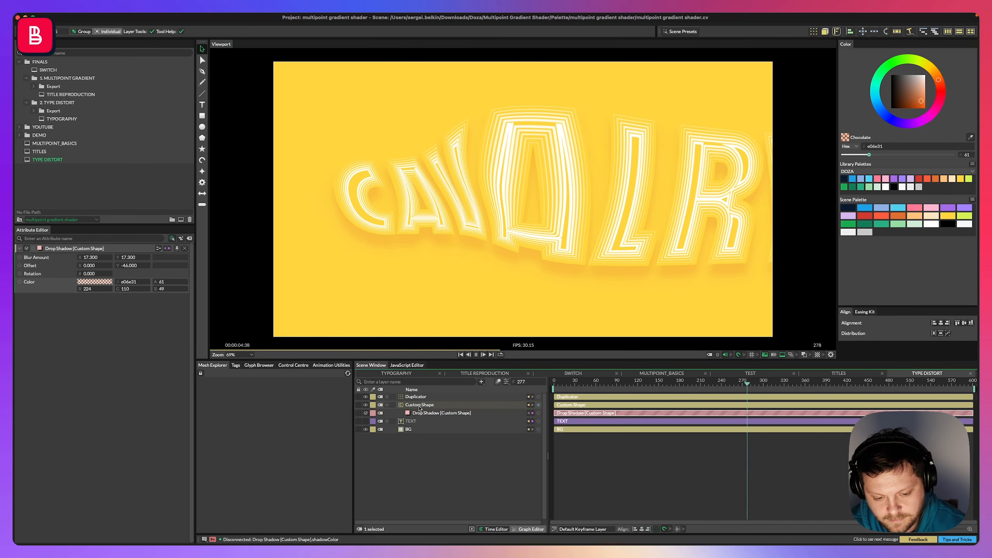
{"action": "left_click", "coordinate": [387, 405]}
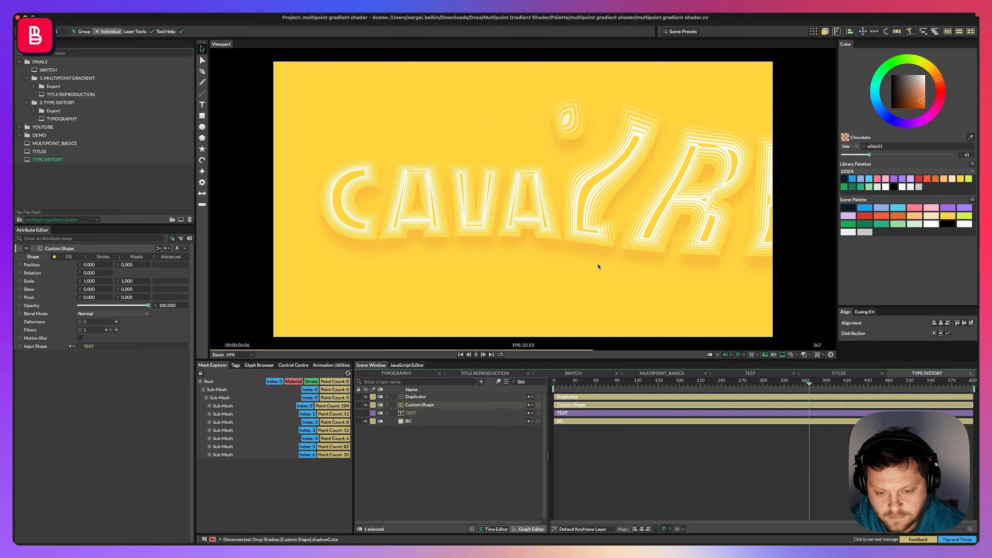
{"action": "left_click", "coordinate": [415, 397]}
{"action": "left_click", "coordinate": [386, 413]}
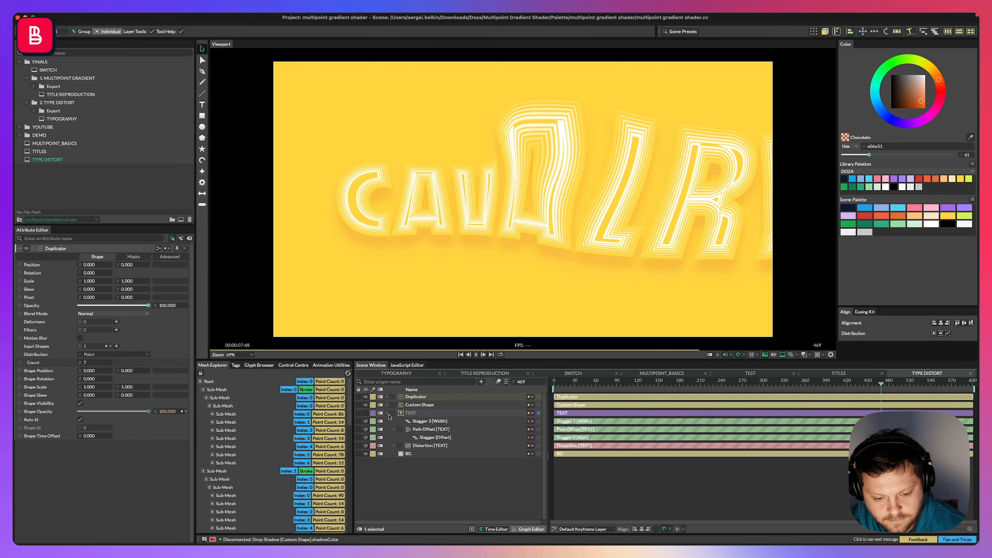
{"action": "left_click", "coordinate": [430, 437]}
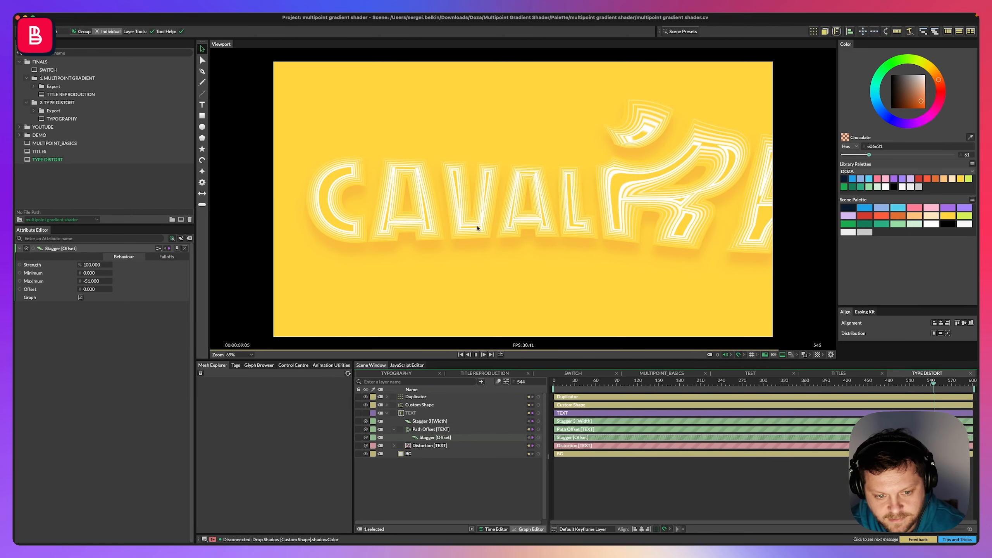
{"action": "left_click_drag", "start_coordinate": [92, 283], "coordinate": [91, 281]}
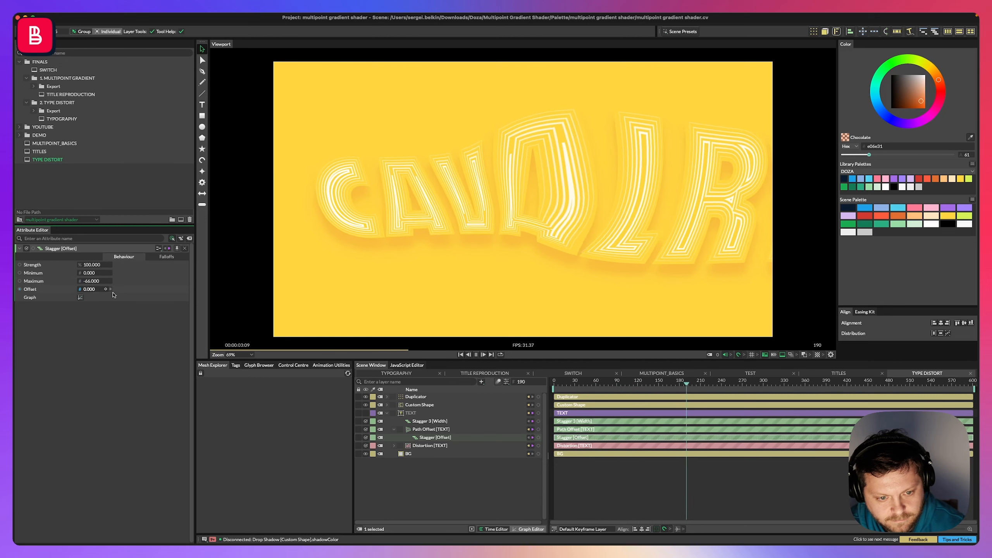
Set the Stagger 3 Width's maximum to 5.
{"action": "left_click", "coordinate": [430, 421]}
{"action": "double_click", "coordinate": [90, 281]}
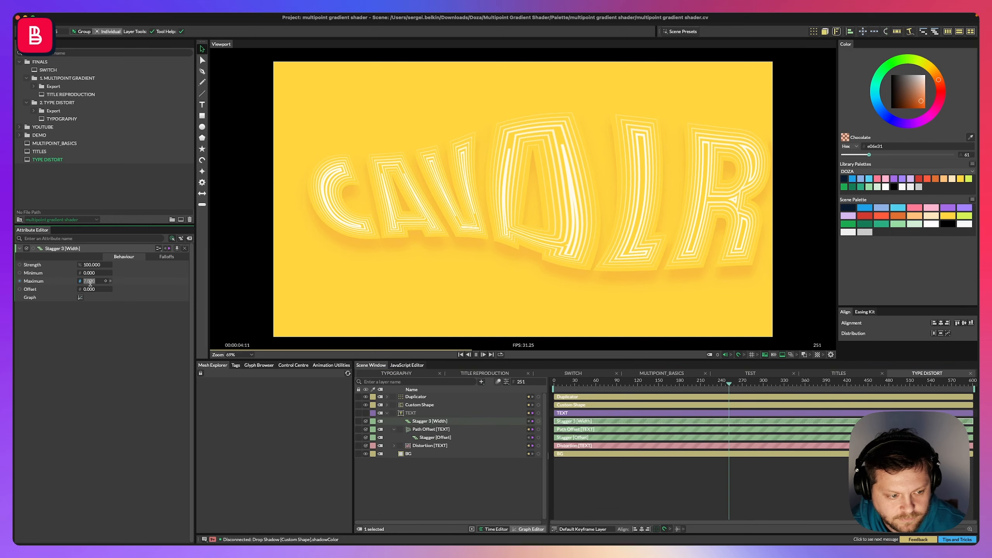
{"action": "double_click", "coordinate": [92, 282]}
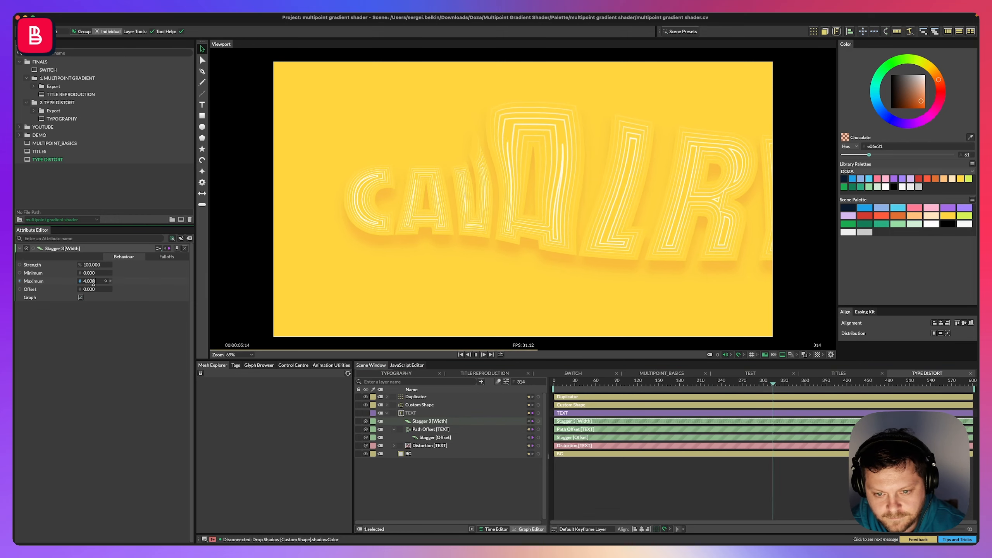
{"action": "type", "text": "5"}
{"action": "key", "text": "Return"}
Change the TEXT layer's string to DEPTH.
{"action": "left_click", "coordinate": [440, 487]}
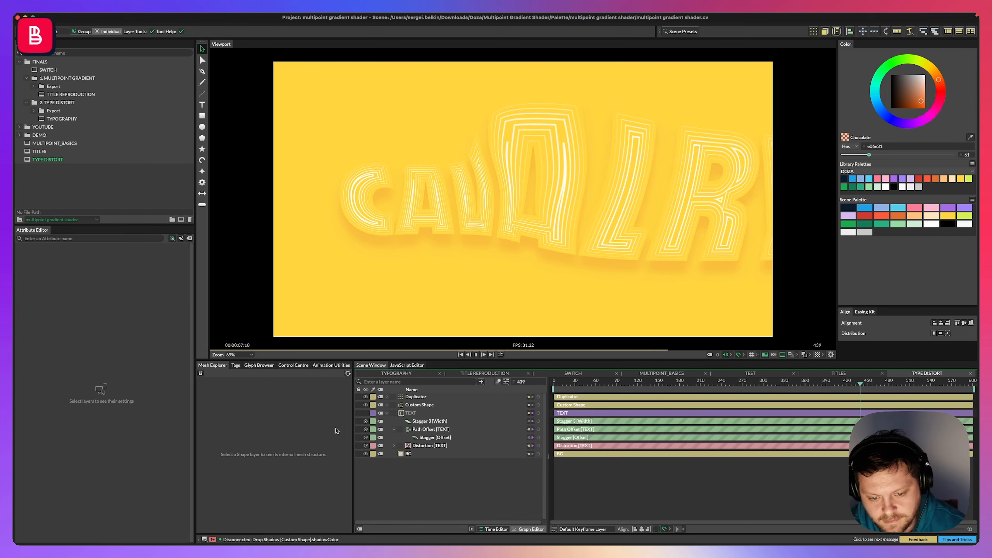
{"action": "key", "text": "space"}
{"action": "left_click", "coordinate": [429, 446]}
{"action": "left_click", "coordinate": [428, 413]}
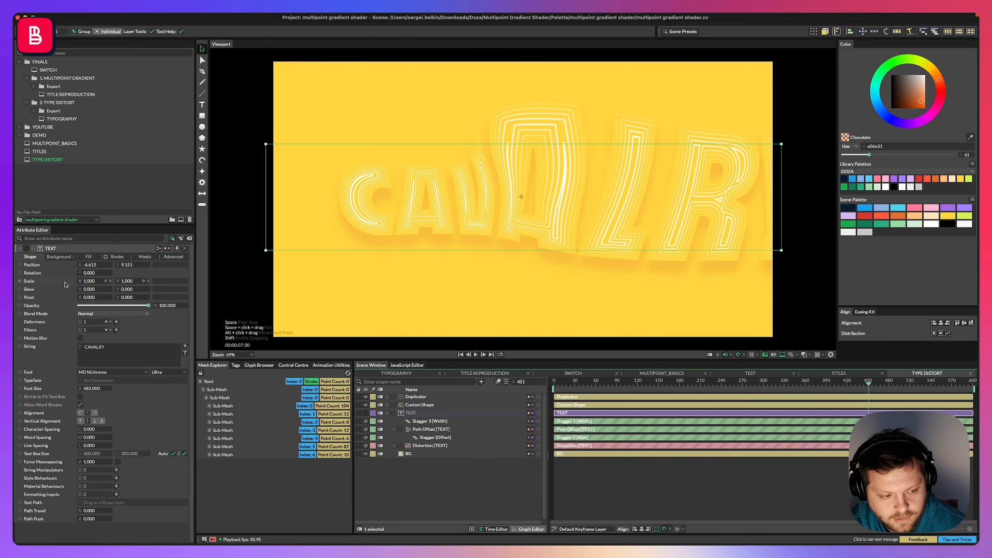
{"action": "double_click", "coordinate": [85, 349]}
{"action": "type", "text": "M"}
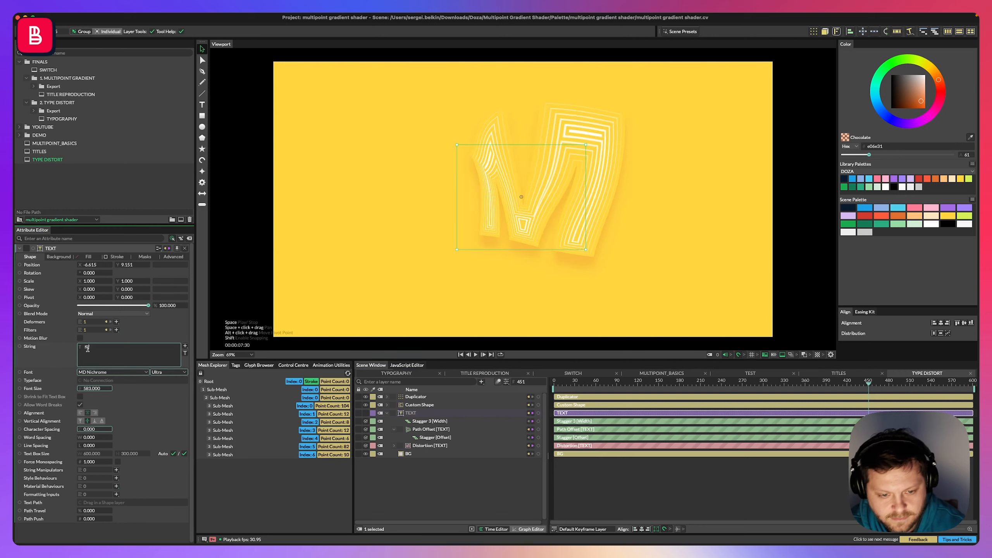
{"action": "type", "text": "OTHER"}
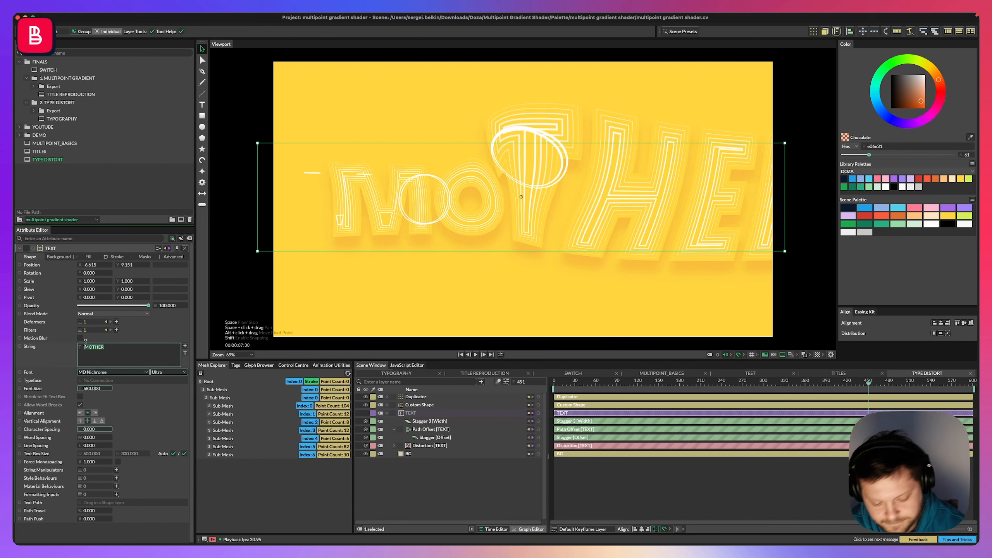
{"action": "type", "text": "DEPTH"}
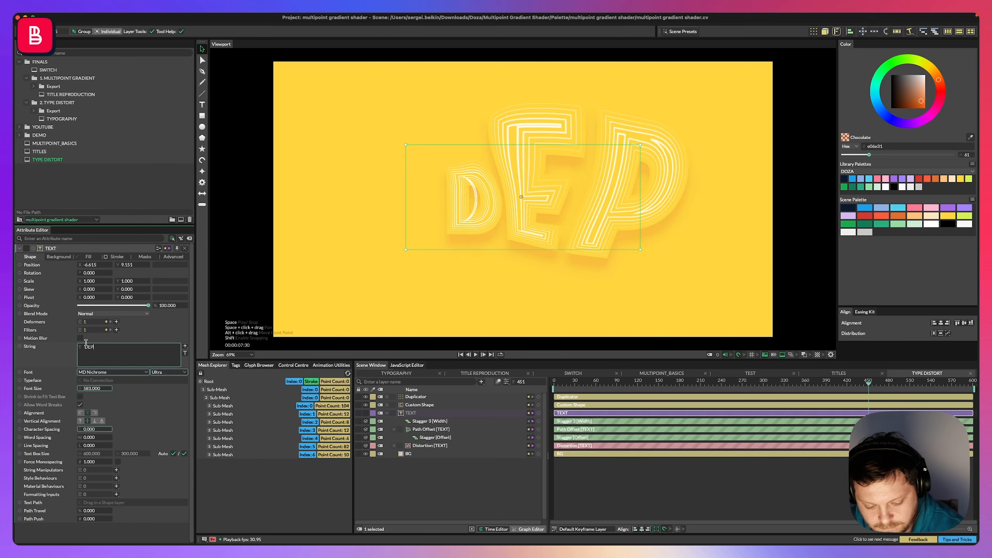
Replay from the start and set the Stagger Offset's maximum to about -75.
{"action": "left_click", "coordinate": [428, 422]}
{"action": "key", "text": "Home"}
{"action": "key", "text": "space"}
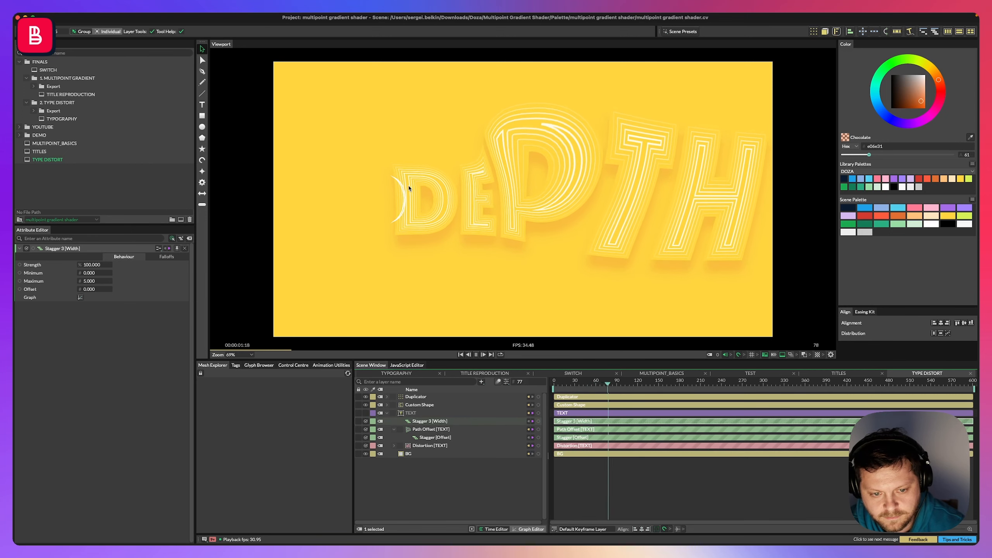
{"action": "left_click", "coordinate": [434, 437]}
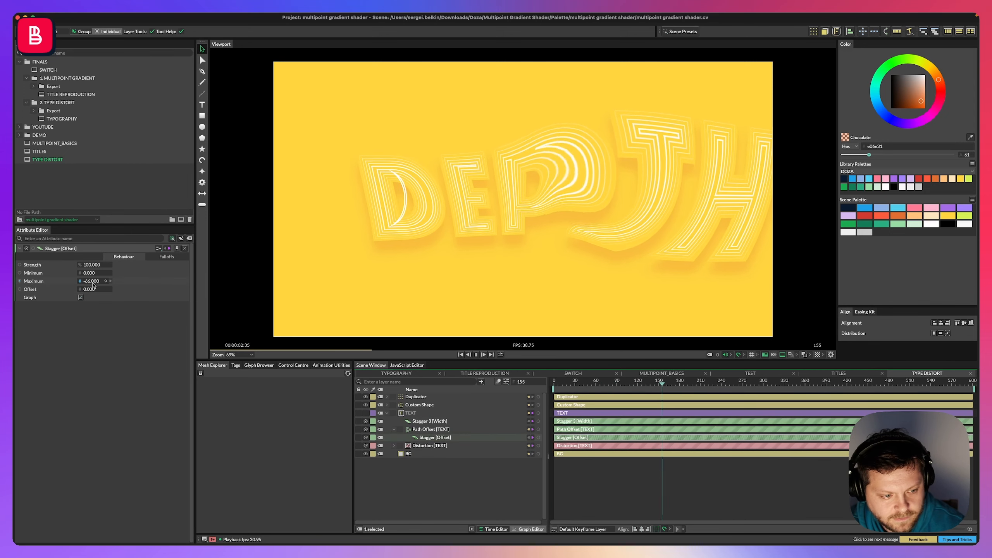
{"action": "left_click_drag", "start_coordinate": [92, 281], "coordinate": [85, 281]}
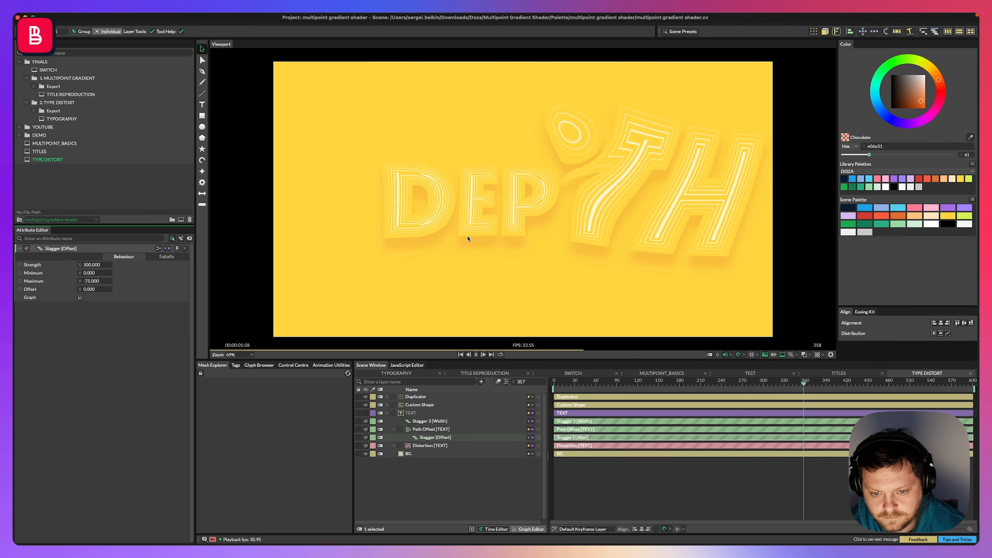
Add a Bevel deformer to the TEXT layer, move it to the top of its stack and set its radius to 30.
{"action": "key", "text": "space"}
{"action": "left_click", "coordinate": [442, 507]}
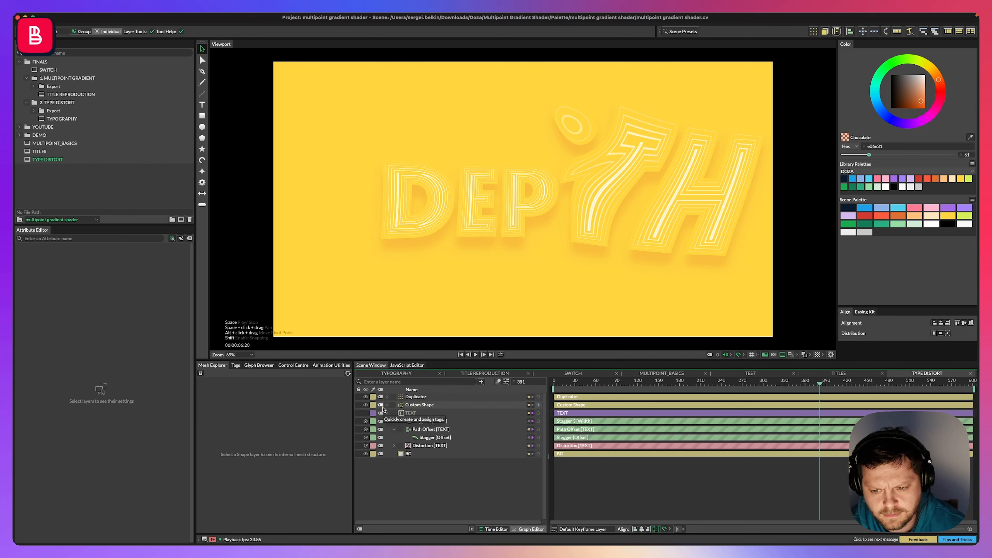
{"action": "left_click", "coordinate": [411, 413]}
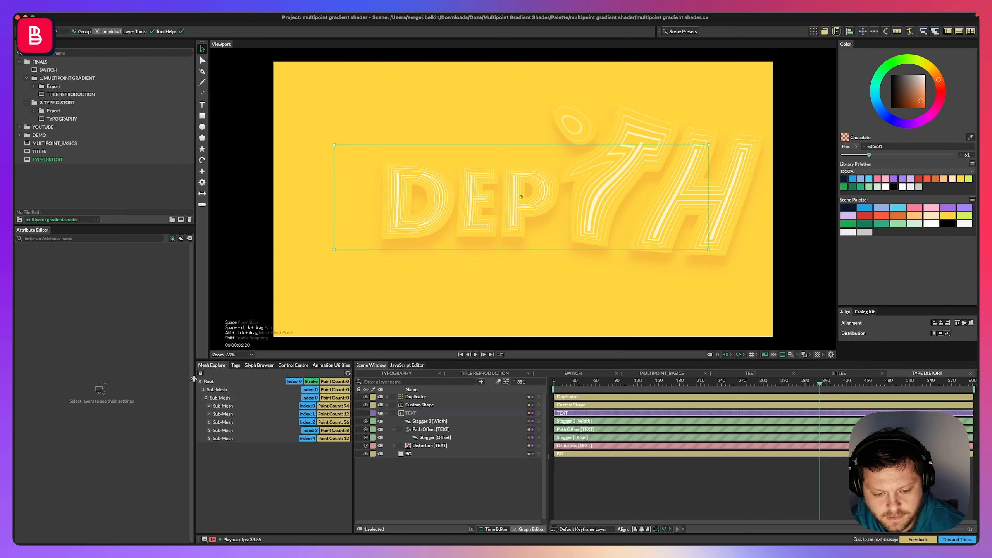
{"action": "left_click", "coordinate": [116, 322]}
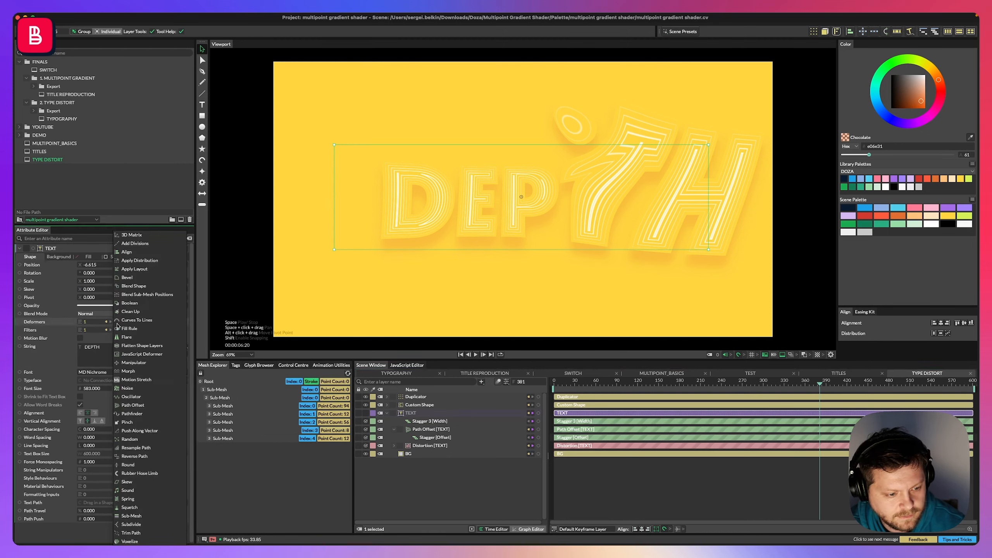
{"action": "left_click", "coordinate": [54, 358]}
{"action": "left_click", "coordinate": [117, 323]}
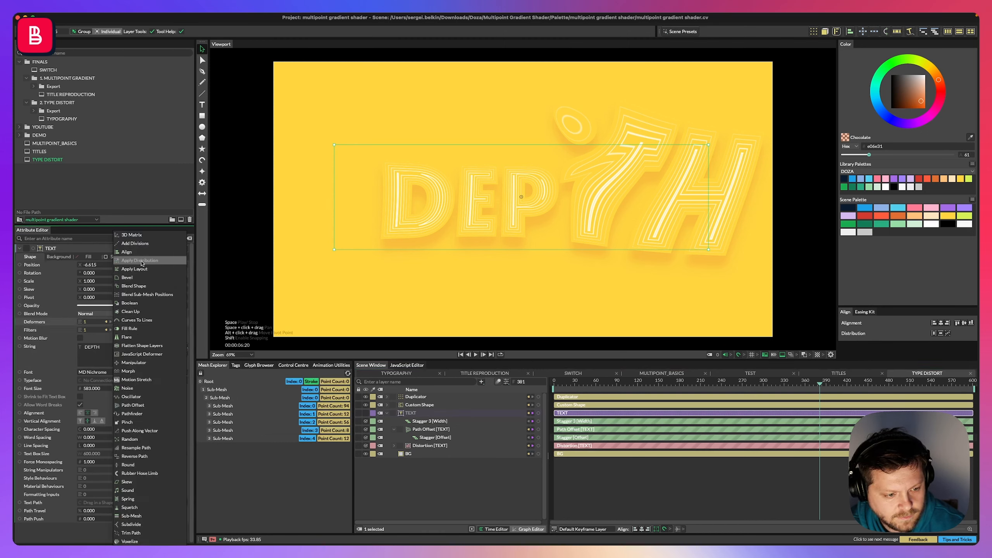
{"action": "left_click", "coordinate": [127, 277]}
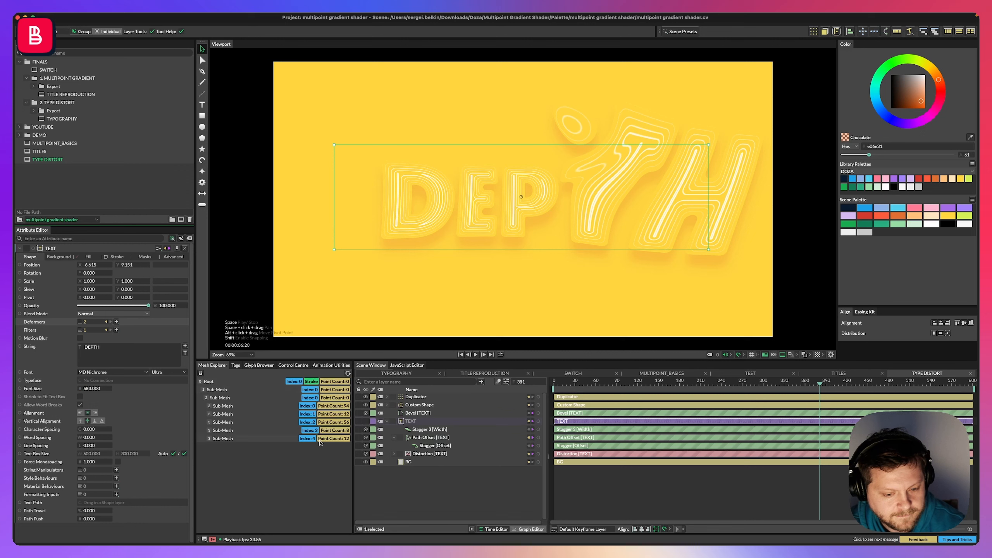
{"action": "left_click_drag", "start_coordinate": [420, 413], "coordinate": [418, 431]}
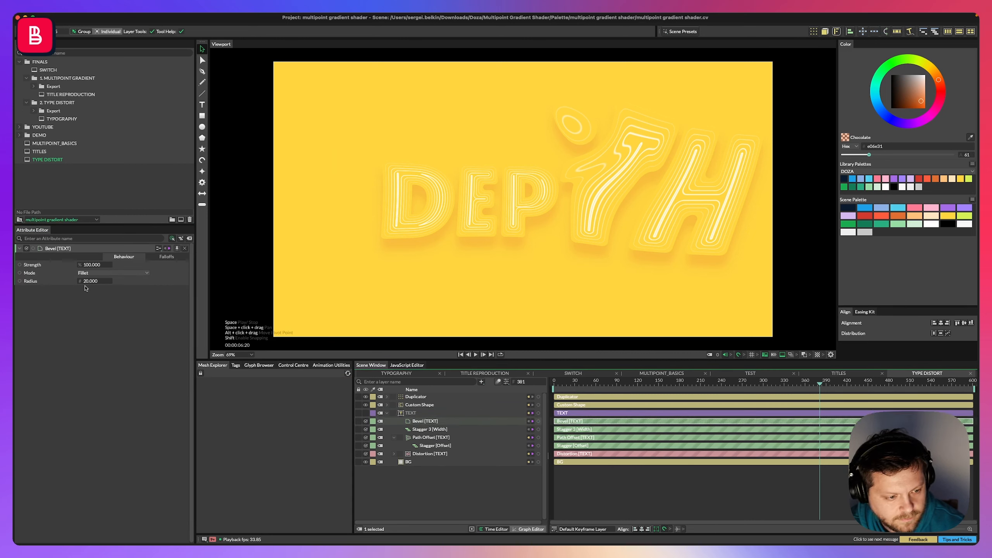
{"action": "mouse_move", "coordinate": [87, 281]}
{"action": "left_mouse_down"}
{"action": "mouse_move", "coordinate": [143, 281]}
{"action": "mouse_move", "coordinate": [95, 281]}
{"action": "left_mouse_up"}
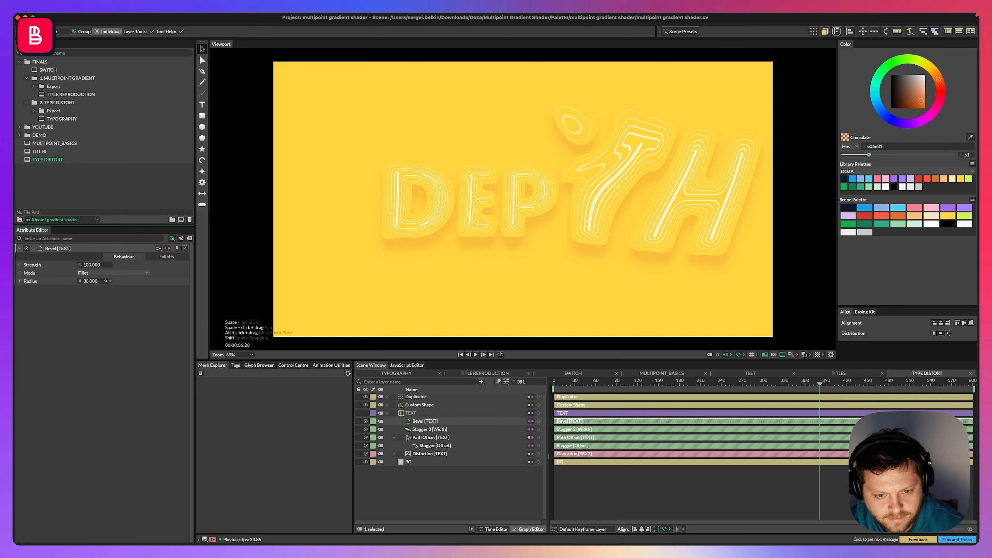
Set the Bevel deformer's radius to 36 and play the animation.
{"action": "left_click_drag", "start_coordinate": [91, 281], "coordinate": [93, 281]}
{"action": "key", "text": "space"}
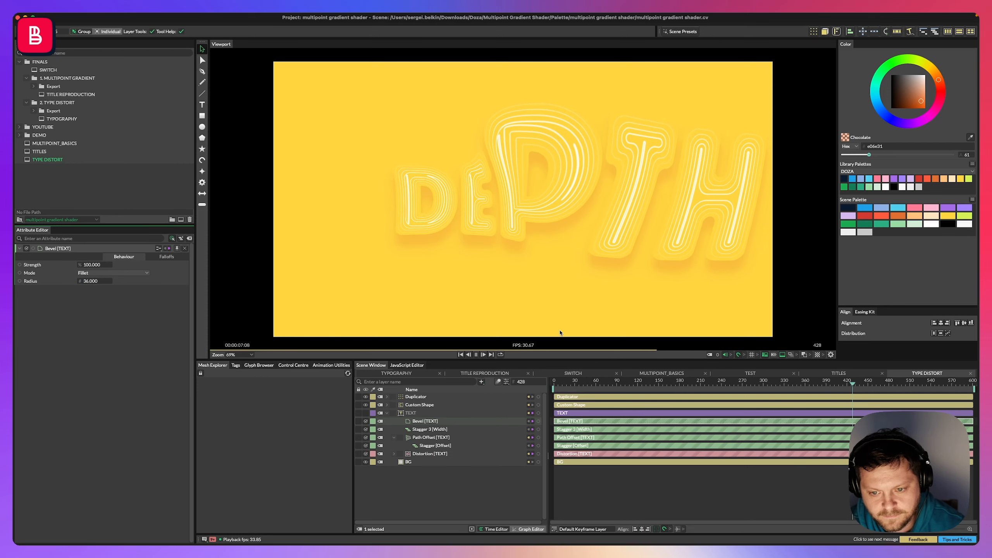
Increase the TEXT layer's font size to 889 and preview the playback.
{"action": "left_click", "coordinate": [430, 430]}
{"action": "left_click", "coordinate": [411, 413]}
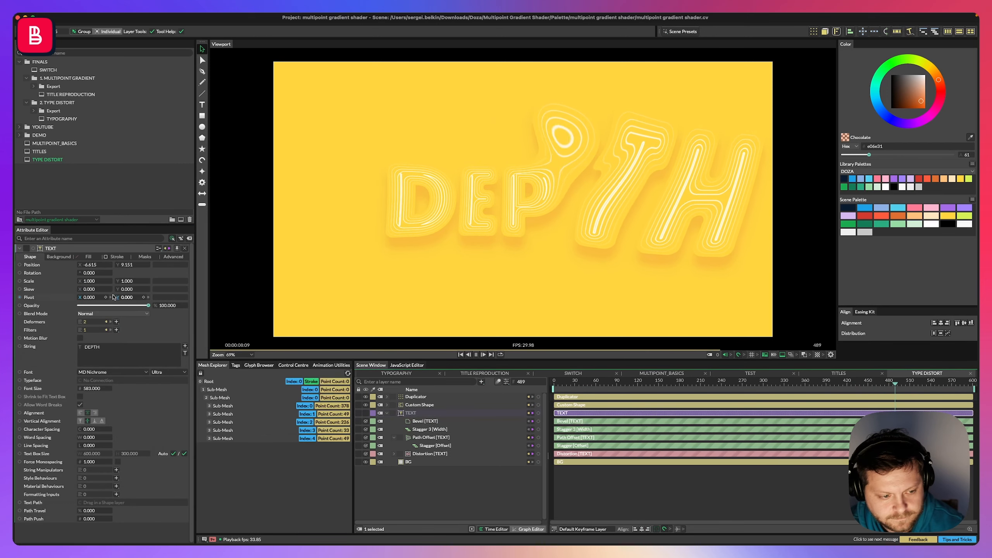
{"action": "mouse_move", "coordinate": [91, 388]}
{"action": "left_mouse_down"}
{"action": "mouse_move", "coordinate": [124, 388]}
{"action": "mouse_move", "coordinate": [115, 388]}
{"action": "left_mouse_up"}
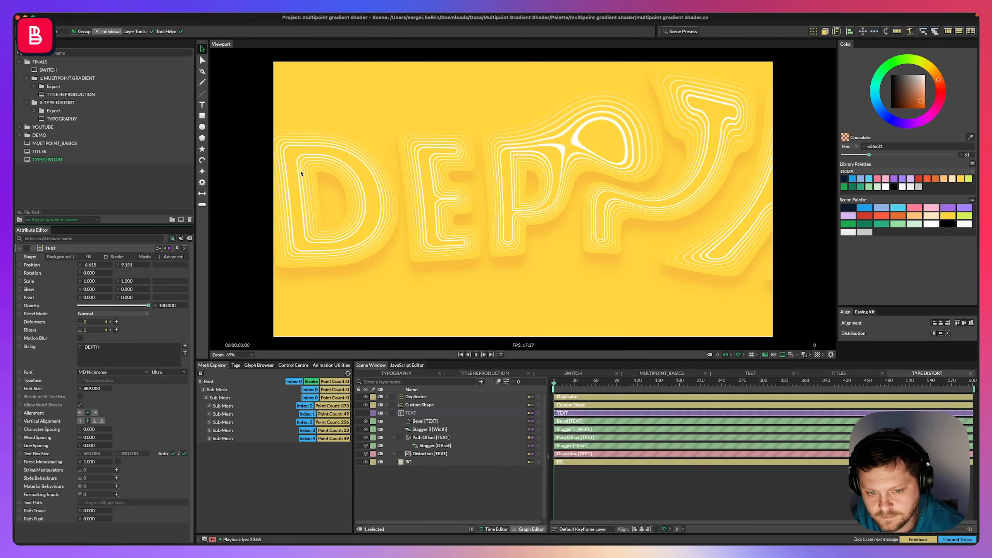
{"action": "left_click", "coordinate": [461, 203]}
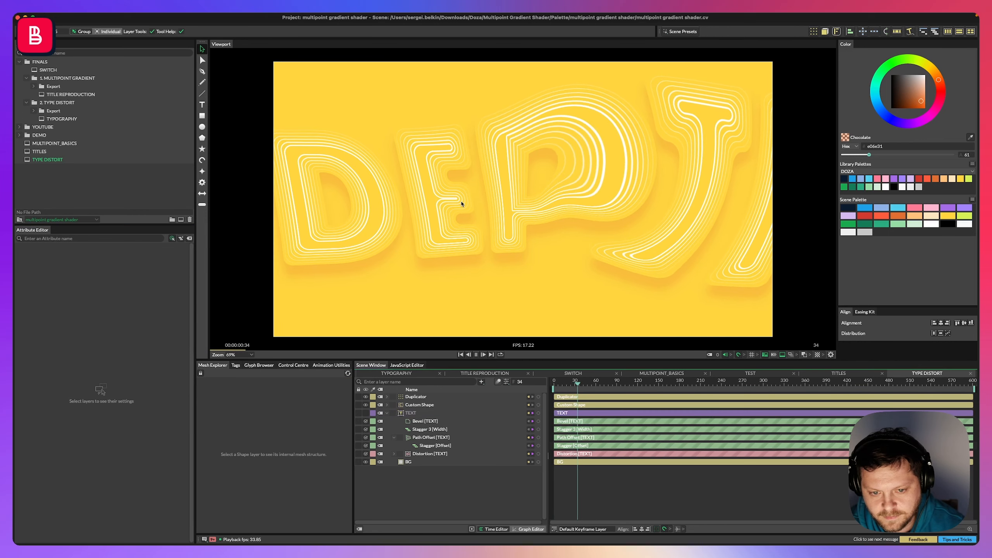
{"action": "key", "text": "space"}
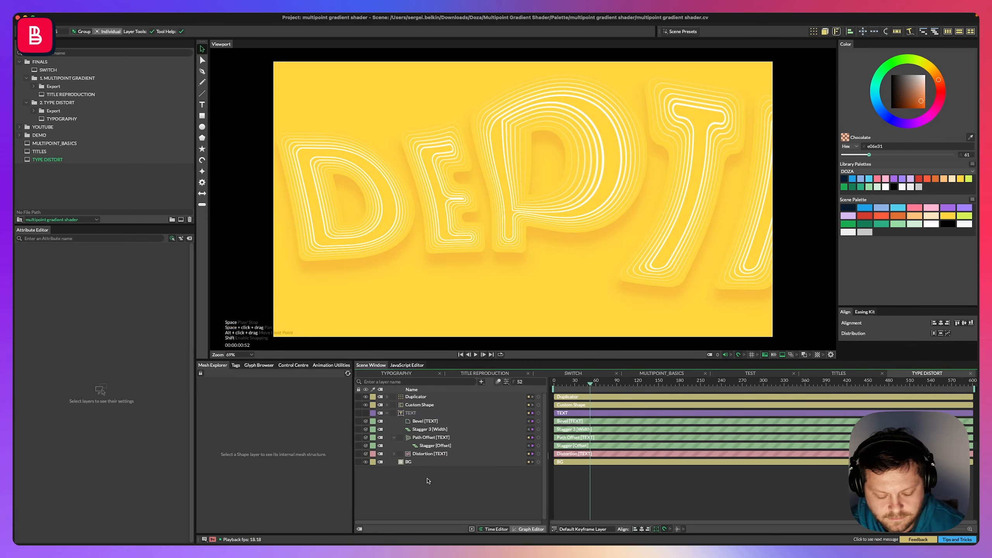
Save the scene and add a Background Shape layer.
{"action": "key", "text": "super+s"}
{"action": "key", "text": "super+k"}
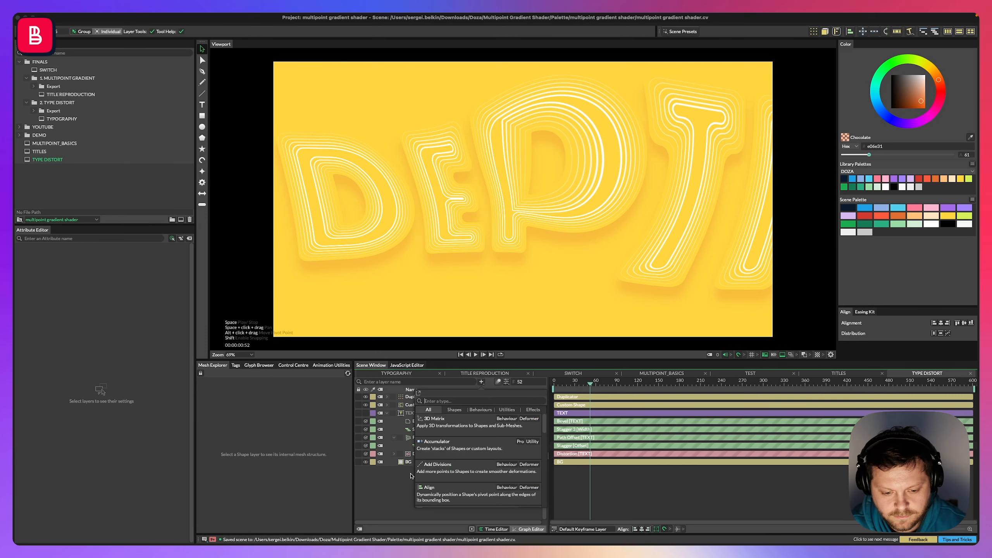
{"action": "type", "text": "back"}
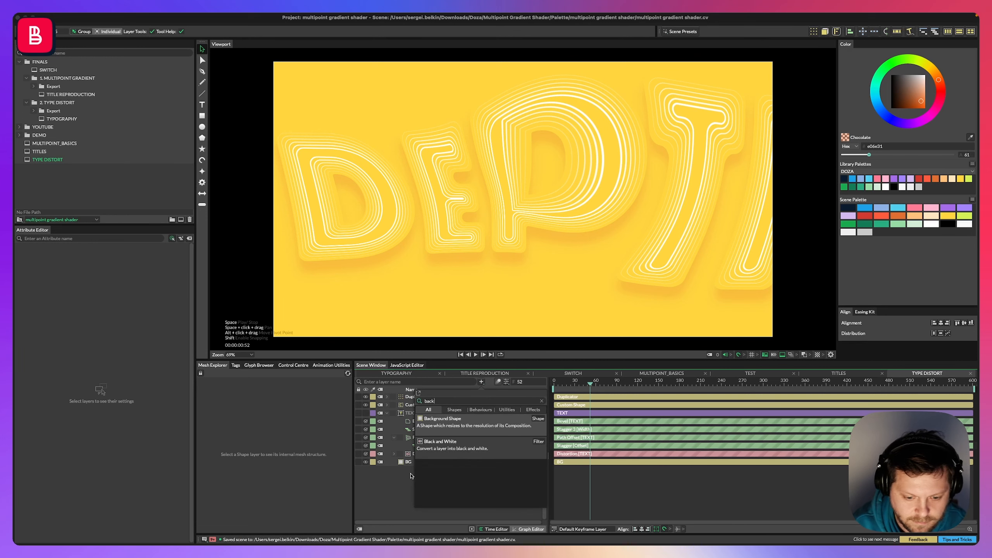
{"action": "key", "text": "Return"}
Add a Vignette filter to the BG layer.
{"action": "left_click", "coordinate": [406, 400]}
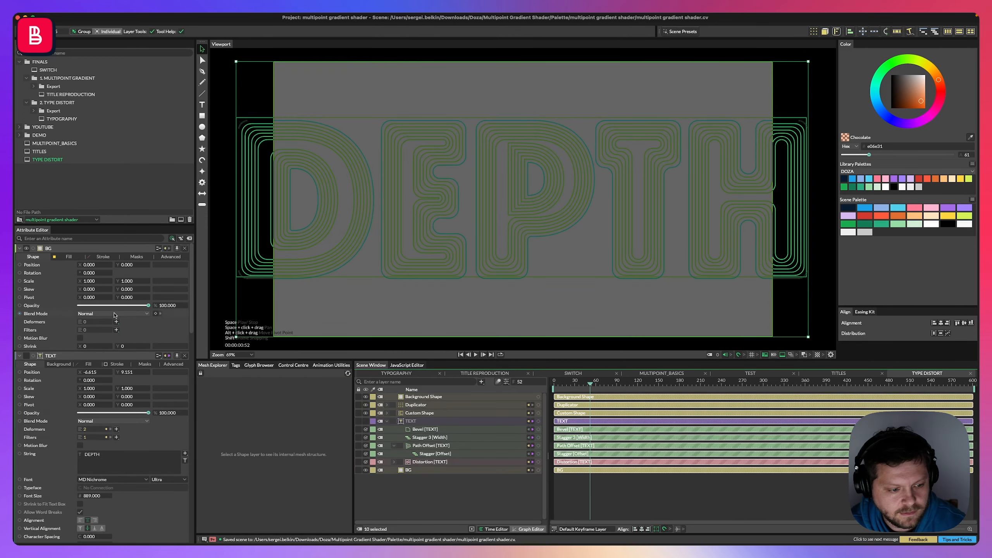
{"action": "left_click", "coordinate": [118, 331]}
{"action": "left_click", "coordinate": [130, 542]}
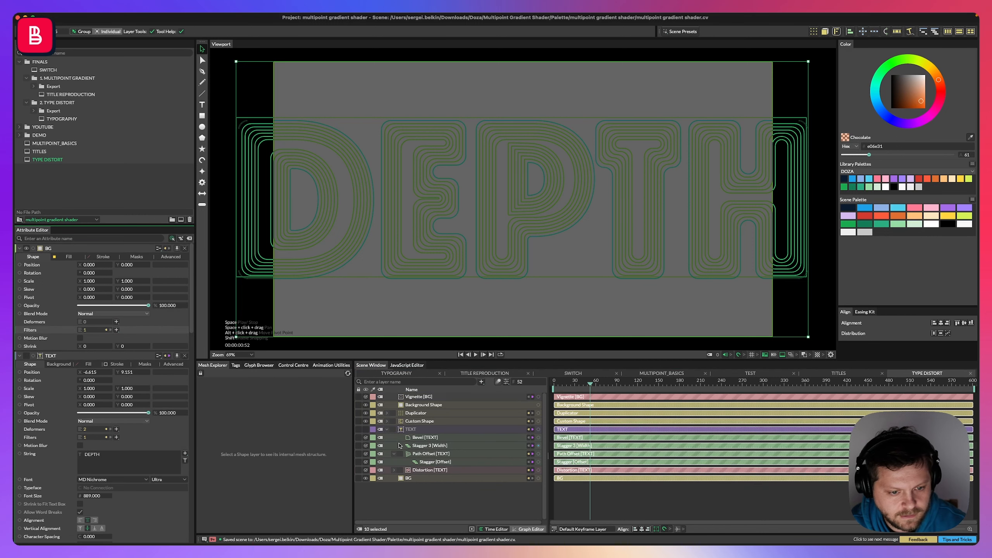
Move the Vignette filter onto the Background Shape and set the shape's fill alpha to 0.
{"action": "left_click_drag", "start_coordinate": [416, 399], "coordinate": [422, 406]}
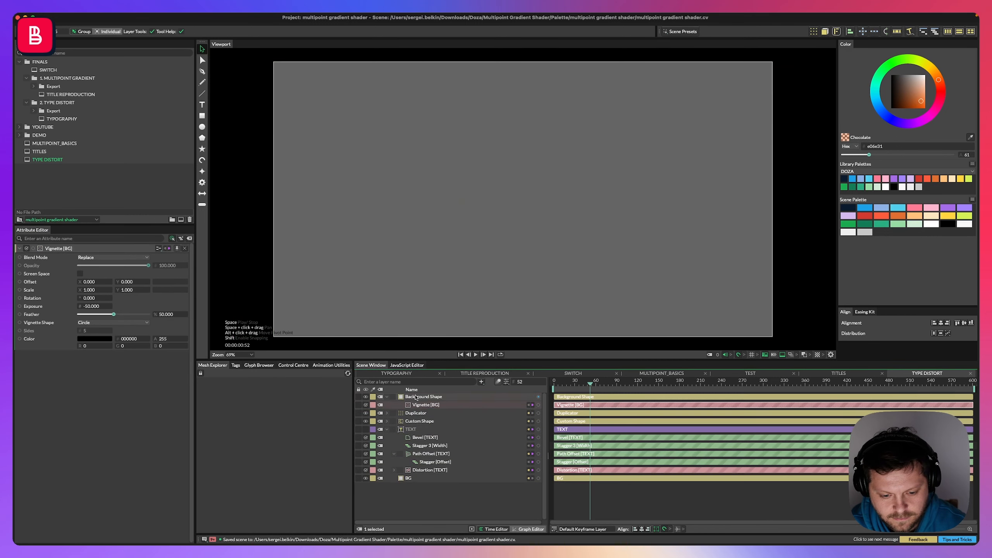
{"action": "left_click", "coordinate": [422, 398]}
{"action": "left_click", "coordinate": [68, 257]}
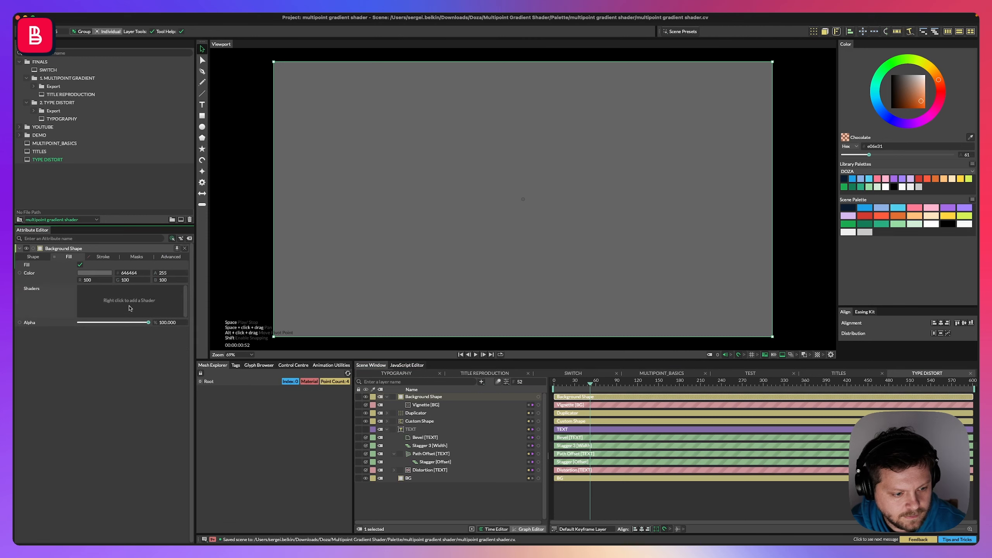
{"action": "left_click", "coordinate": [94, 273]}
{"action": "left_click", "coordinate": [155, 275]}
{"action": "type", "text": "0"}
{"action": "key", "text": "Return"}
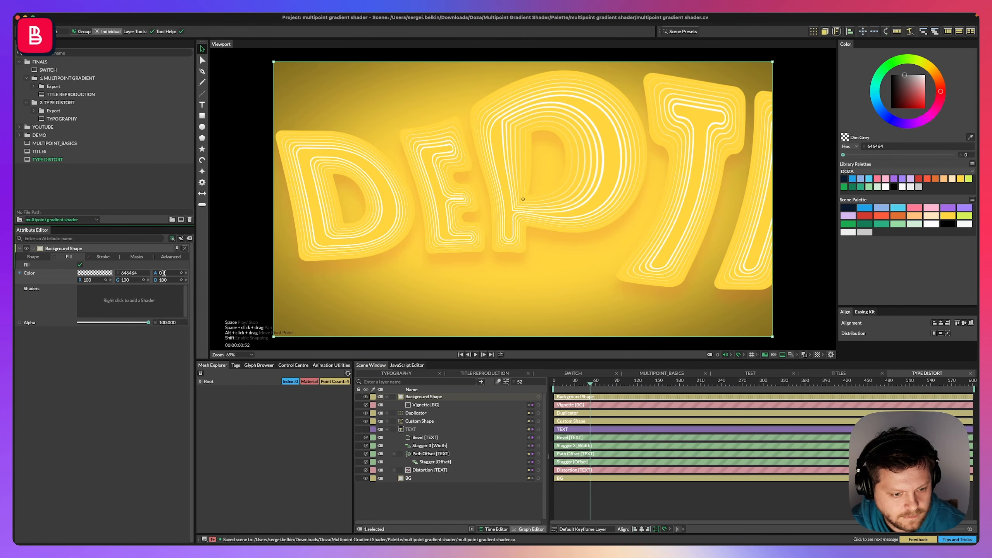
Set the Vignette's color to orange fc7e00 and play the animation.
{"action": "left_click", "coordinate": [33, 257]}
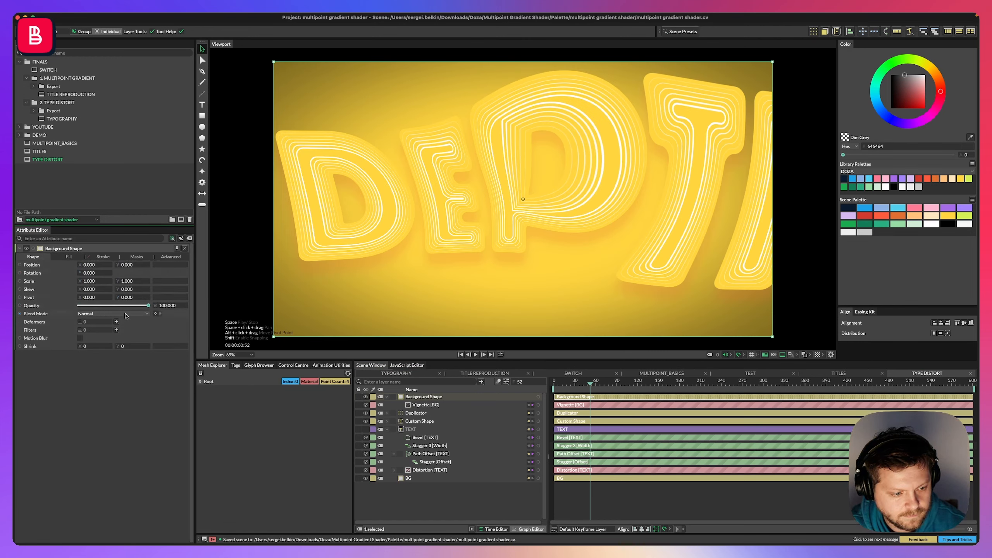
{"action": "left_click", "coordinate": [426, 405]}
{"action": "left_click", "coordinate": [102, 338]}
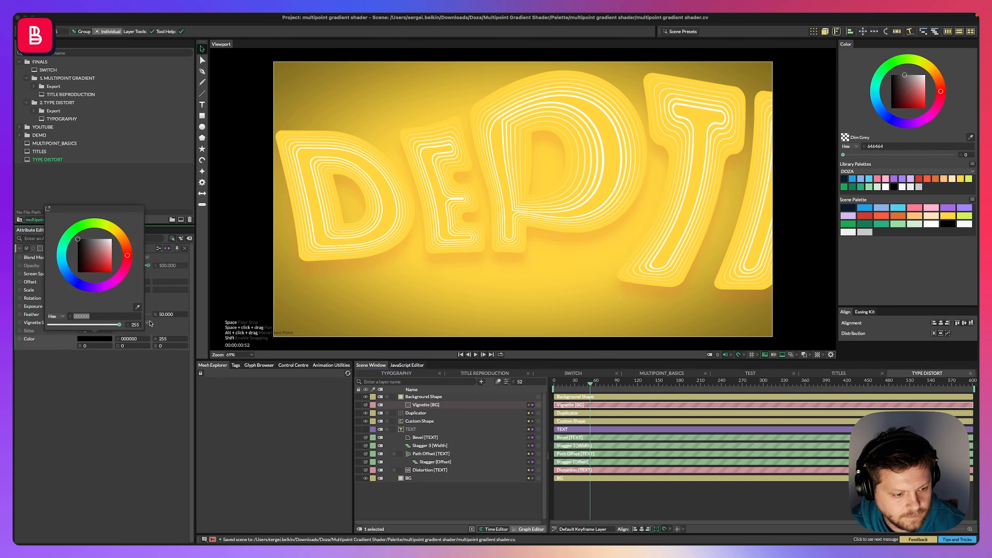
{"action": "mouse_move", "coordinate": [104, 258]}
{"action": "left_mouse_down"}
{"action": "mouse_move", "coordinate": [121, 247]}
{"action": "mouse_move", "coordinate": [127, 258]}
{"action": "mouse_move", "coordinate": [111, 273]}
{"action": "left_mouse_up"}
{"action": "left_click_drag", "start_coordinate": [127, 257], "coordinate": [122, 239]}
{"action": "key", "text": "space"}
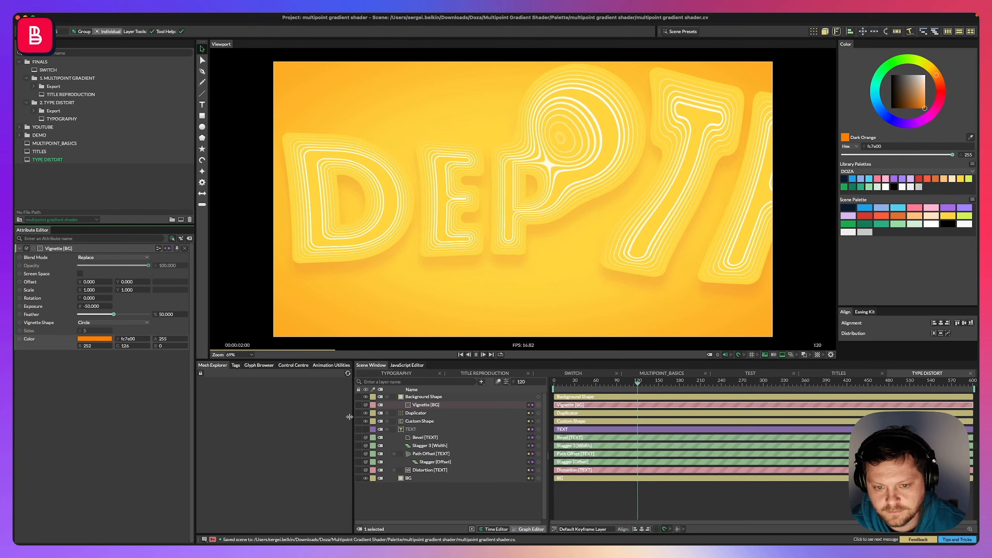
Toggle the Duplicator layer's visibility off and back on to compare the result.
{"action": "left_click", "coordinate": [416, 413]}
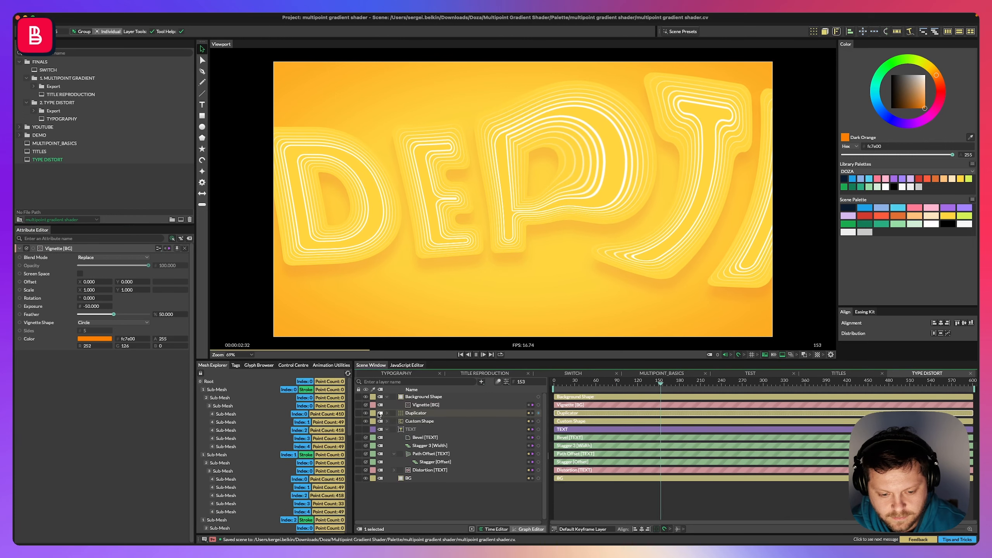
{"action": "left_click", "coordinate": [366, 413]}
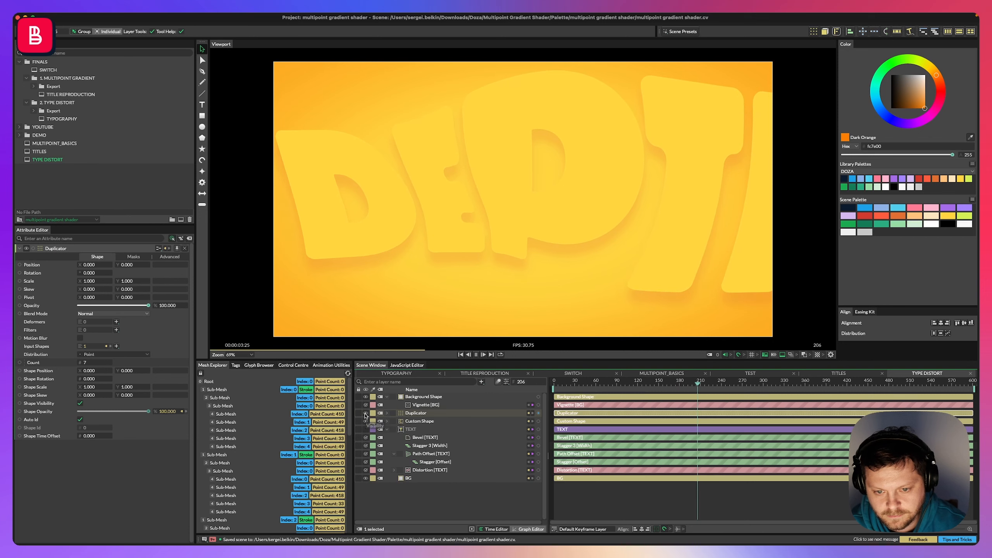
{"action": "left_click", "coordinate": [366, 413]}
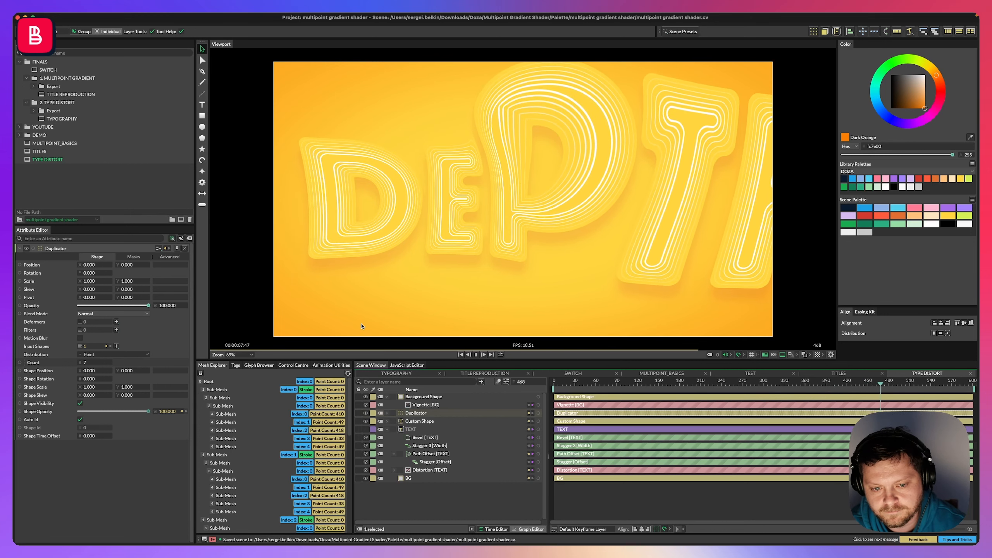
{"action": "key", "text": "space"}
{"action": "mouse_move", "coordinate": [977, 207]}
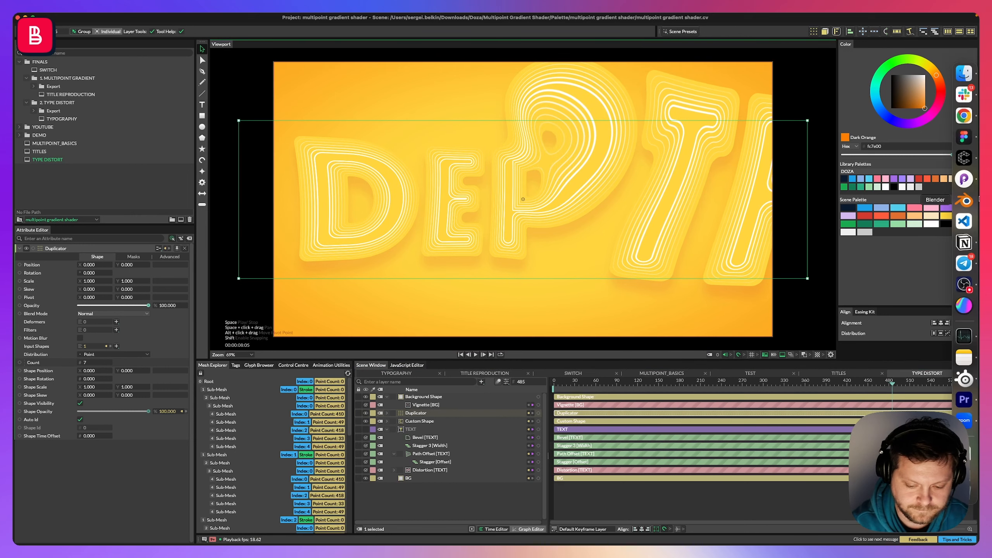